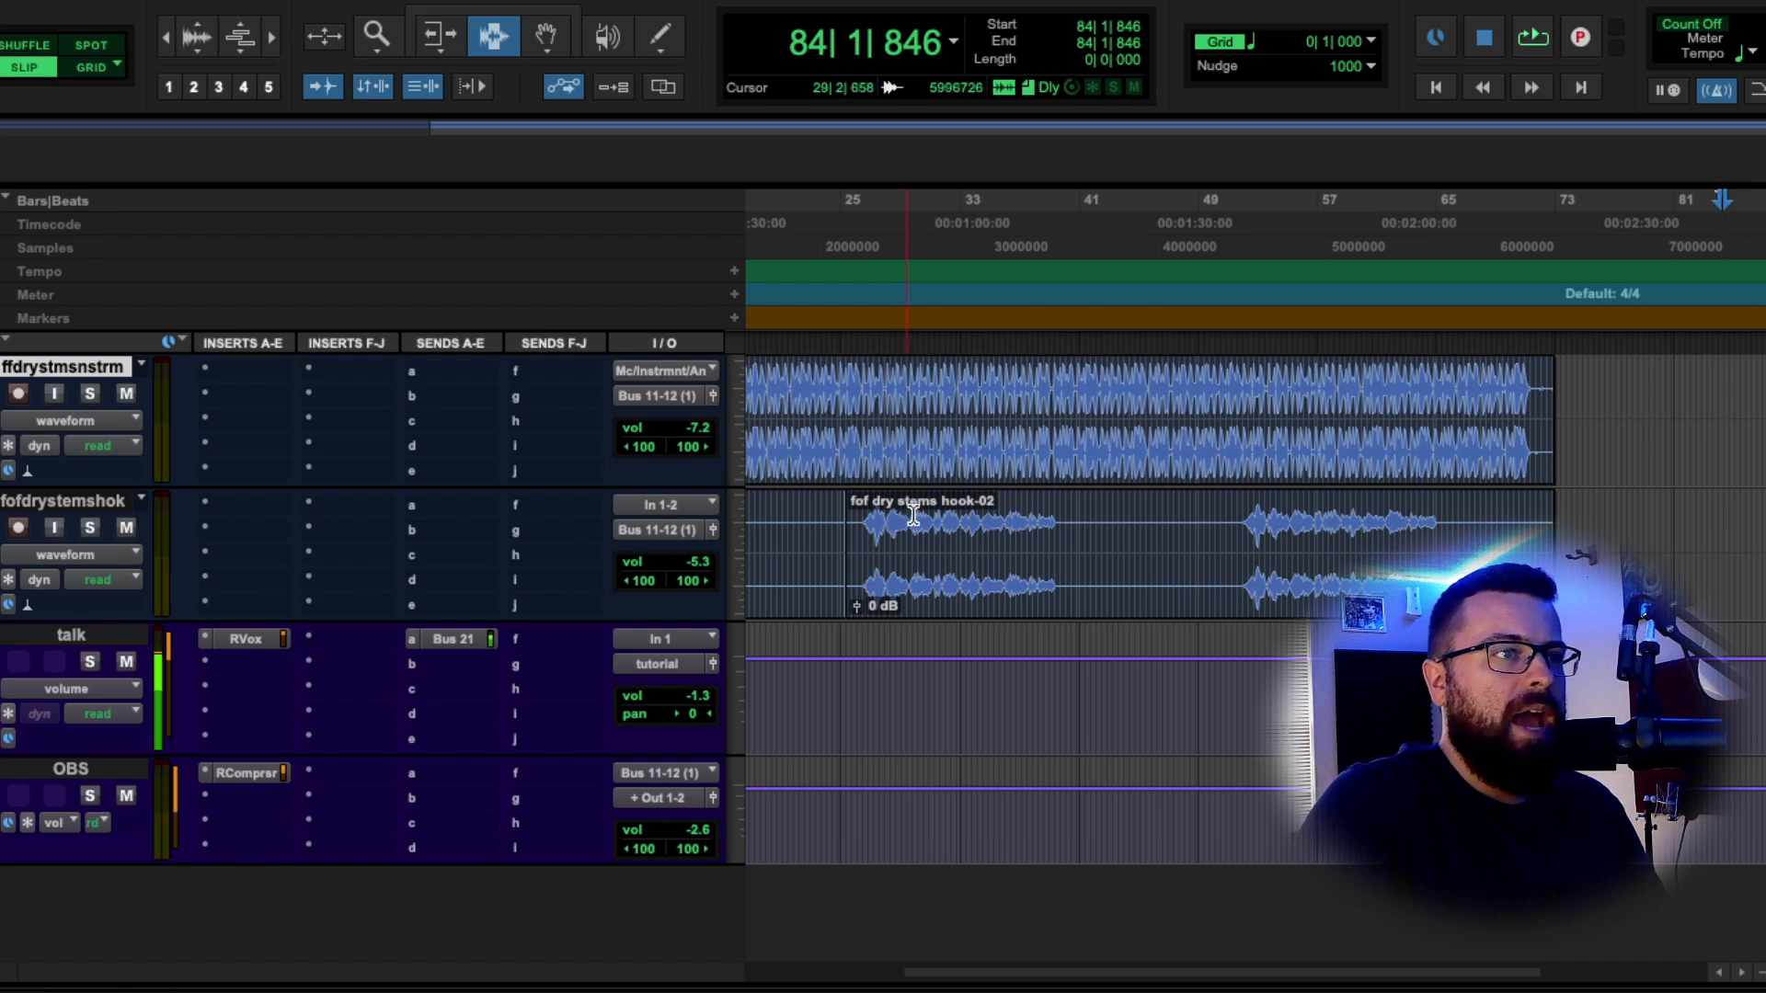
Place the edit point in the hook-02 clip at 28|2|218 and scroll back to bar 1.
left_click(889, 503)
scroll(911, 506, "left", 5)
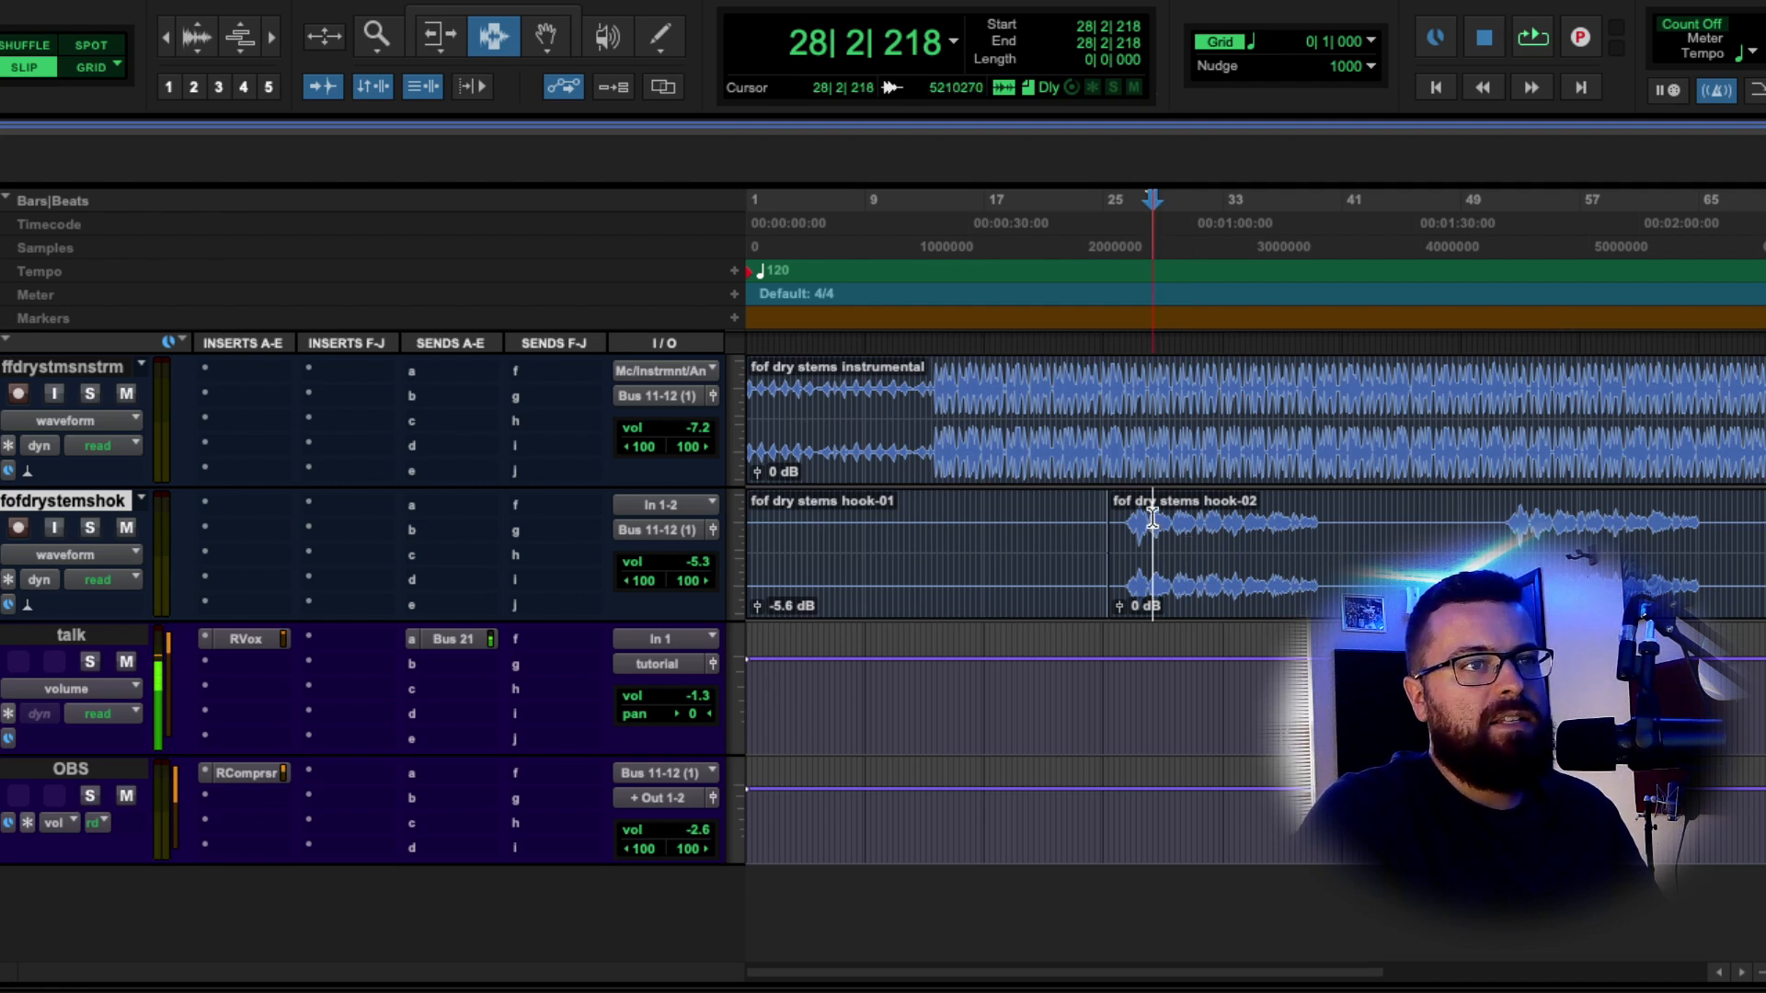
Set the edit point at hook-02's start and zoom to frame roughly bars 25–39.
left_click(1156, 522)
key("t")
key("t")
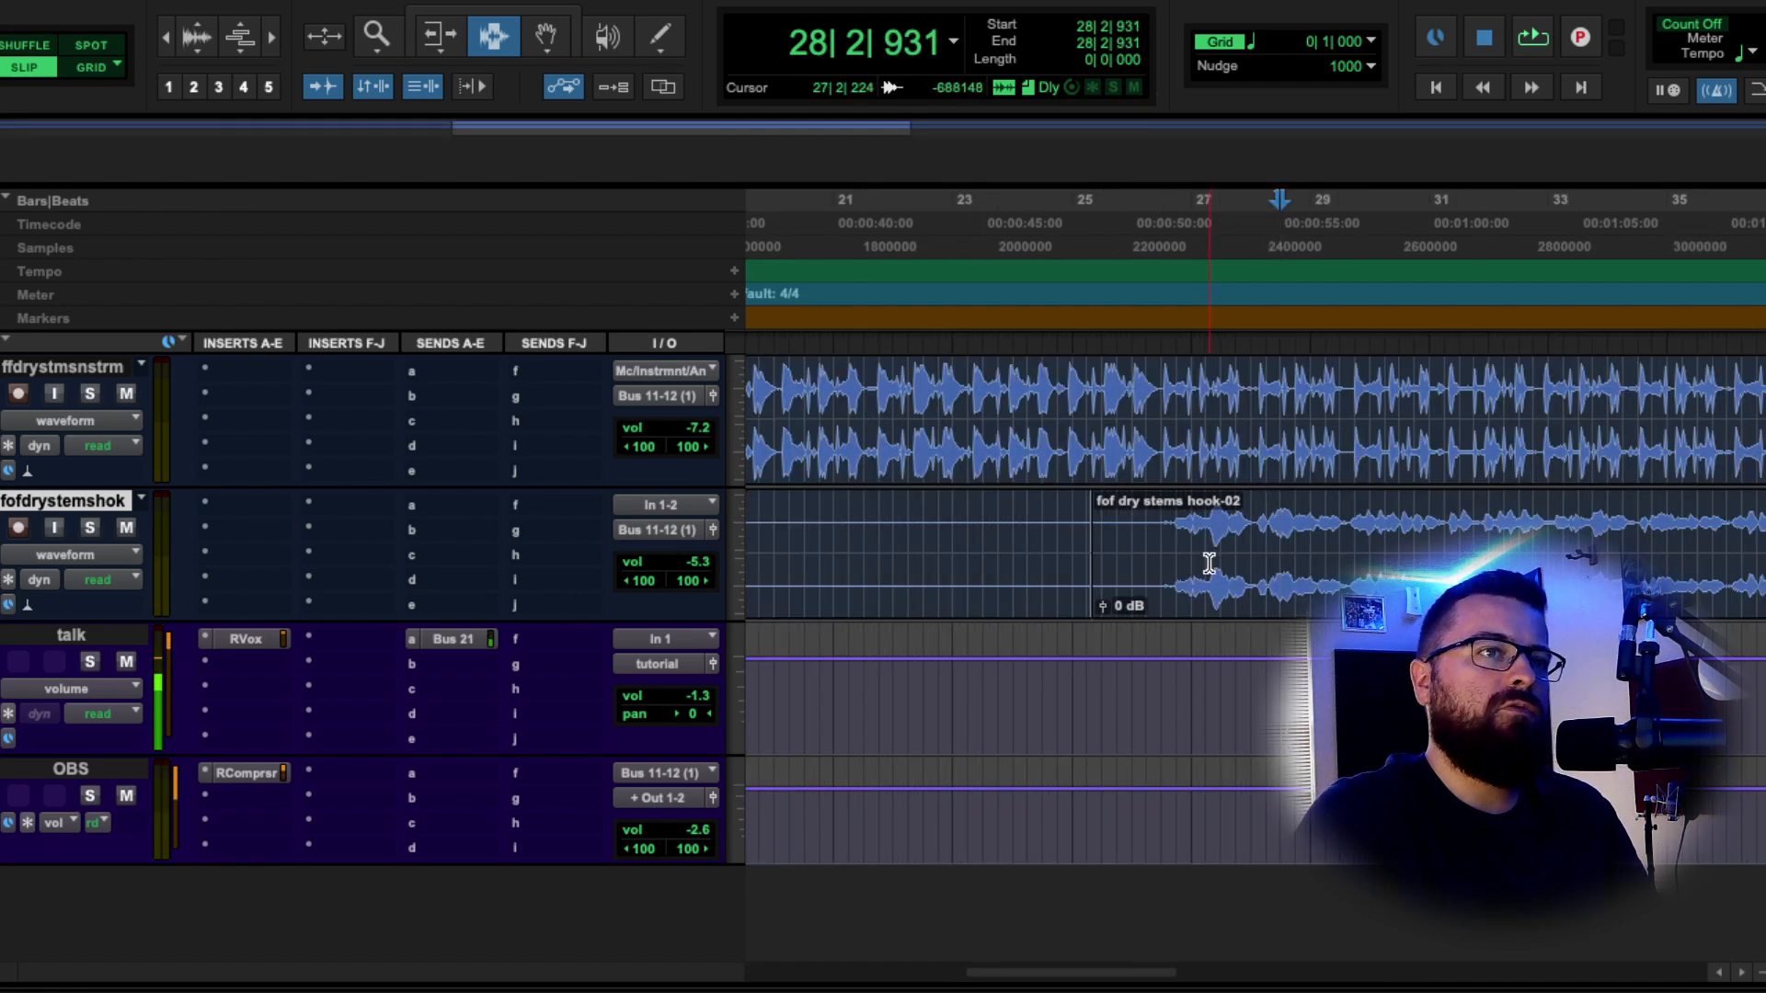
key("r")
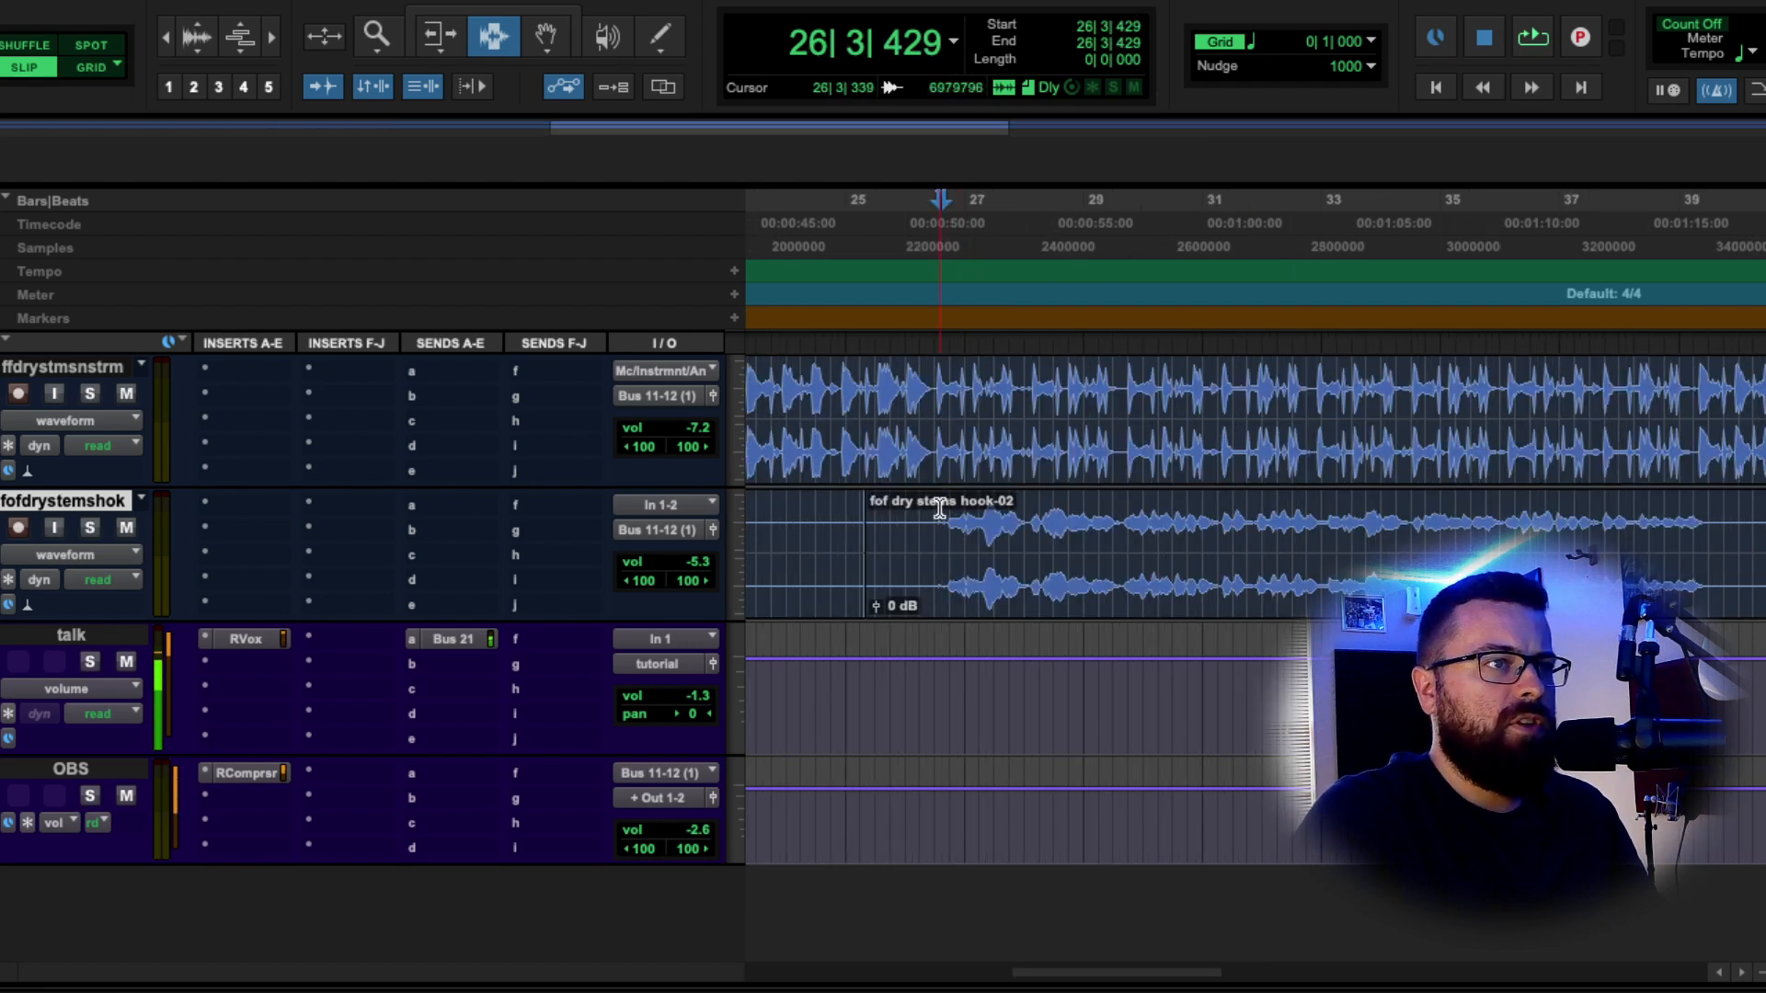
Start the hook playing near its first phrase and mute the instrumental track.
left_click(939, 511)
left_click(926, 514)
key("space")
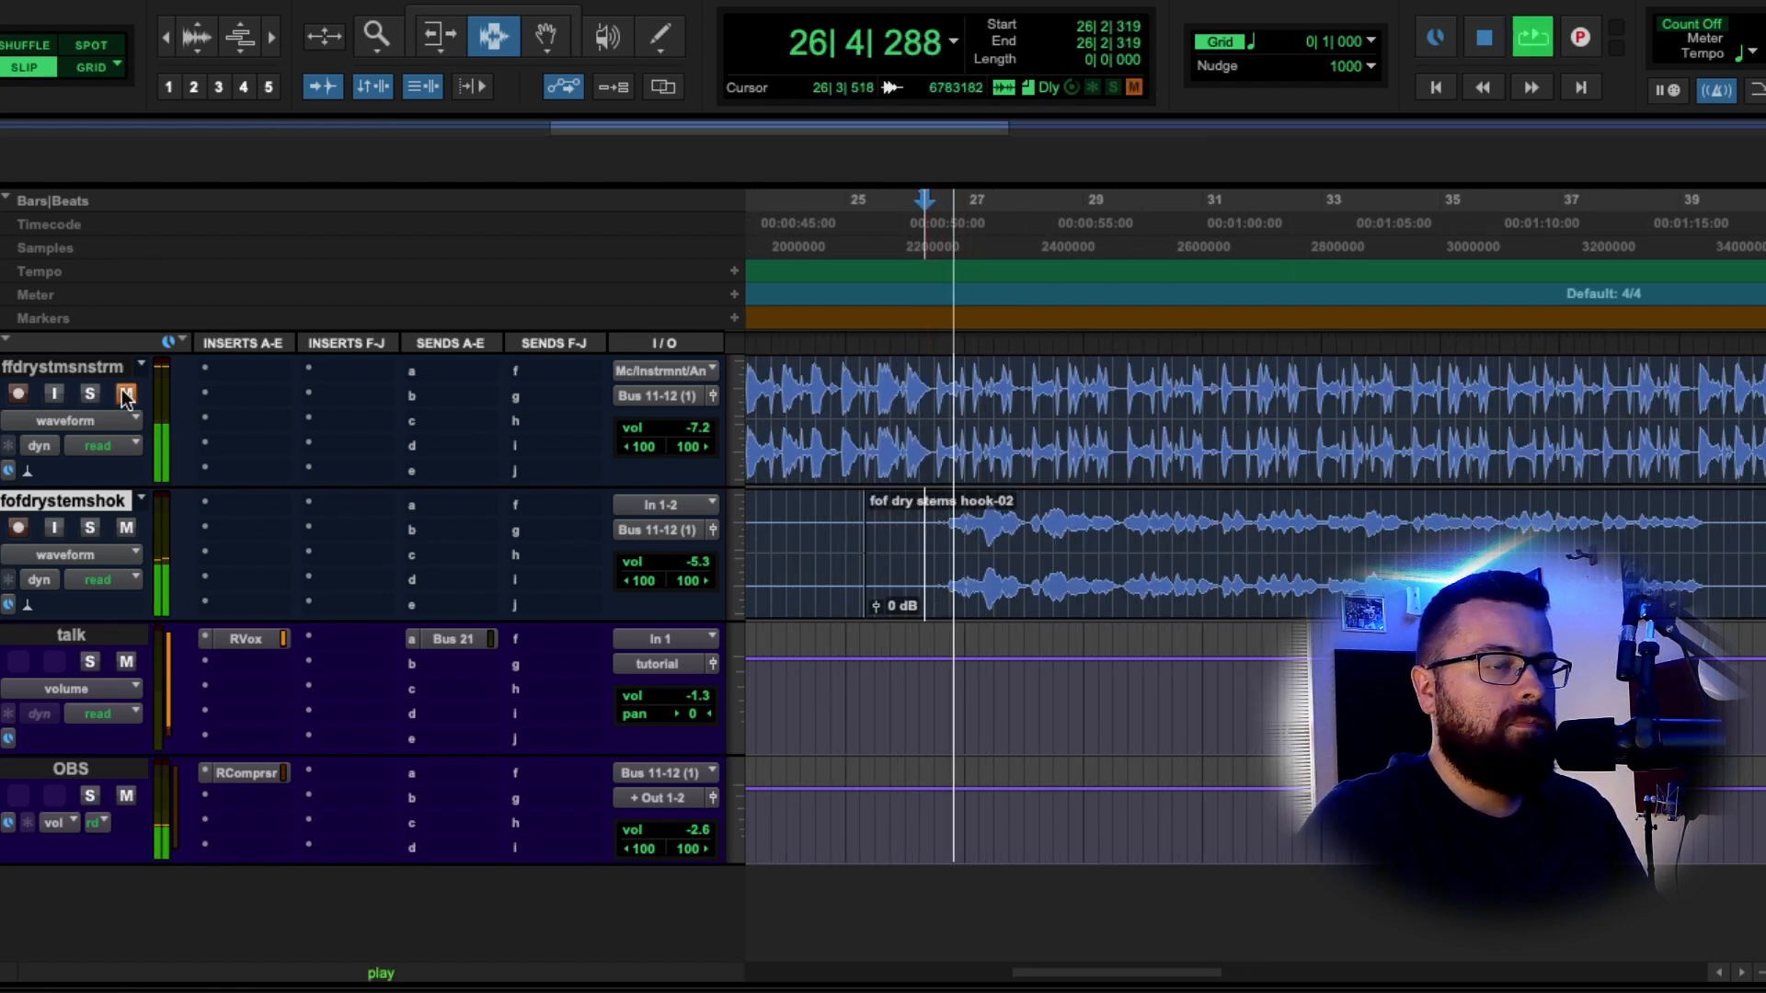
left_click(127, 394)
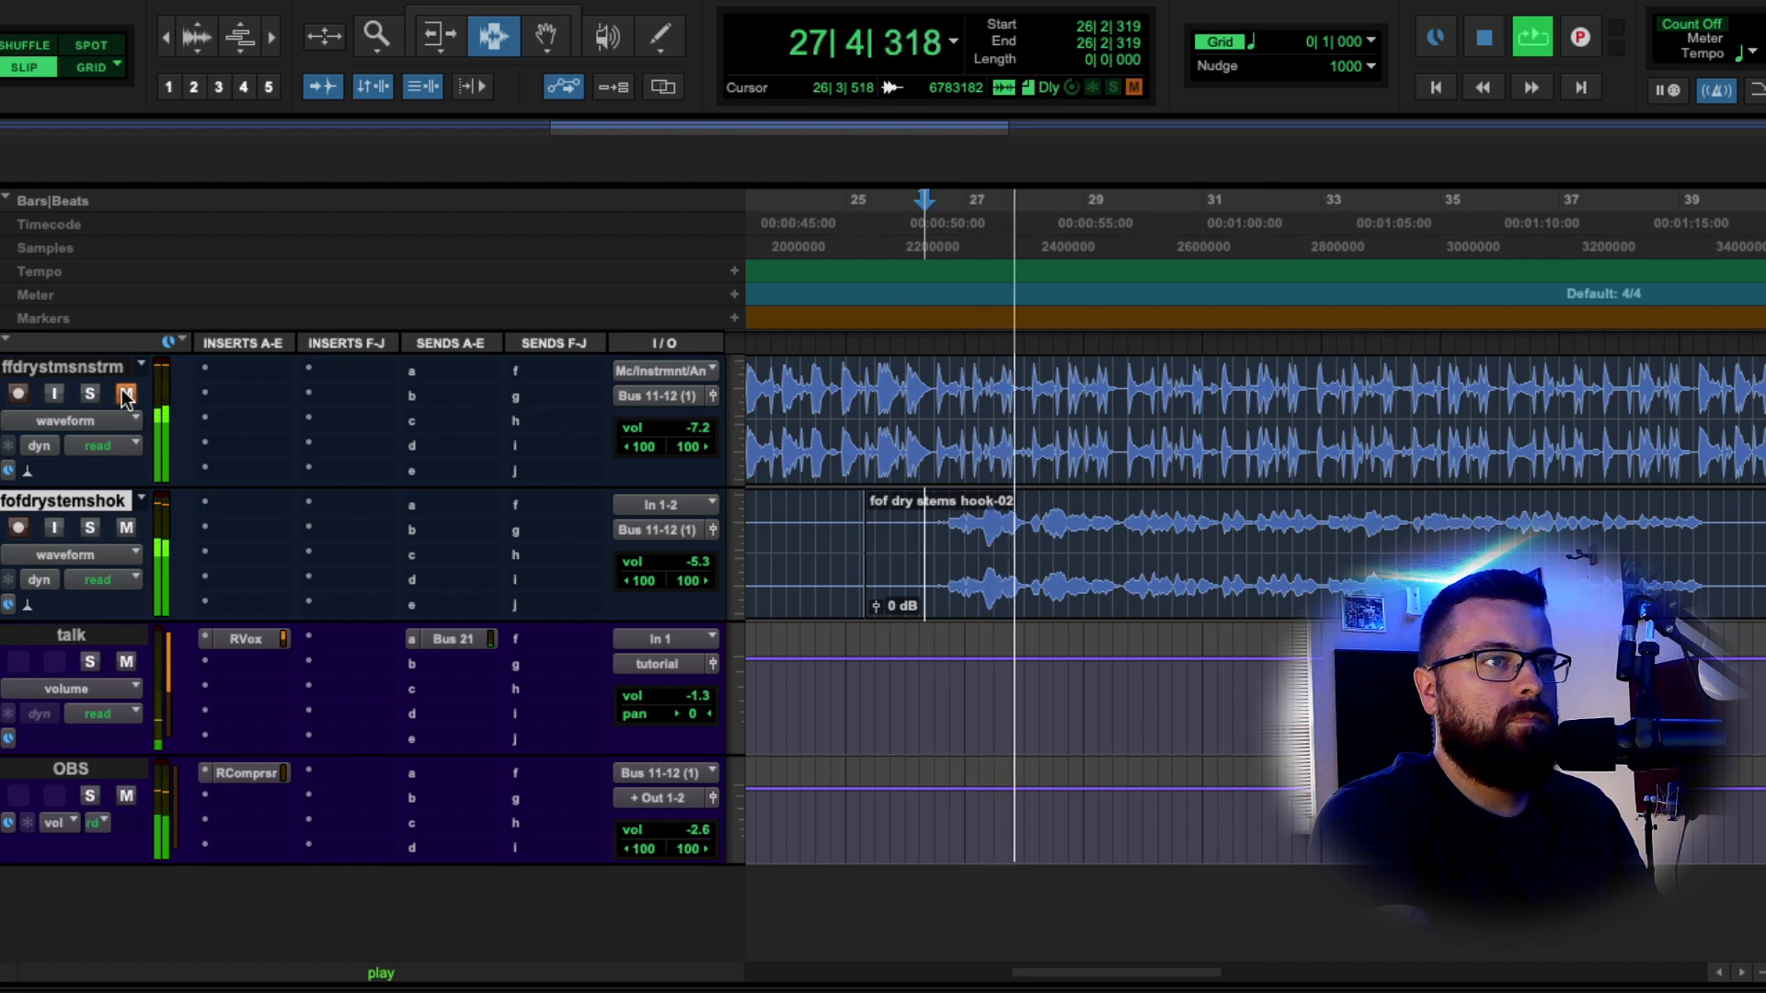
Zoom in and audition the hook vocal from bar 26 to 28.
left_click(1088, 506)
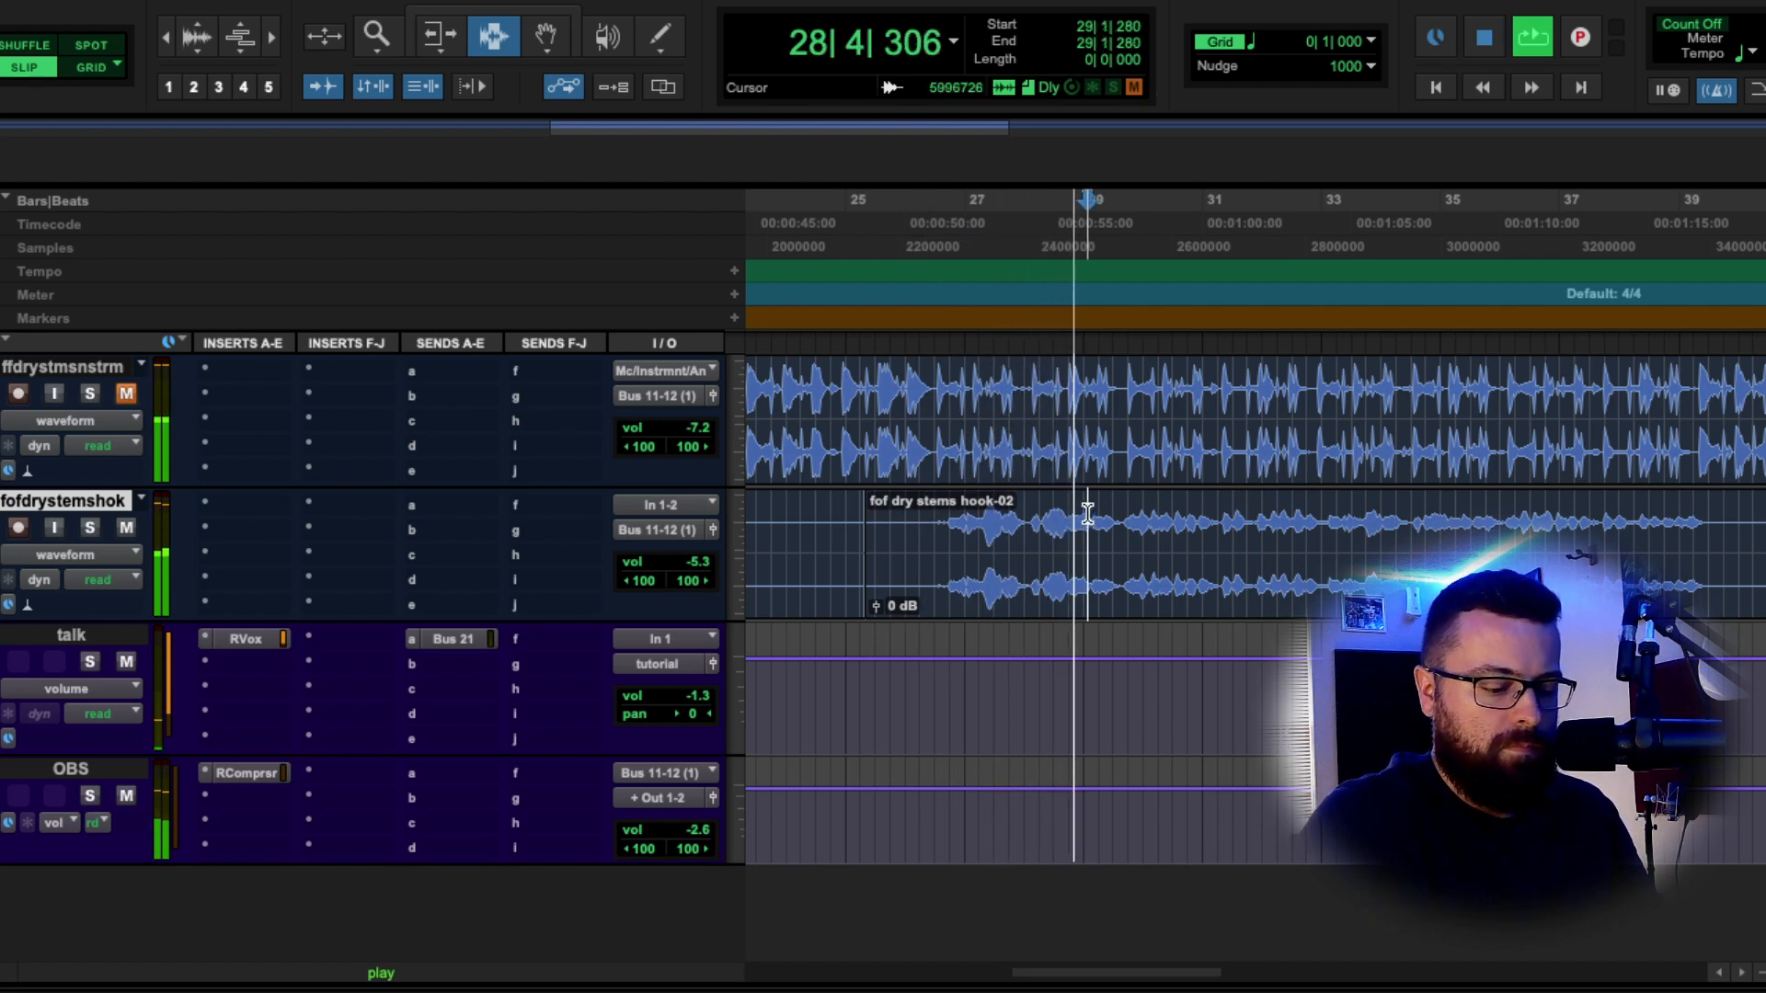
key("t")
key("space")
left_click(1095, 539)
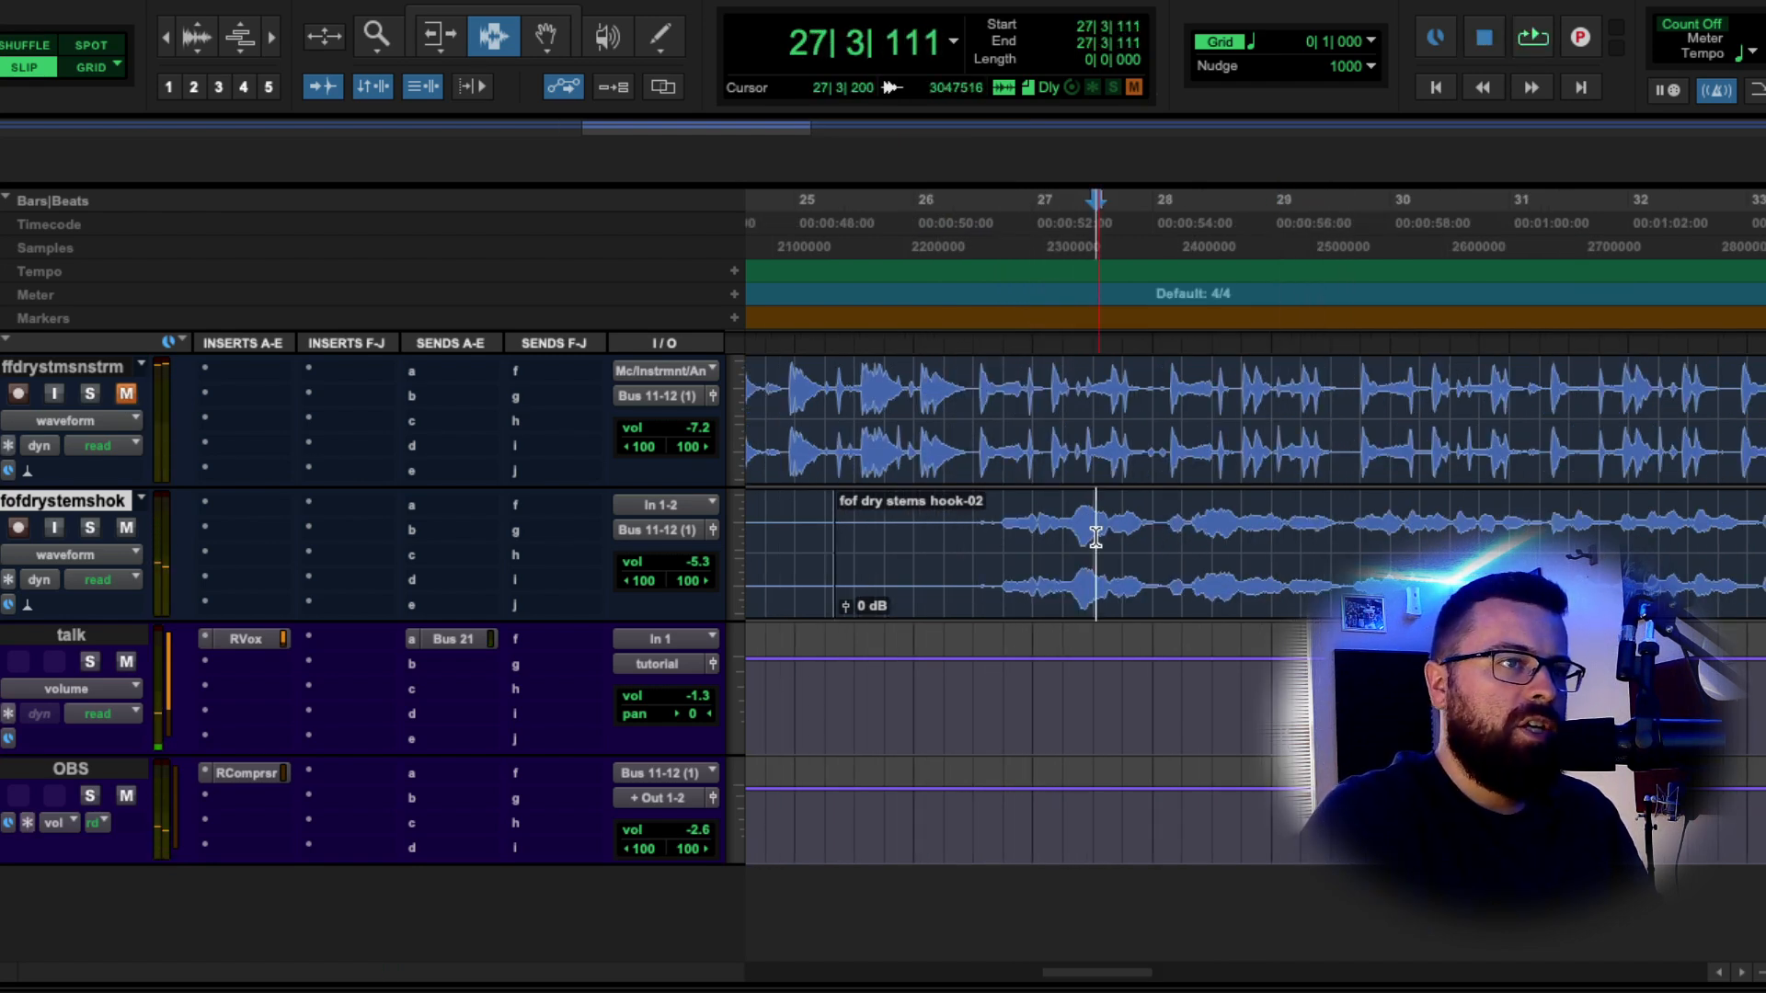
left_click(1057, 510)
left_click_drag(1007, 517, 1197, 520)
left_click(1021, 517)
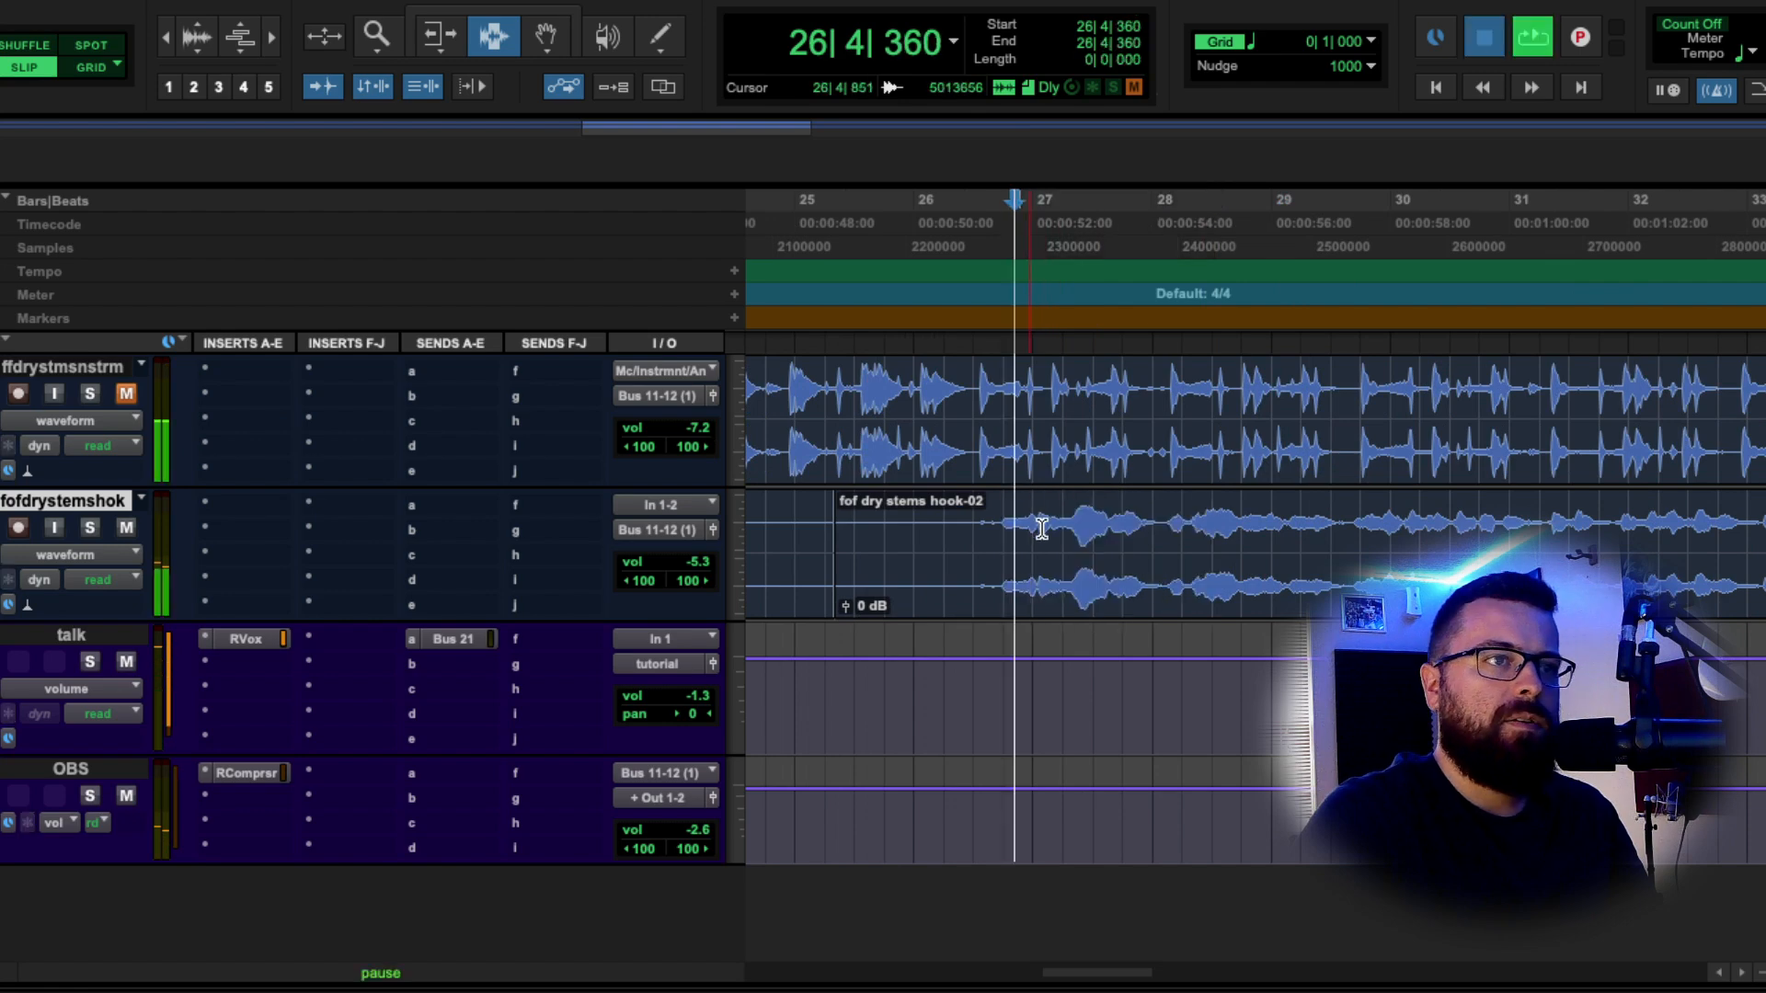
key("space")
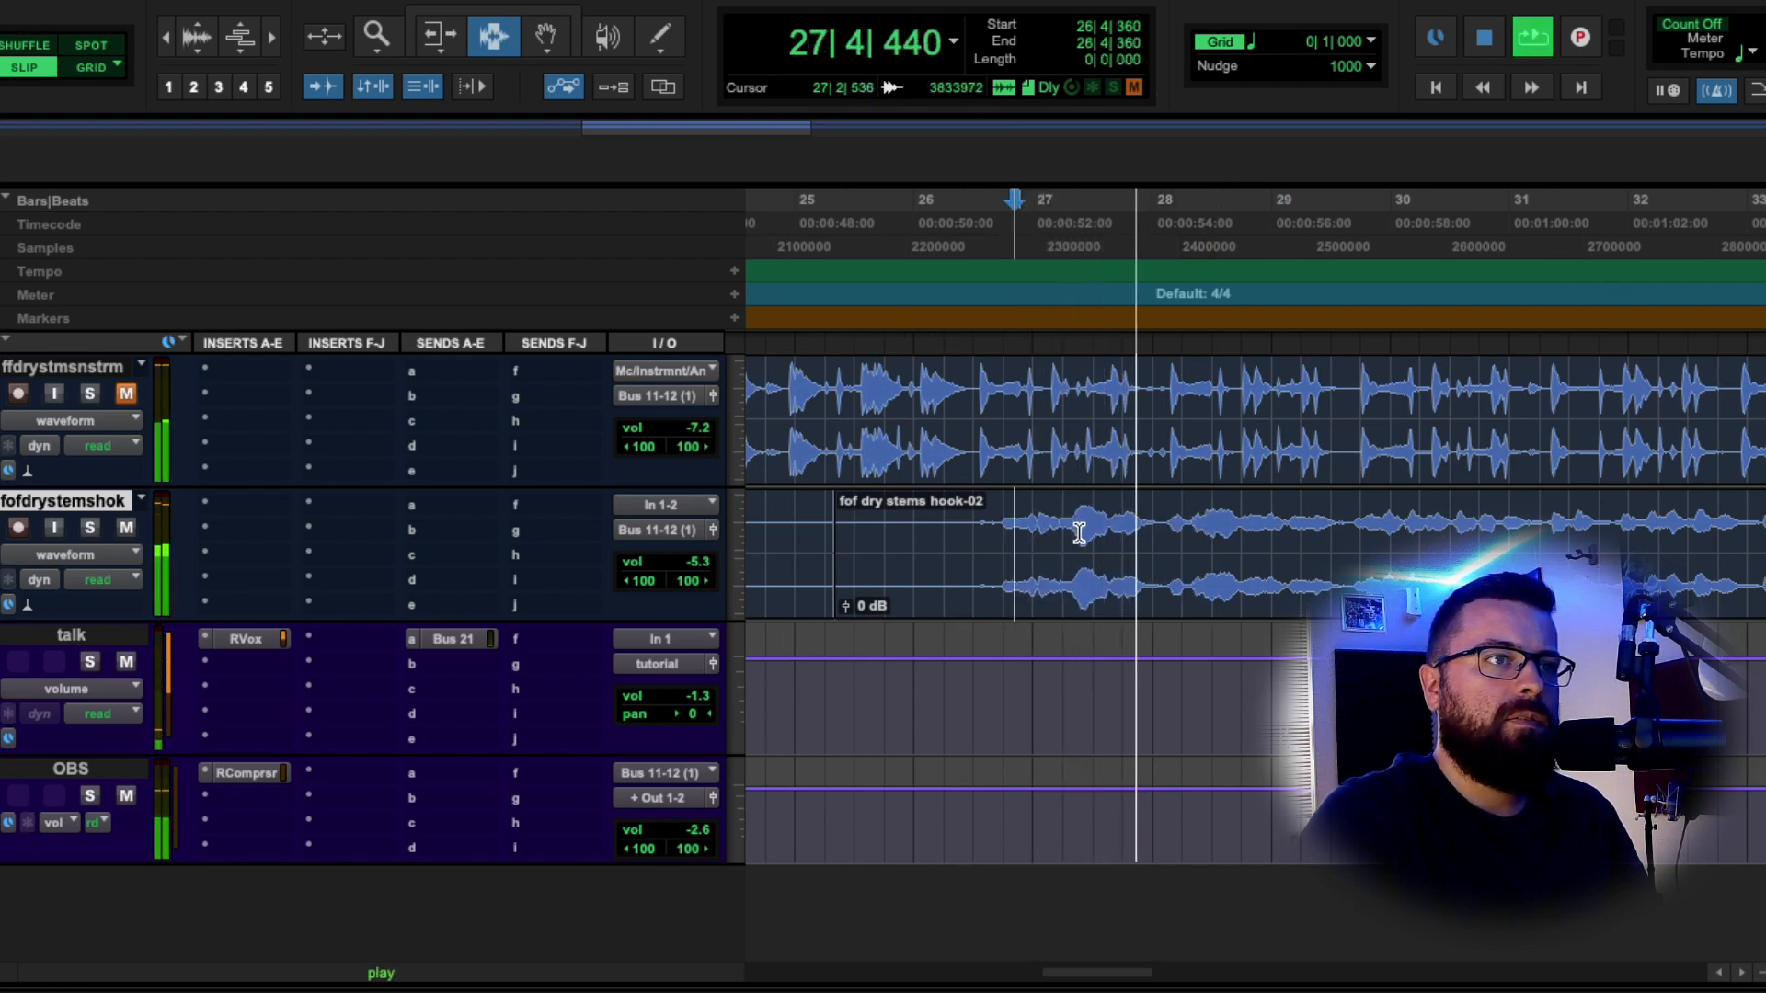
key("space")
Set the edit point at the vocal onset, 26|3|741.
left_click(1010, 522)
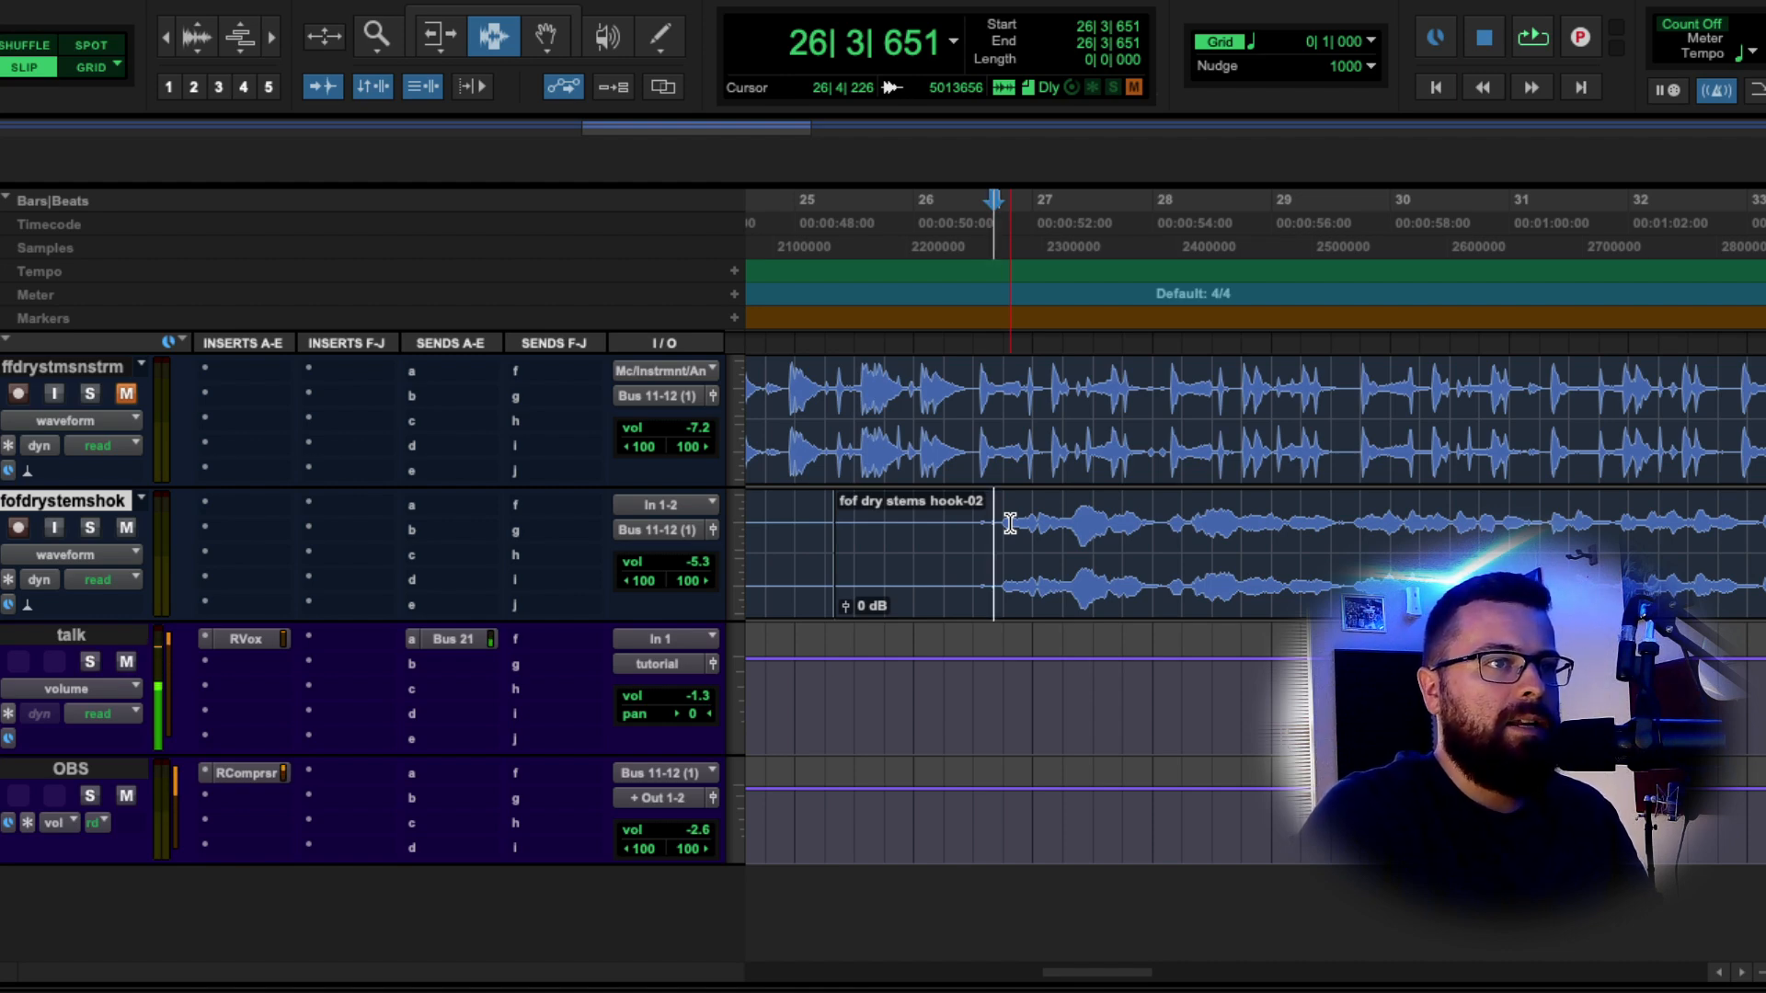
left_click(1012, 522)
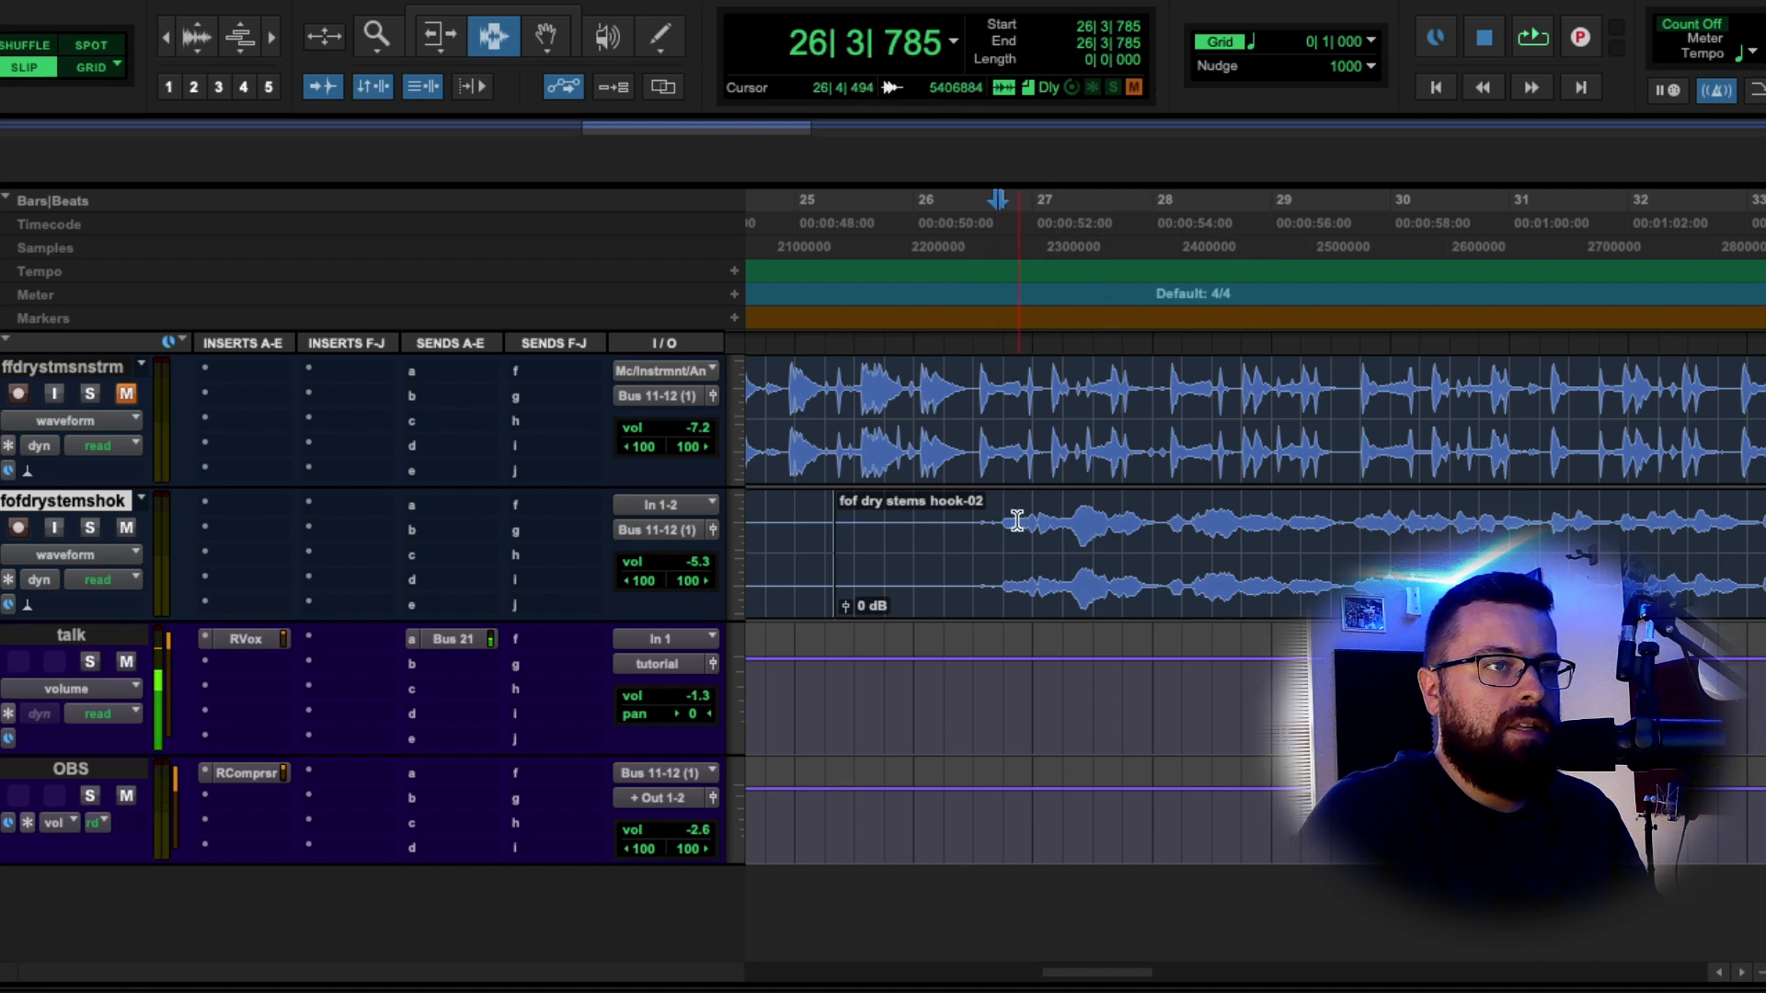
left_click(994, 516)
left_click(999, 515)
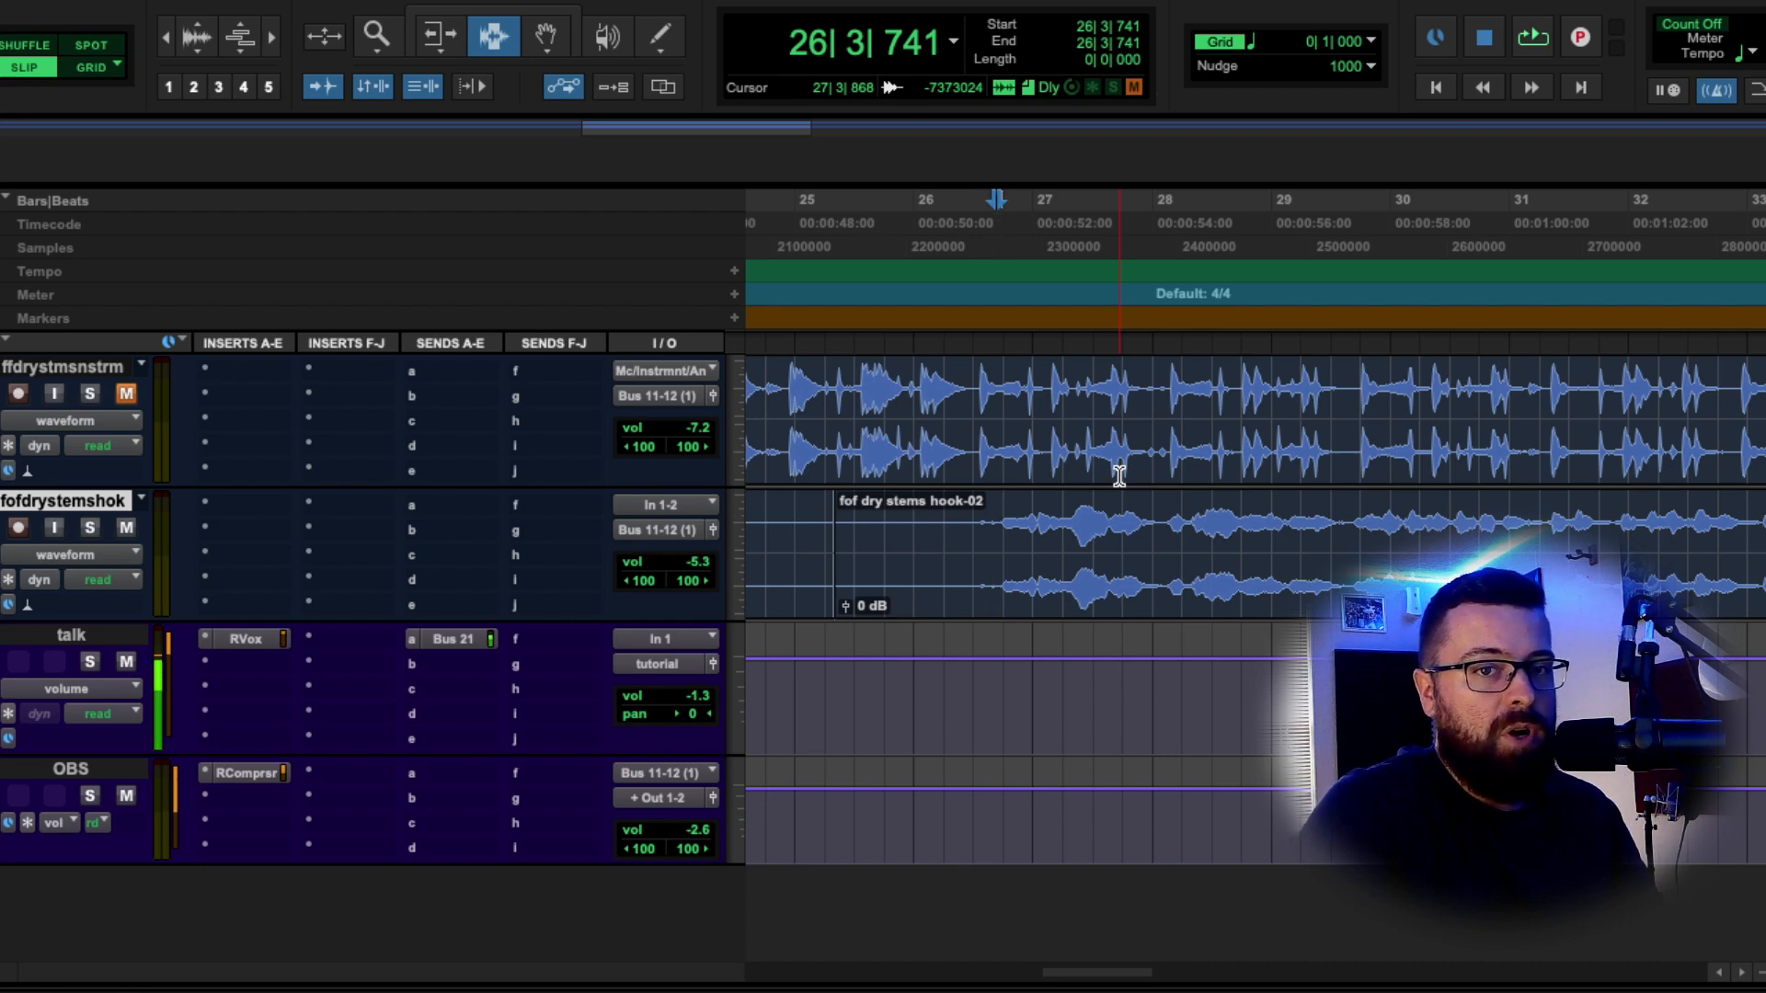
Bring up the AudioSuite plug-in list with the edit point on the hook clip.
scroll(1122, 501, "right", 1)
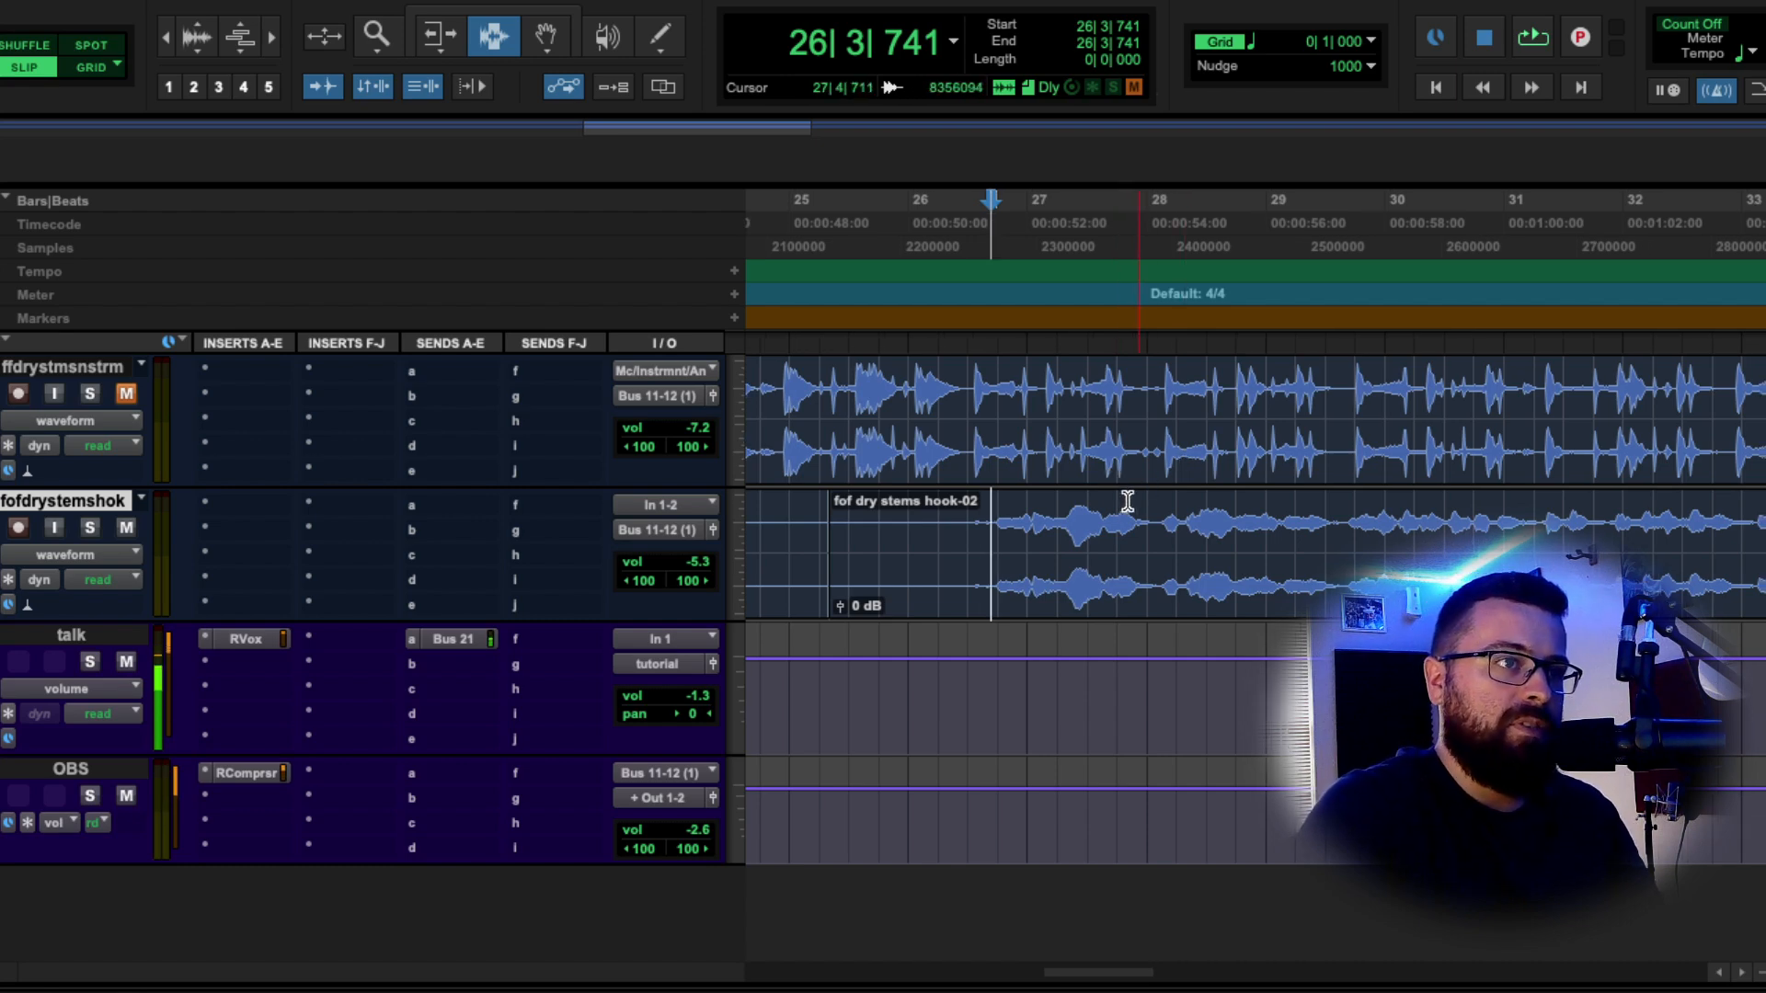
scroll(1115, 516, "right", 2)
left_click(933, 520)
left_click(596, 2)
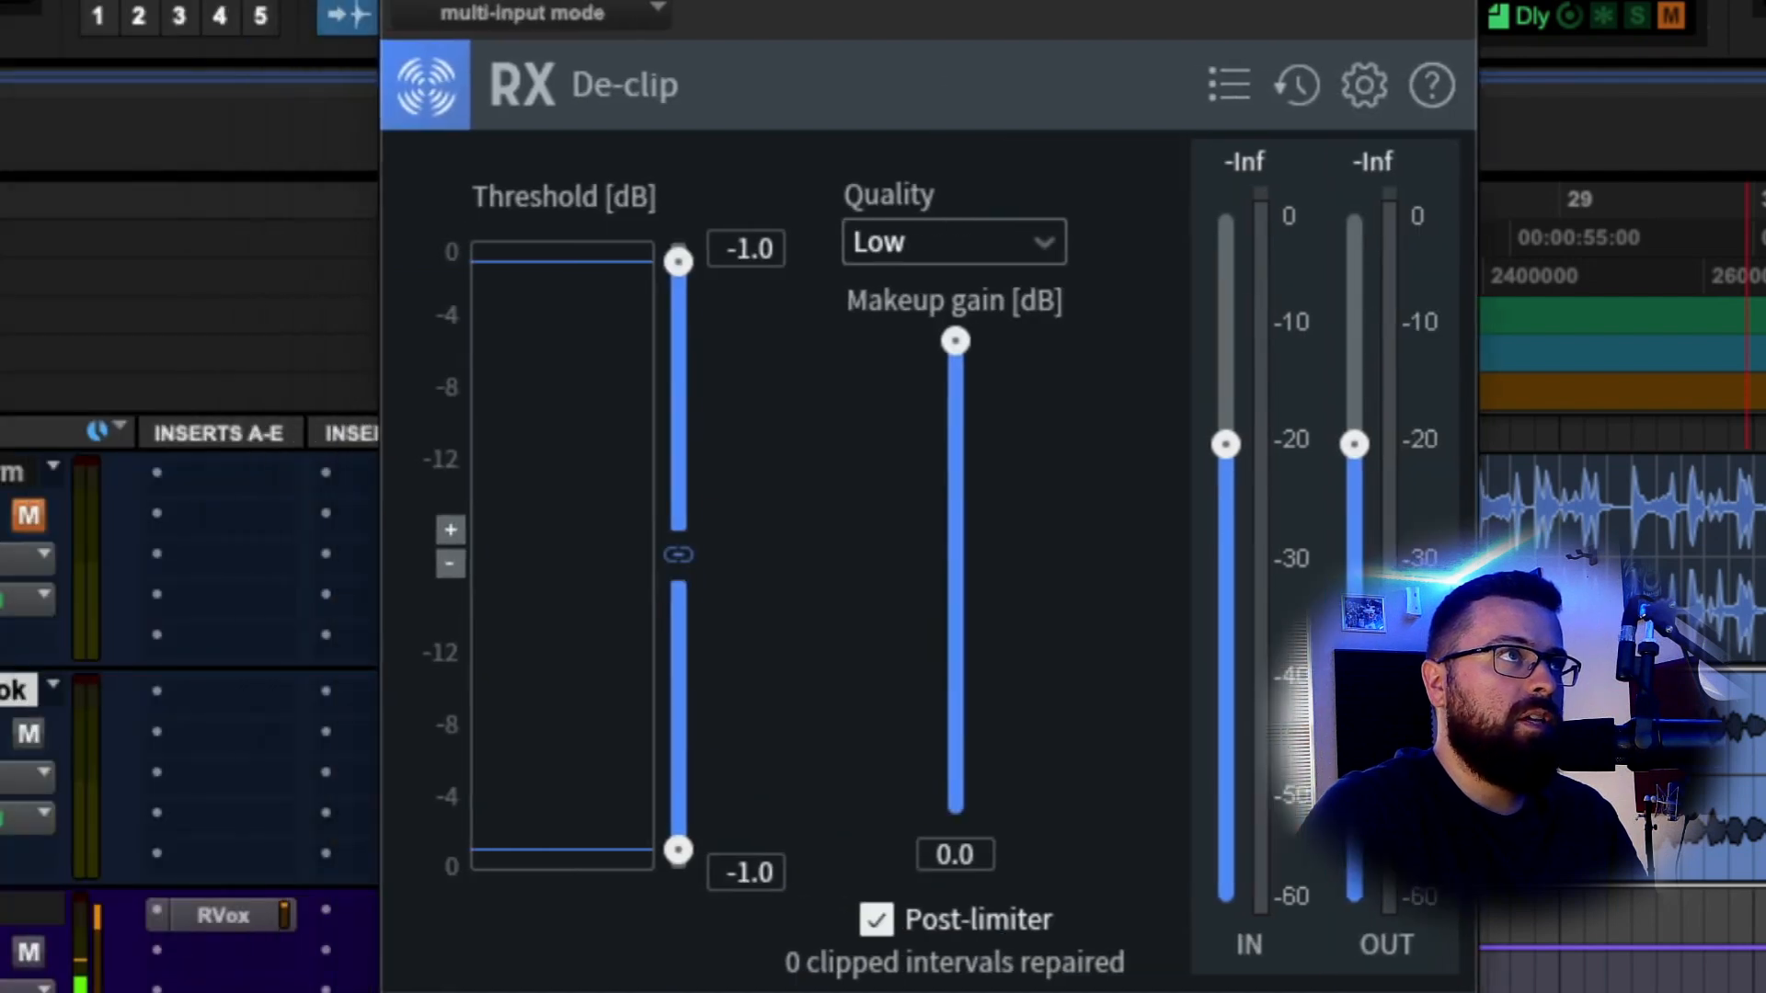
Lower the RX De-clip threshold to -10.8 dB and the output slightly, then close it.
left_click_drag(678, 325, 682, 500)
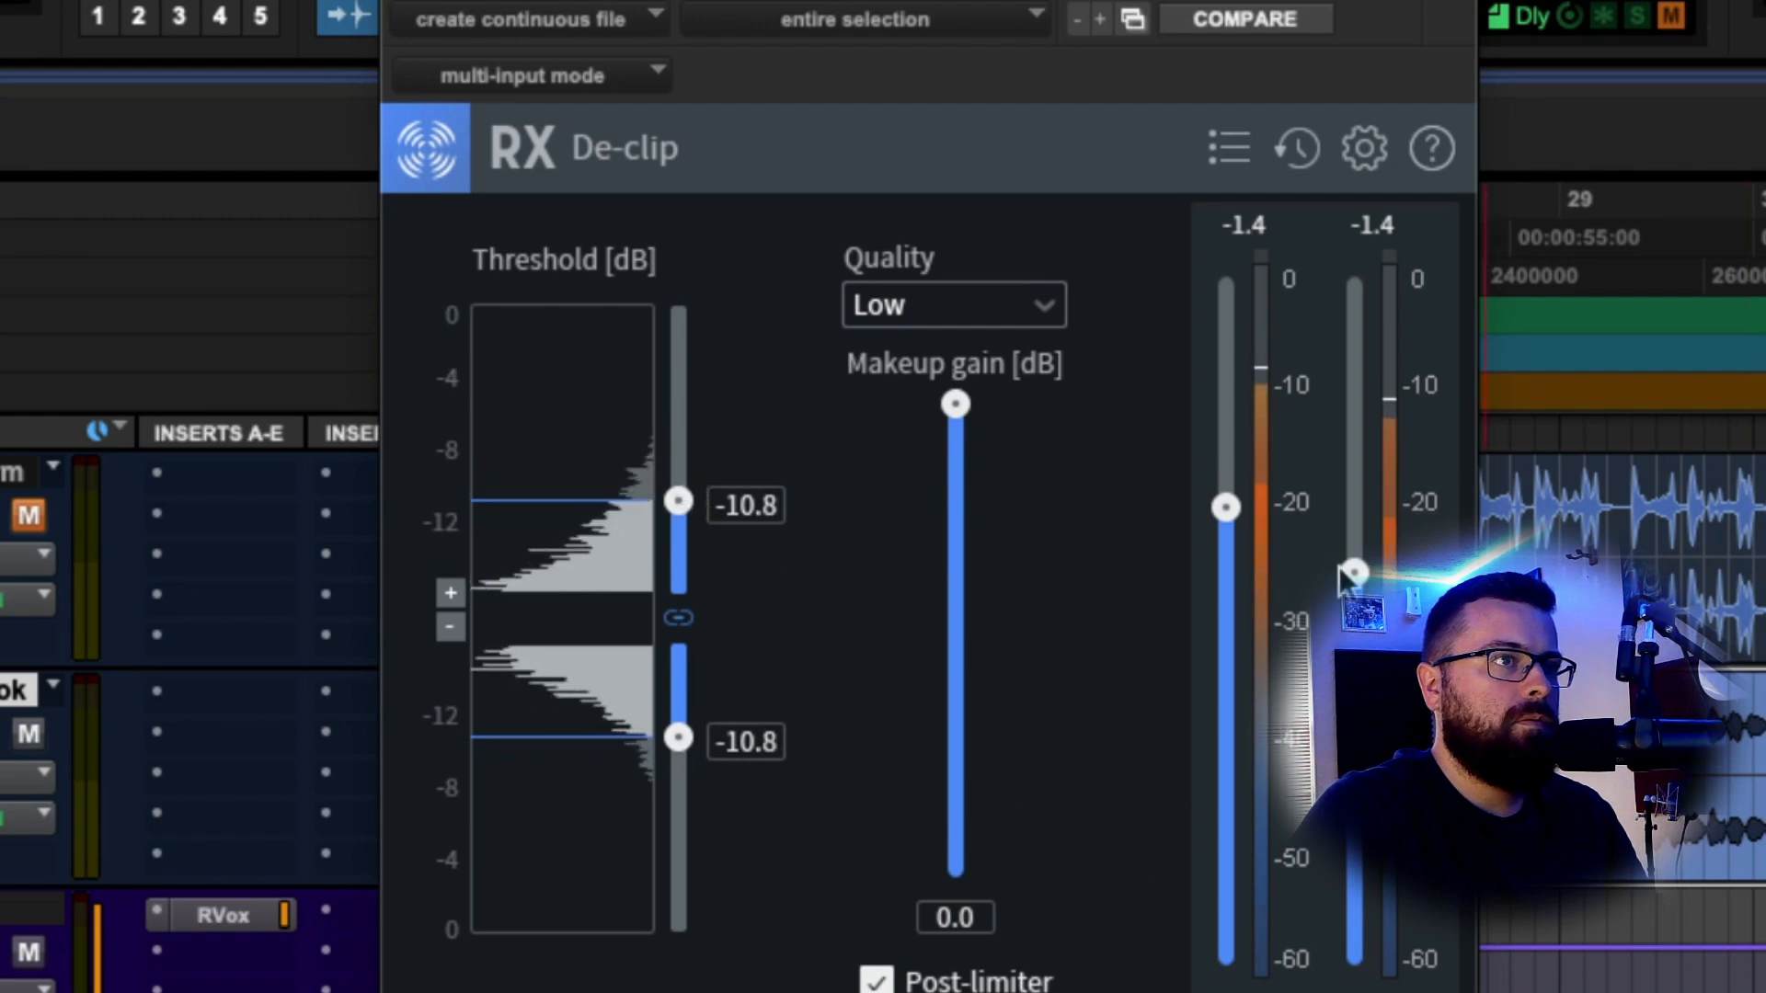
left_click_drag(1345, 574, 1344, 580)
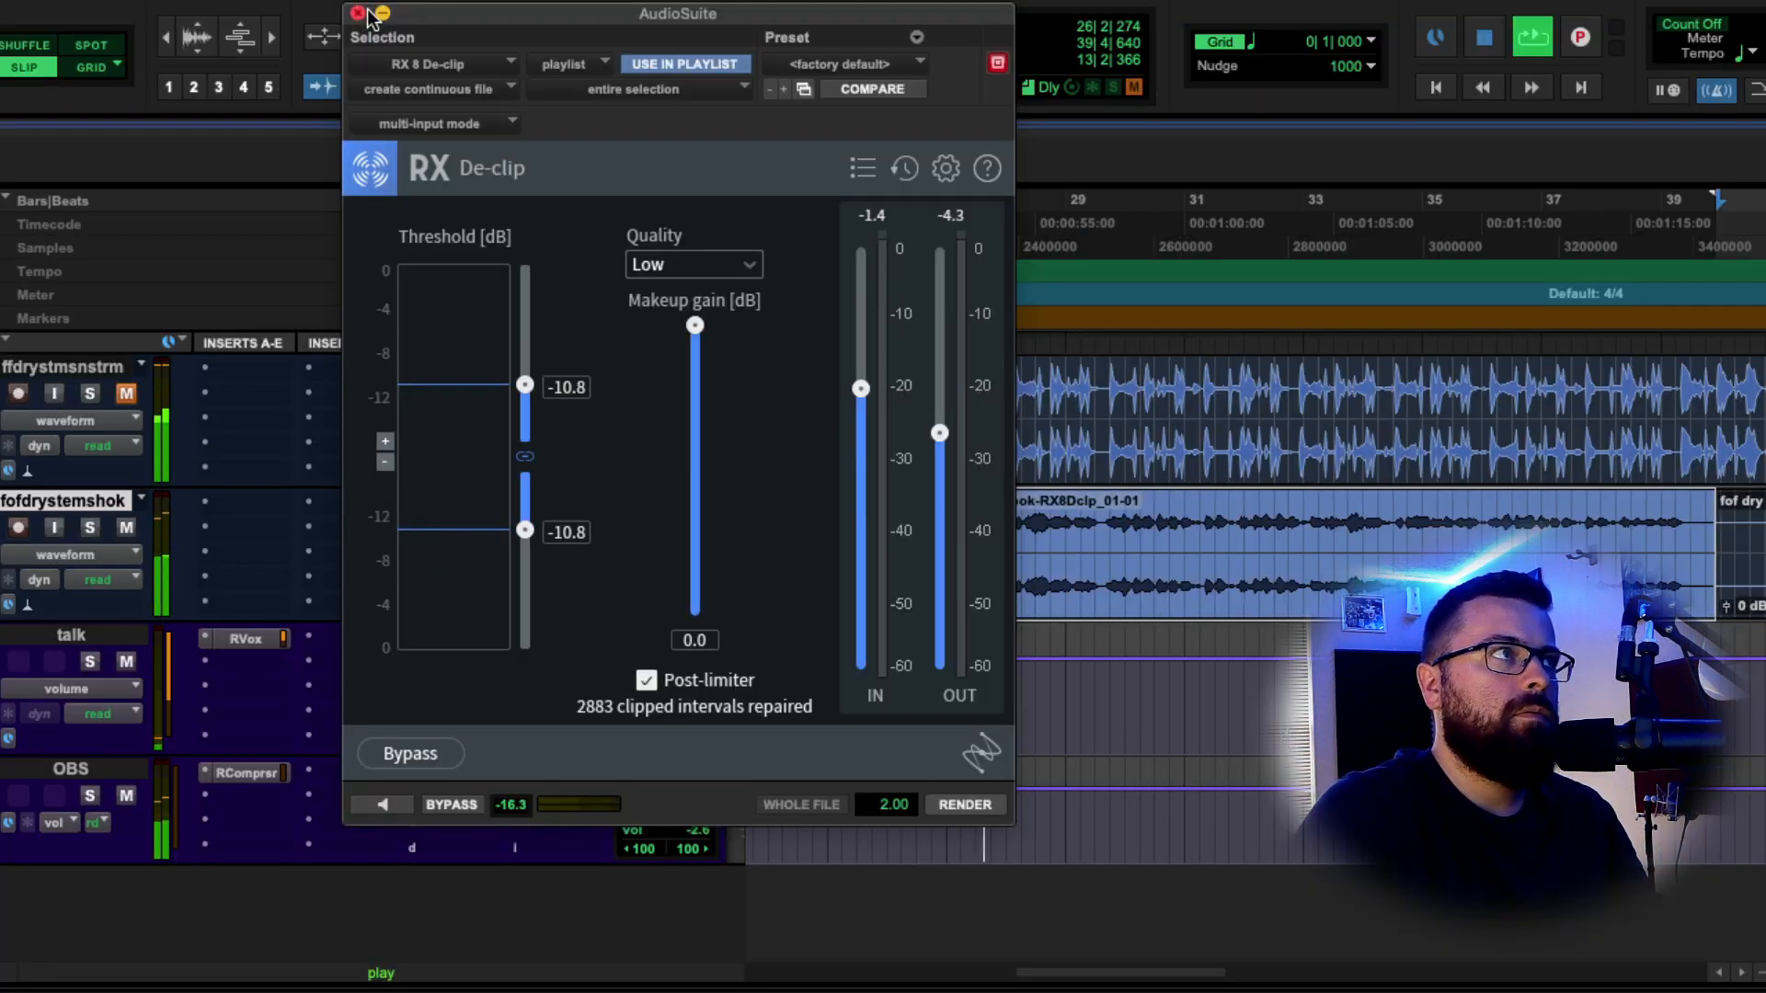
key("space")
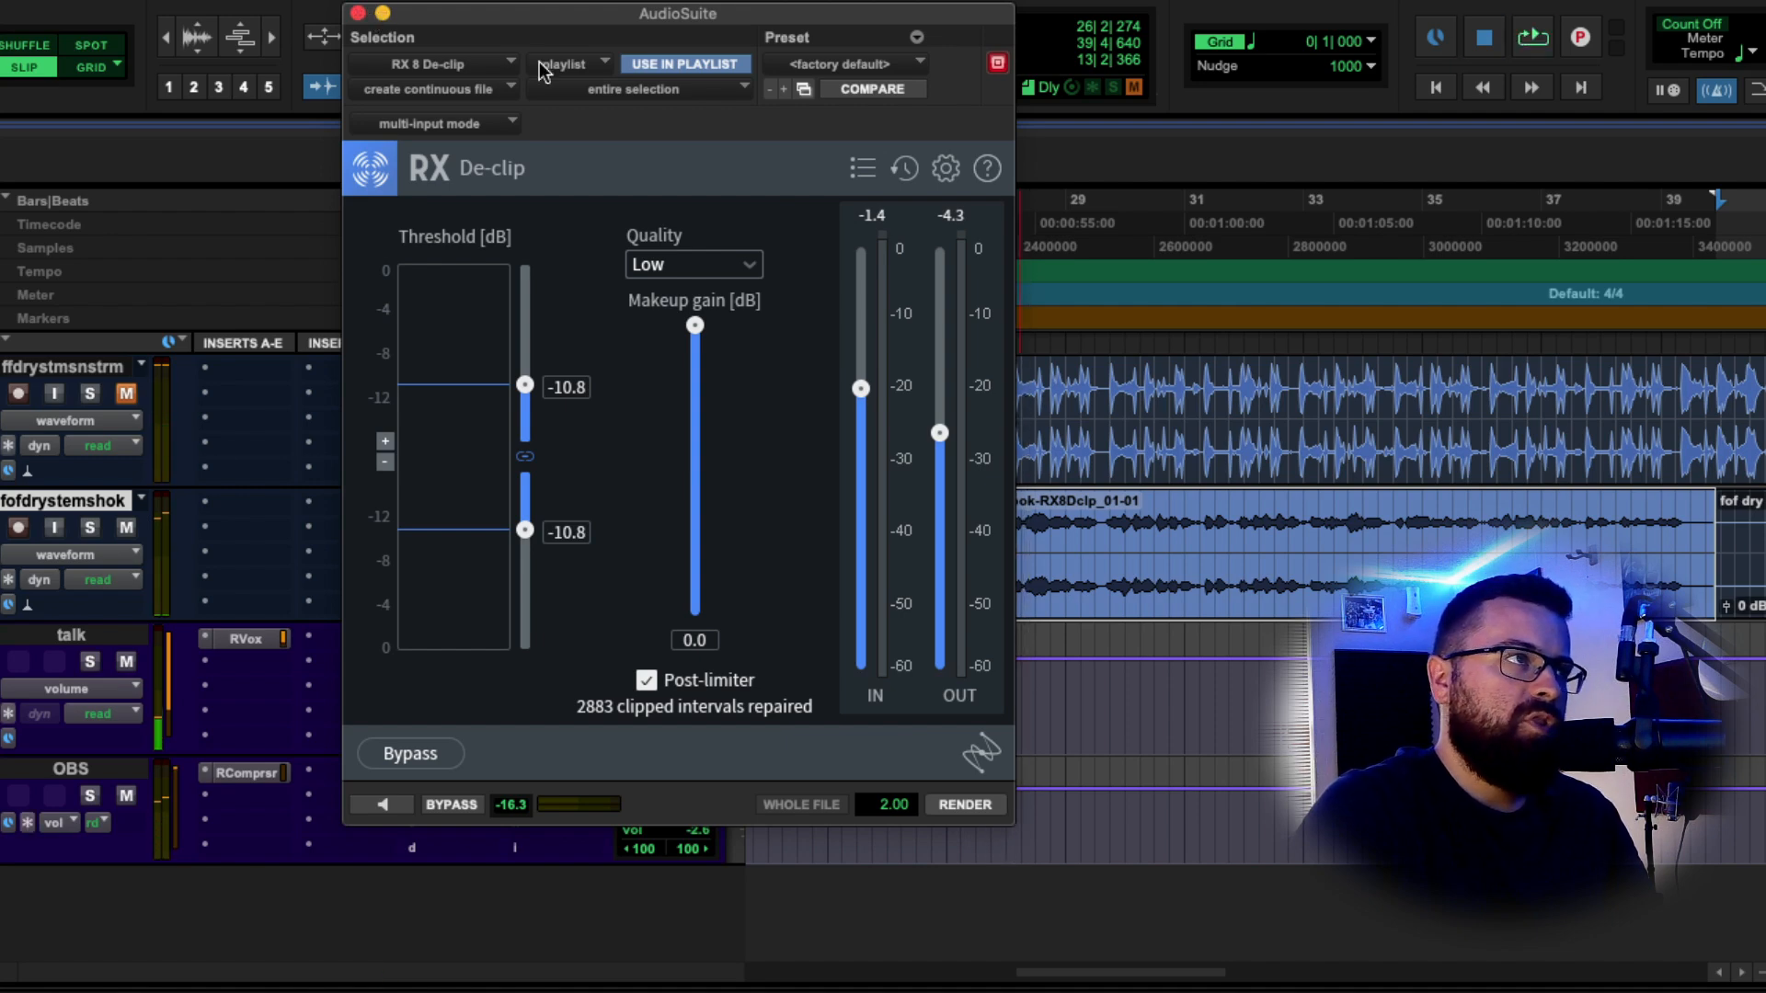
left_click(379, 14)
Audition the processed hook, split off a short section and set its clip gain to -2.8 dB.
key("space")
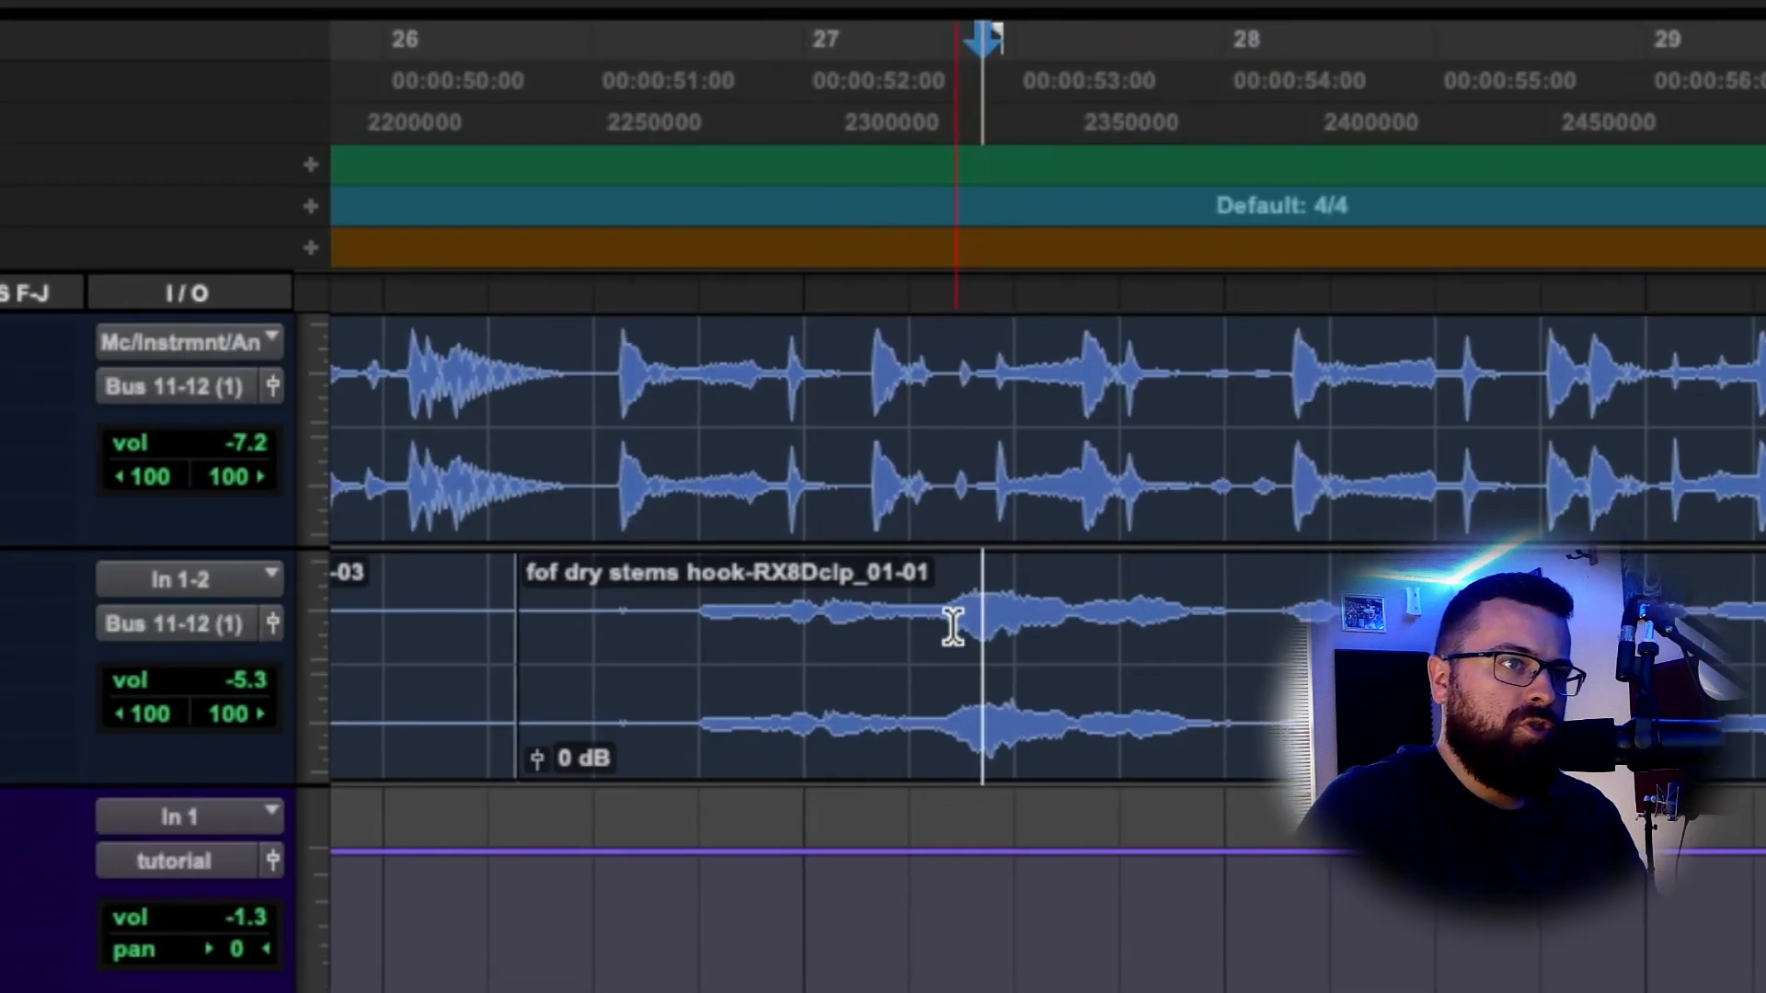
left_click_drag(952, 628, 1080, 635)
key("ctrl+e")
mouse_move(979, 736)
left_mouse_down()
mouse_move(971, 757)
mouse_move(981, 742)
left_mouse_up()
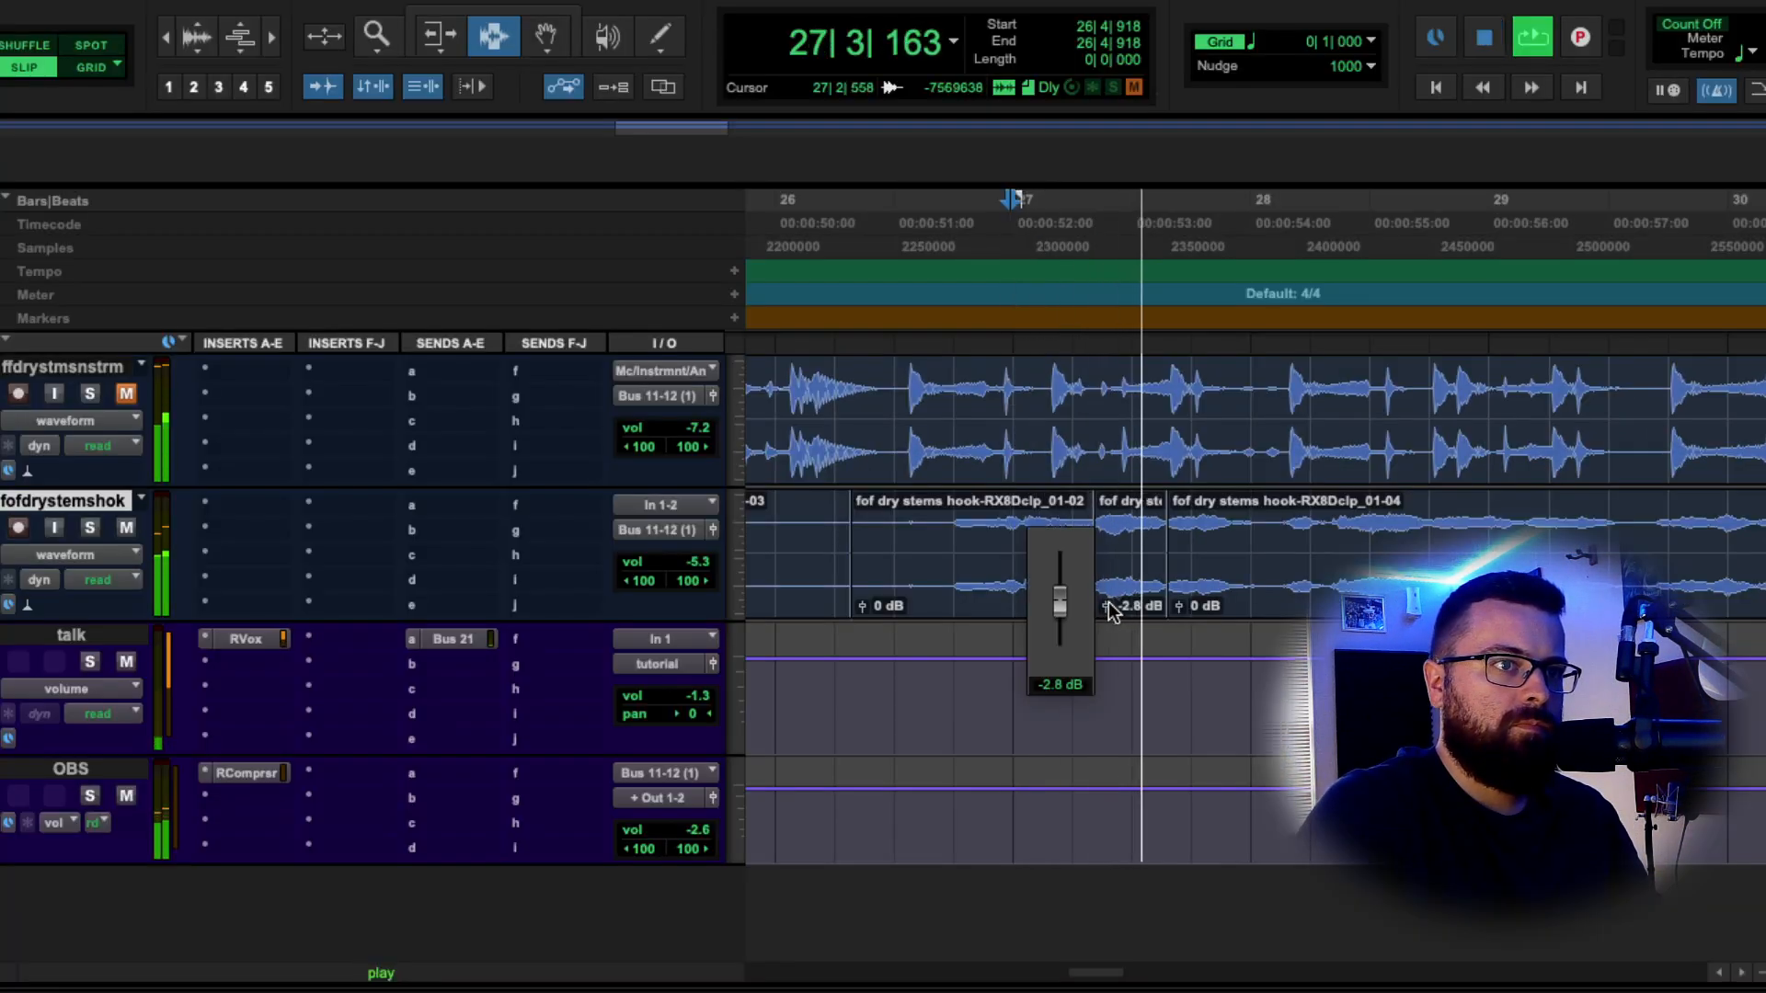
left_click_drag(1108, 605, 1110, 604)
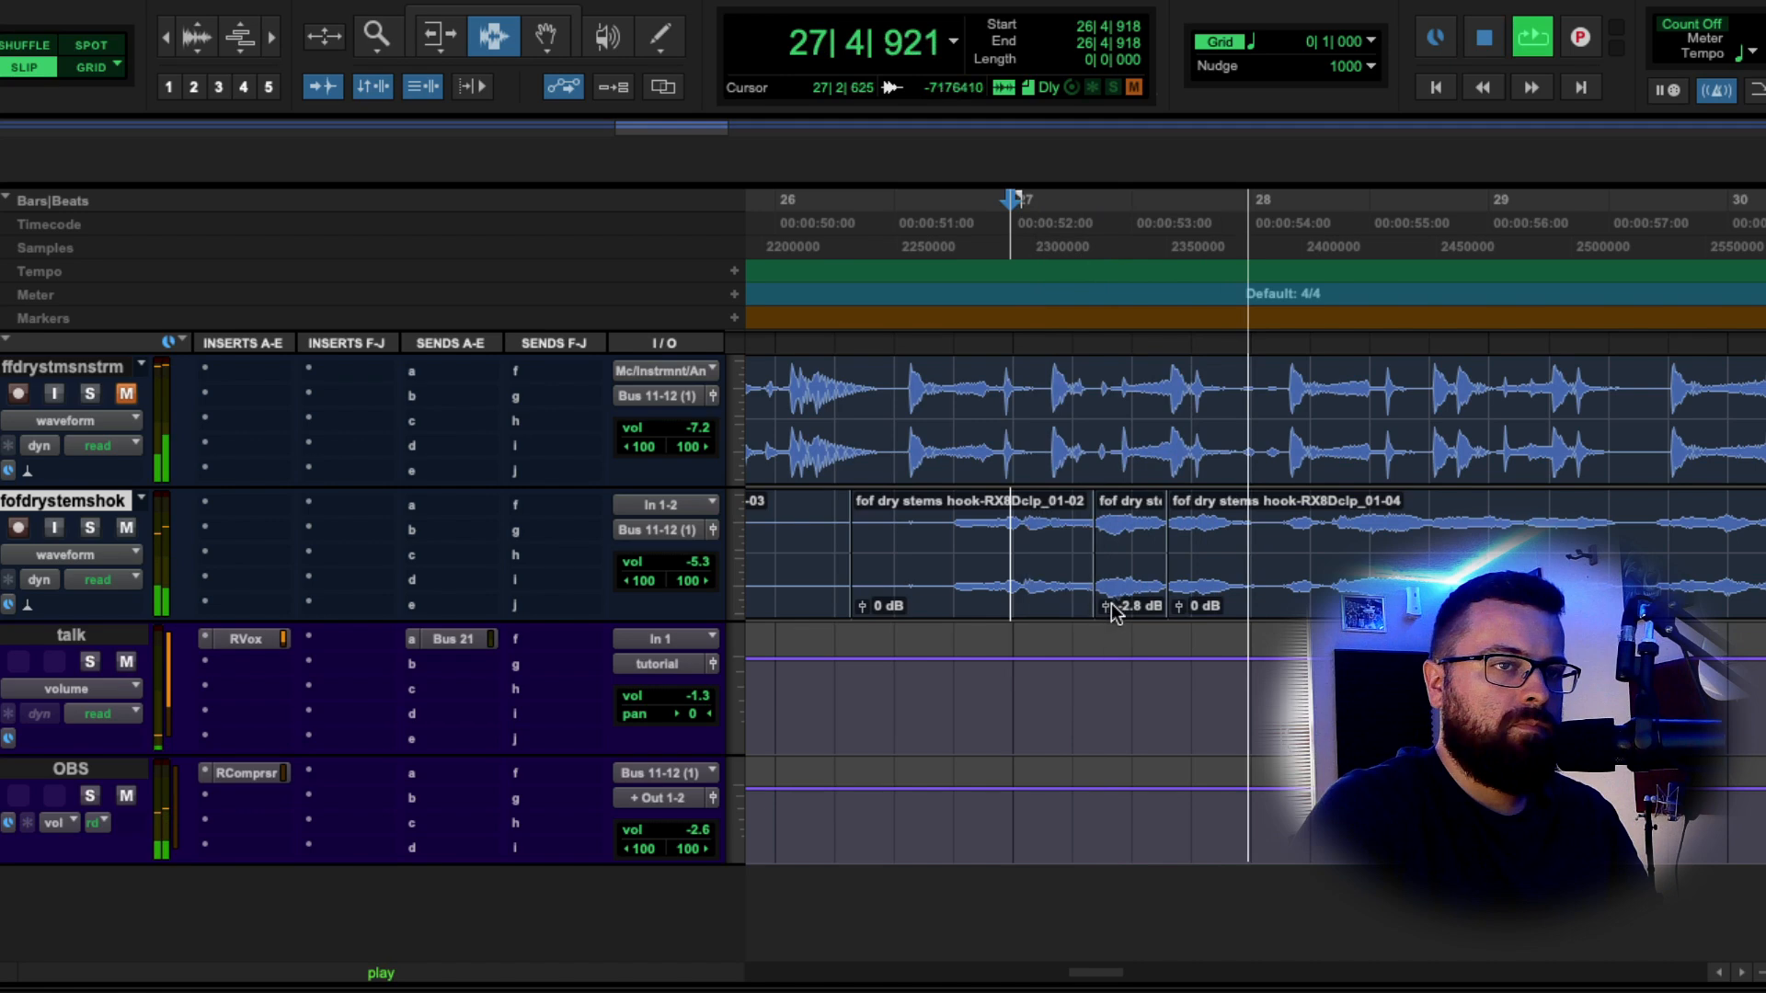
Zoom the timeline out, return the edit point to bar 26 and stop playback.
left_click(1335, 554)
key("r")
key("r")
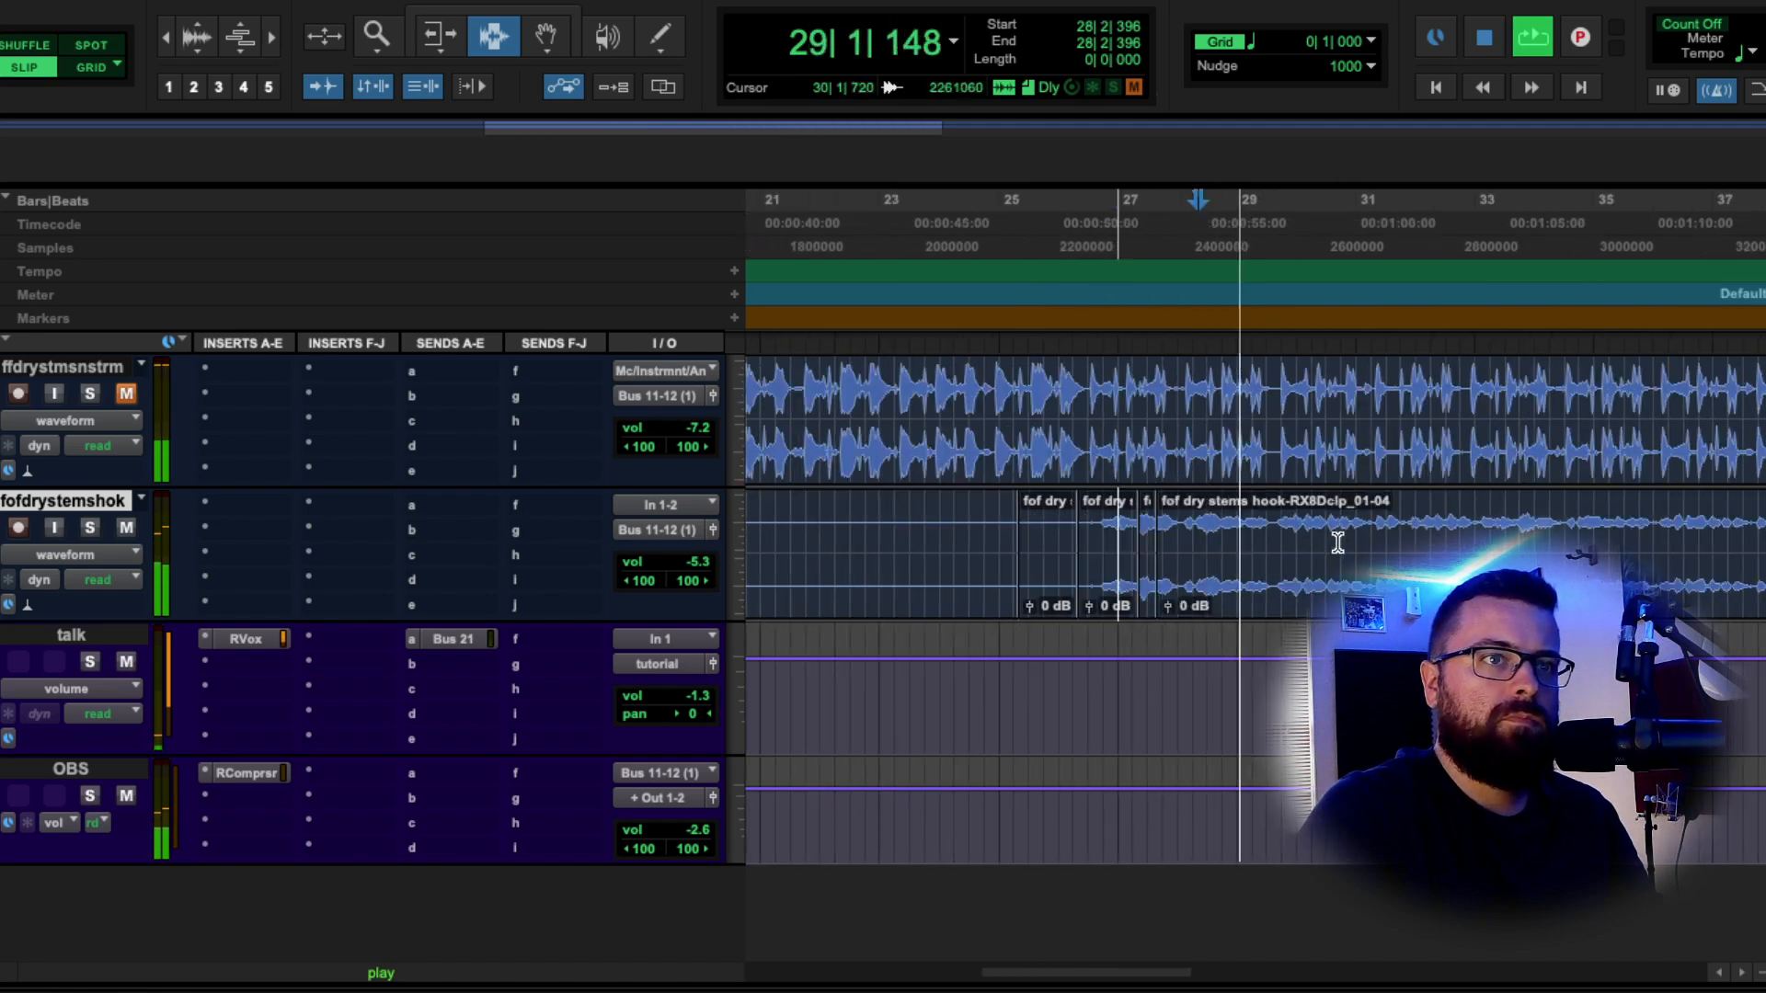
left_click(1092, 497)
key("r")
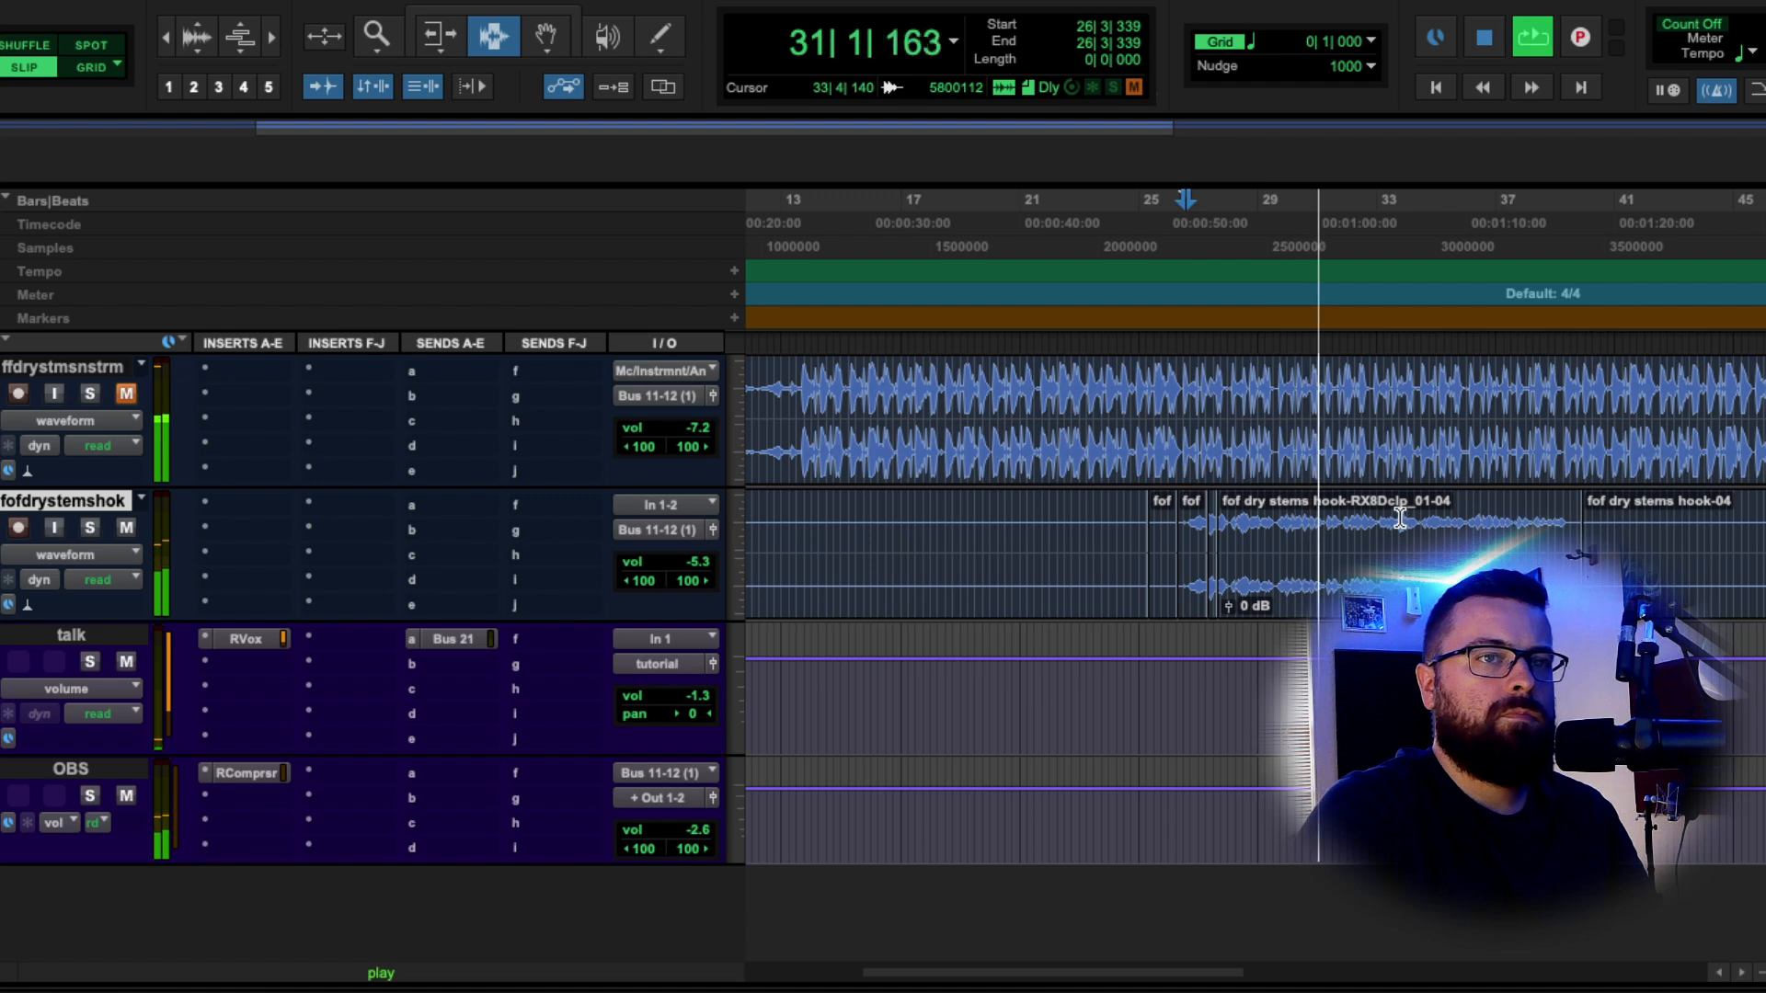
key("space")
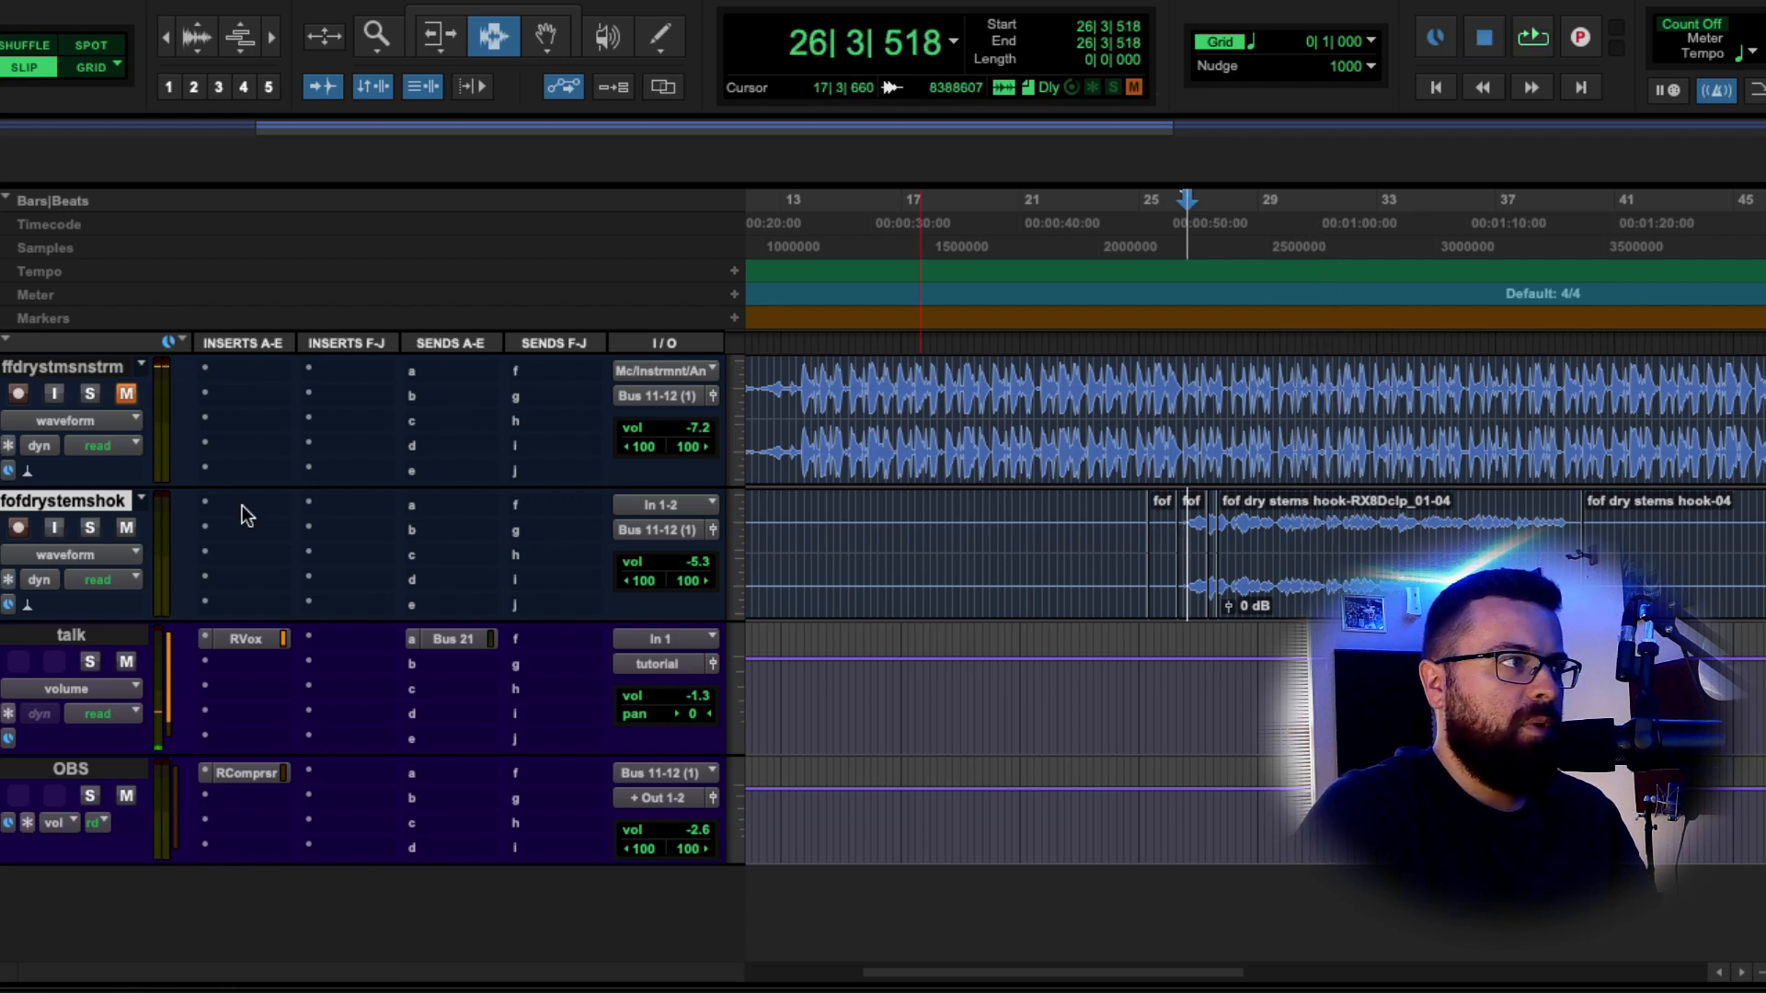
Insert Waves Clarity Vx DeReverb on the hook track and raise its DeReverb amount to 2.9.
left_click(241, 505)
mouse_move(617, 499)
mouse_move(559, 31)
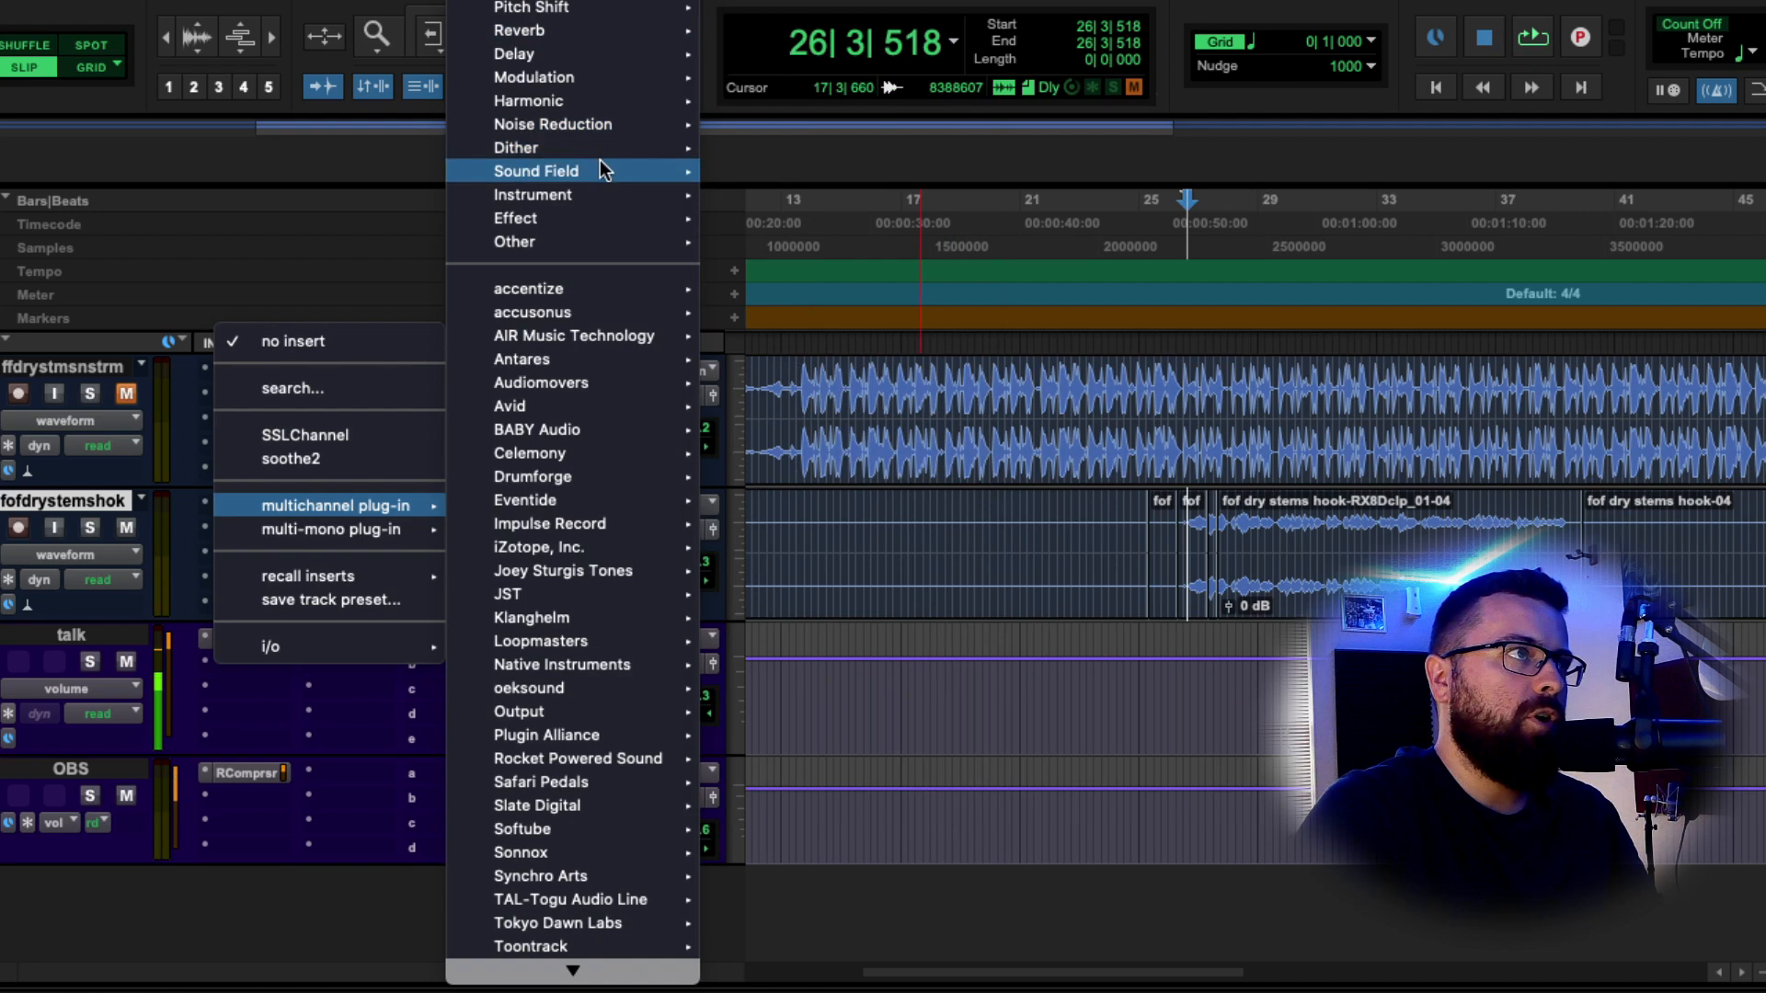
mouse_move(631, 162)
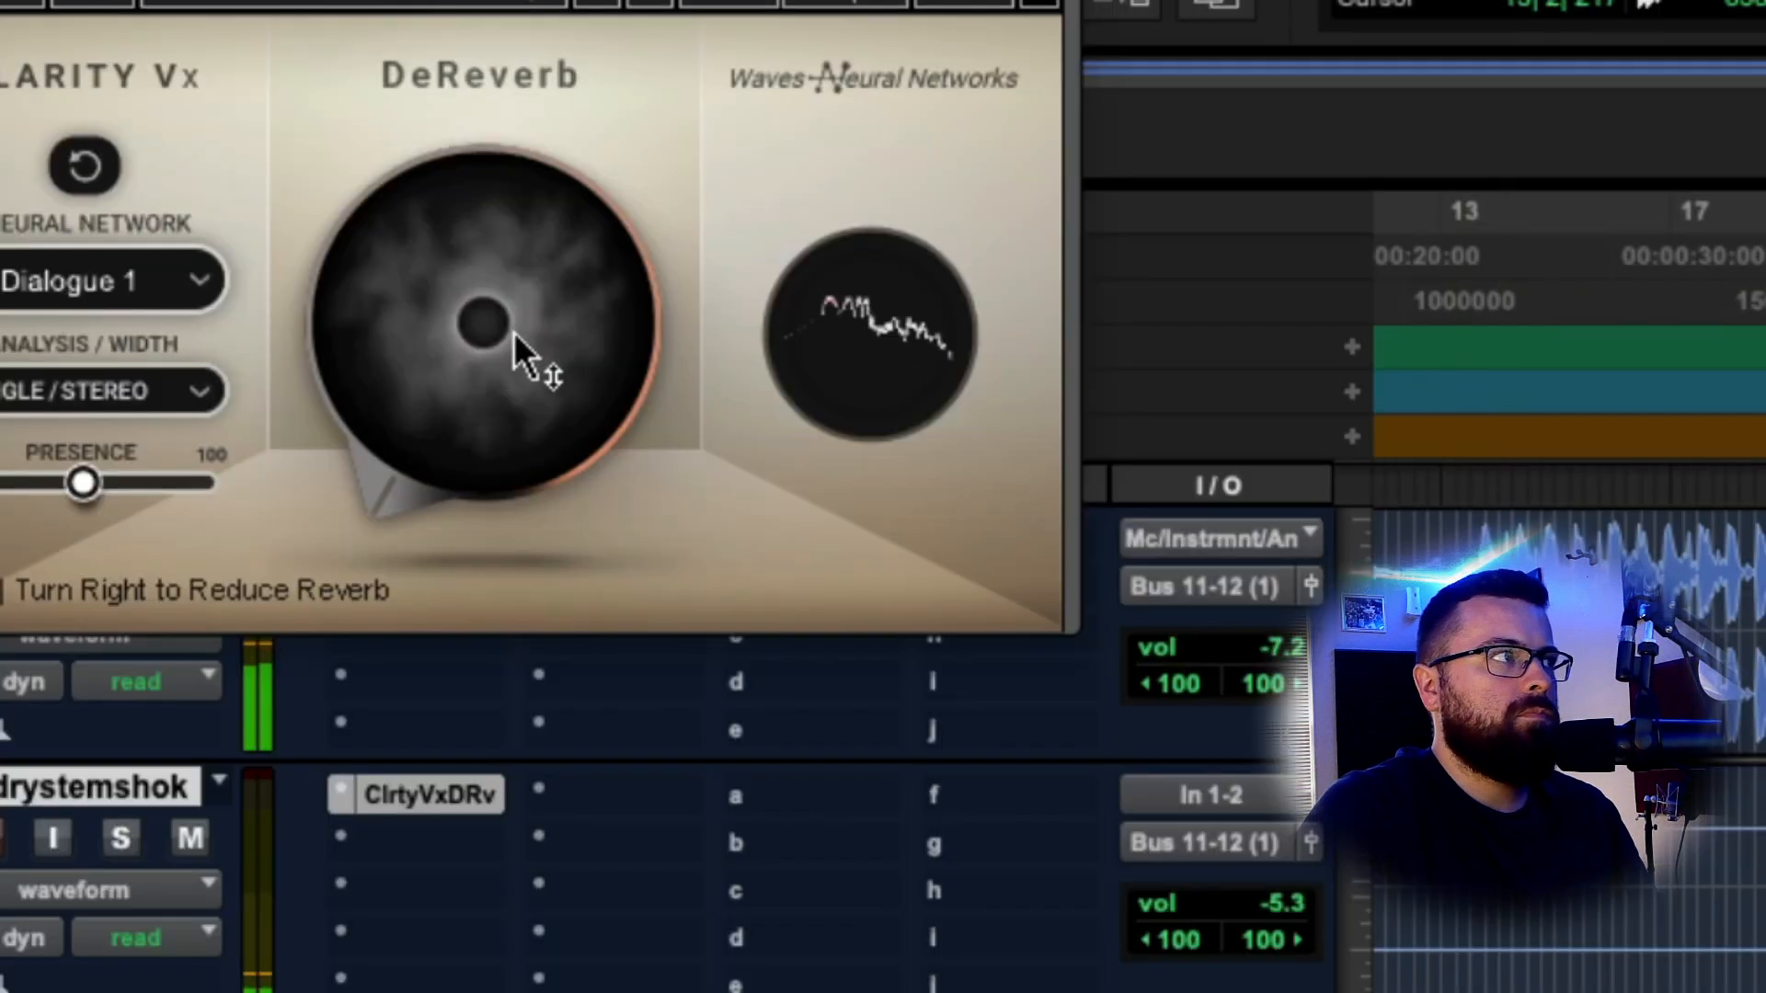
left_click_drag(515, 333, 516, 256)
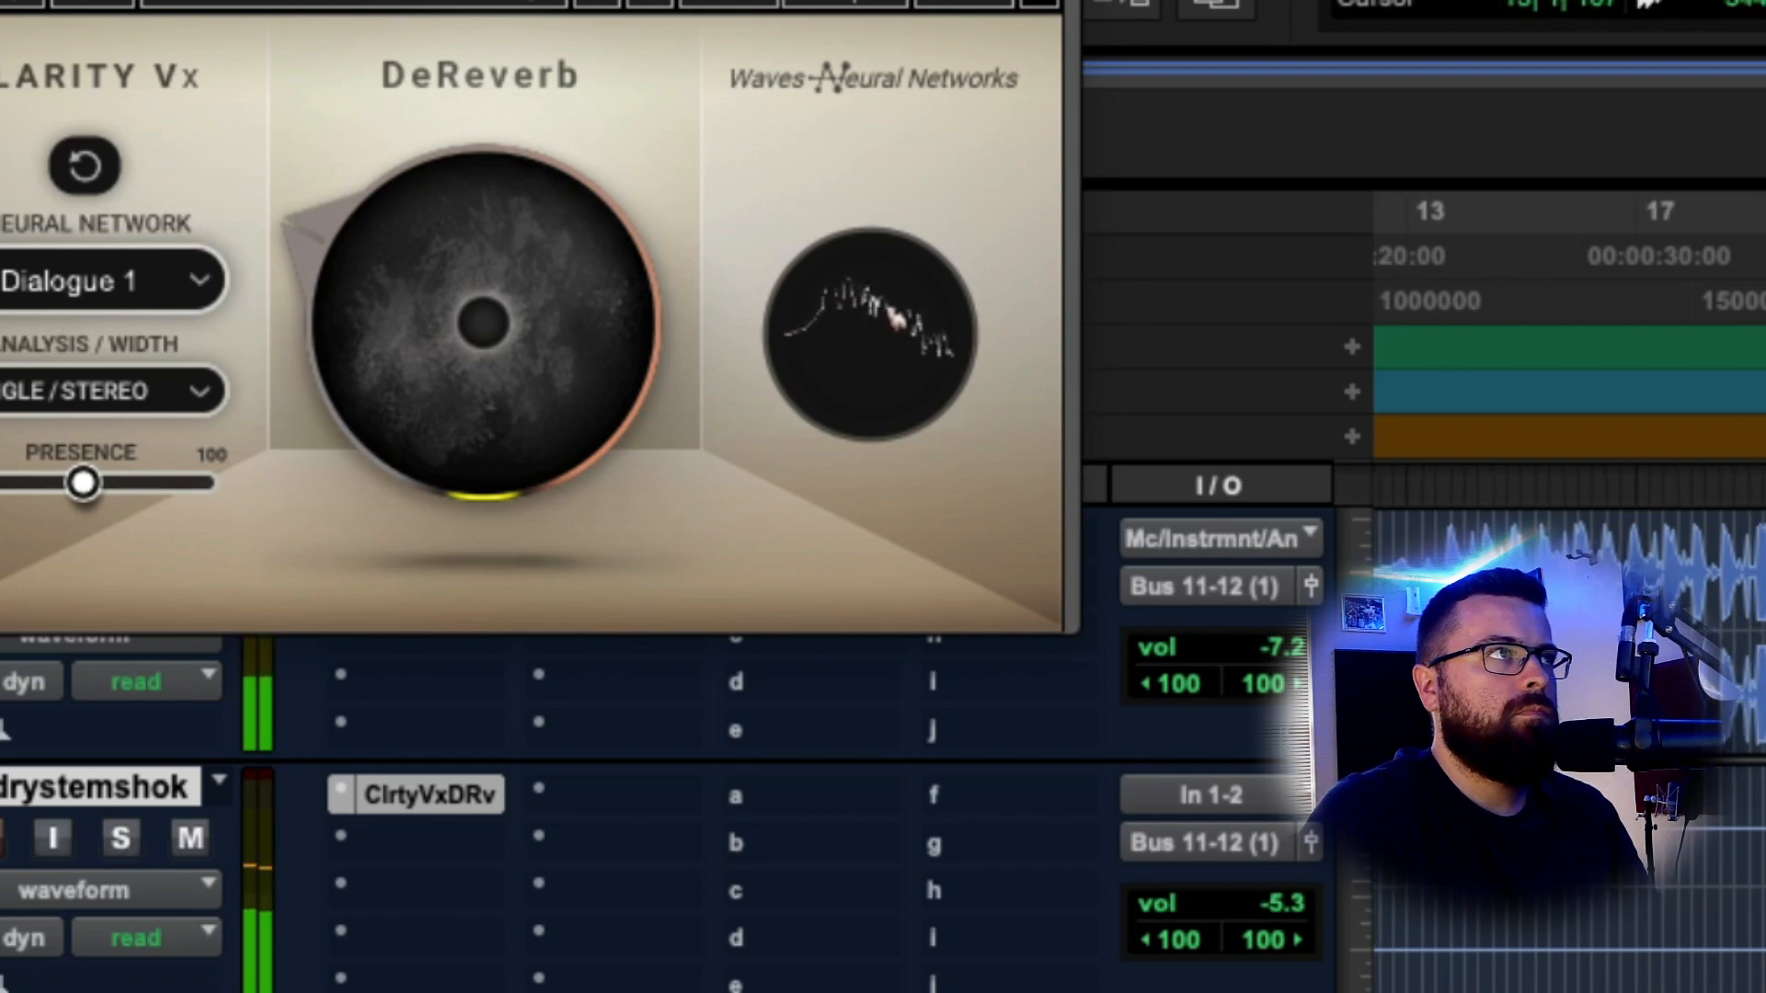
key("space")
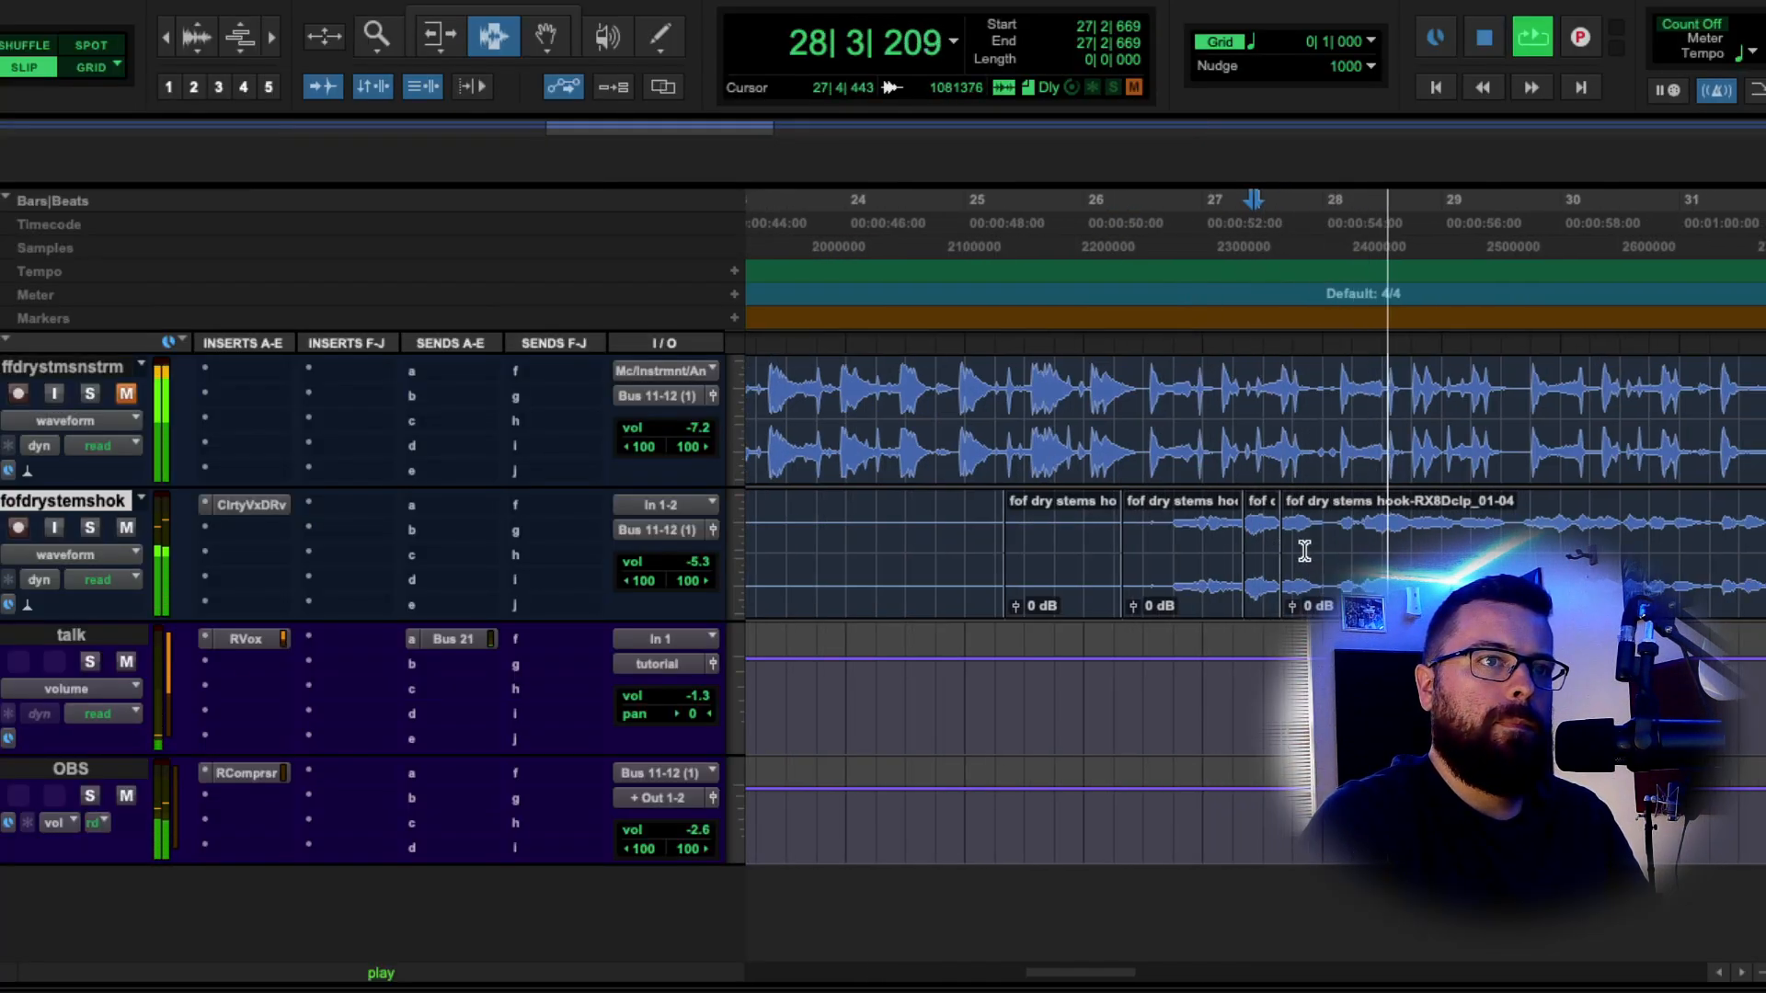
Stop playback at bar 26 and show the Pitch Shift plug-ins for a new hook-track insert.
left_click(1154, 538)
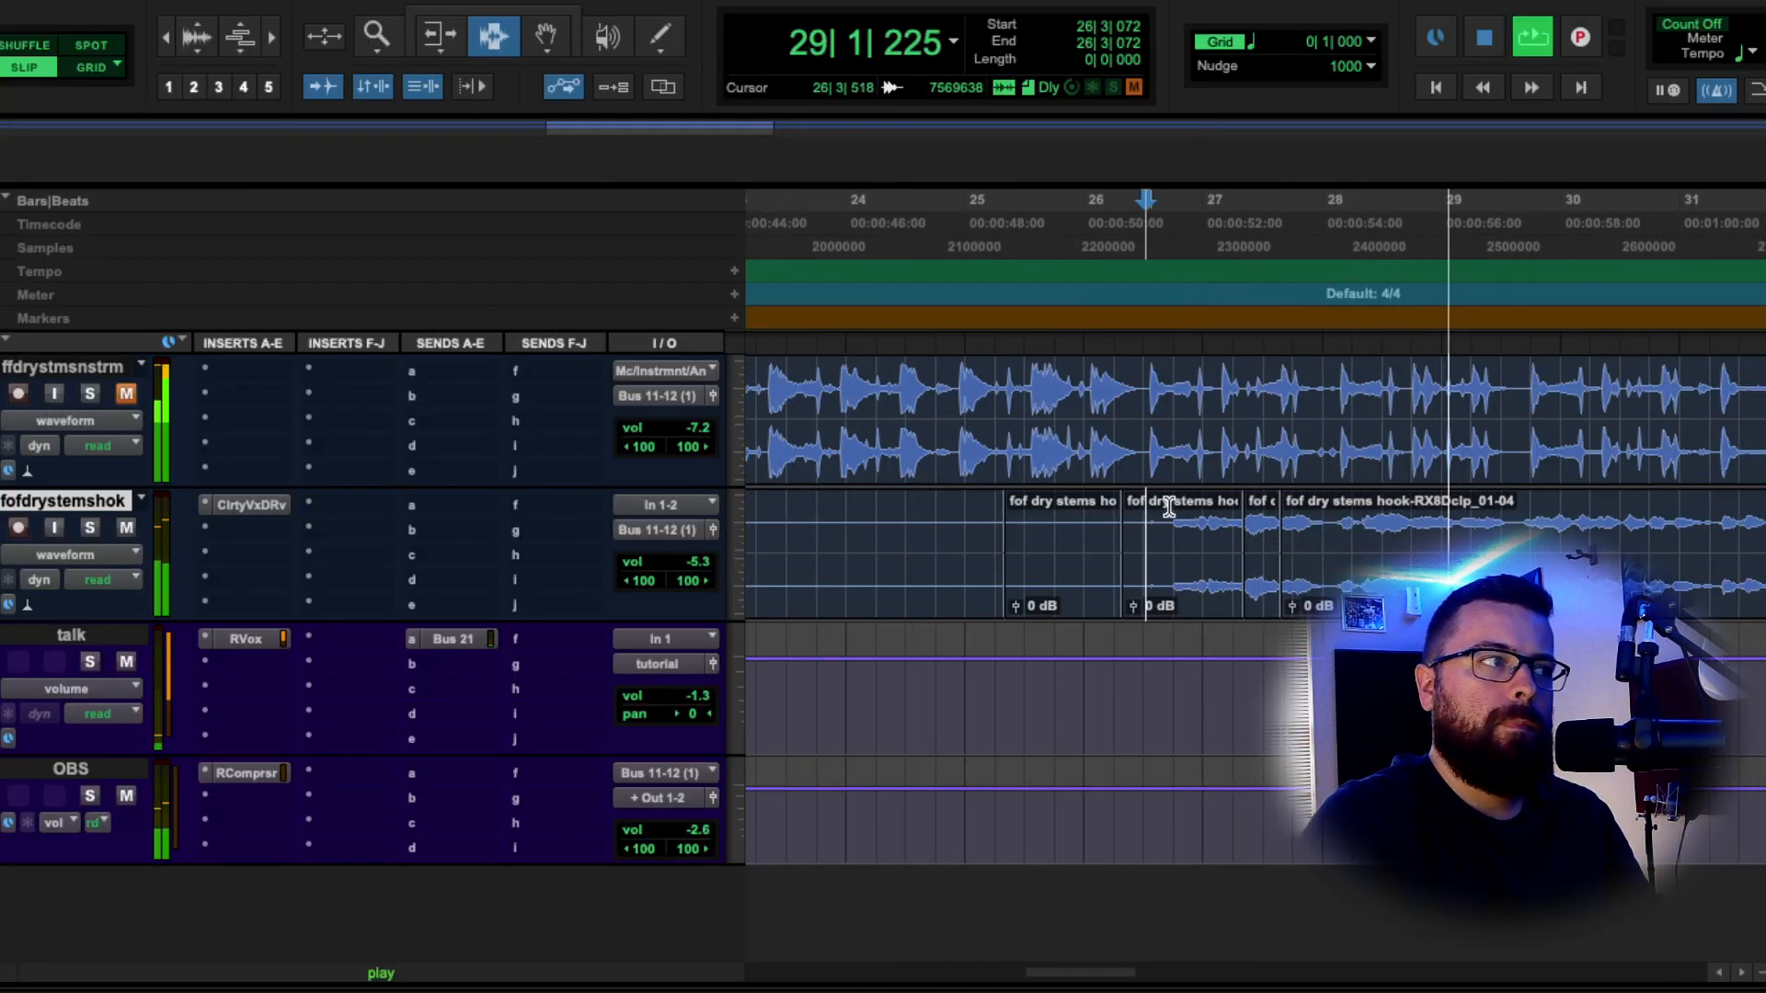
key("space")
left_click(276, 552)
mouse_move(368, 530)
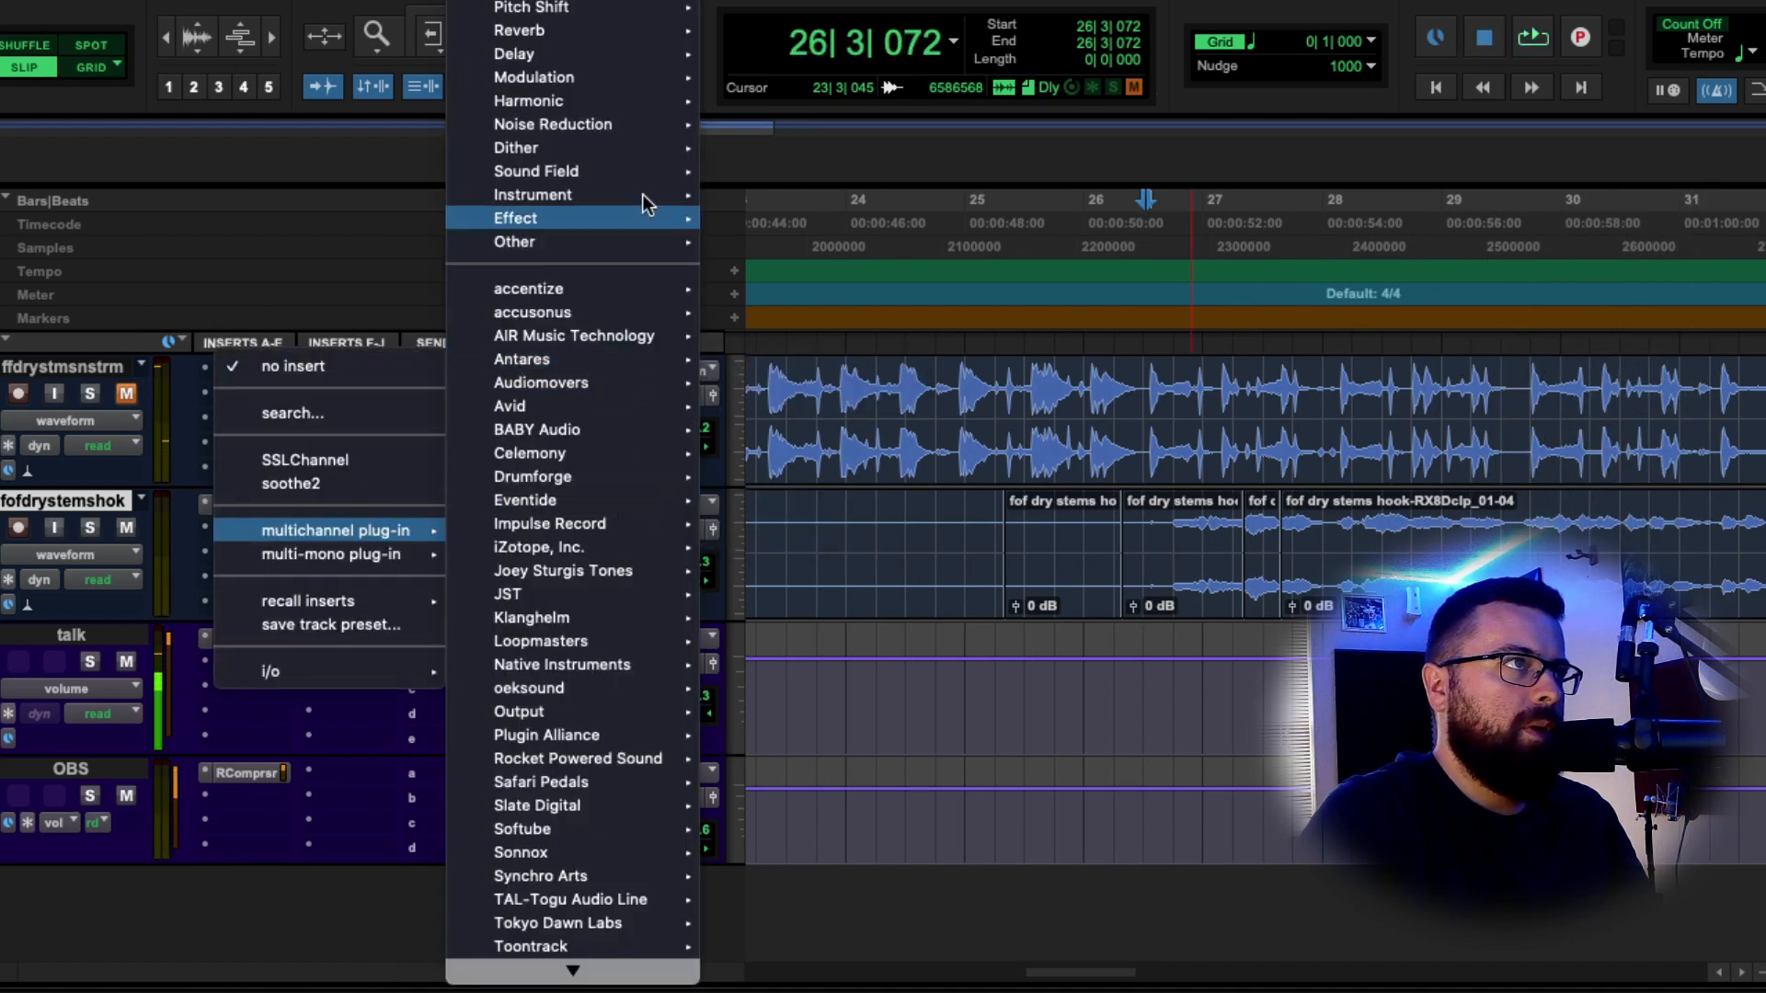
mouse_move(678, 7)
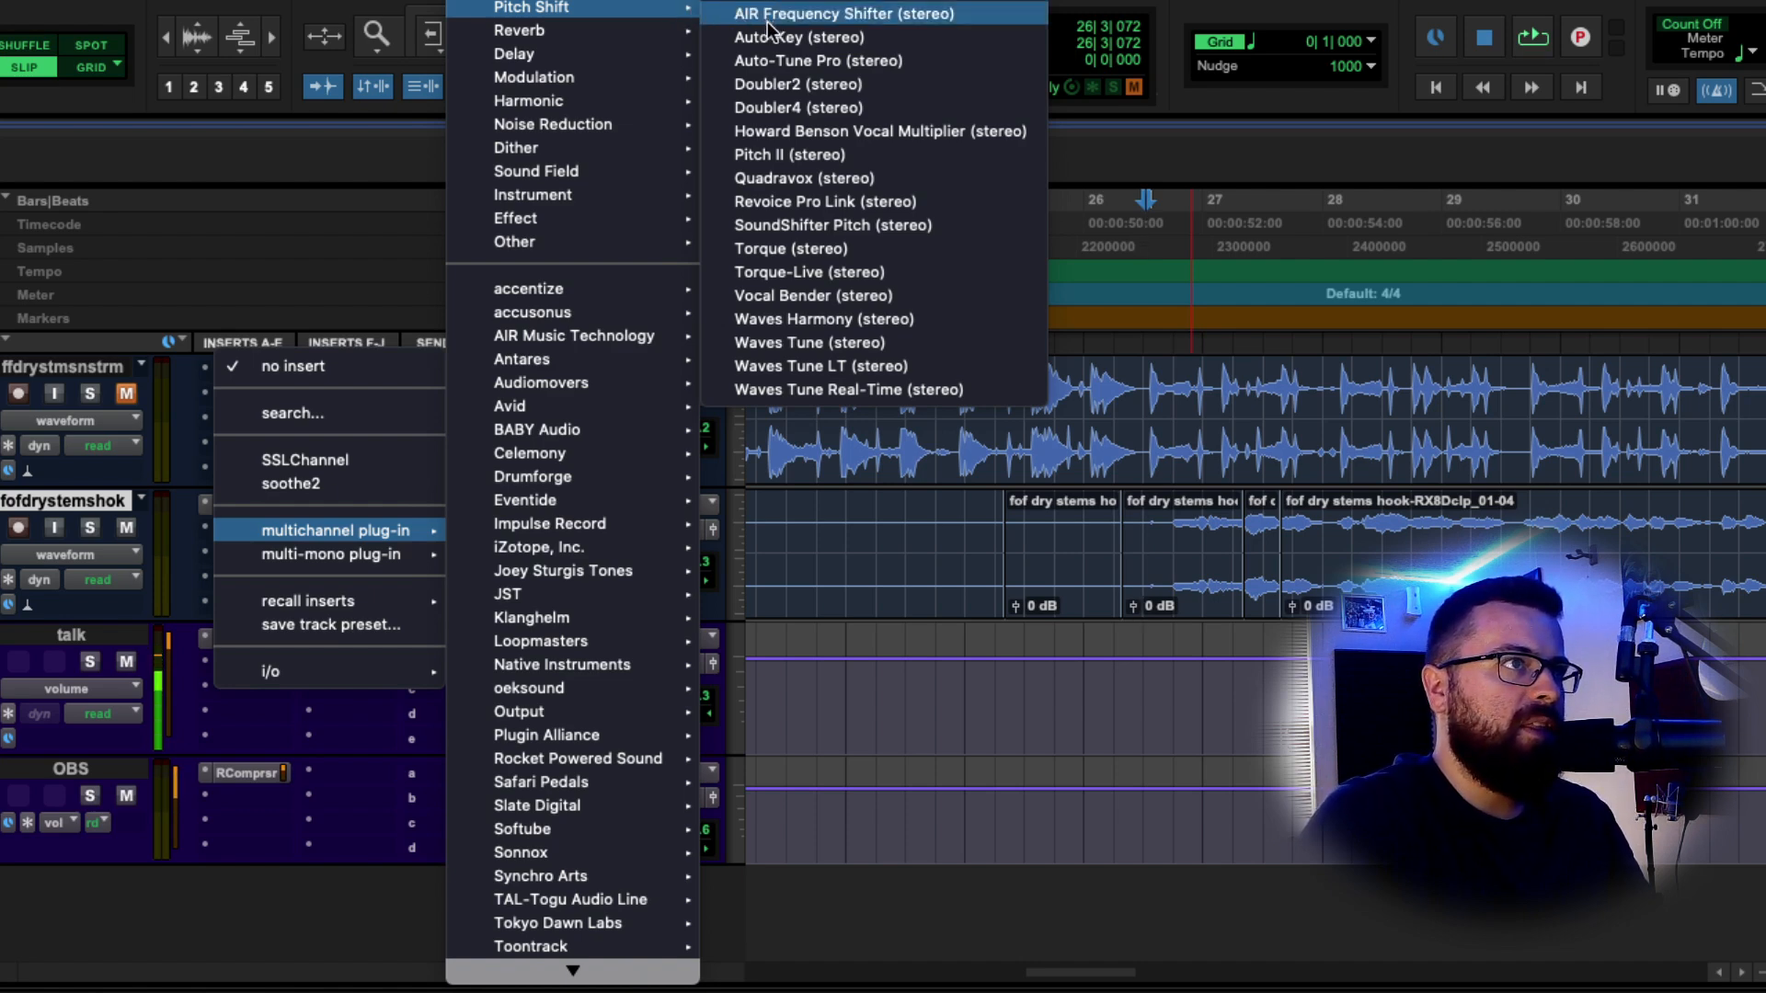
Insert Waves Tune Real-Time, choose the Major scale, and rough in speed and note transition.
left_click(846, 389)
left_click(704, 759)
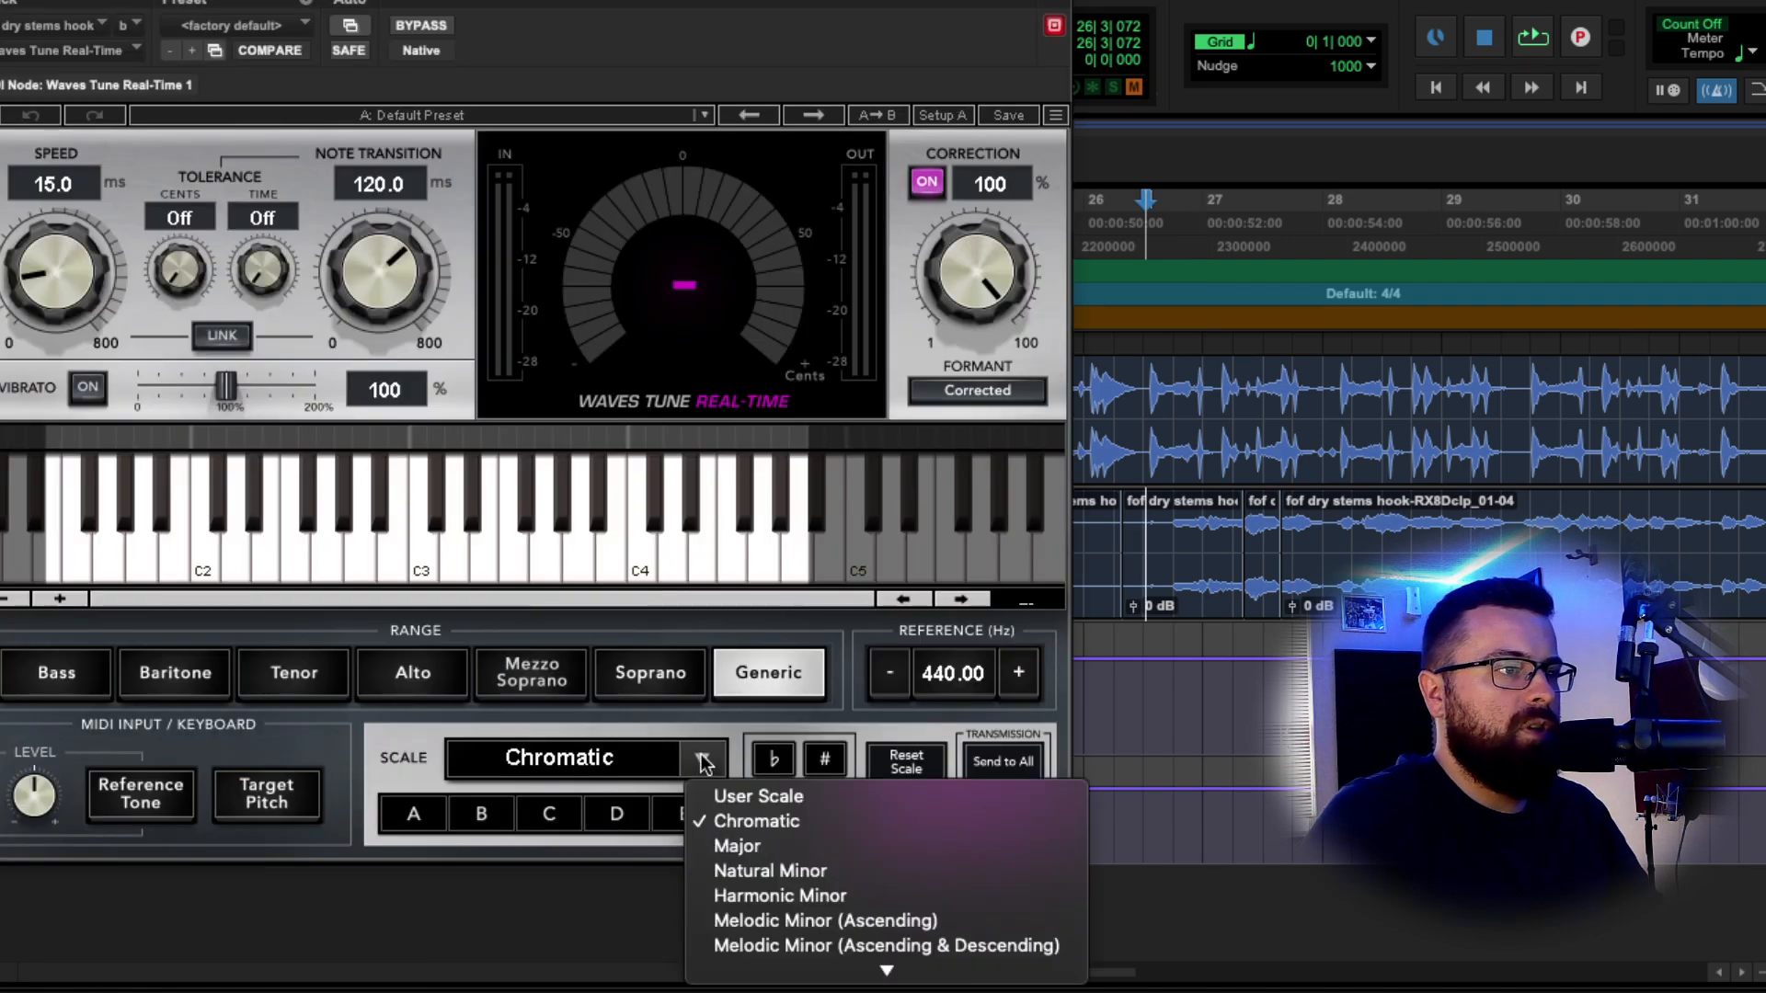
left_click(740, 846)
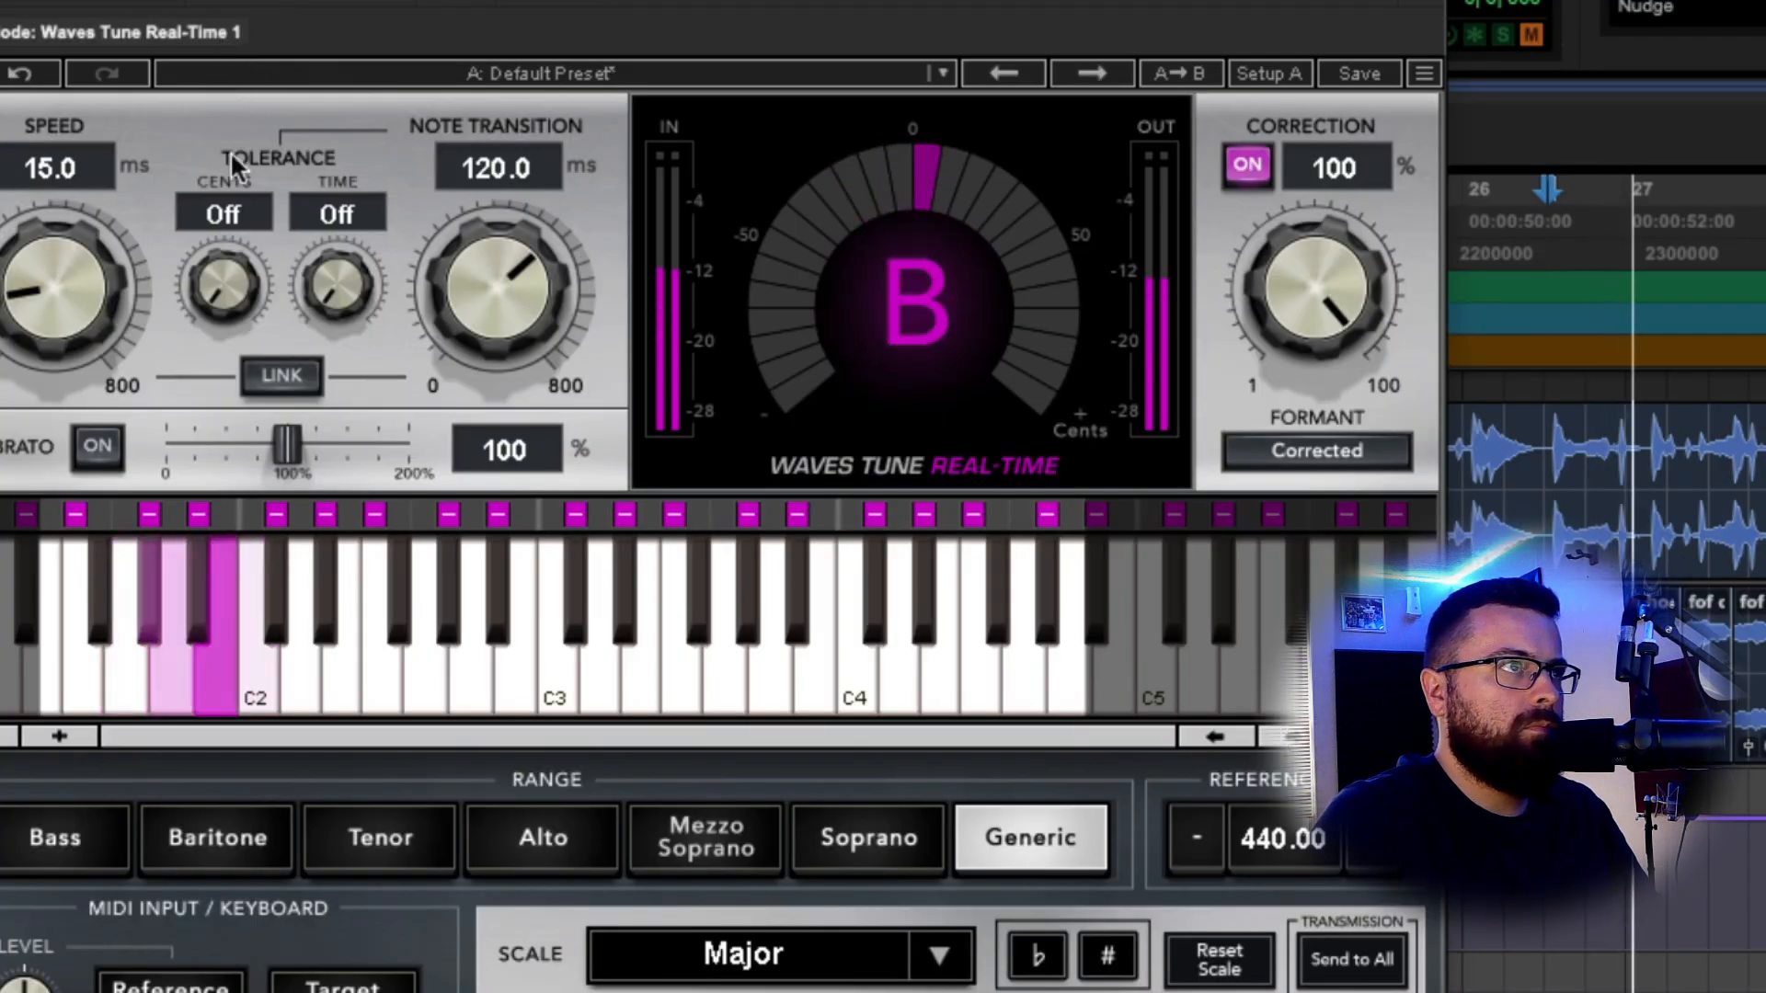
left_click_drag(70, 287, 70, 307)
key("space")
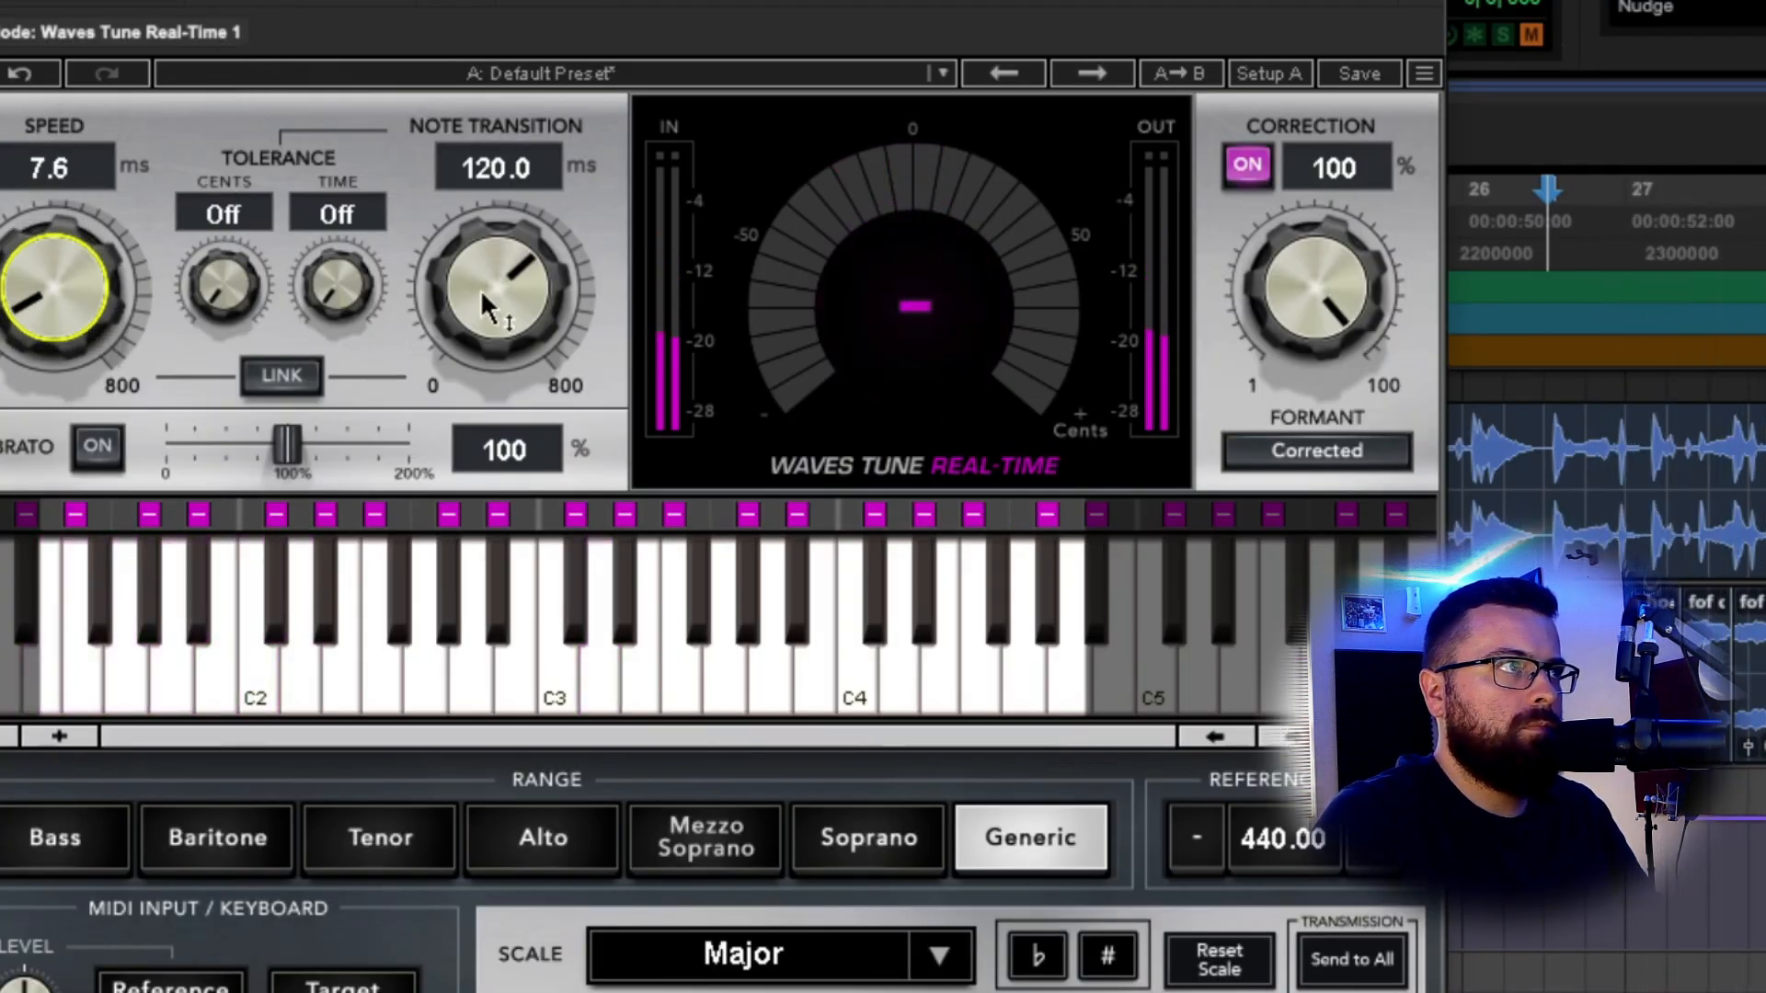
mouse_move(485, 305)
left_mouse_down()
mouse_move(485, 387)
mouse_move(481, 278)
left_mouse_up()
left_click_drag(54, 293, 53, 282)
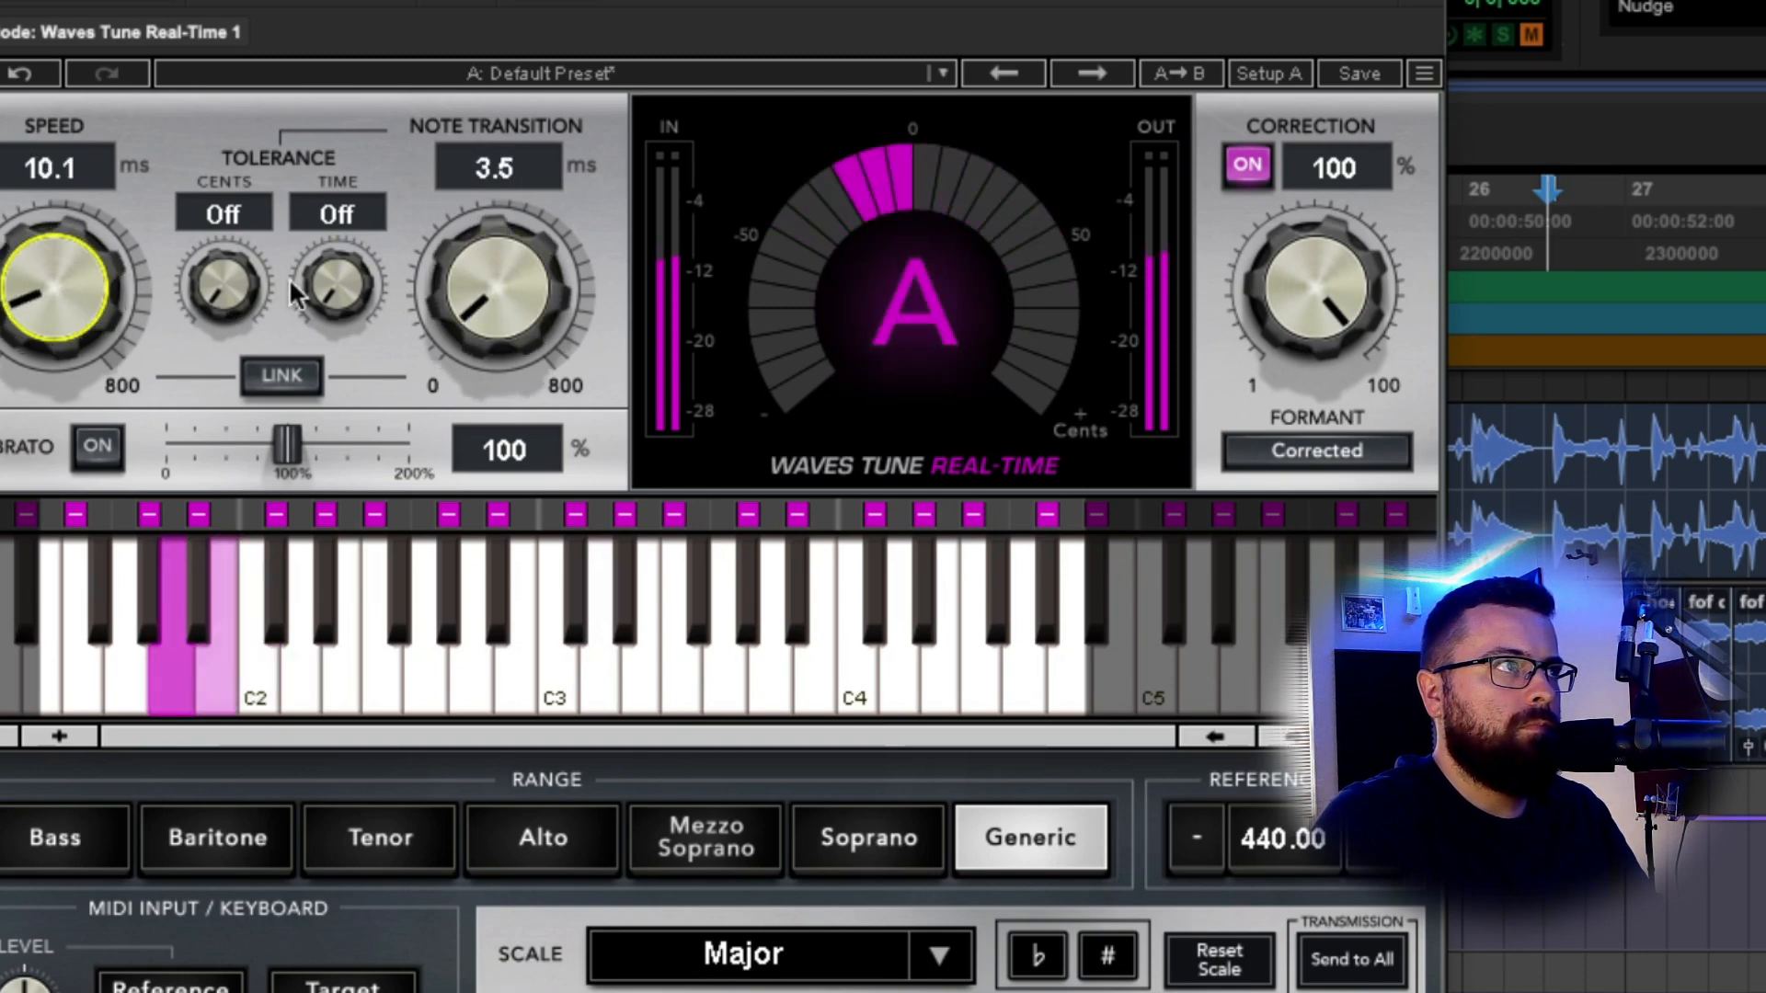
left_click_drag(497, 289, 497, 274)
left_click_drag(498, 288, 497, 283)
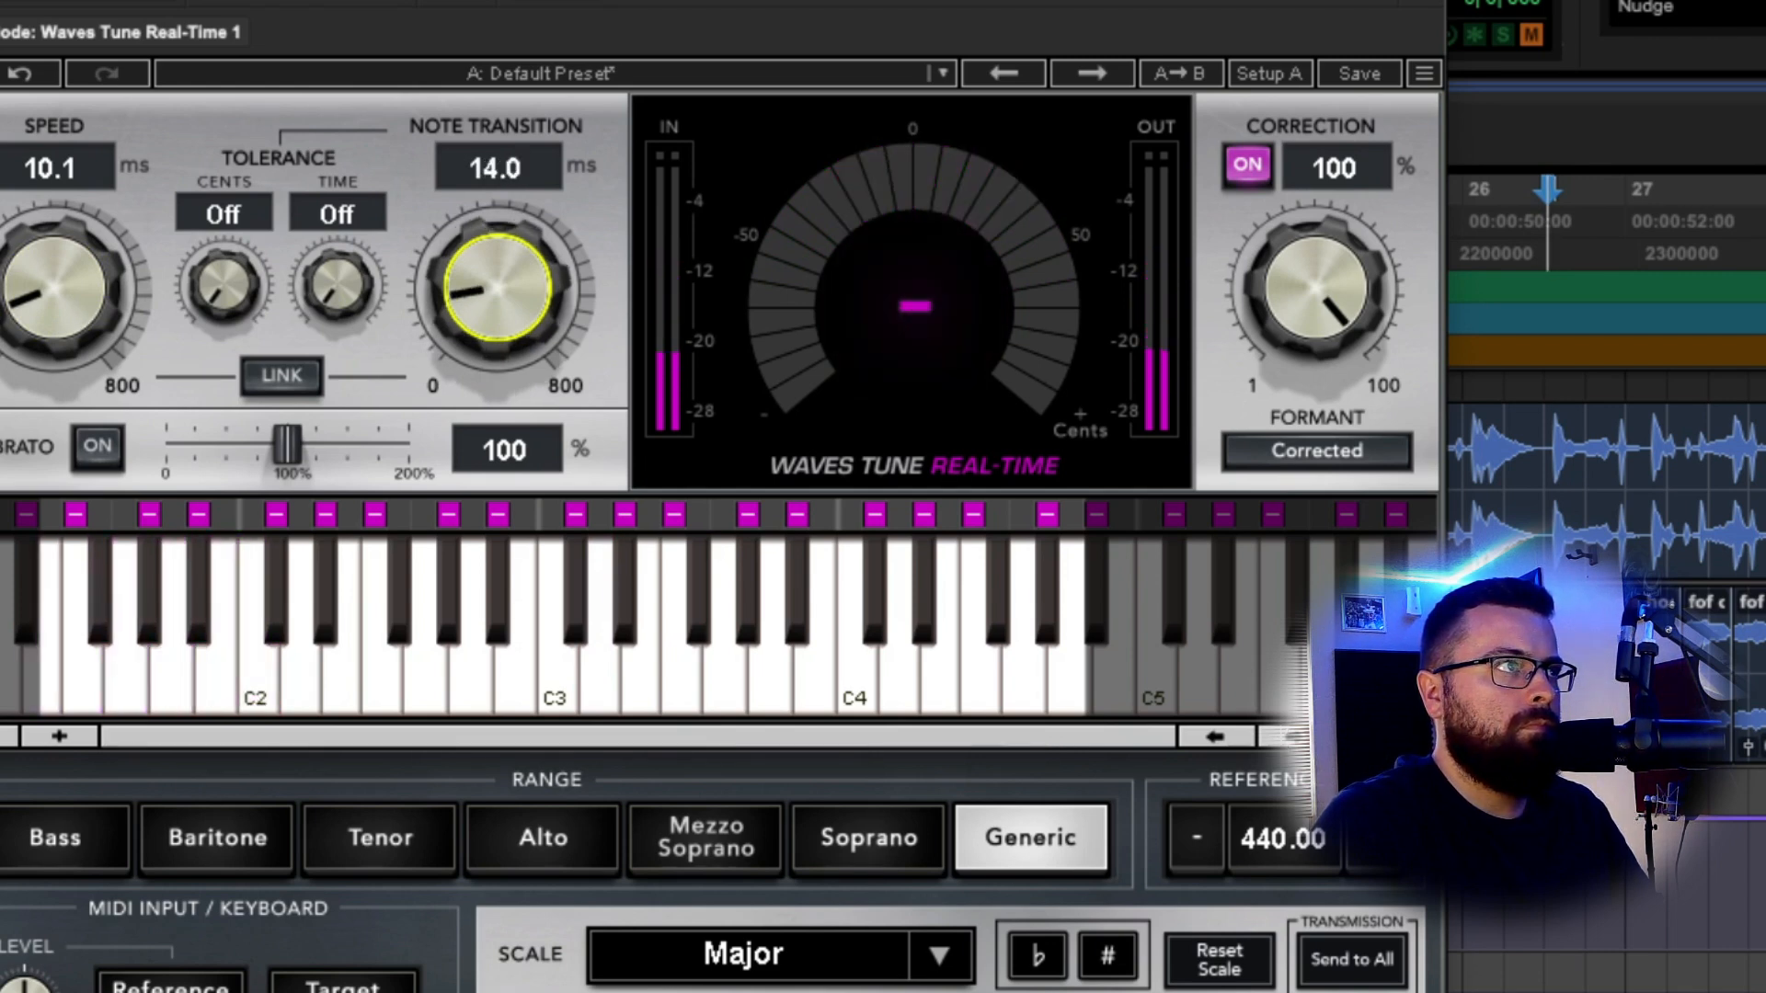
Set correction to 80%, speed to 10.2 ms and note transition near 20 ms, then close.
mouse_move(1360, 305)
left_mouse_down()
mouse_move(1360, 342)
mouse_move(1359, 324)
left_mouse_up()
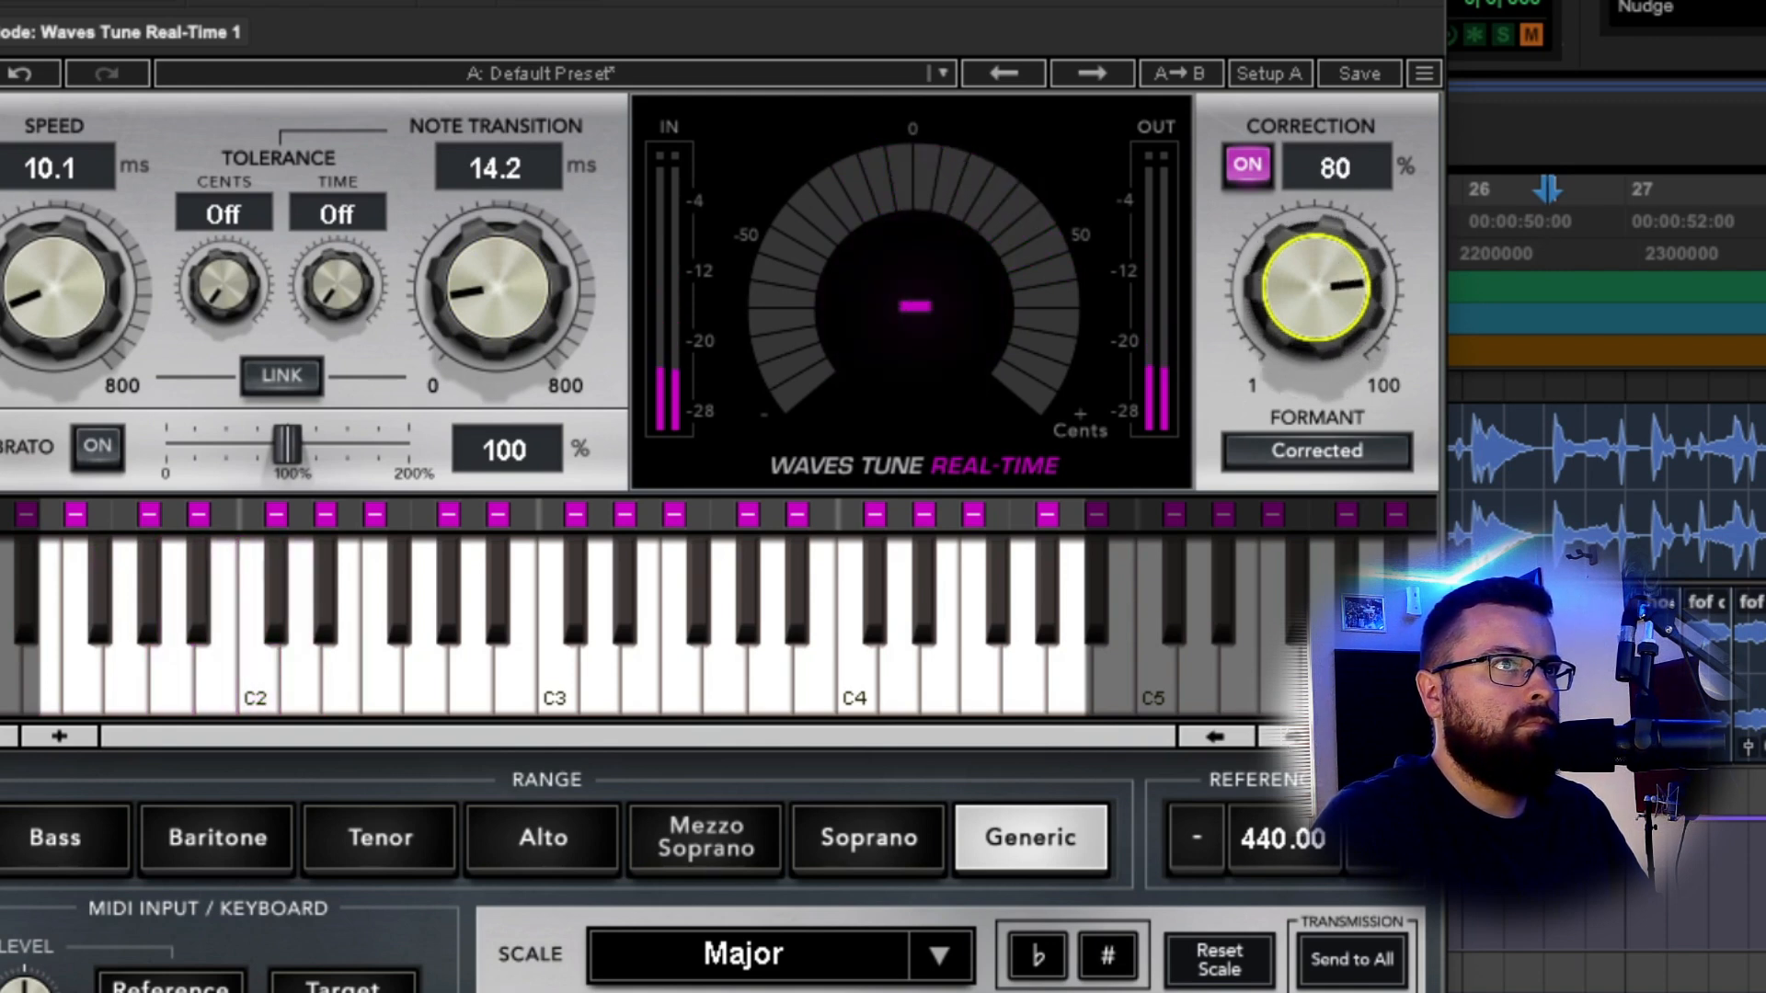
left_click_drag(50, 287, 49, 285)
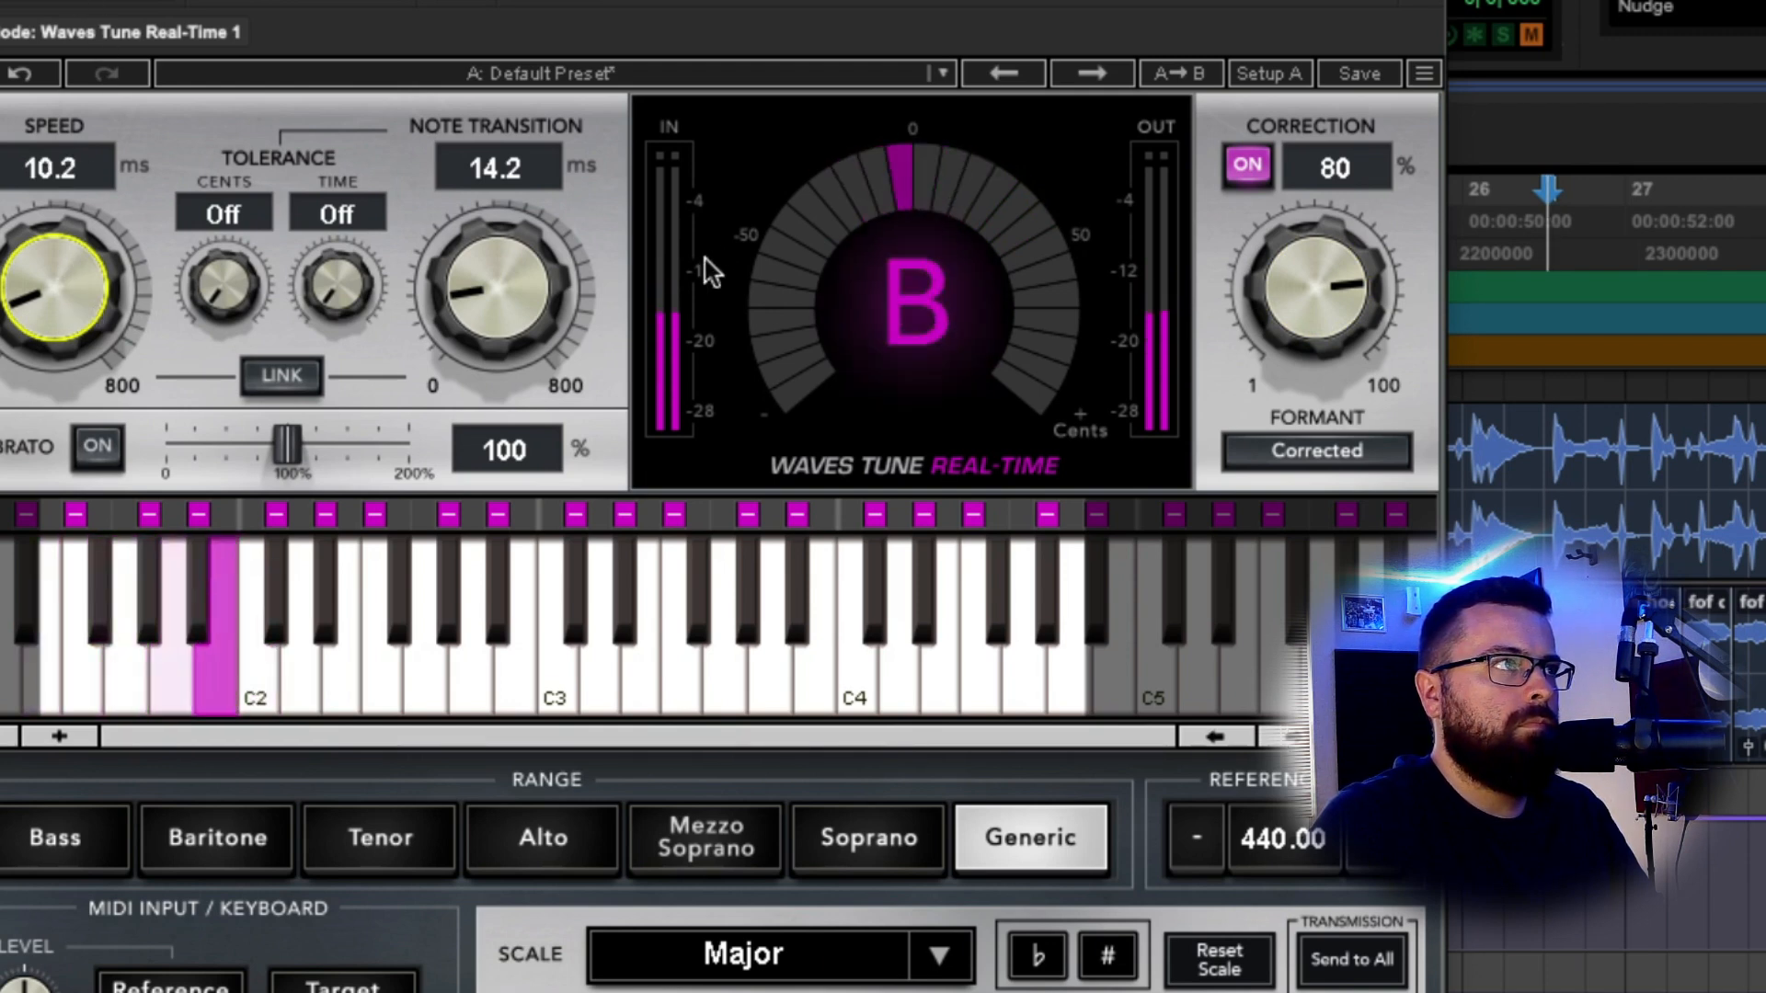
left_click_drag(540, 302, 529, 284)
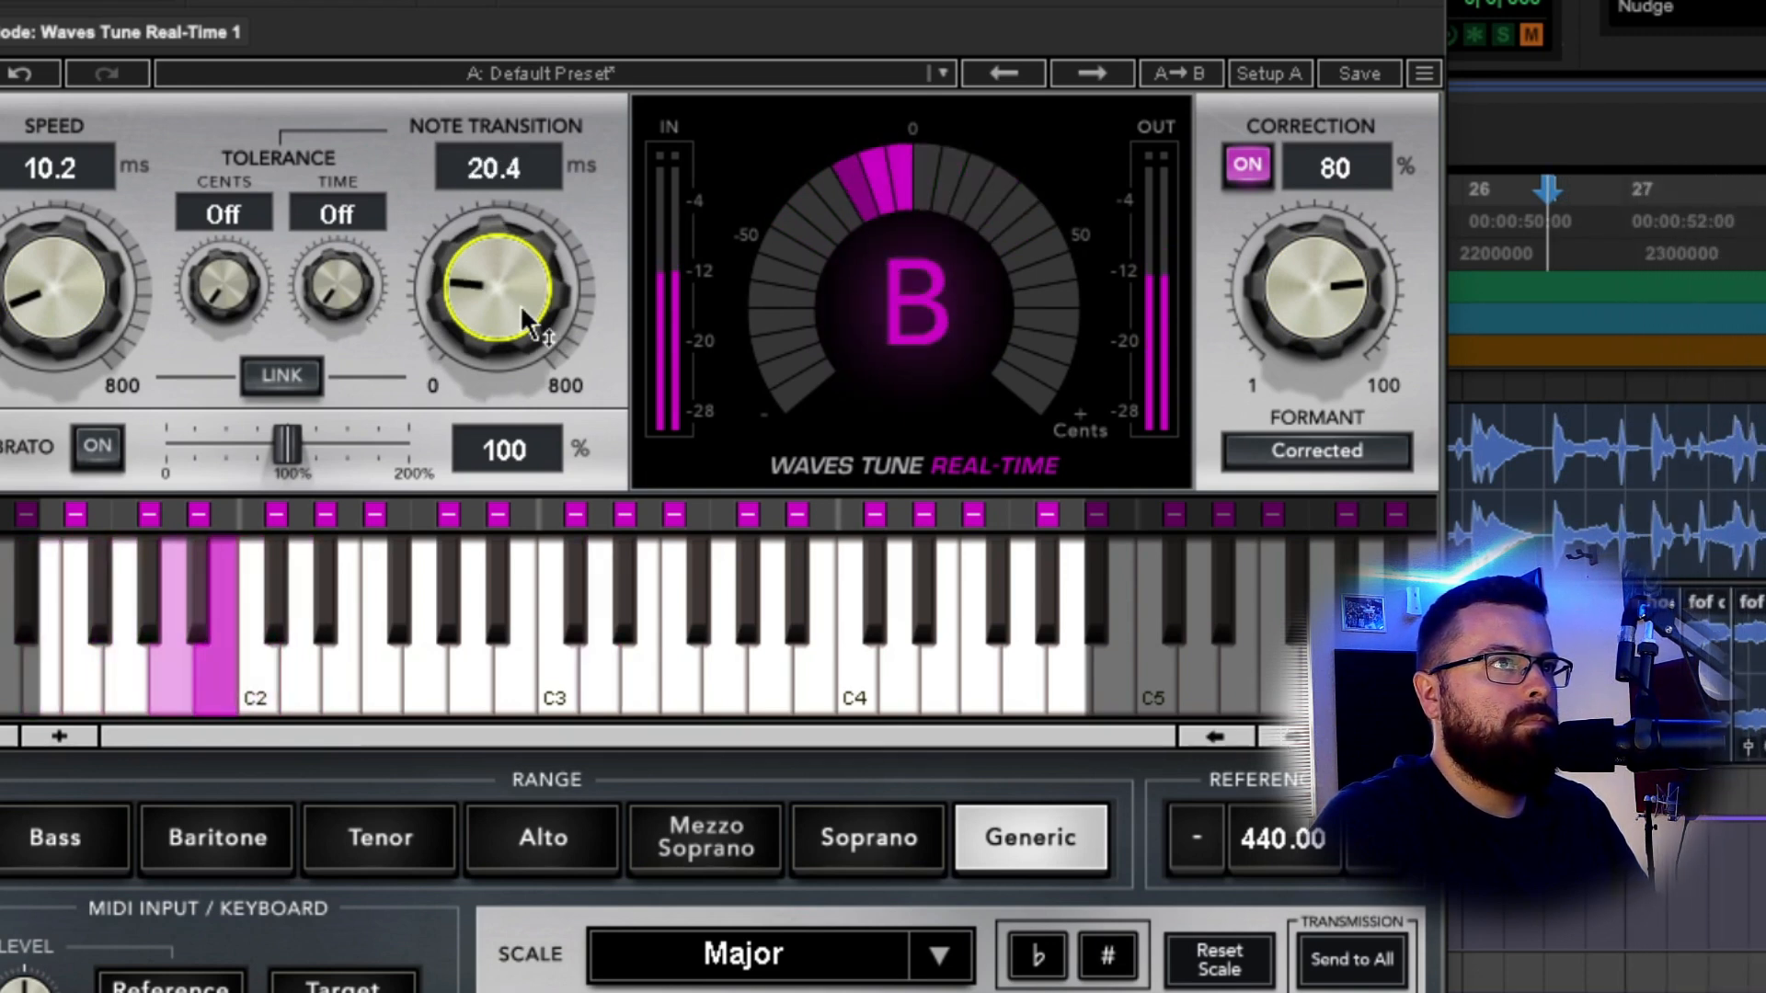
left_click_drag(1315, 287, 1315, 287)
key("space")
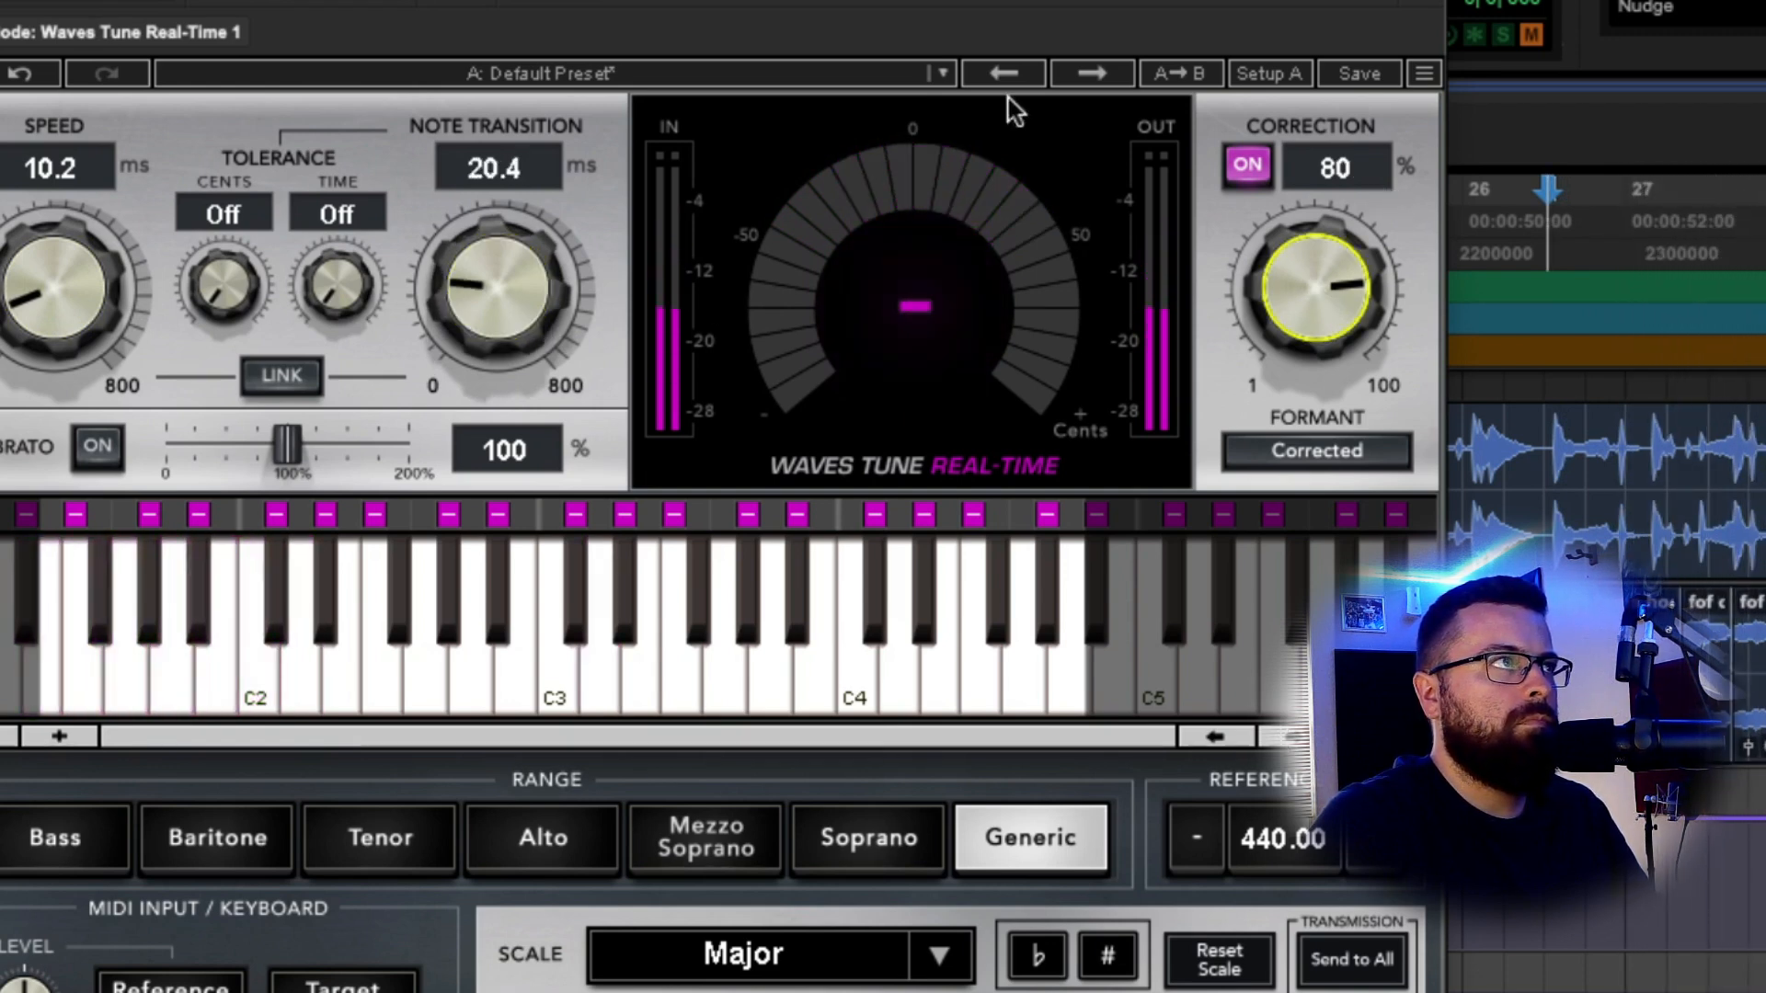
left_click(1426, 2)
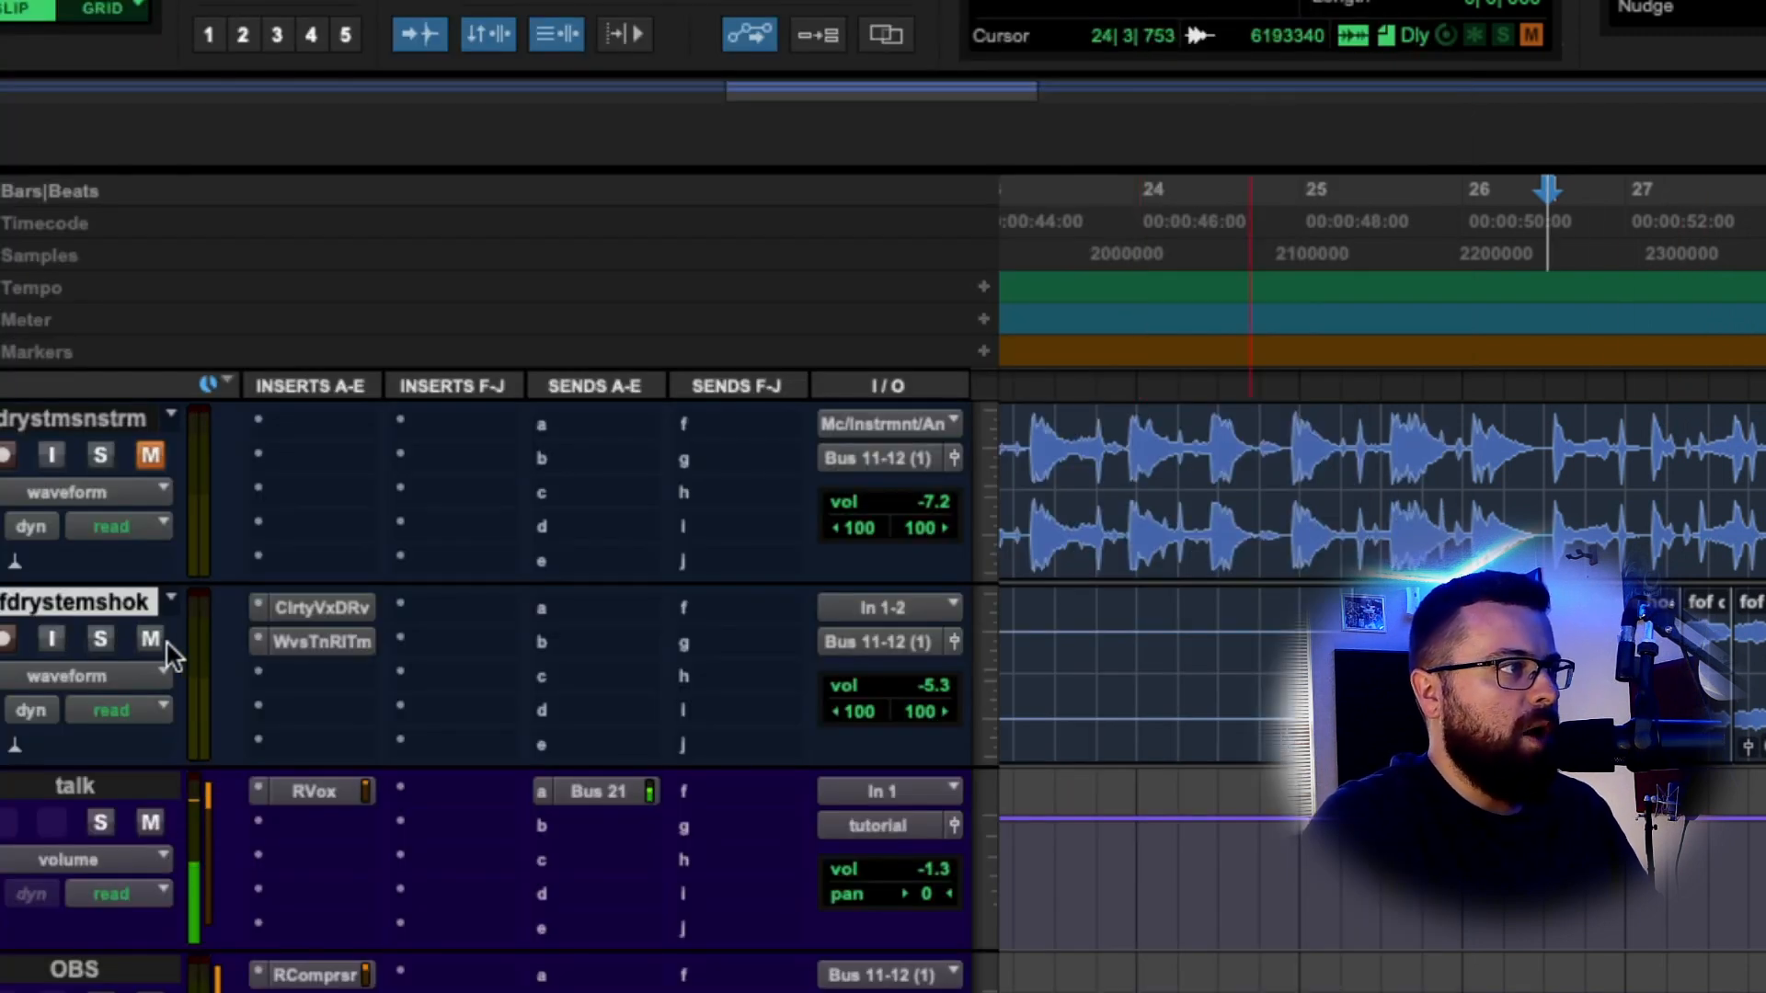
Reopen Waves Tune Real-Time, keep correction at 80% and set the vocal range to Tenor.
left_click(1578, 679)
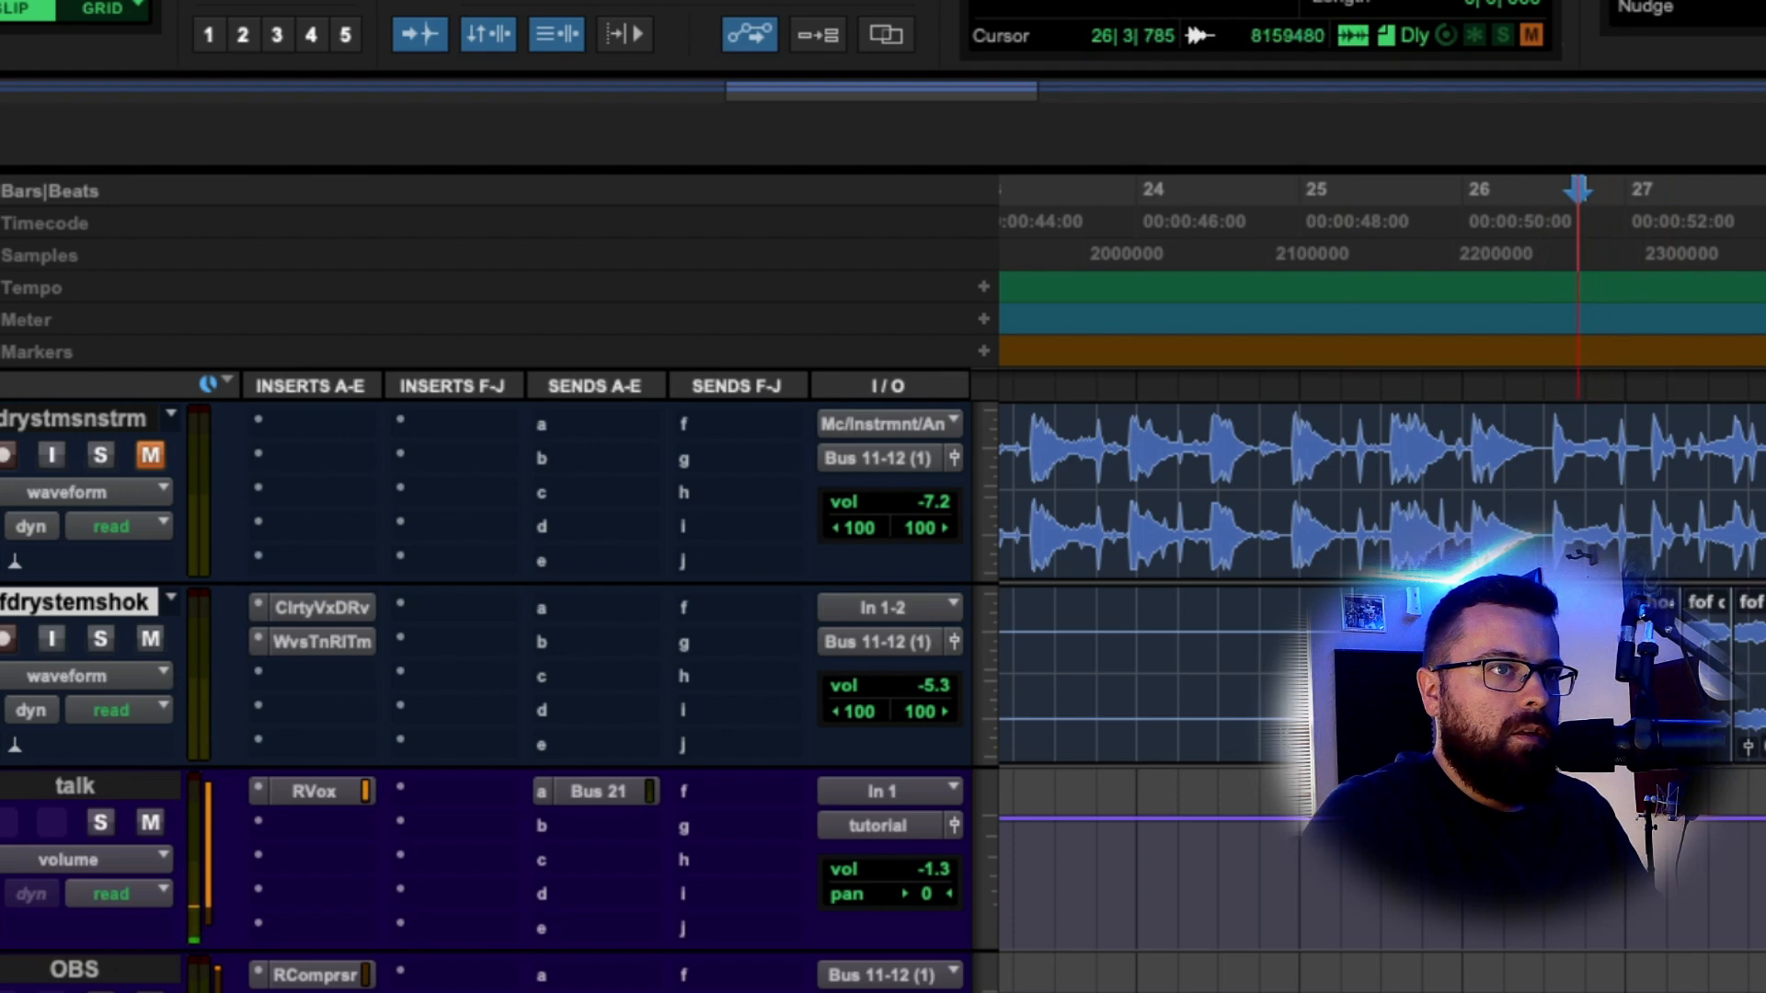
left_click(322, 642)
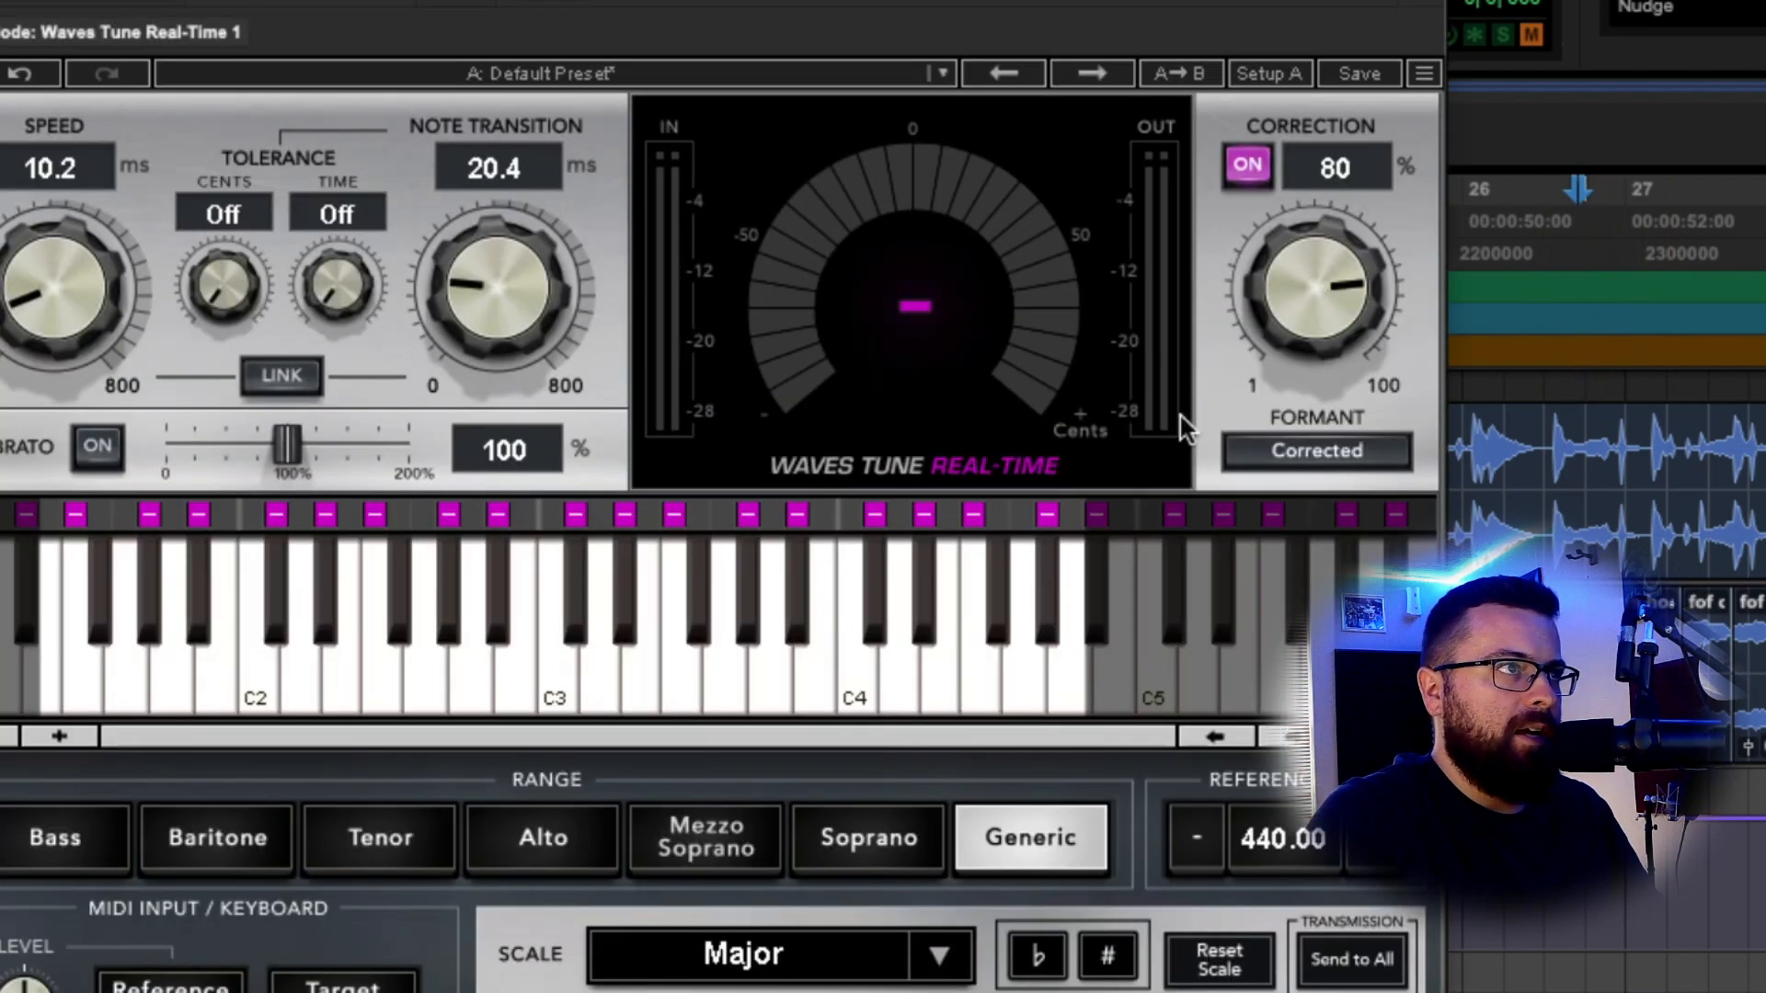
left_click_drag(166, 3, 356, 2)
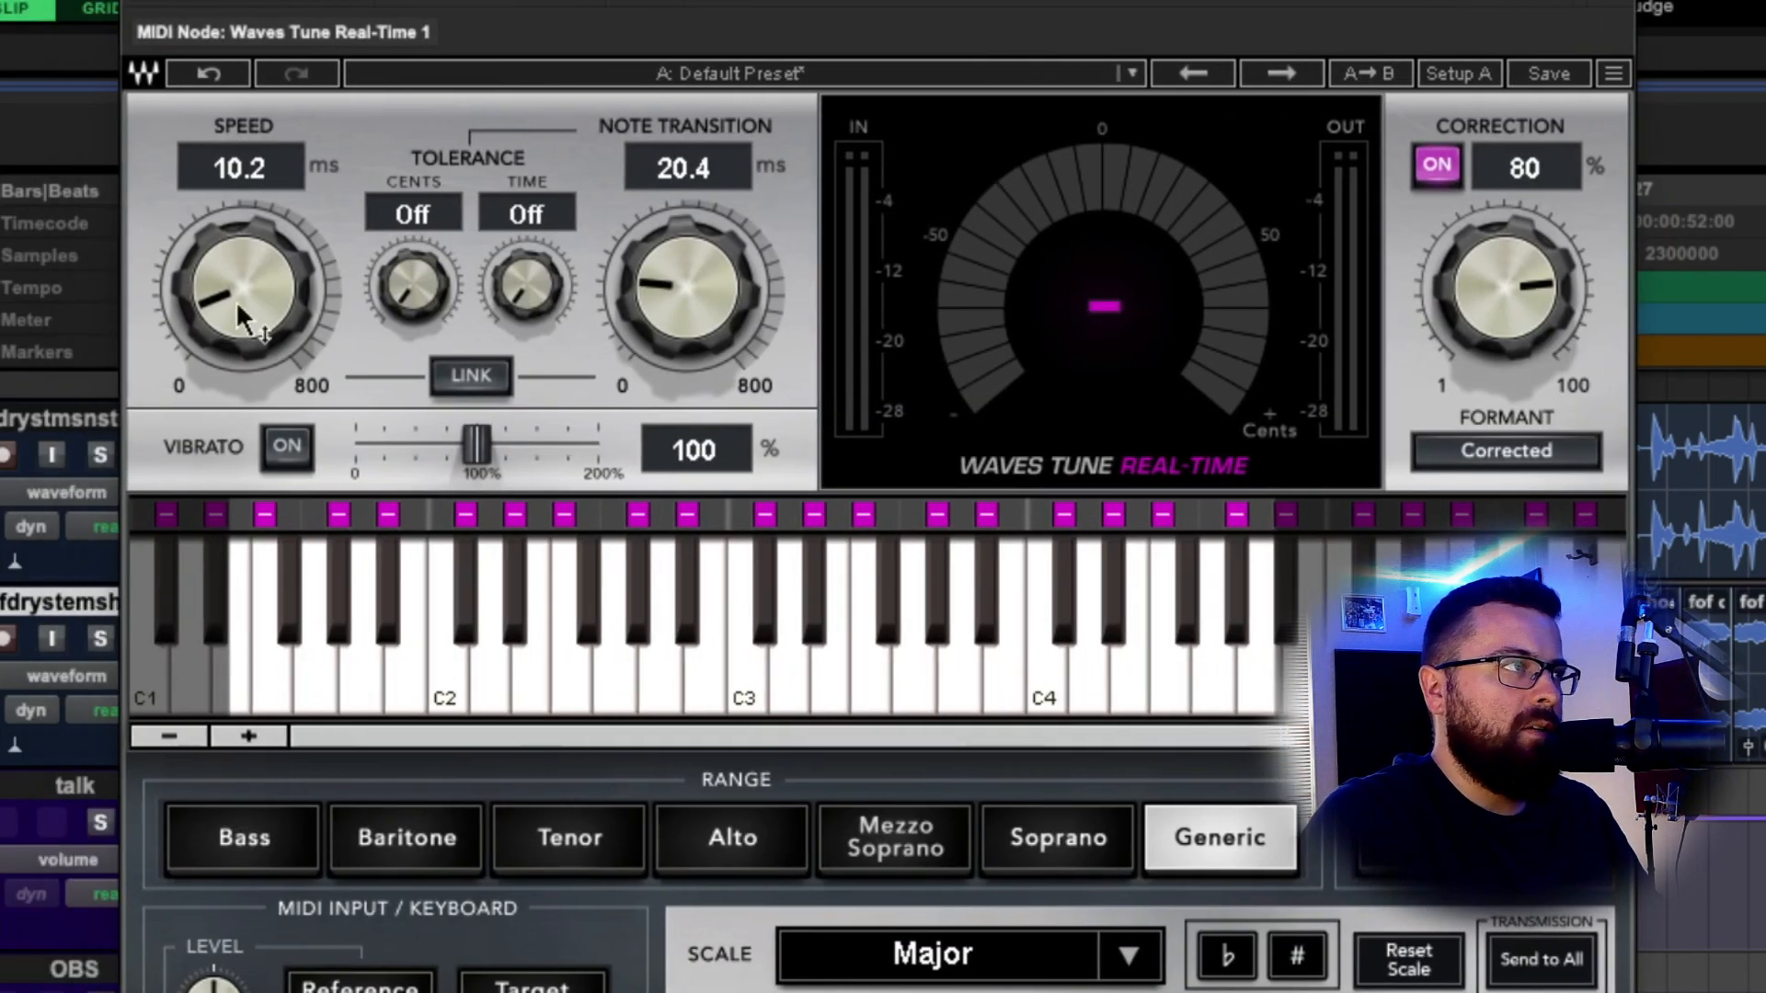
left_click(664, 265)
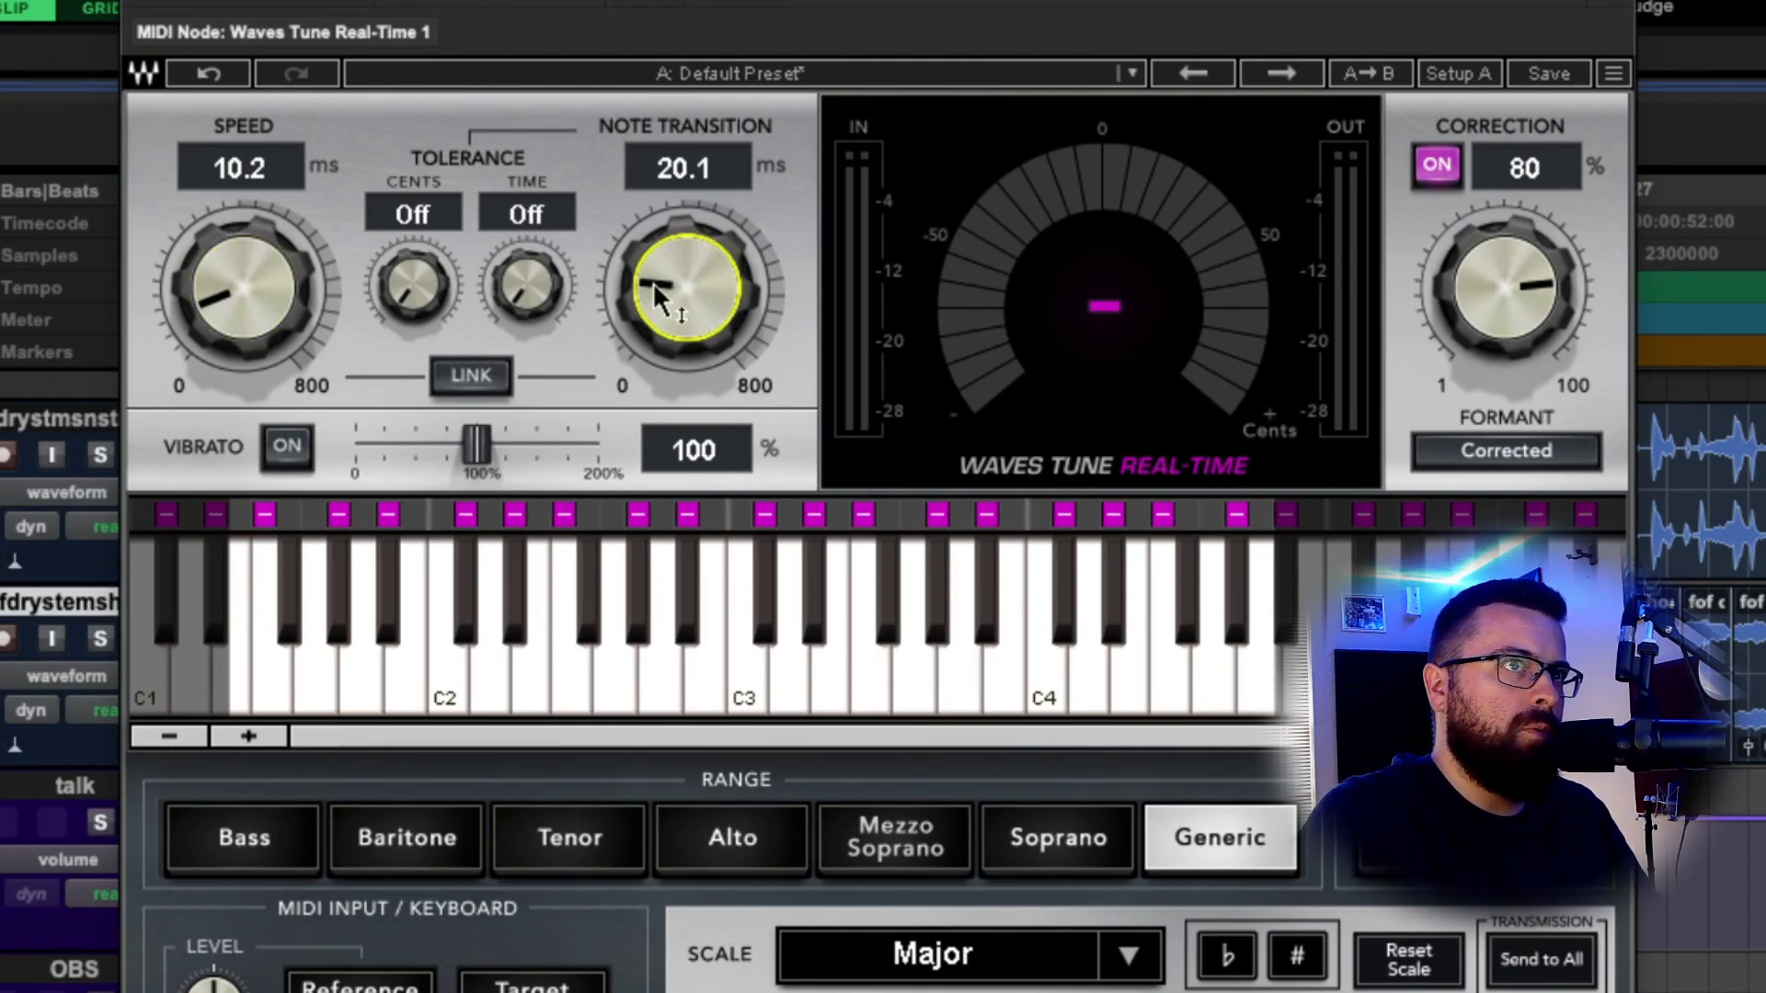
left_click(1509, 262)
left_click_drag(1515, 274, 1515, 274)
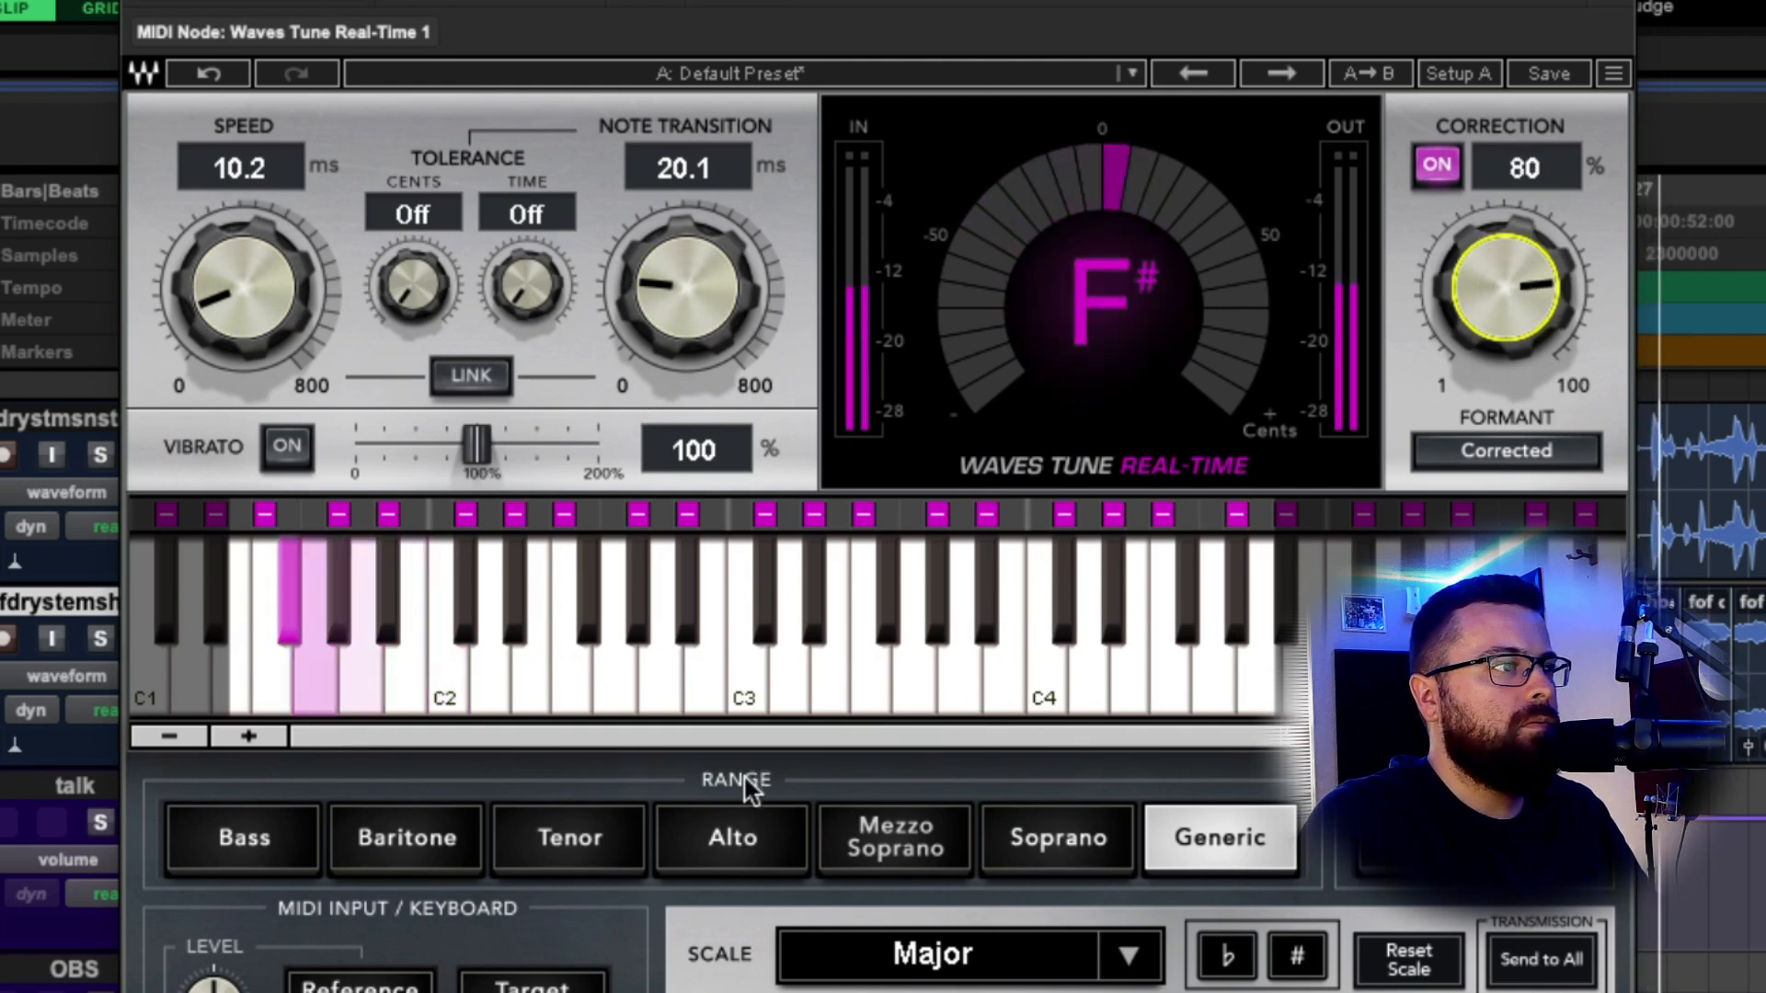
left_click(570, 839)
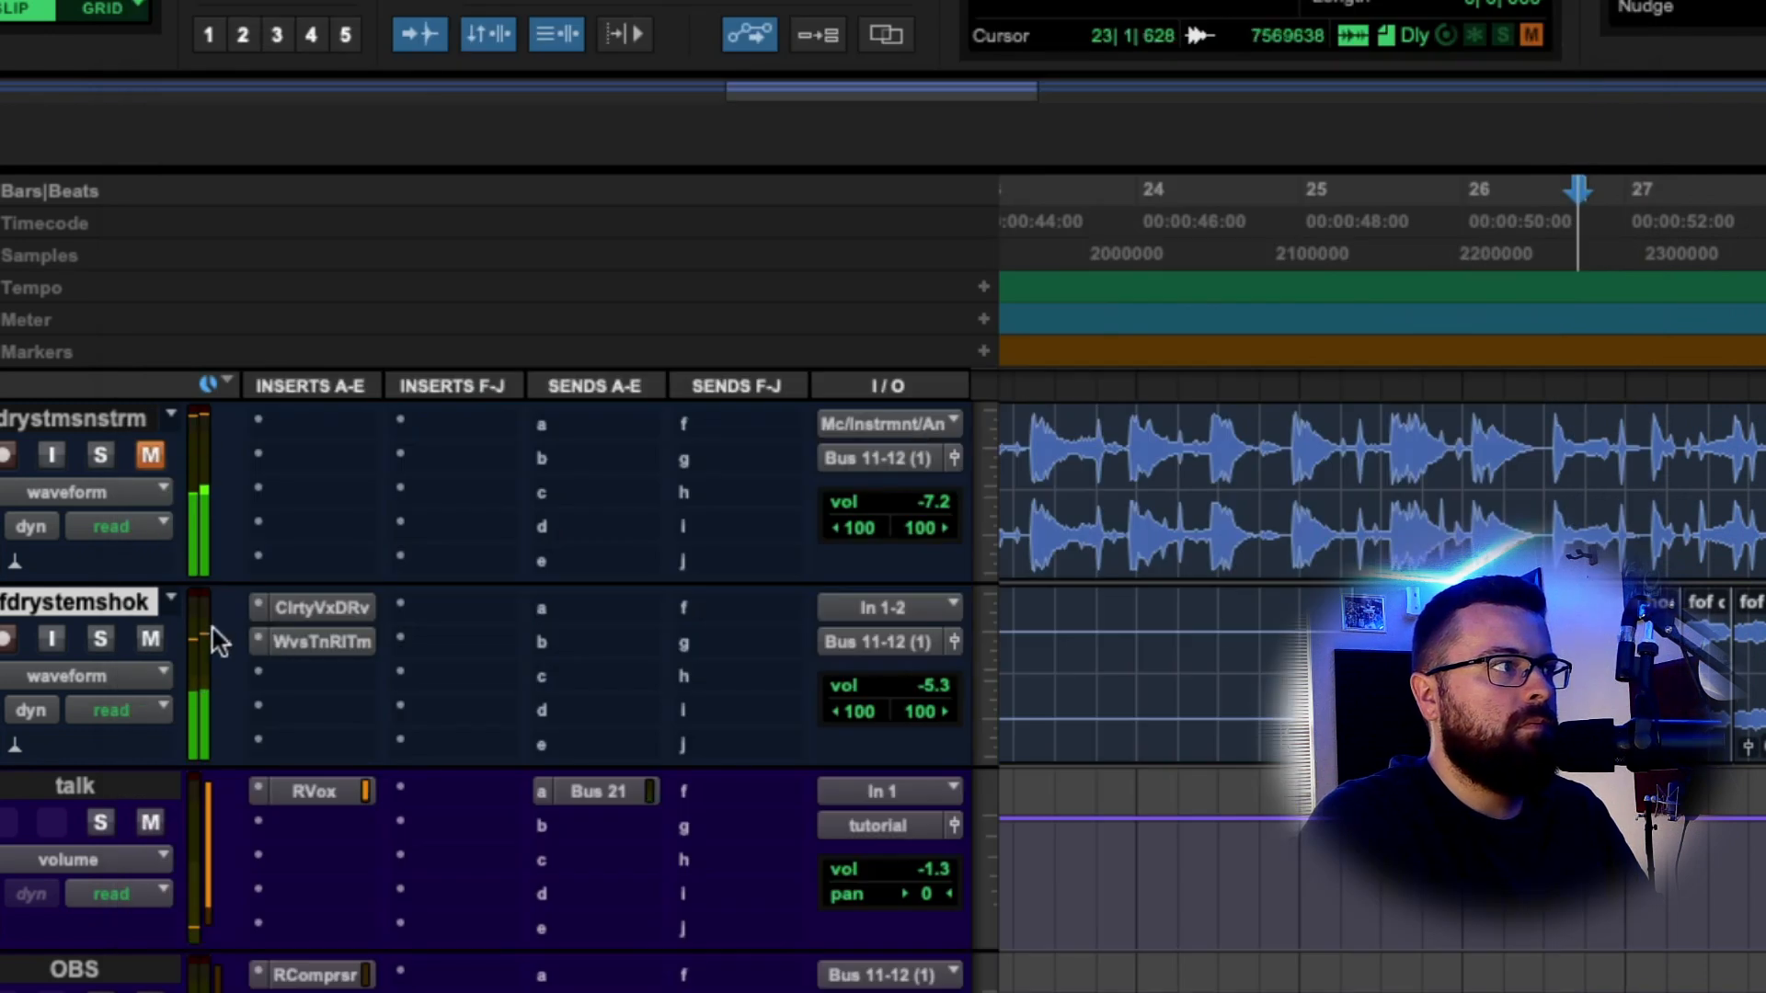
Unmute the top stem track and add MannyM TripleD from Dynamics as the third hook insert.
left_click(150, 455)
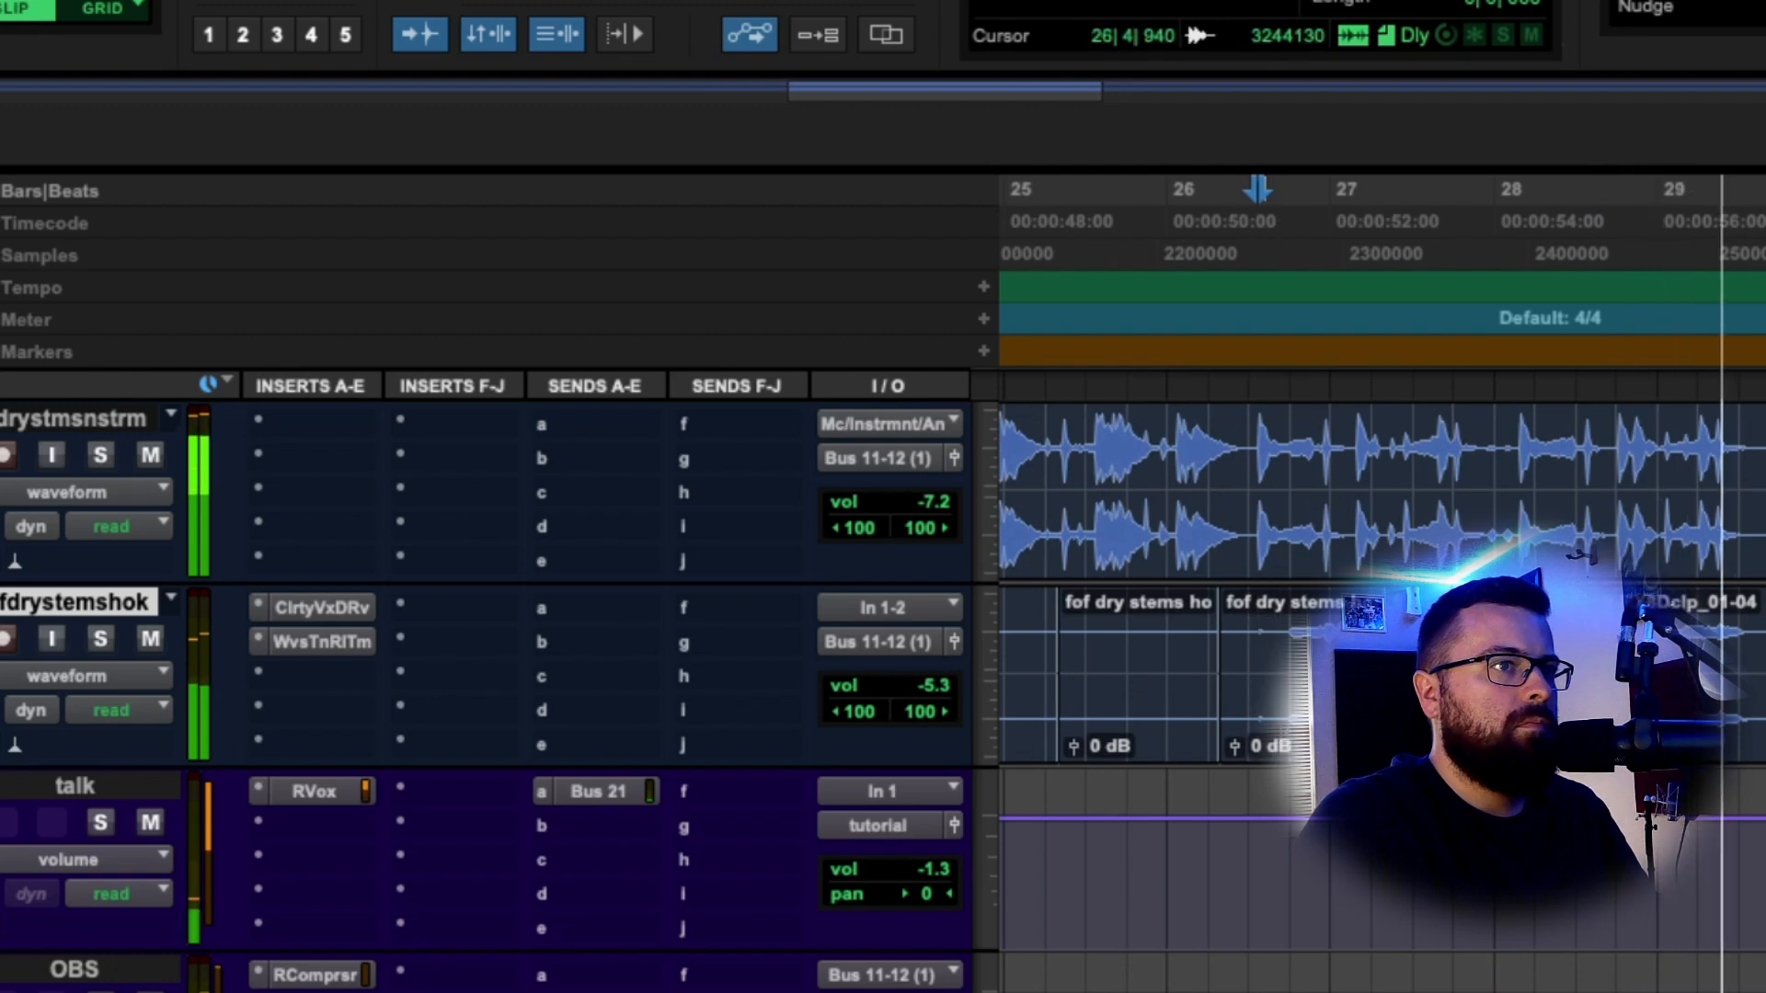
left_click(1282, 626)
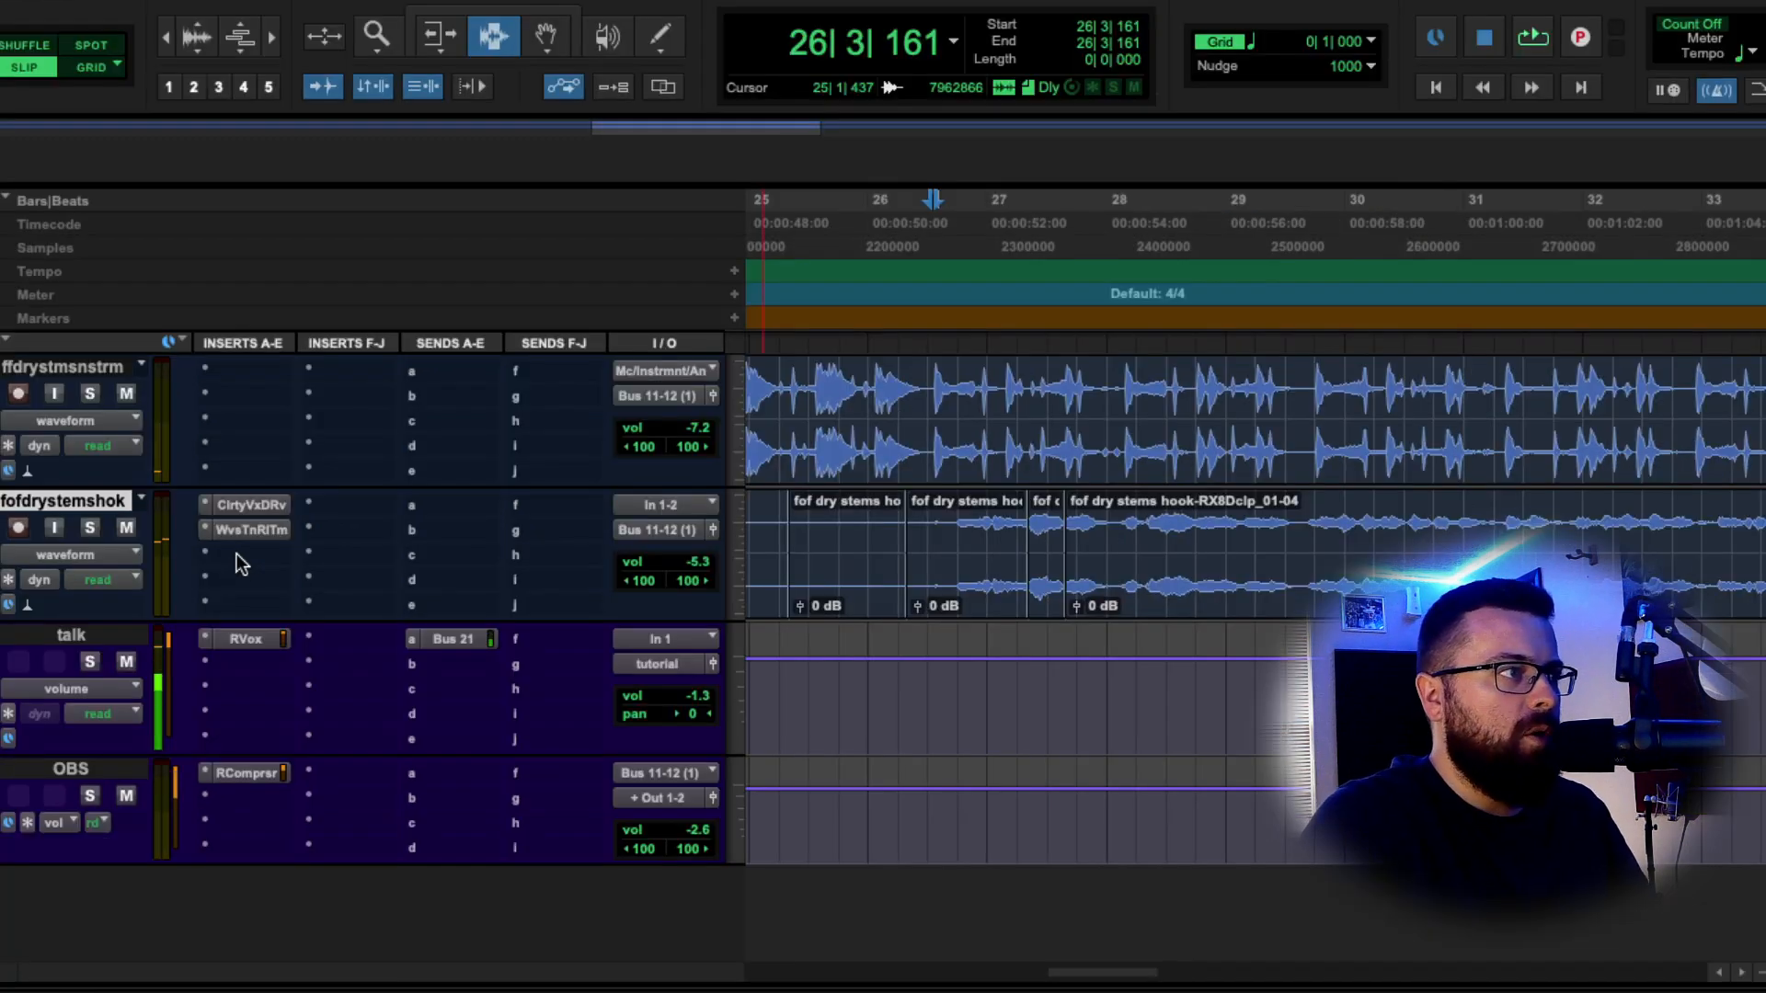
left_click(241, 563)
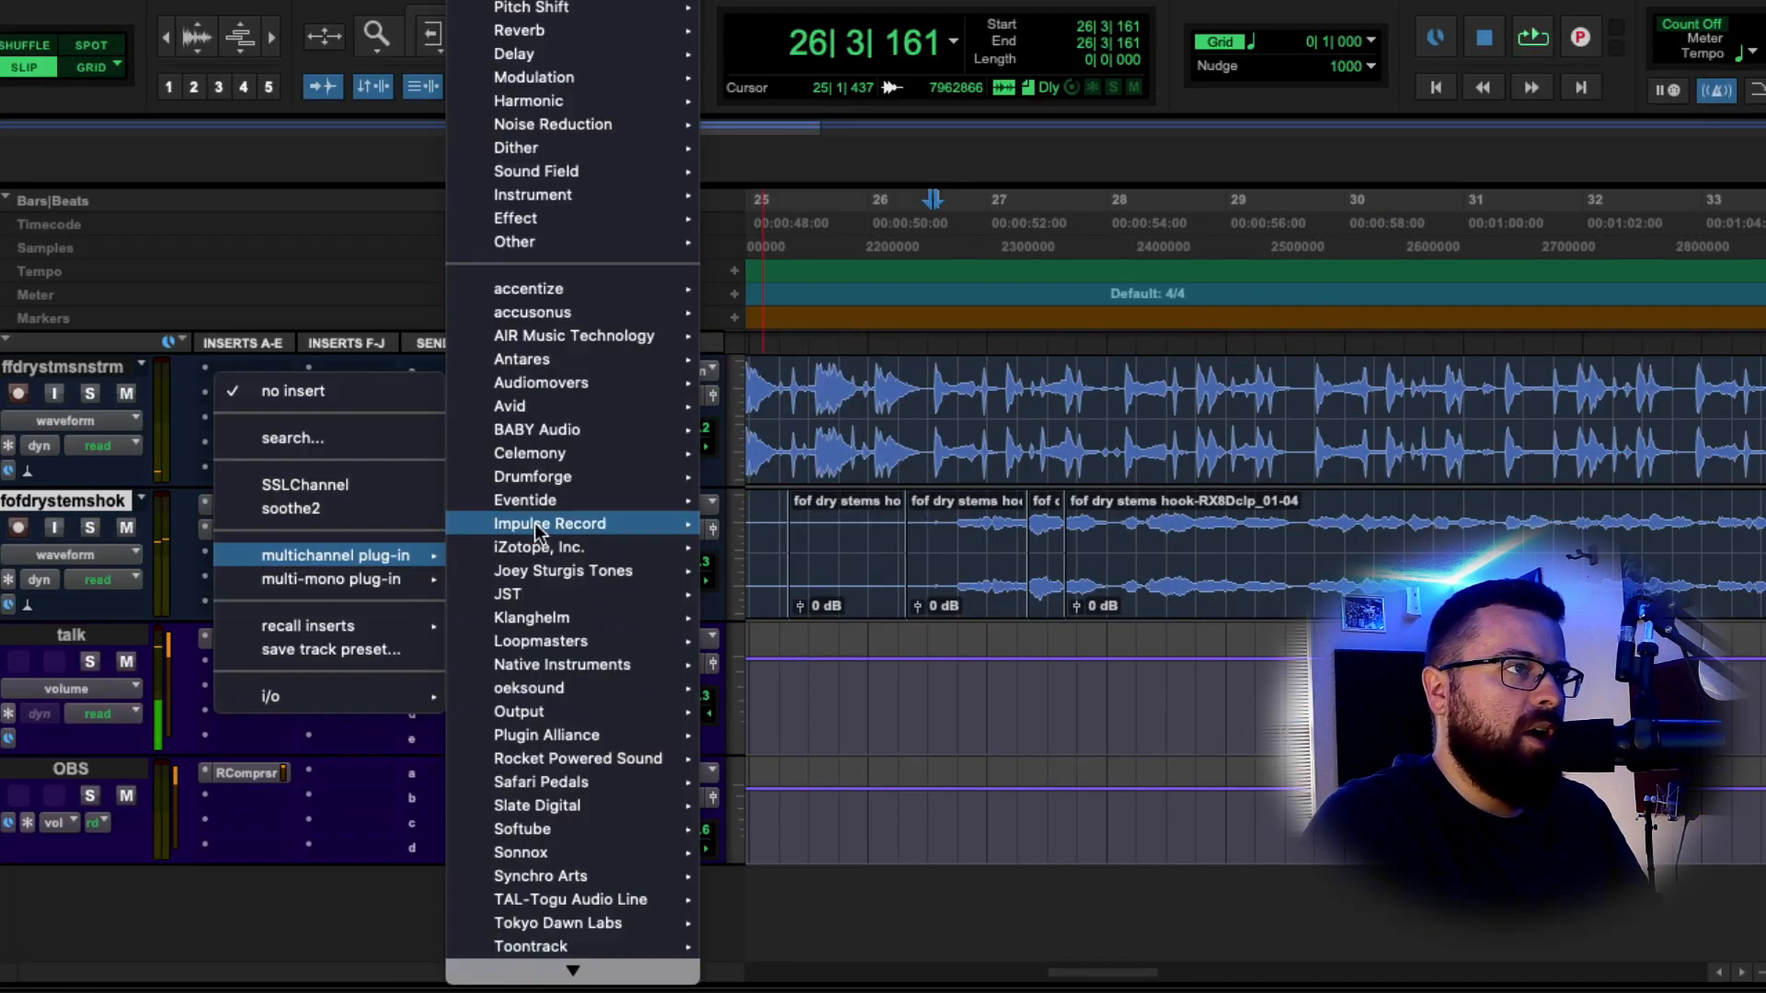
mouse_move(589, 73)
mouse_move(602, 6)
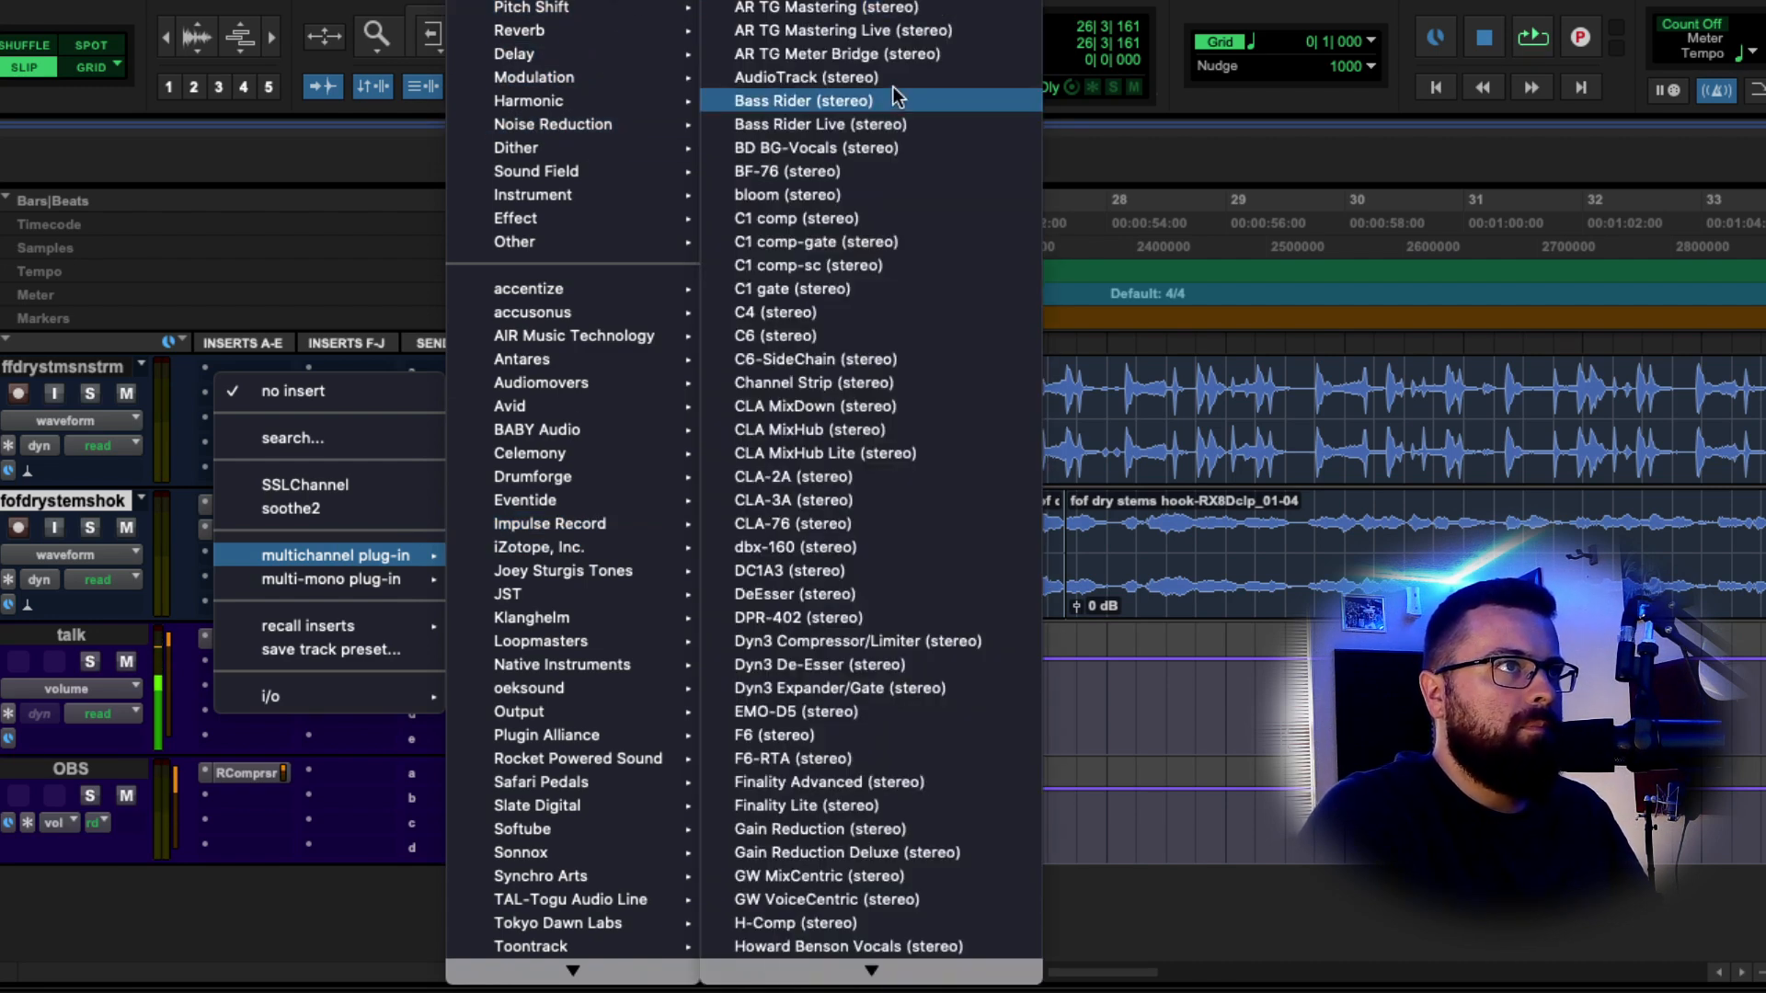
scroll(873, 511, "down", 10)
left_click(872, 514)
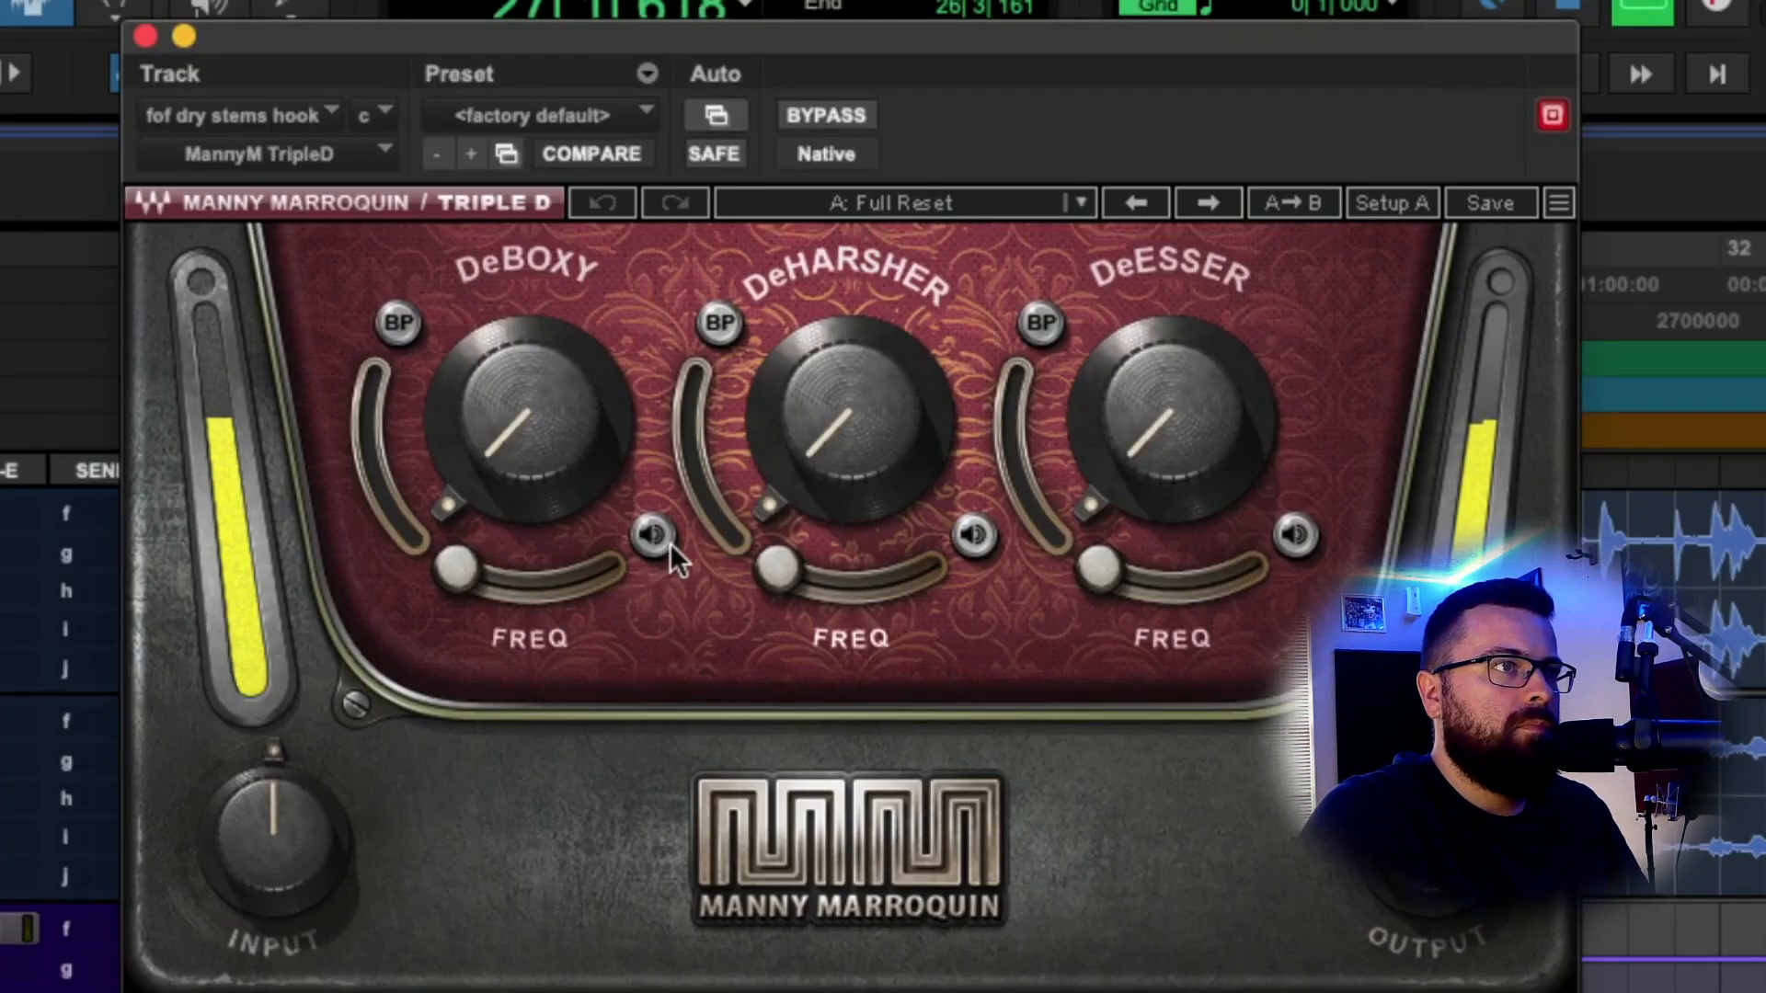
Solo the DeBoxy band, move its frequency higher, then un-solo it.
left_click(664, 539)
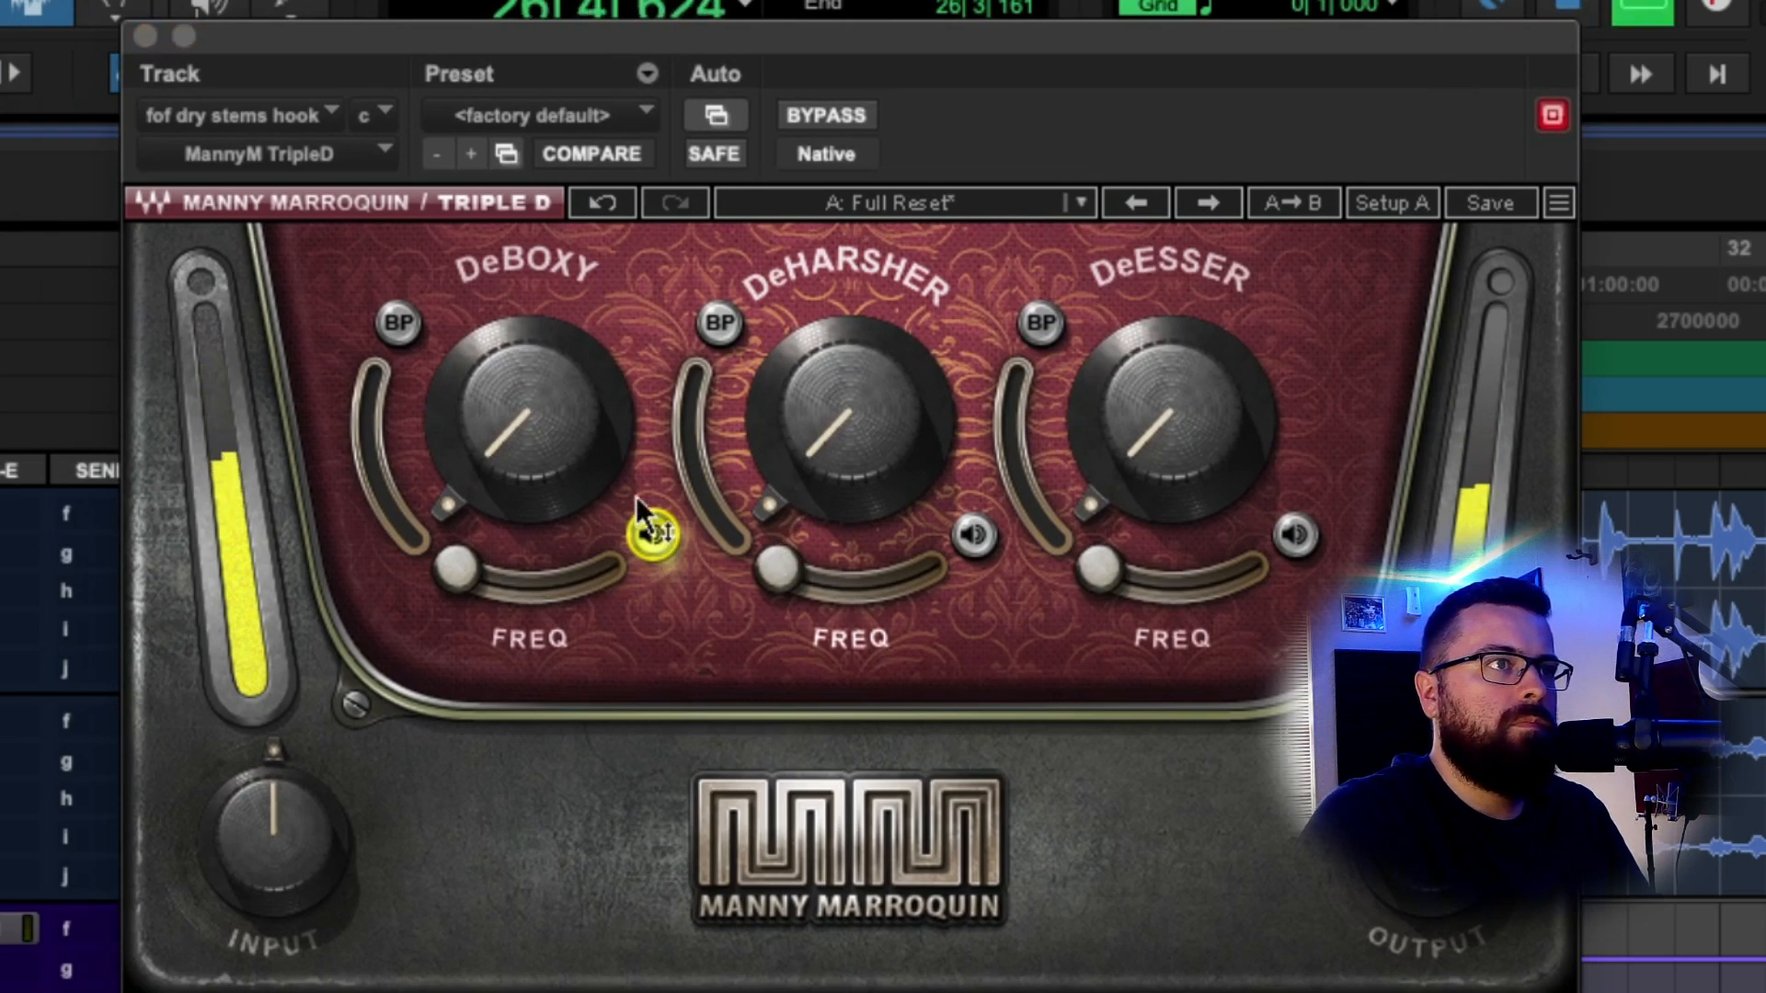
mouse_move(463, 555)
left_mouse_down()
mouse_move(465, 574)
mouse_move(523, 584)
mouse_move(477, 576)
left_mouse_up()
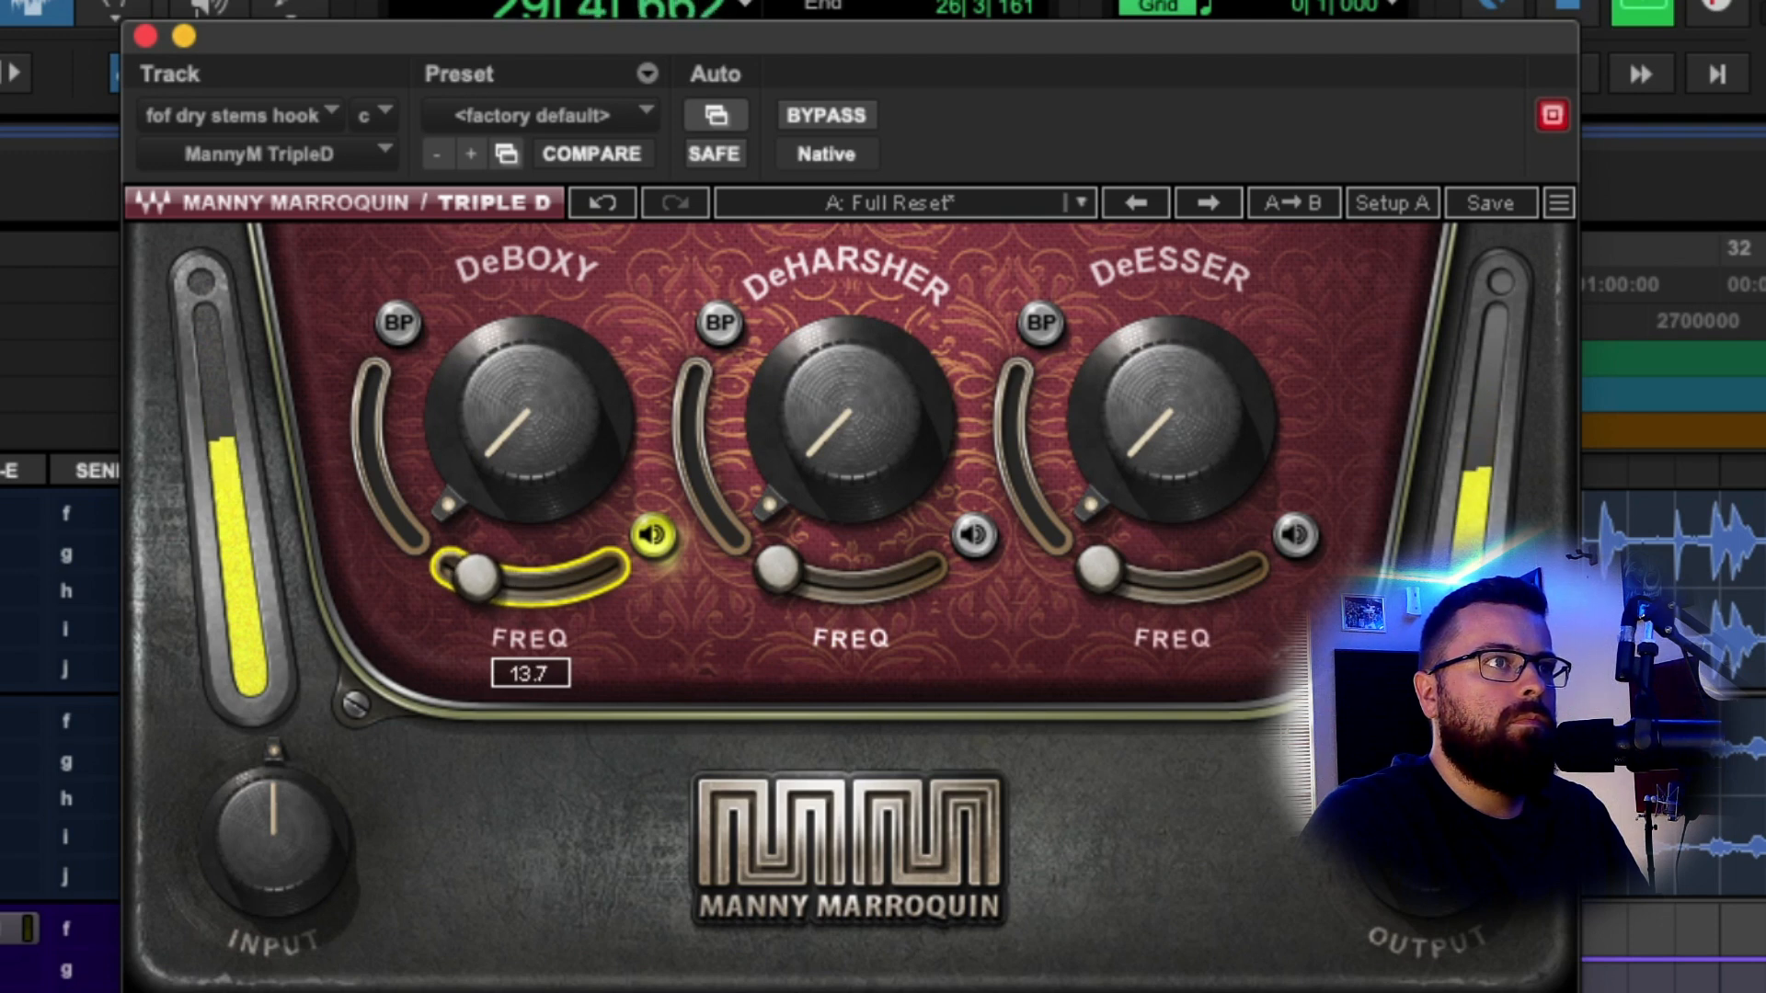
key("space")
left_click(651, 547)
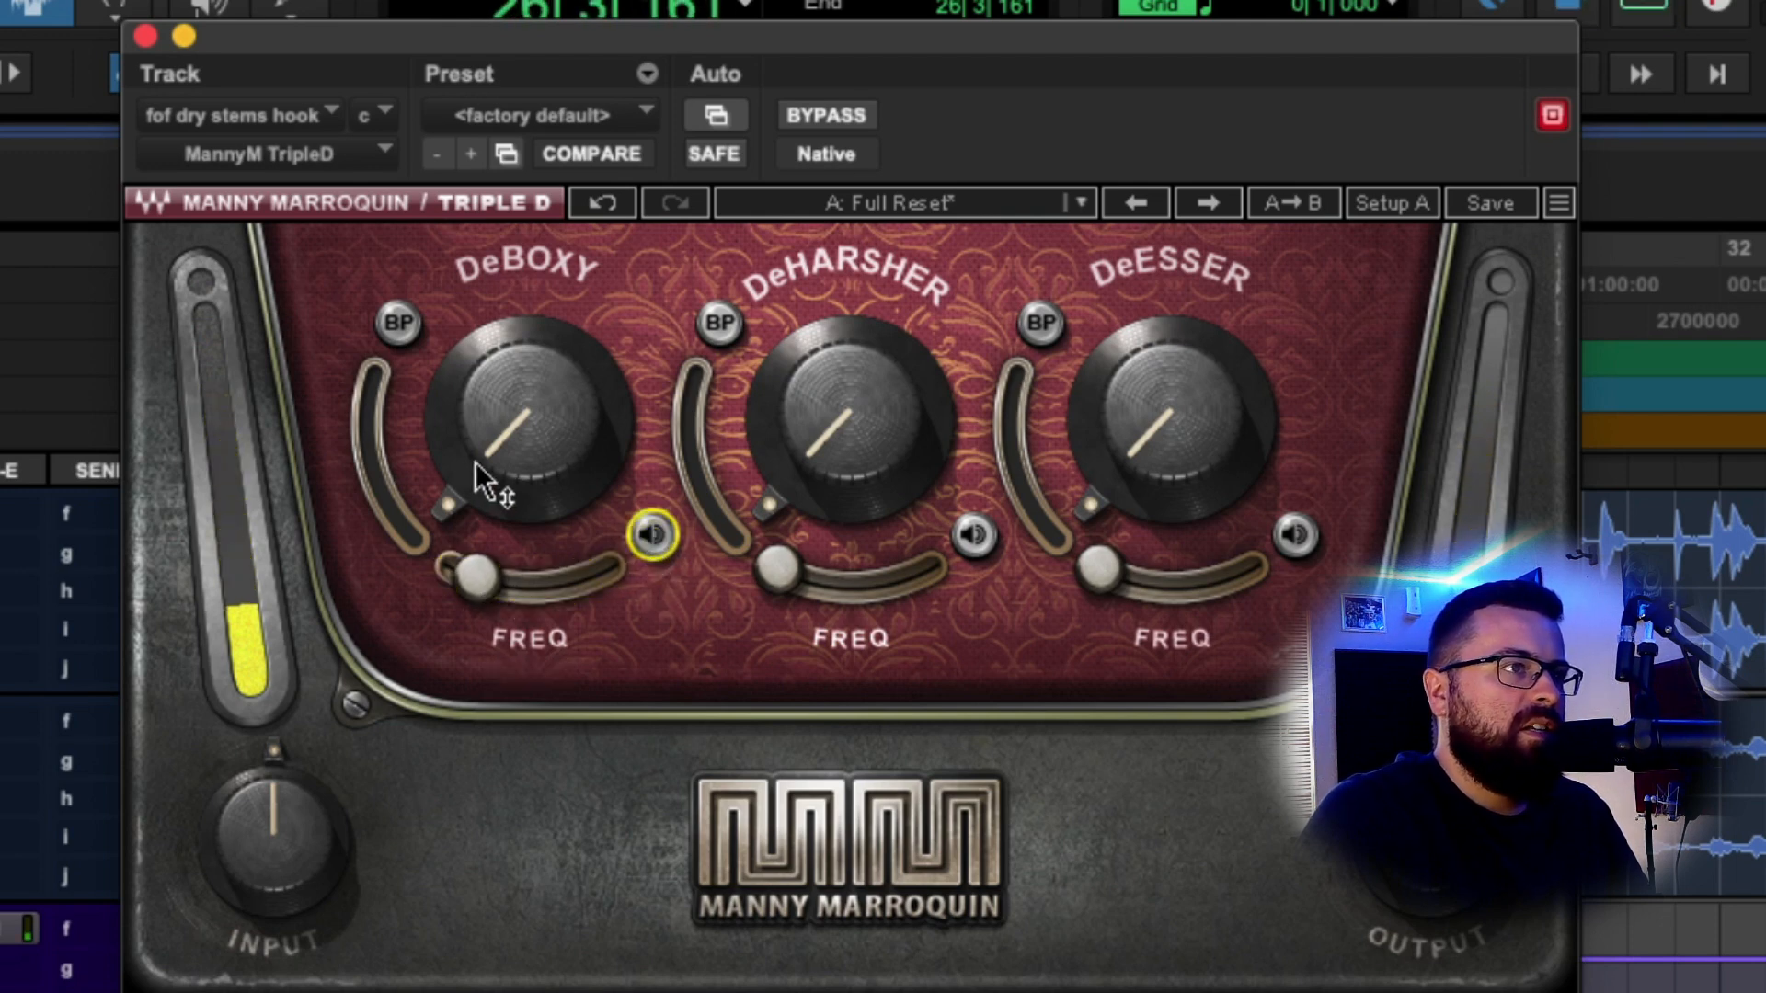
Raise the Triple D DeBoxy amount to 26.2.
left_click(545, 422)
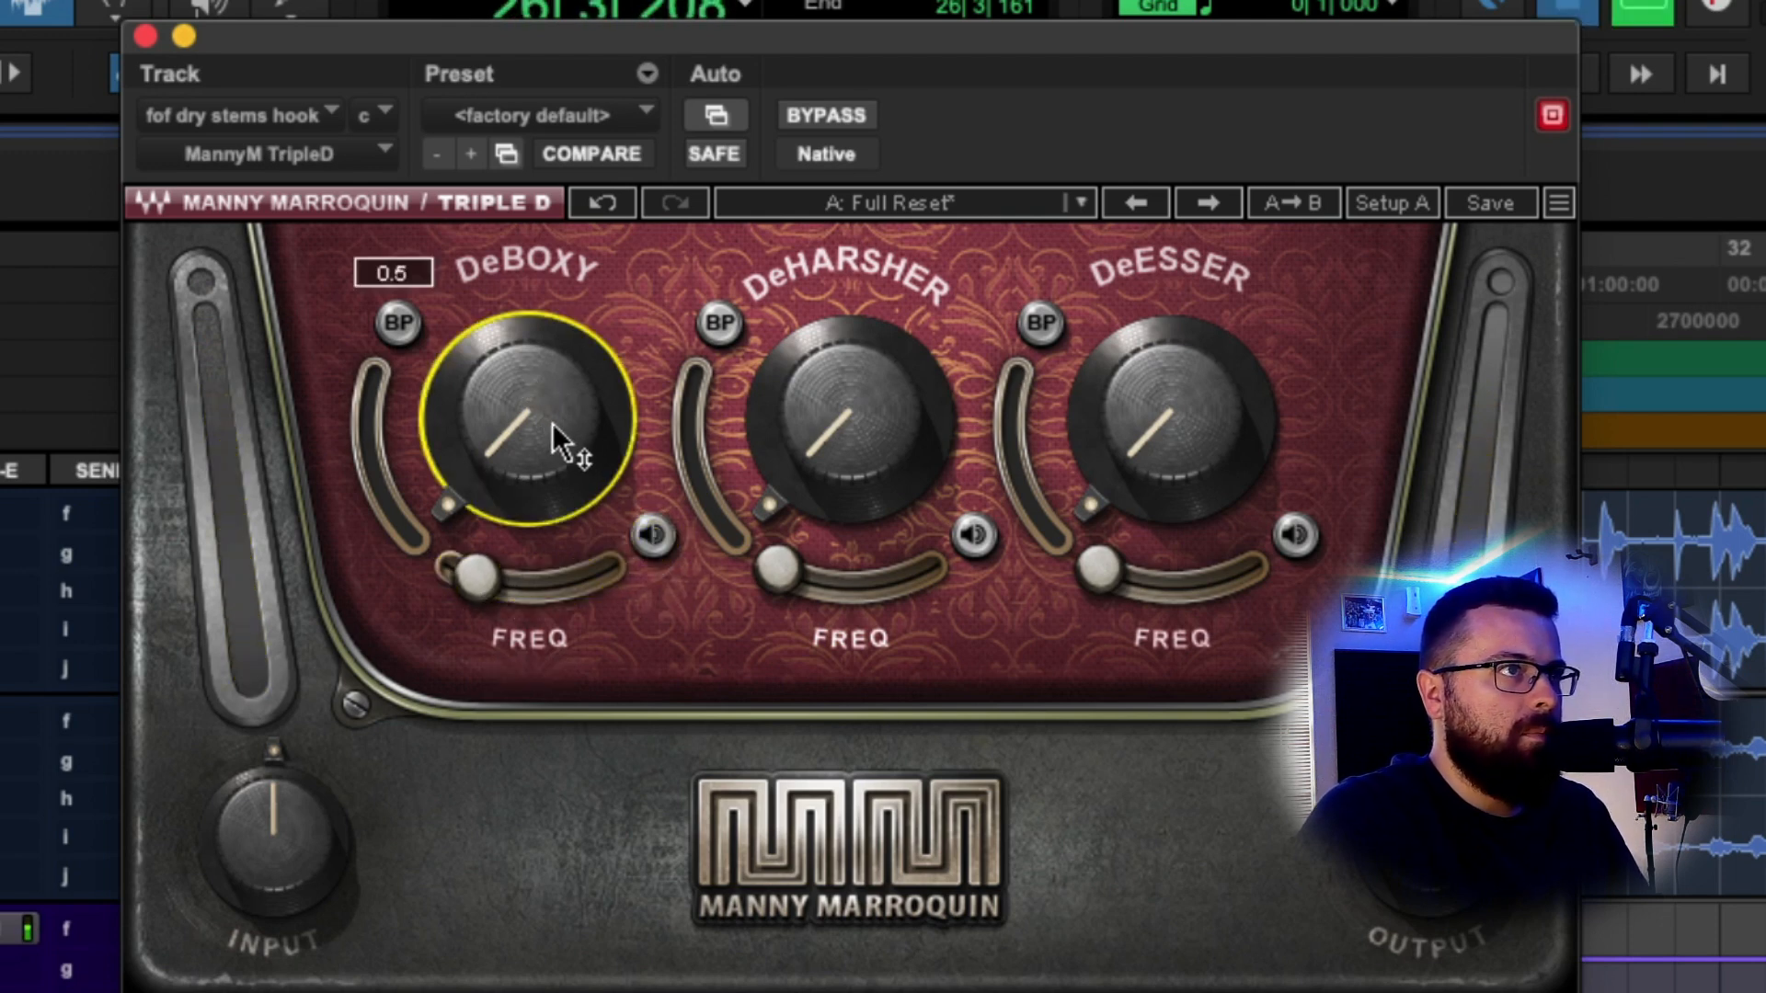
left_click_drag(552, 423, 552, 362)
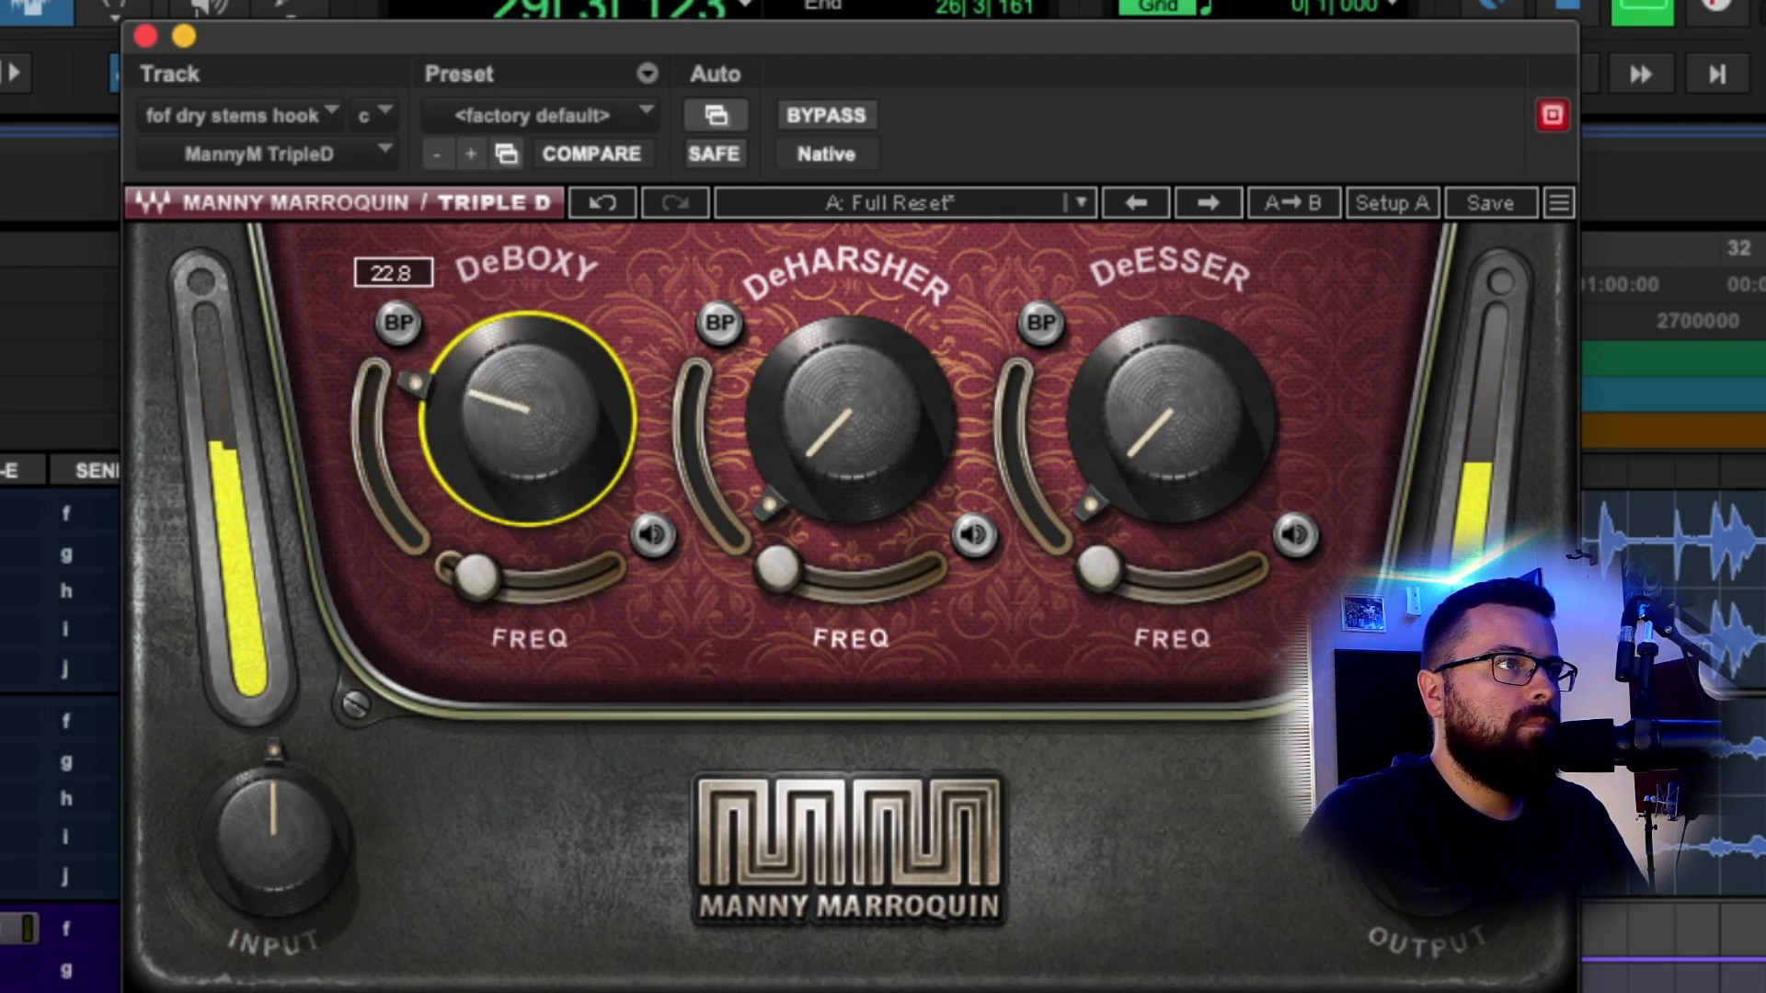
left_click_drag(552, 363, 552, 360)
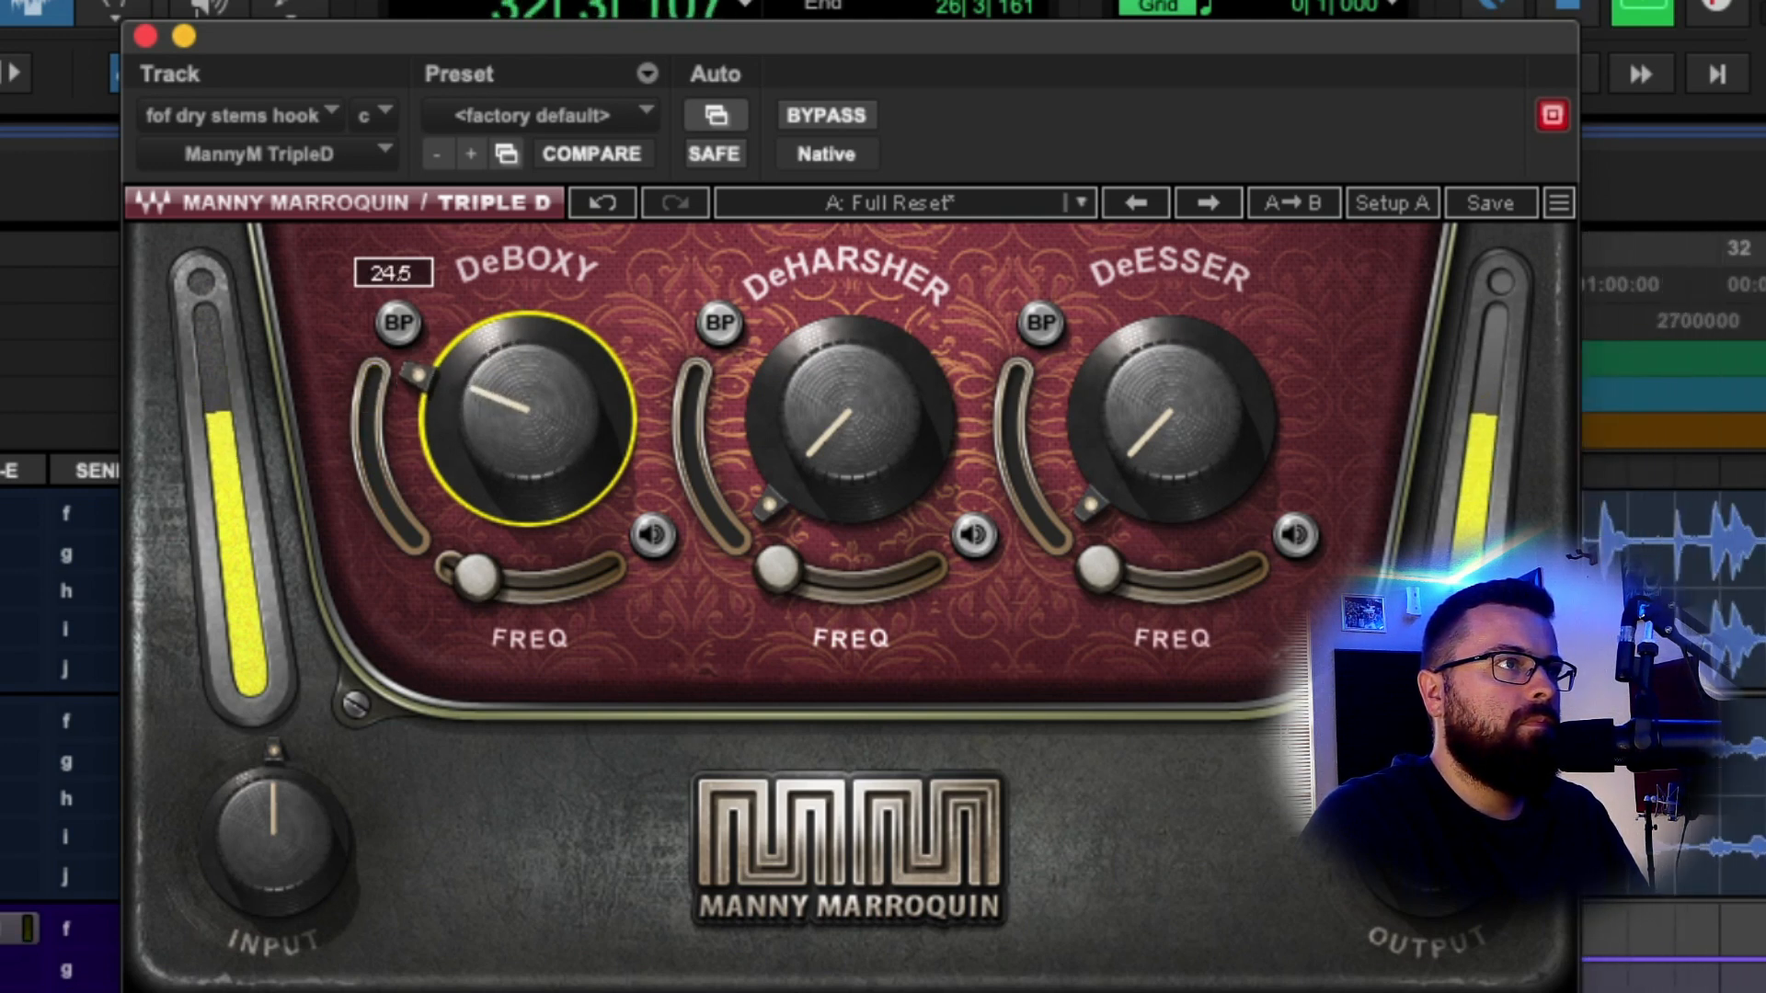
left_click_drag(551, 361, 552, 356)
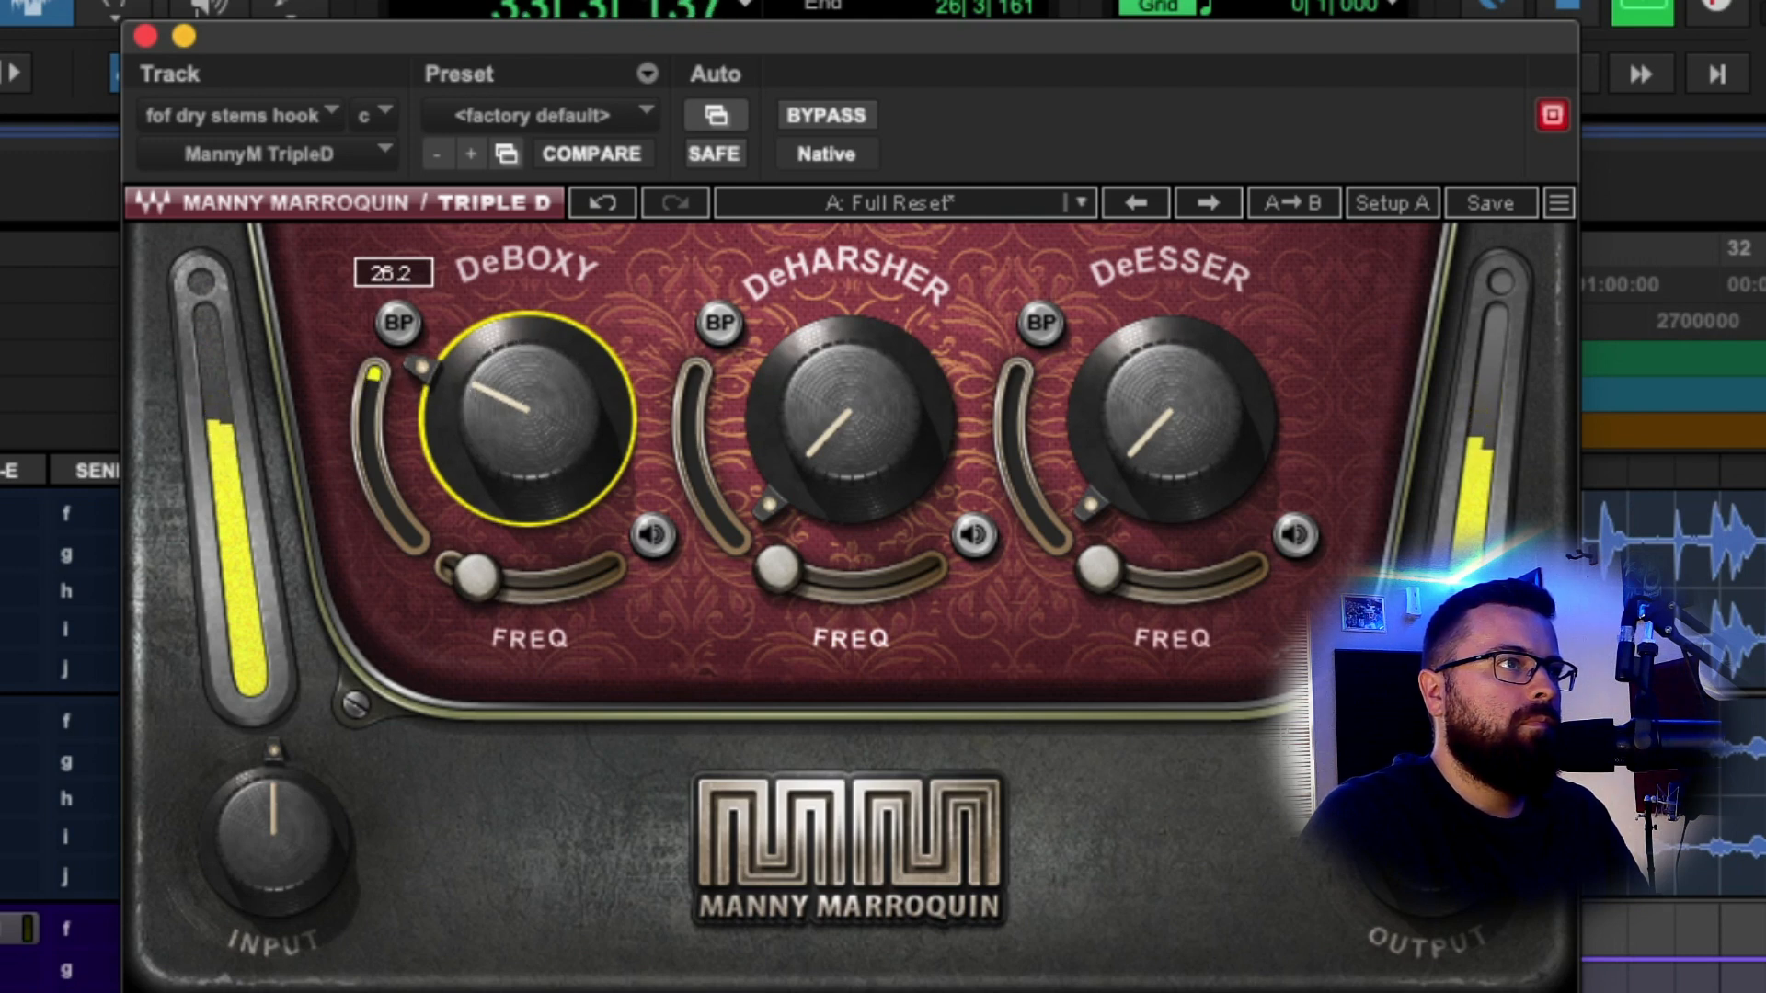
key("space")
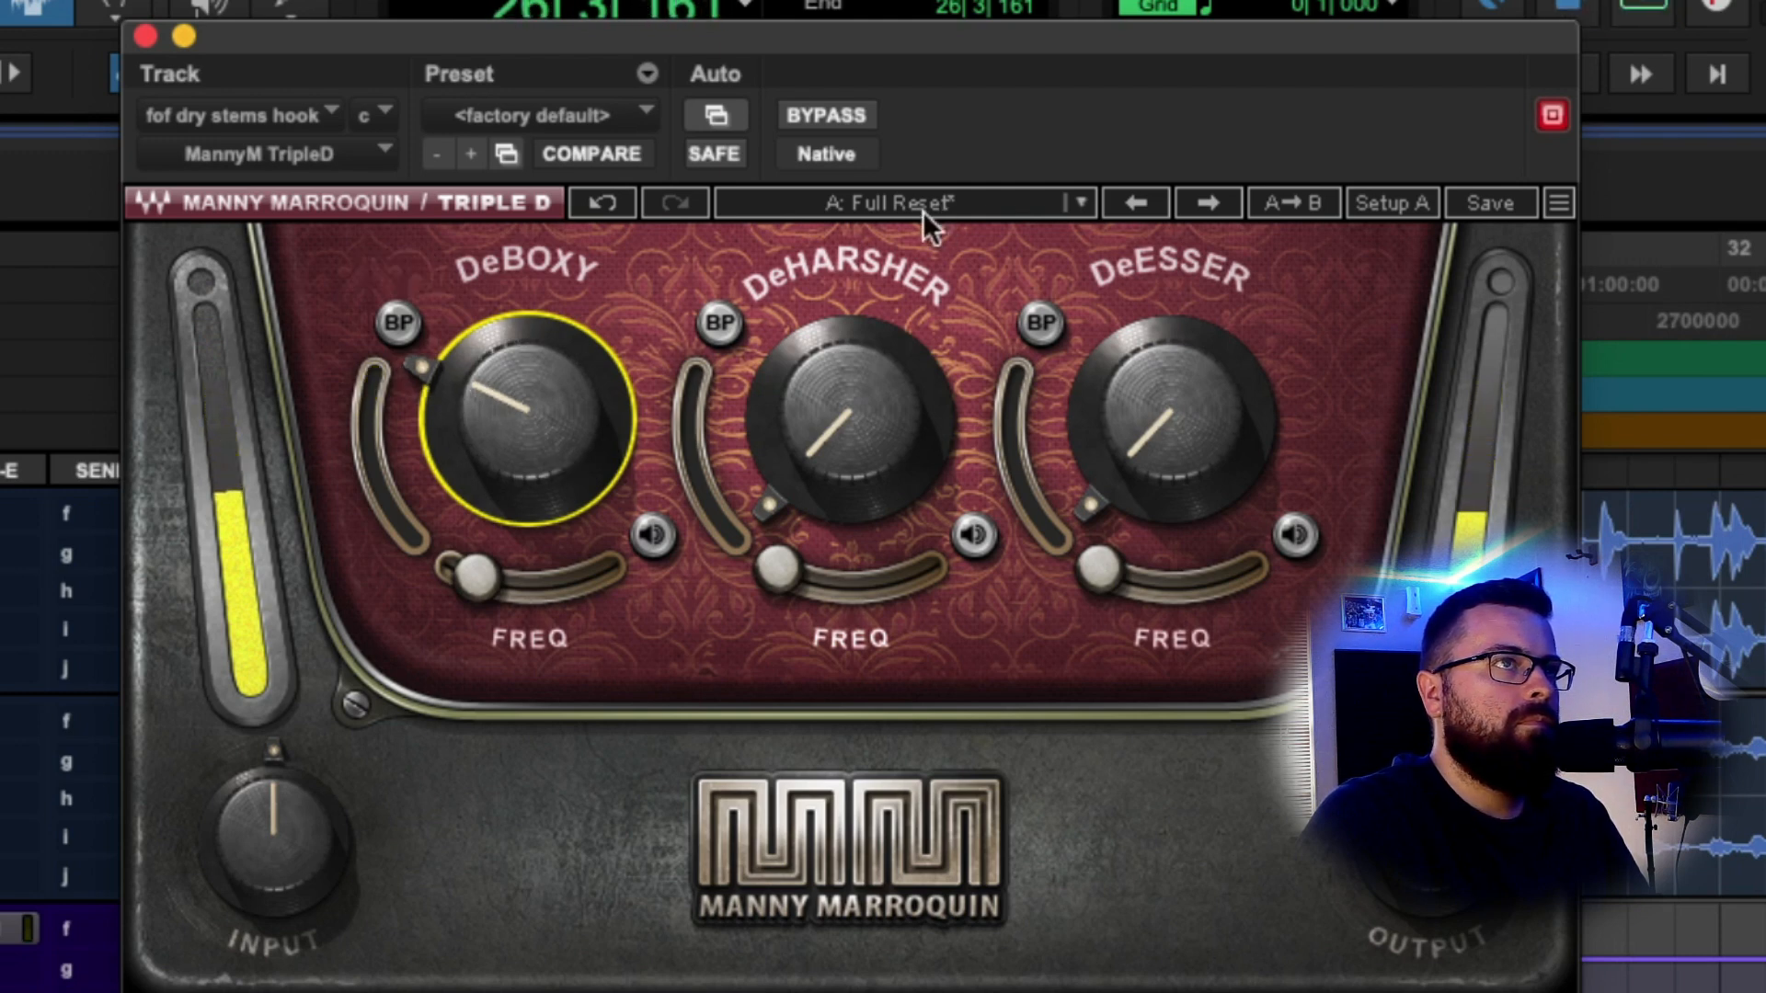
Compare Triple D bypassed and active during playback, then close the plug-in window.
left_click(850, 108)
key("space")
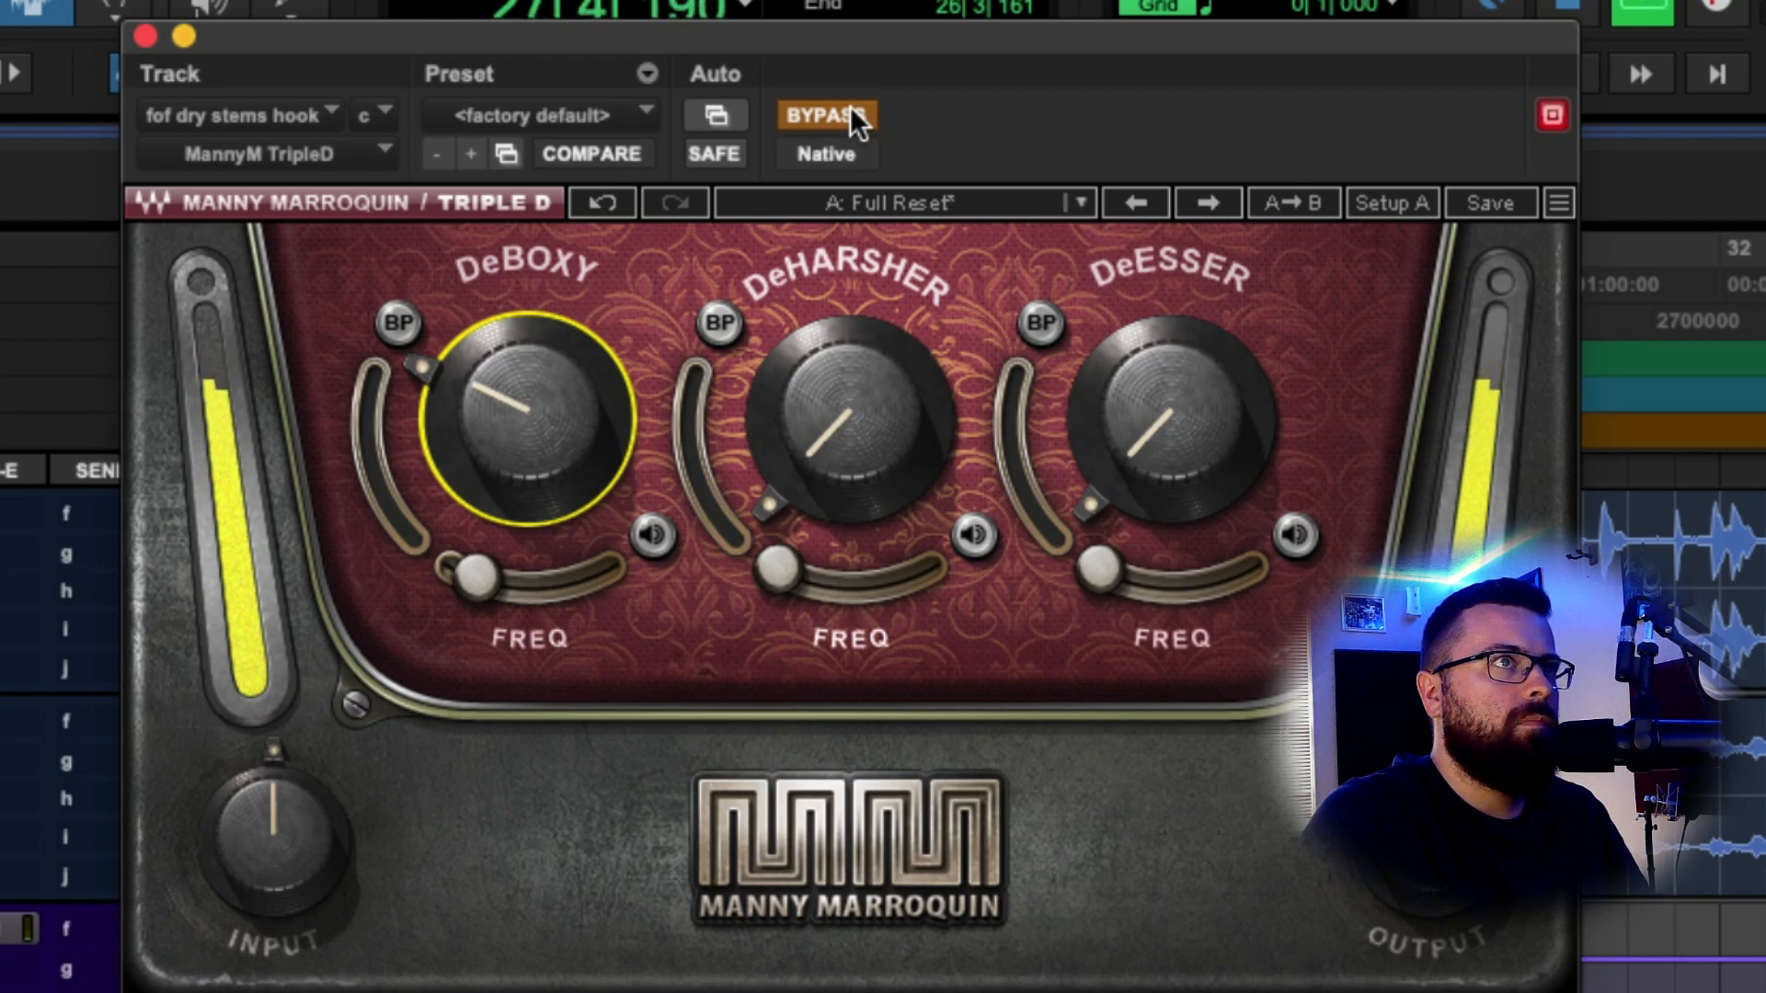
left_click(850, 109)
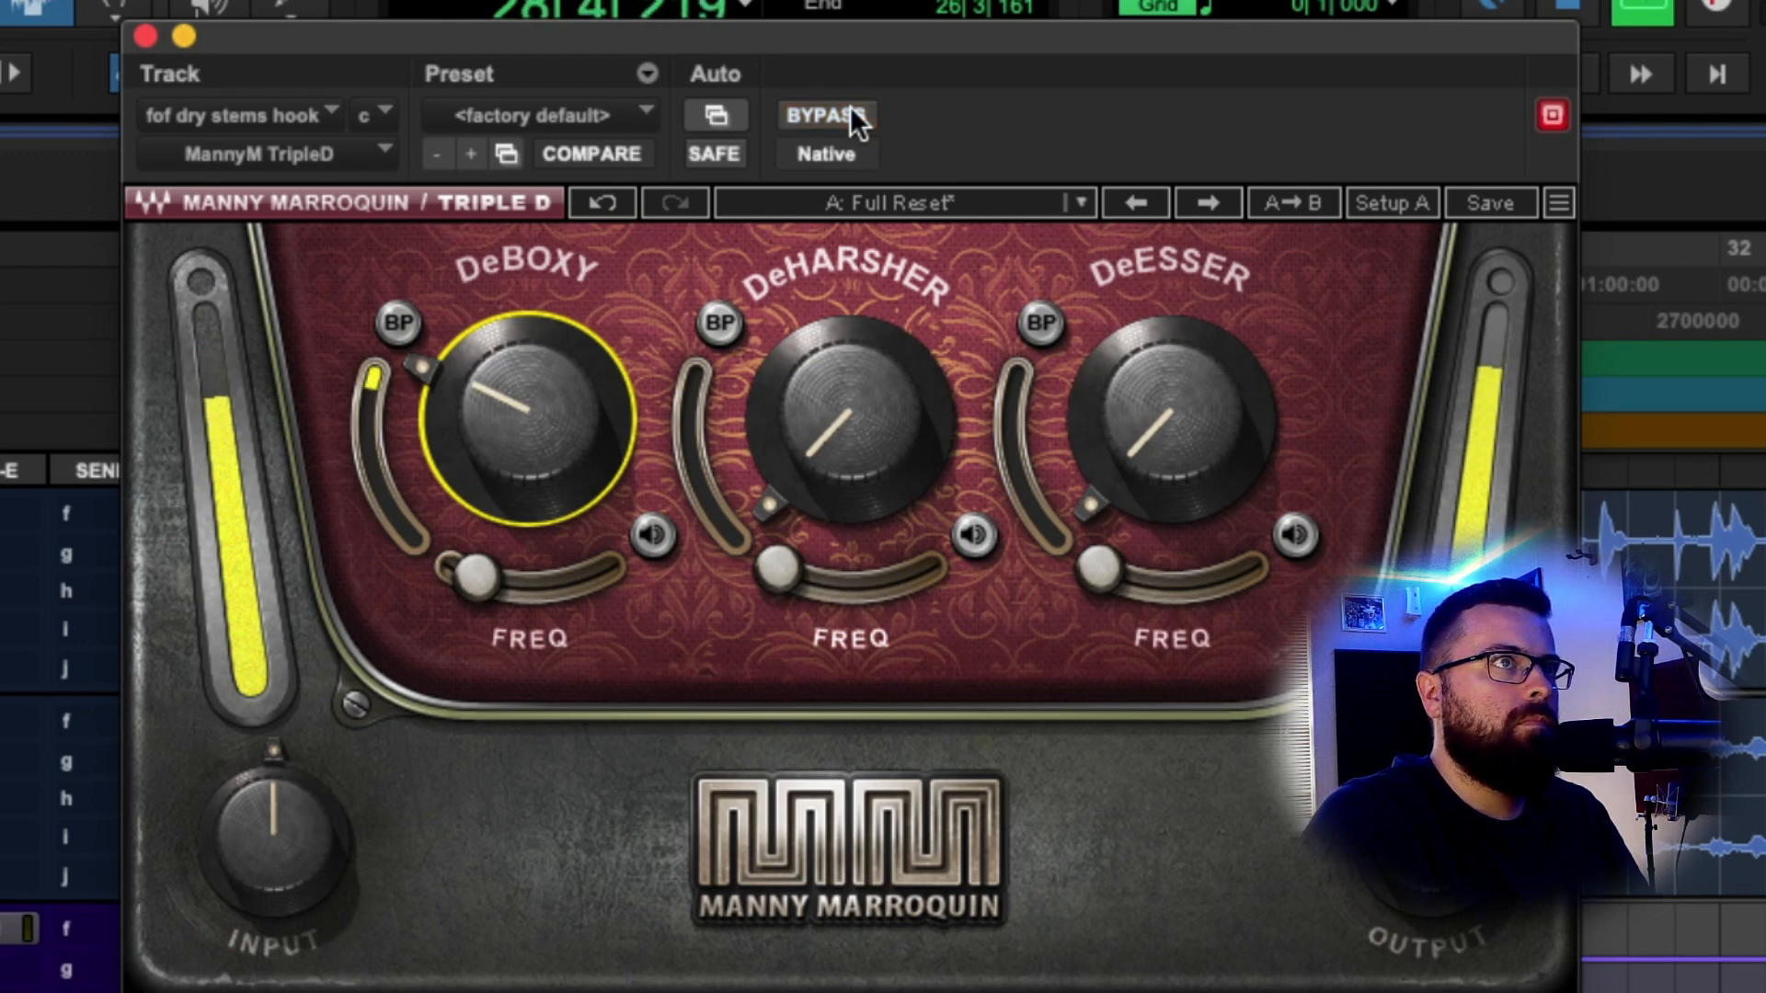
key("space")
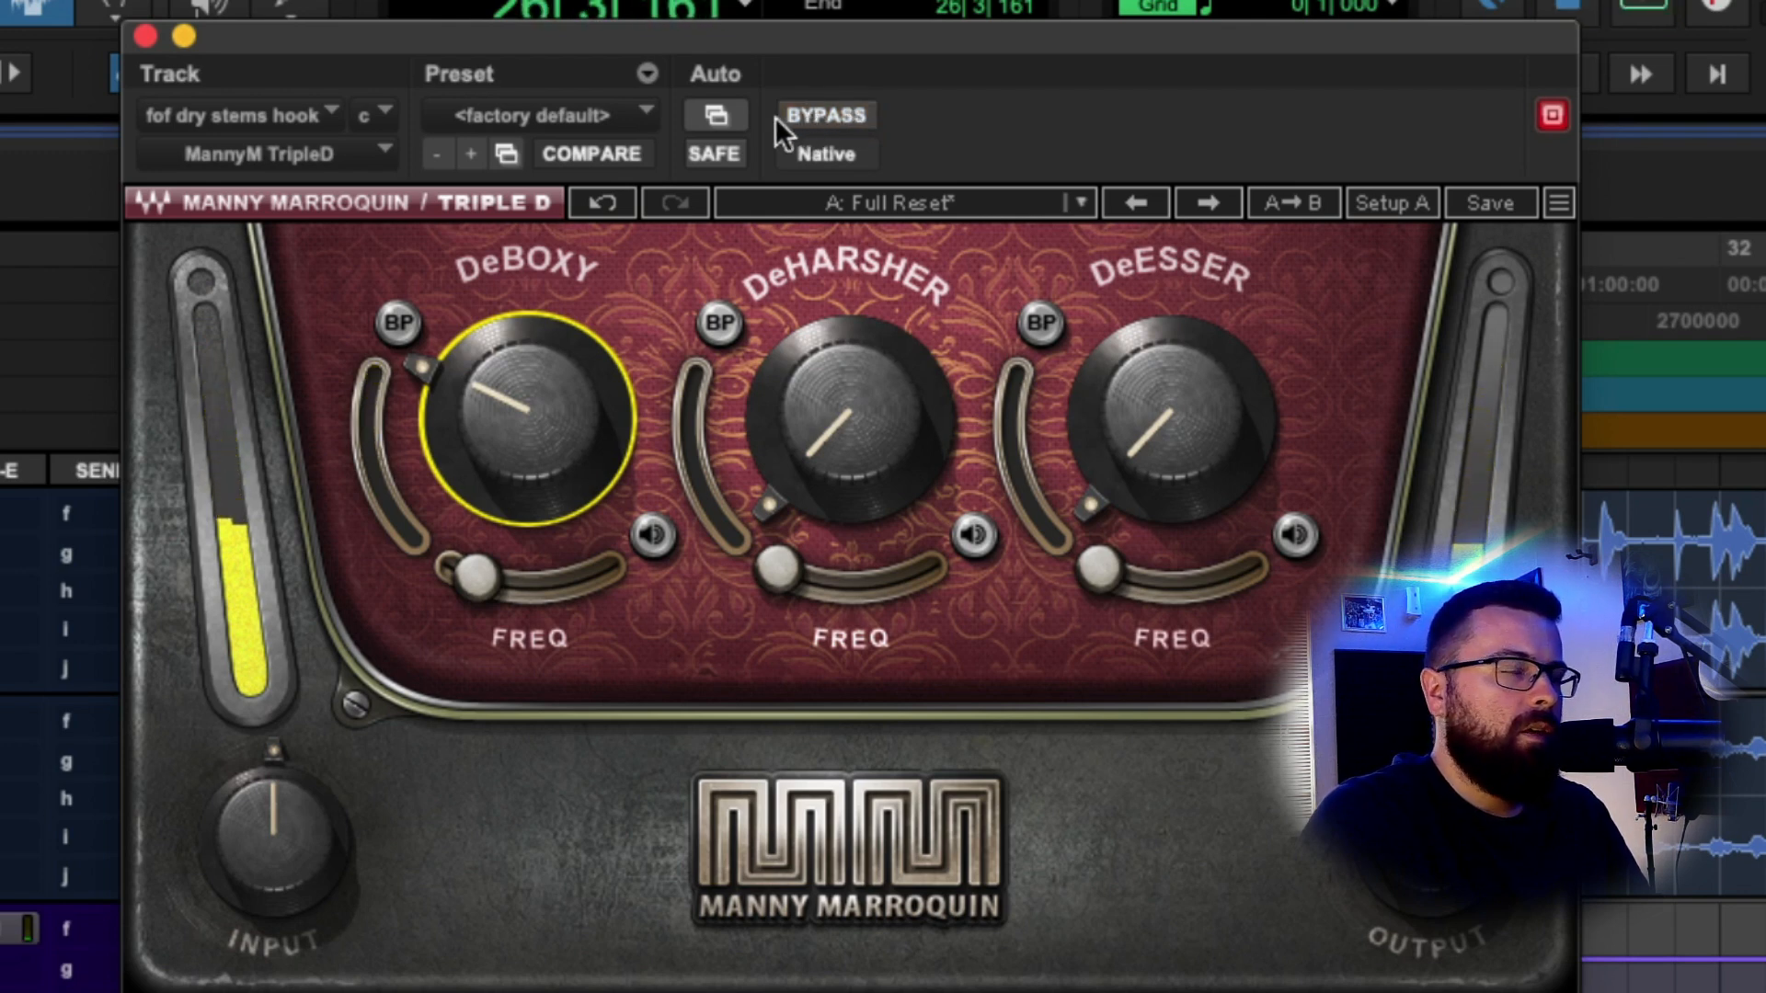
left_click(146, 35)
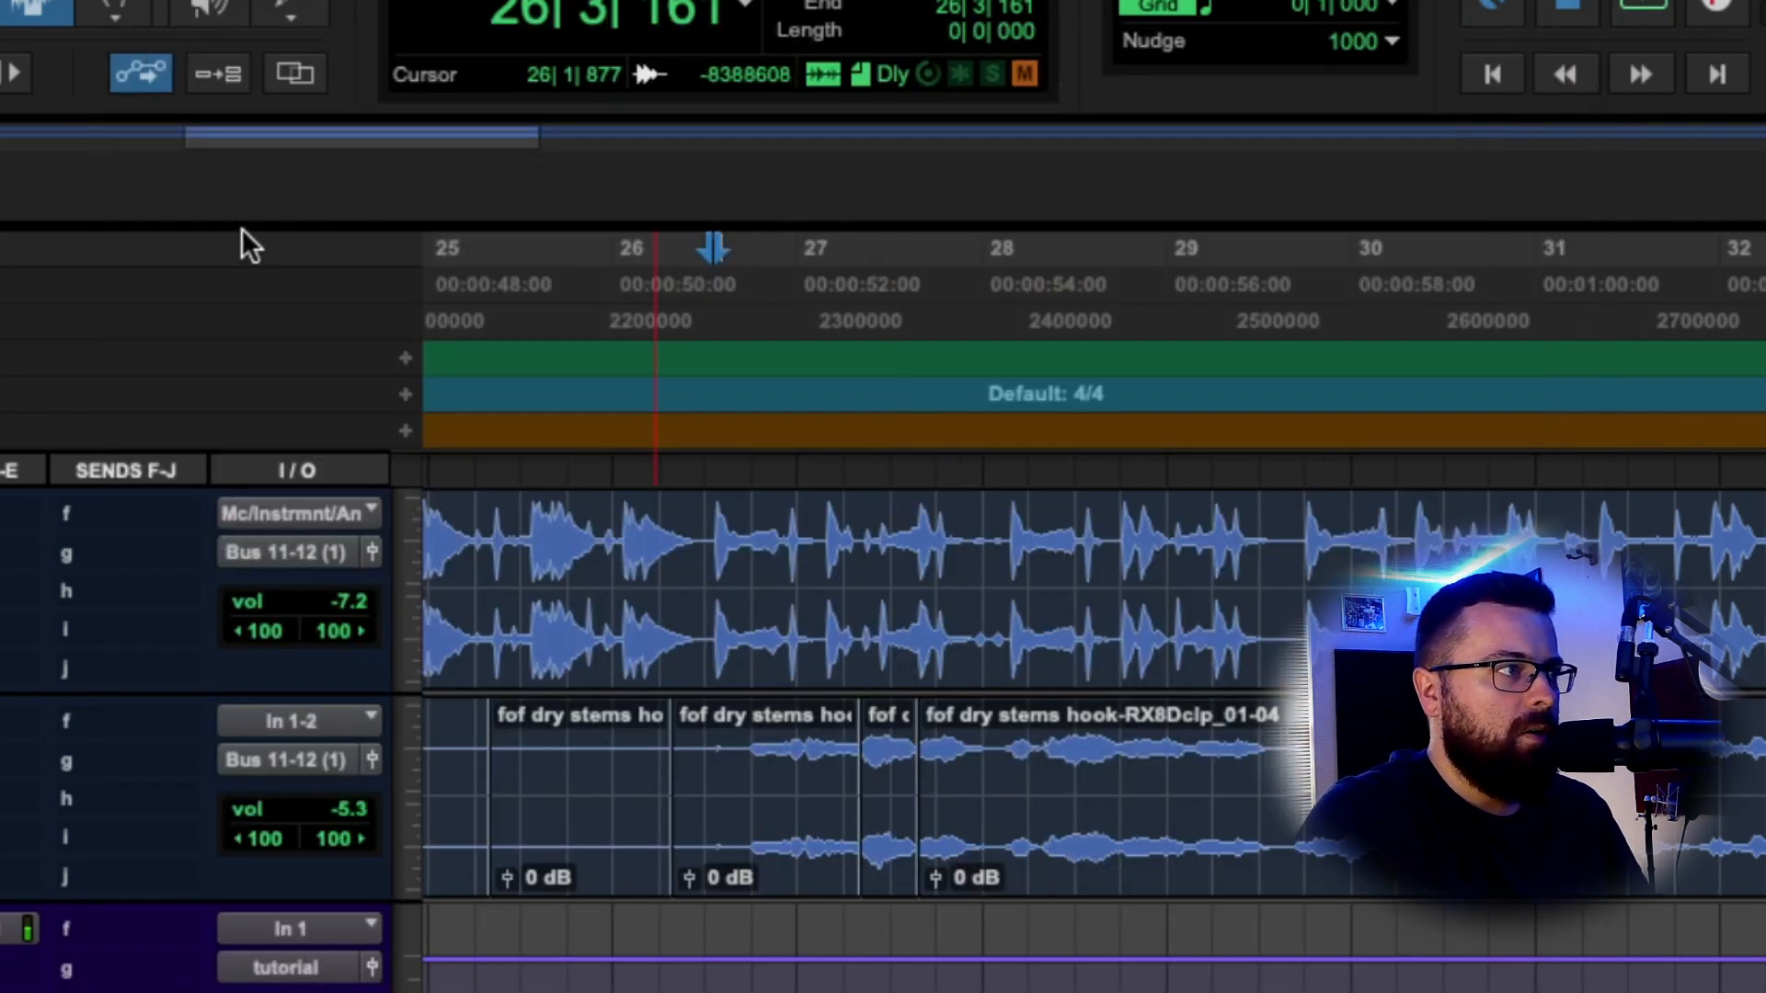
Move the playhead to 26|3|785, briefly open Triple D, and start playback.
left_click(749, 736)
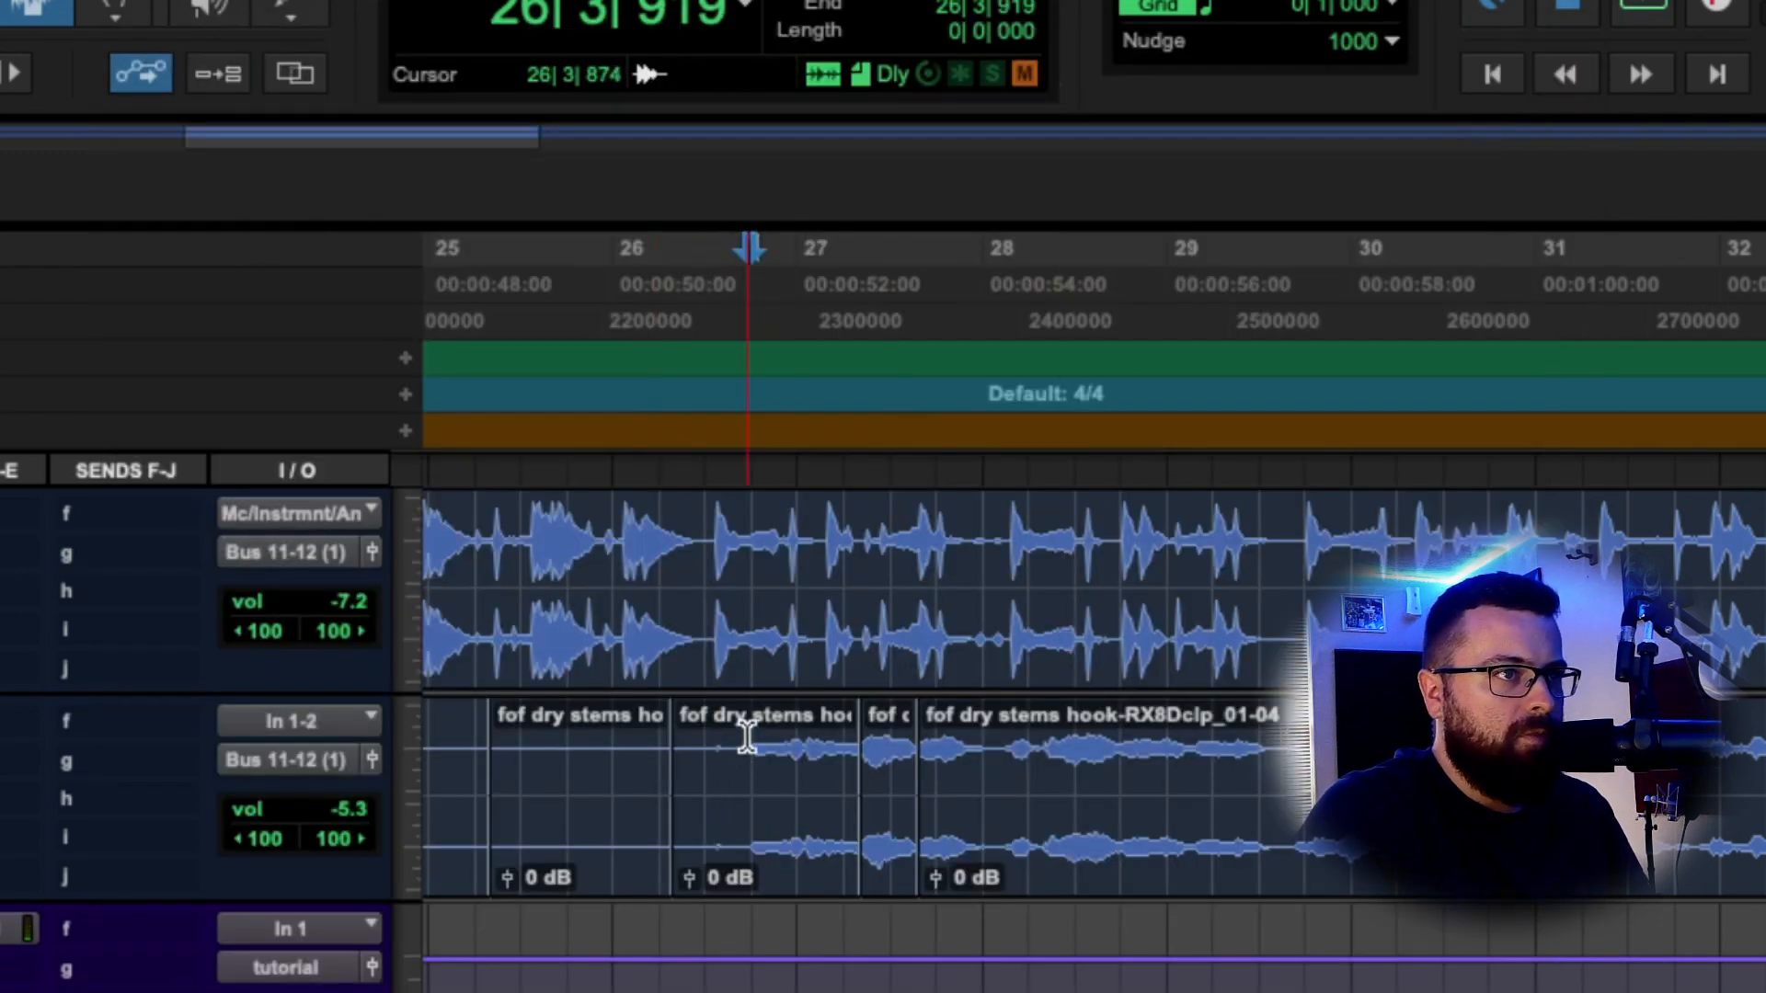
left_click(743, 747)
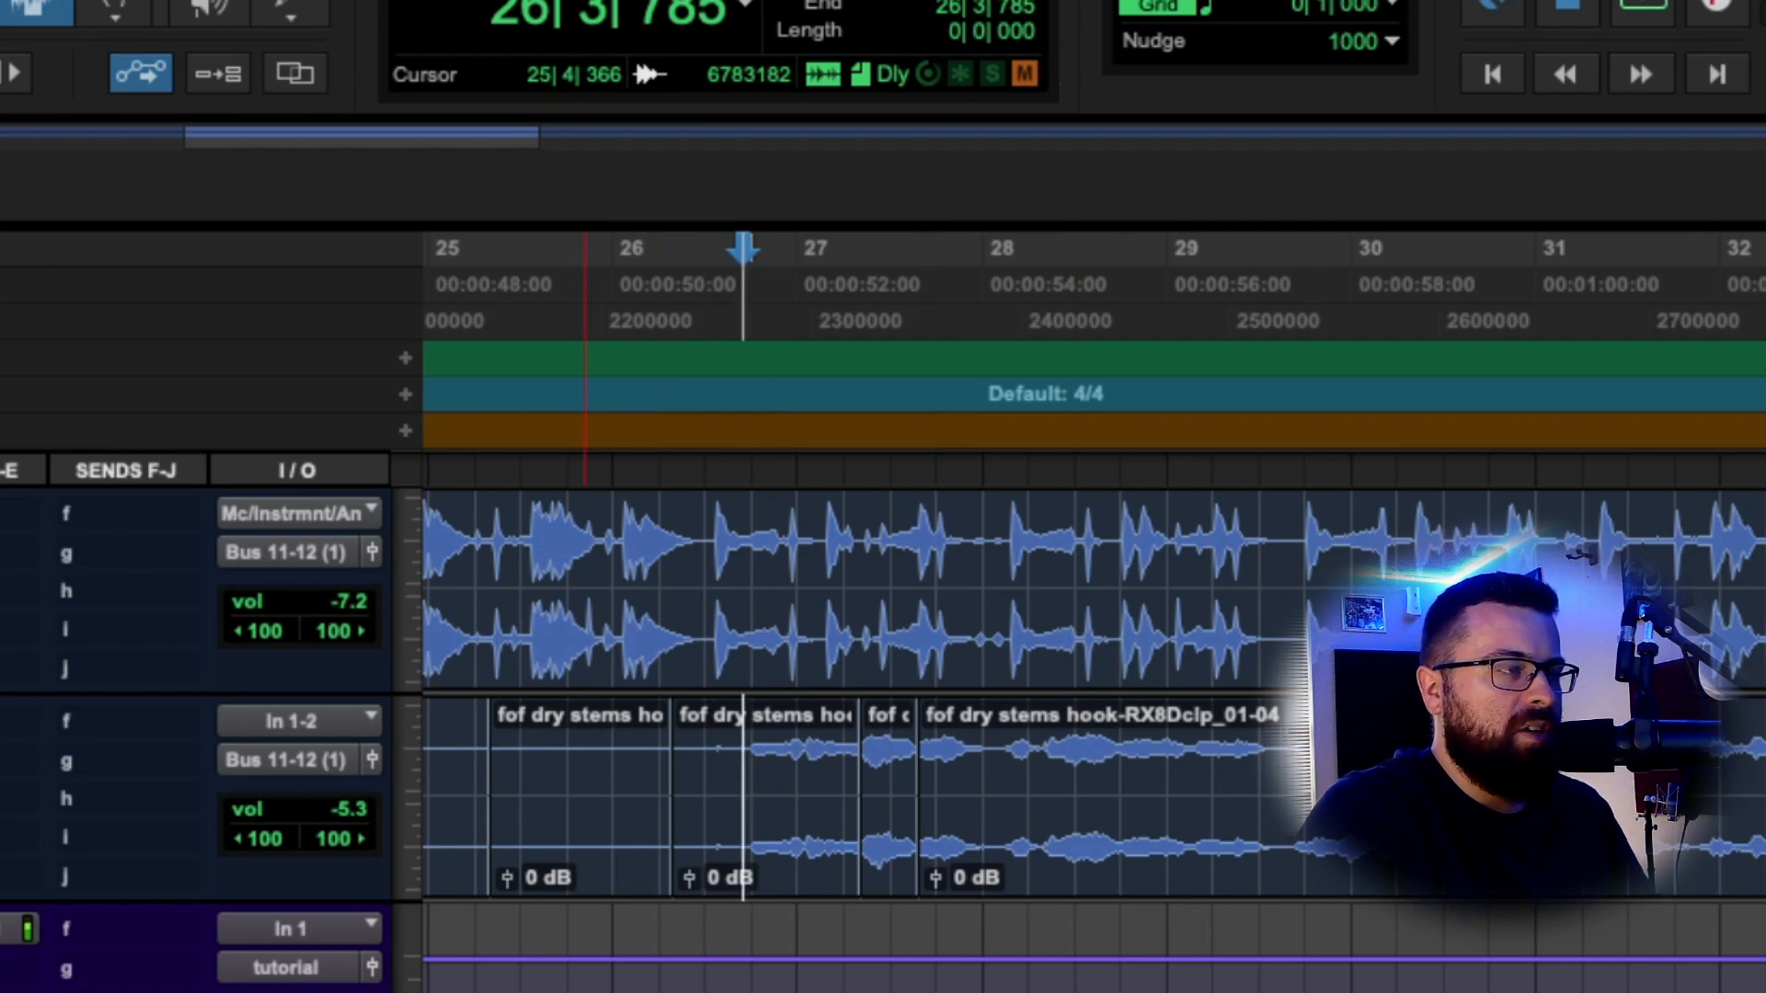
left_click(2, 799)
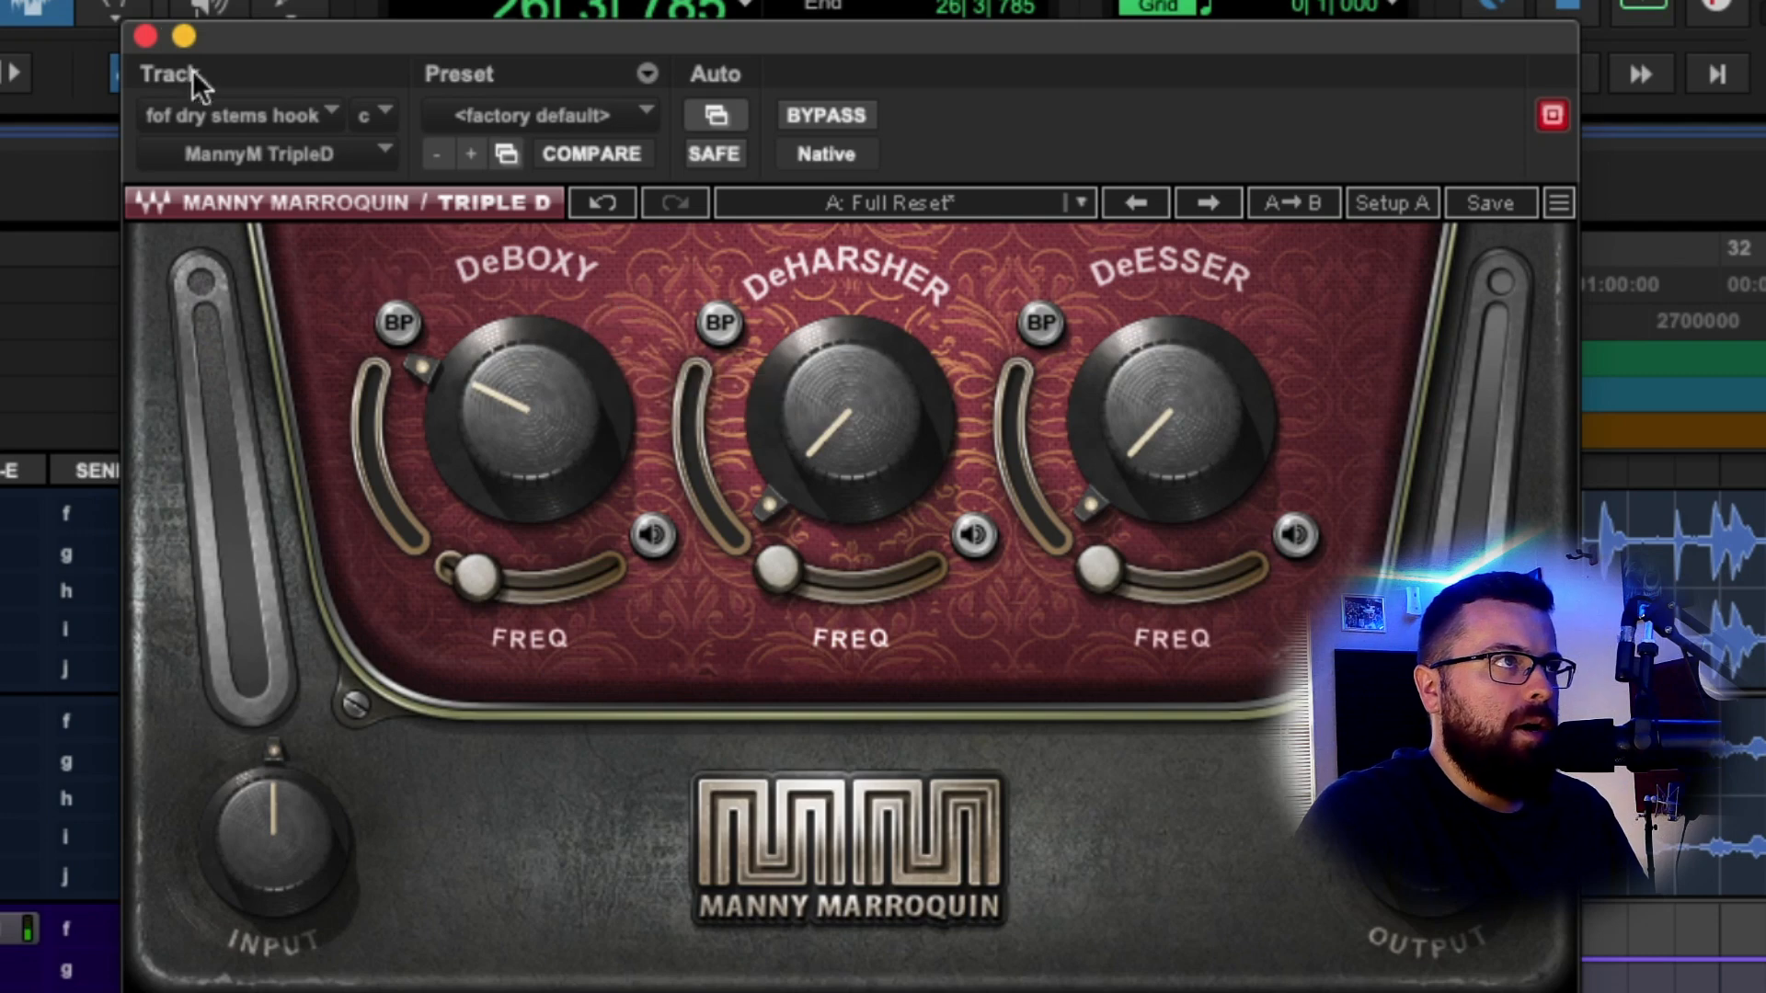
left_click(147, 34)
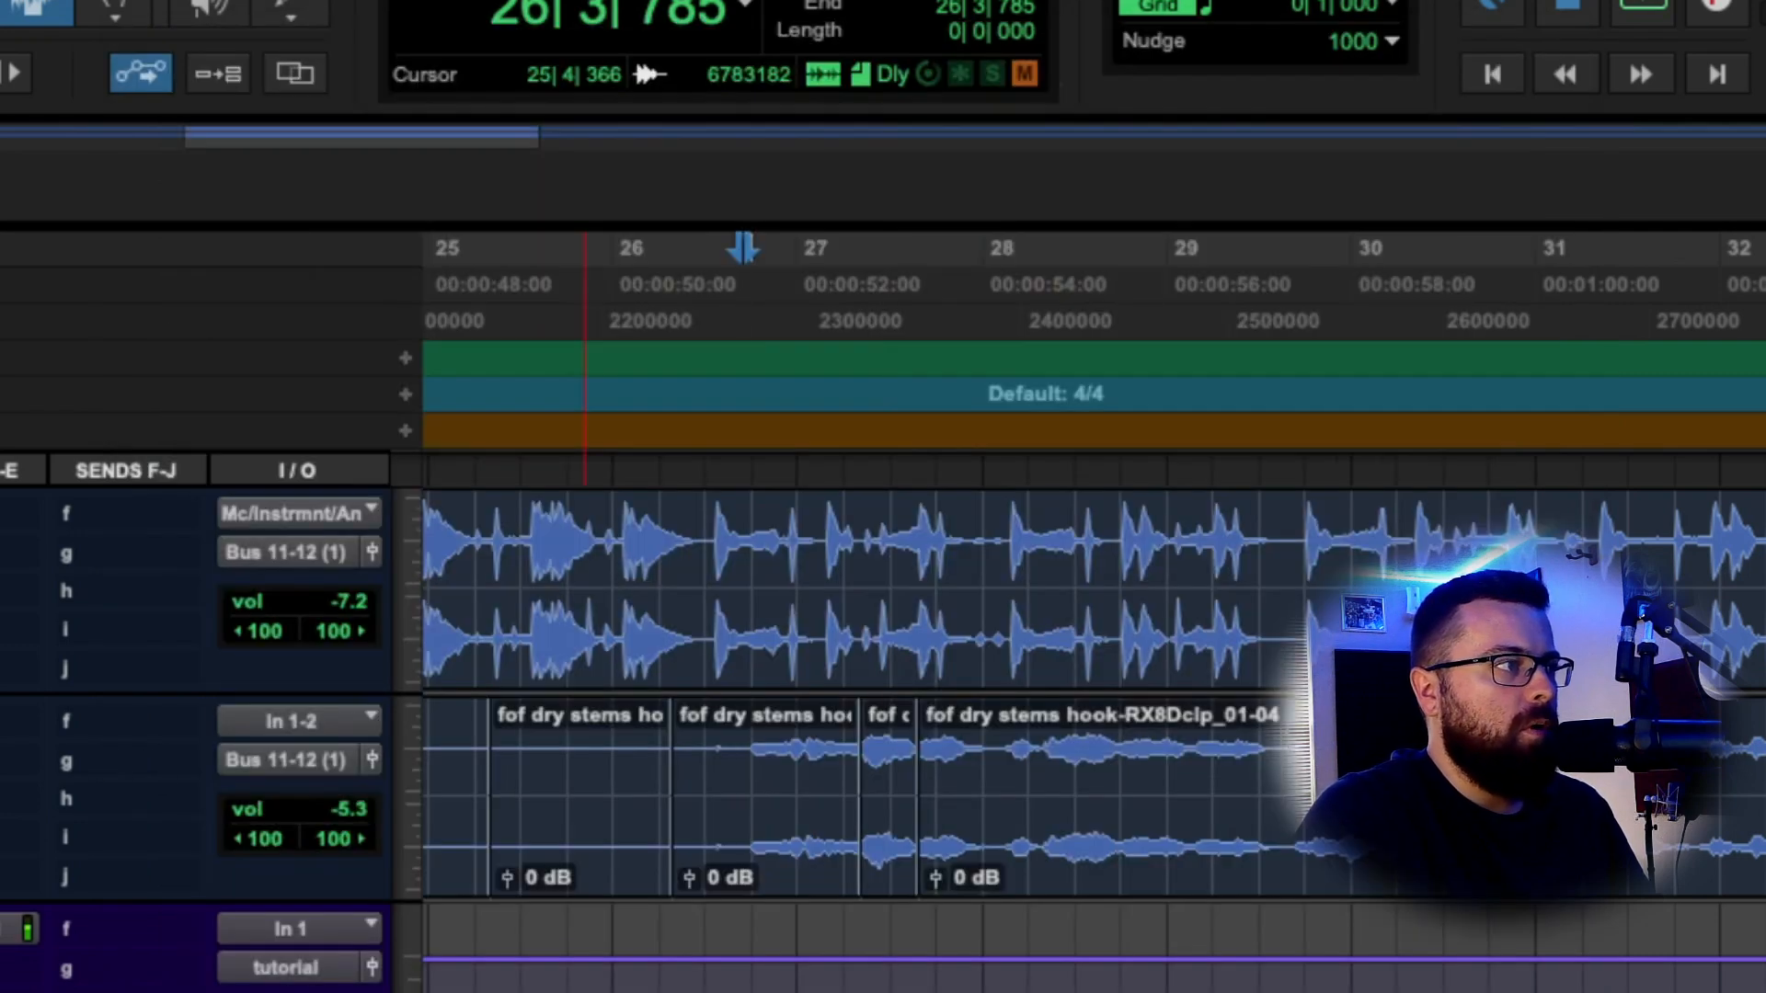
key("space")
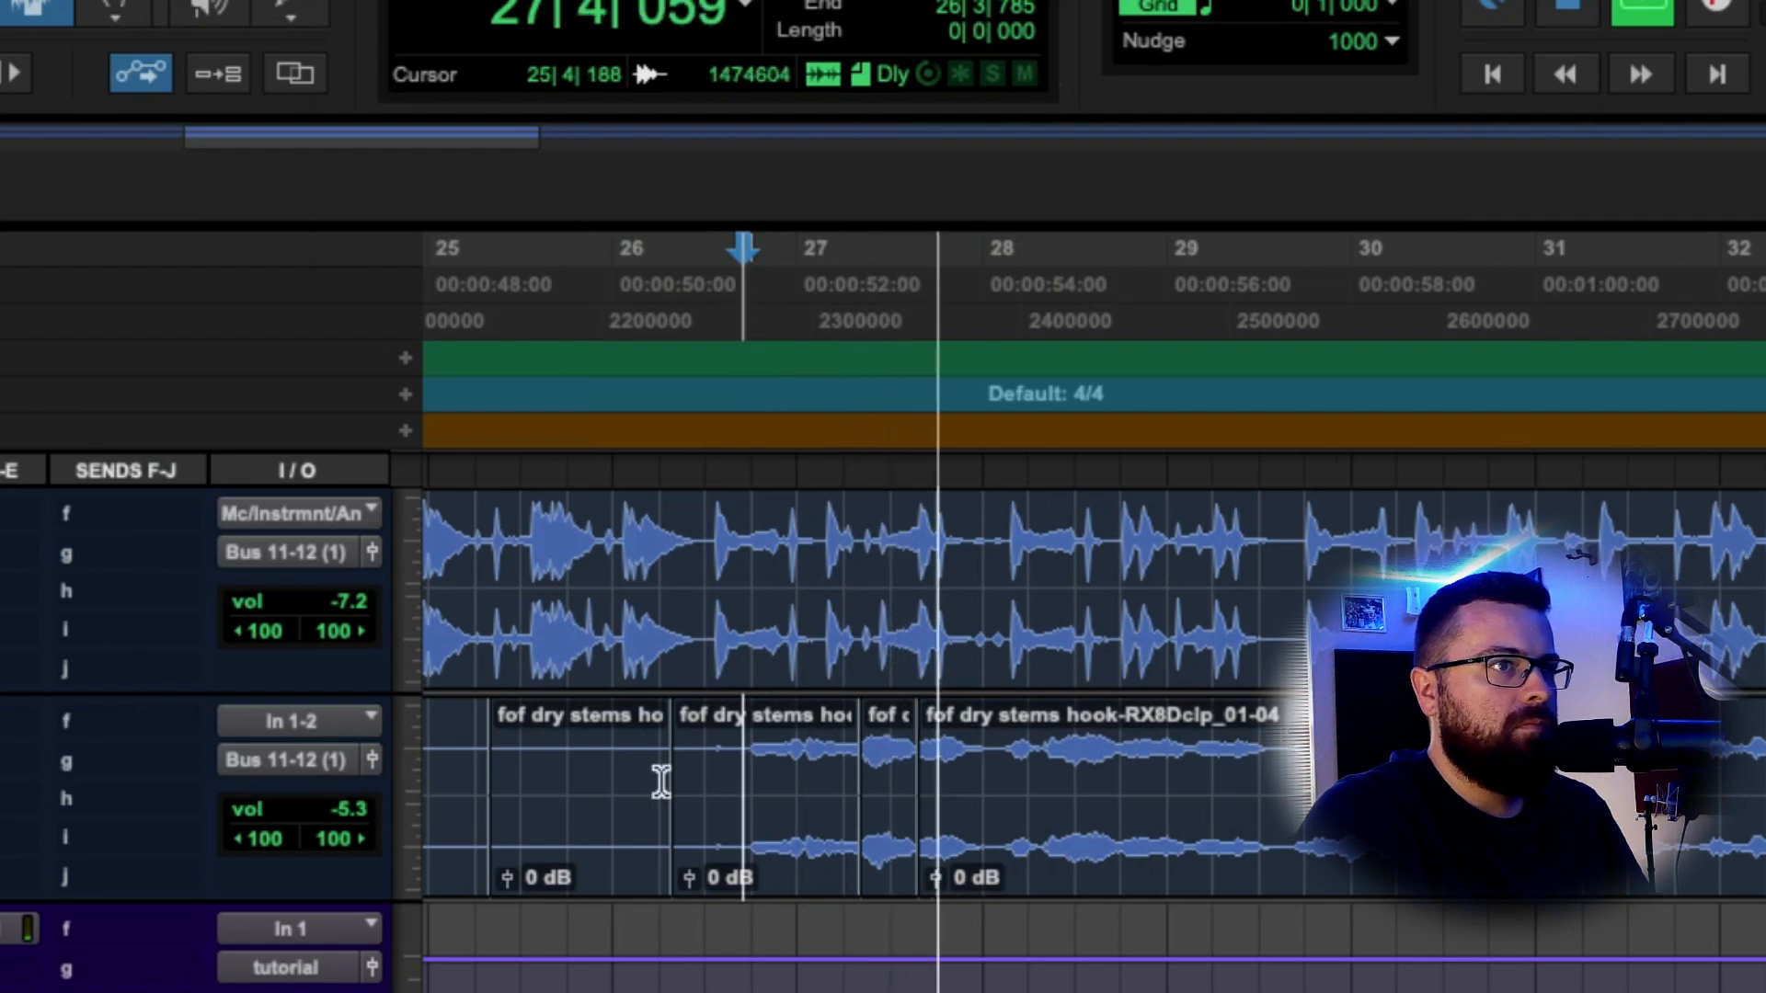
Lower the short hook clip's gain to -4.6 dB and reopen the Triple D window.
left_click(871, 800)
key("t")
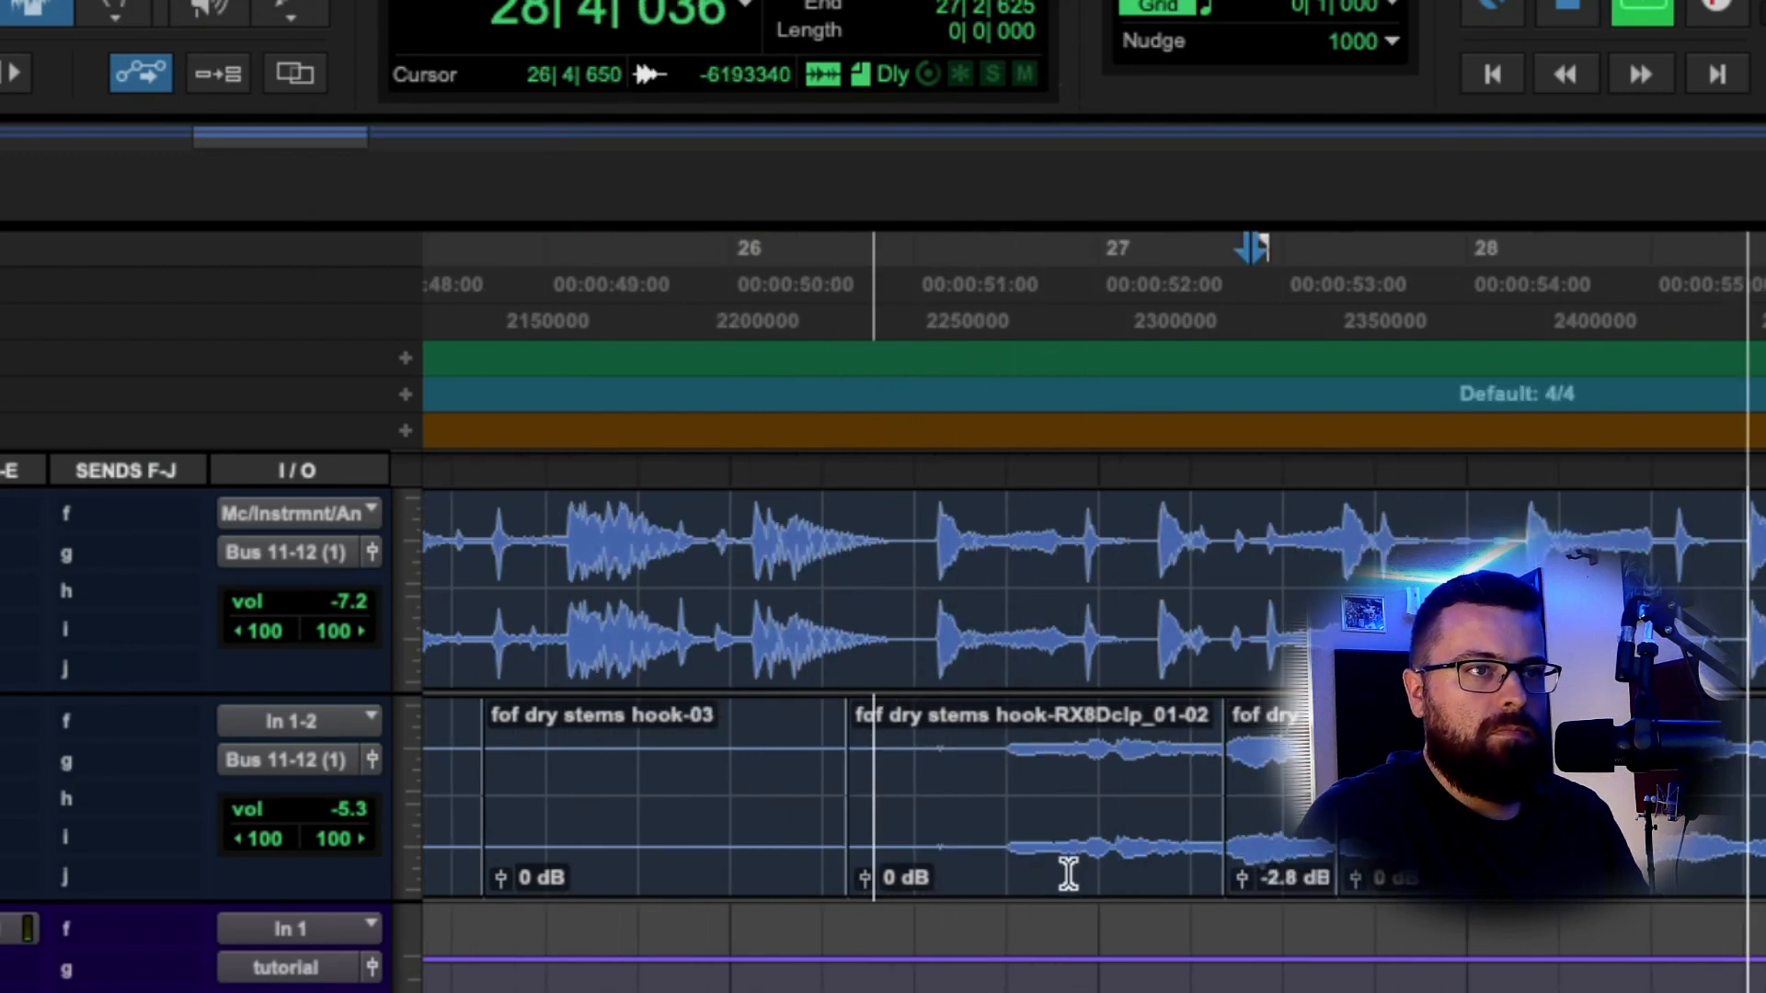
left_click_drag(1244, 876, 1244, 882)
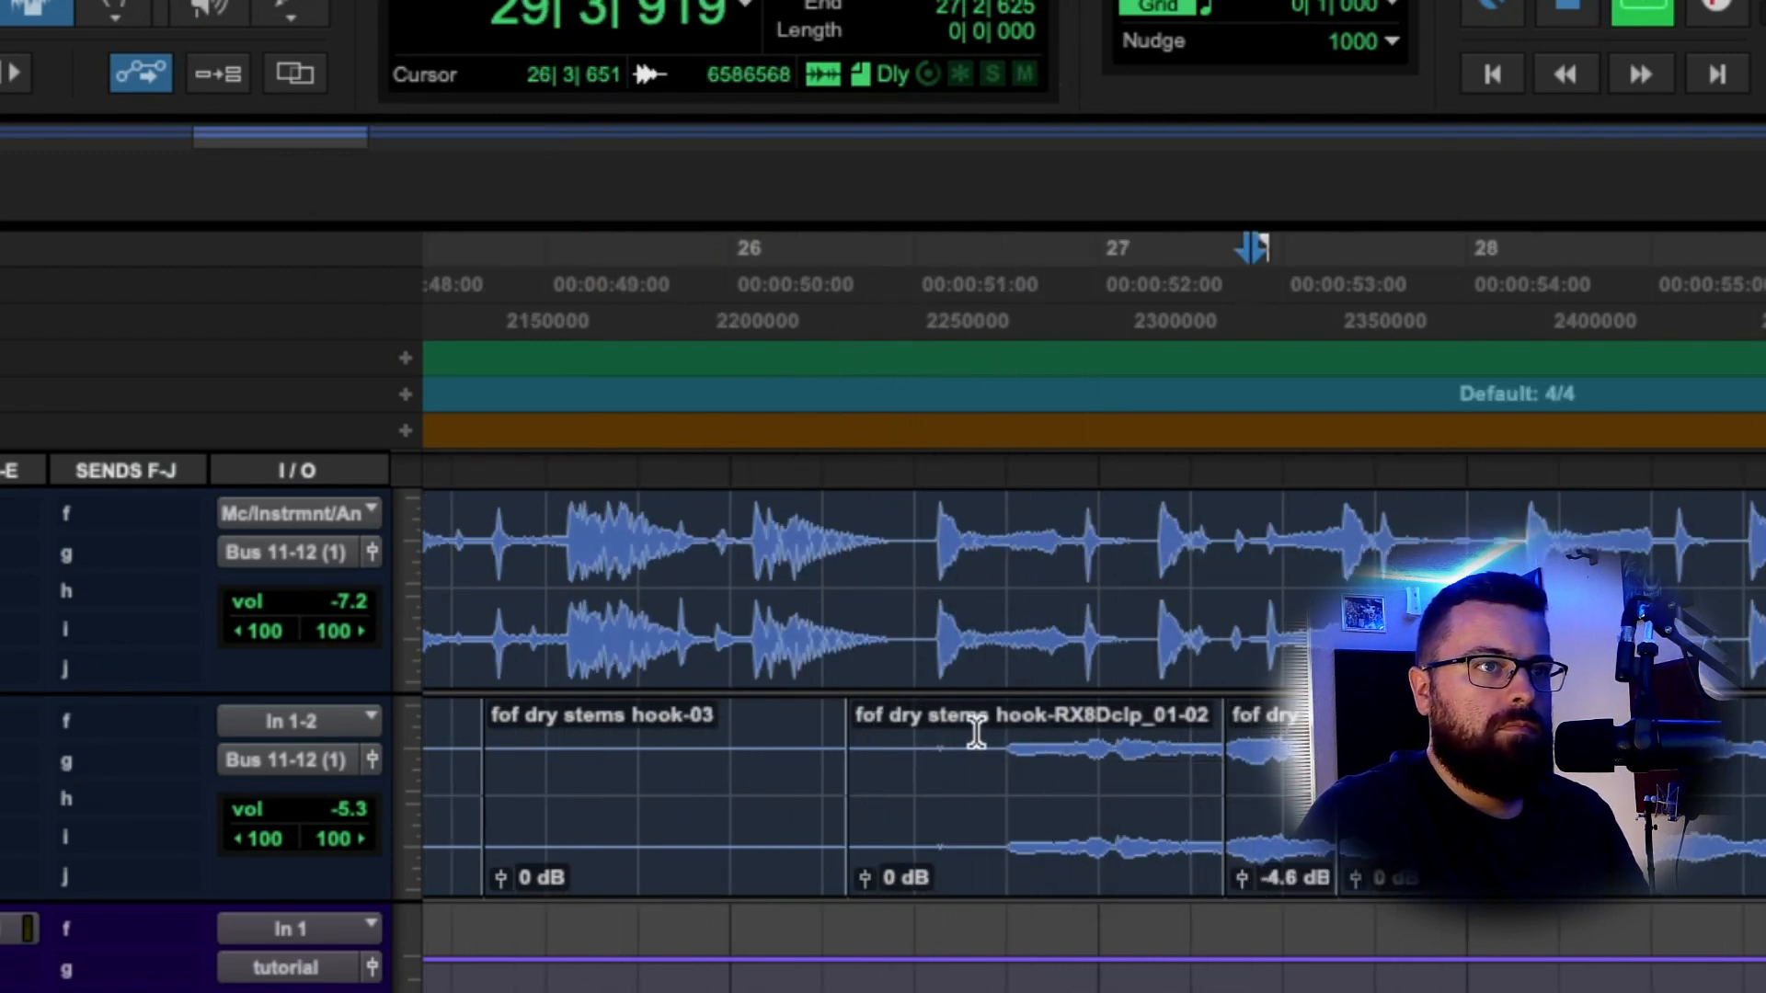
left_click(977, 732)
key("space")
left_click(3, 799)
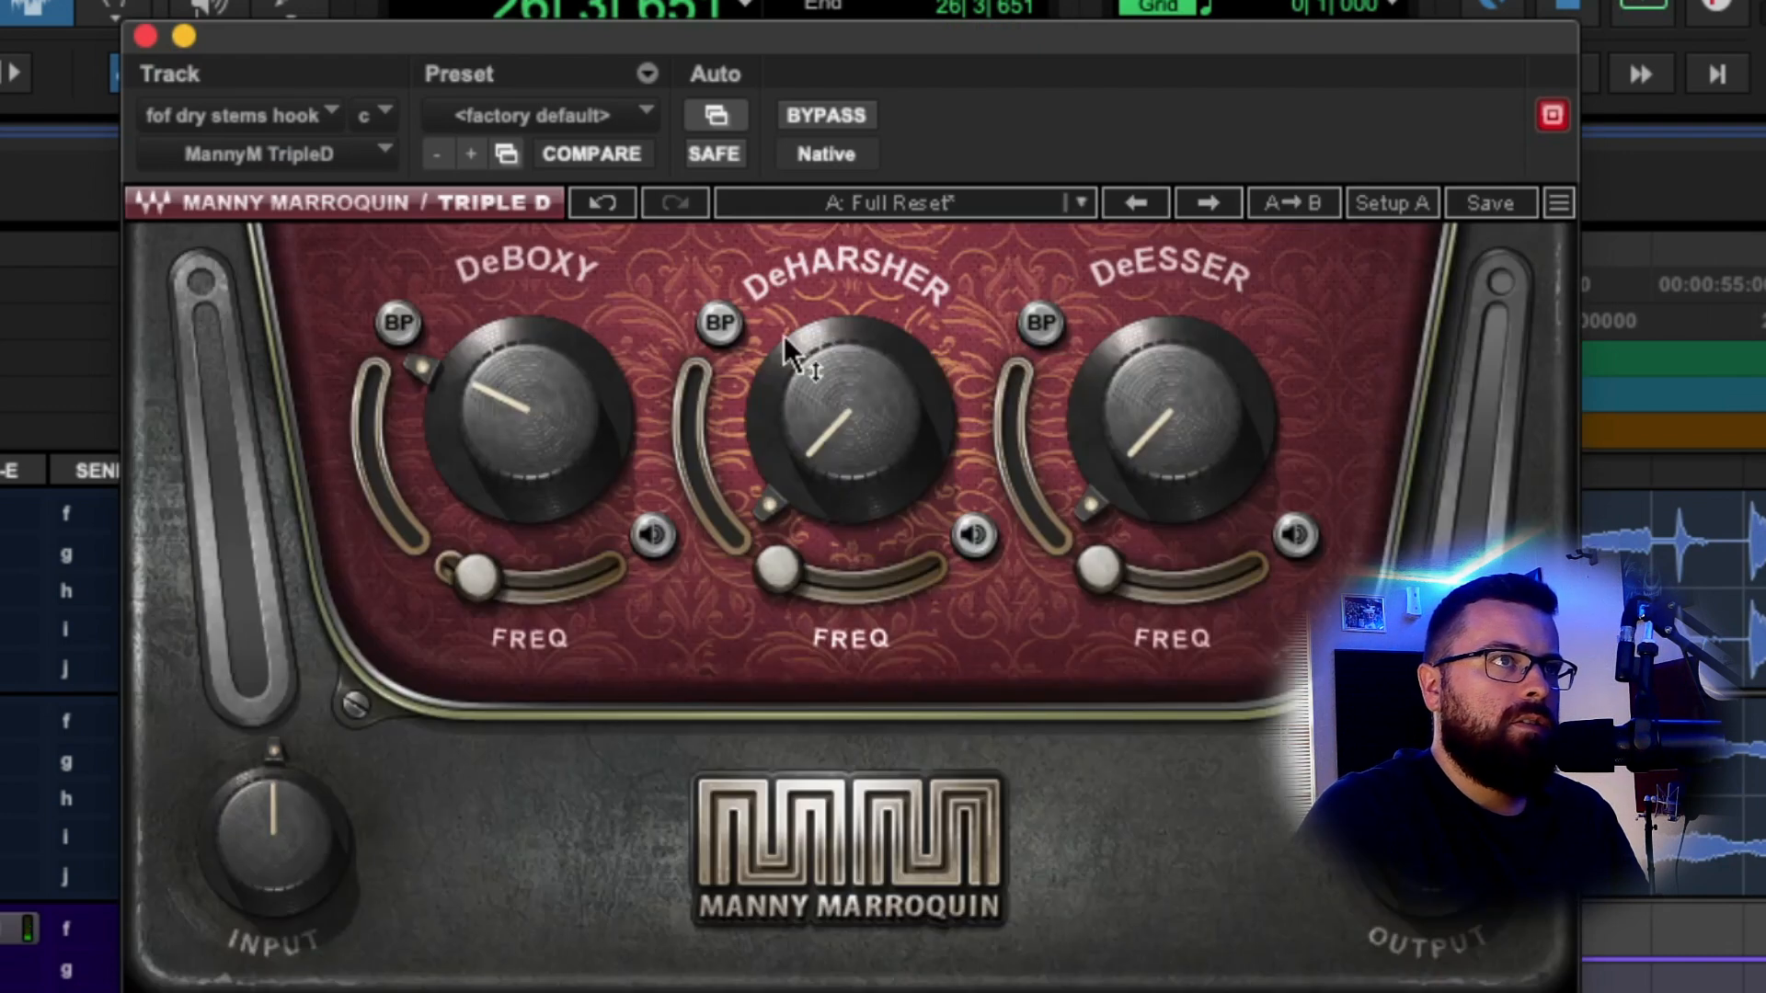
Solo the DeHarsher band, sweep its frequency to about 30.4, and retune its reduction amount.
left_click(974, 535)
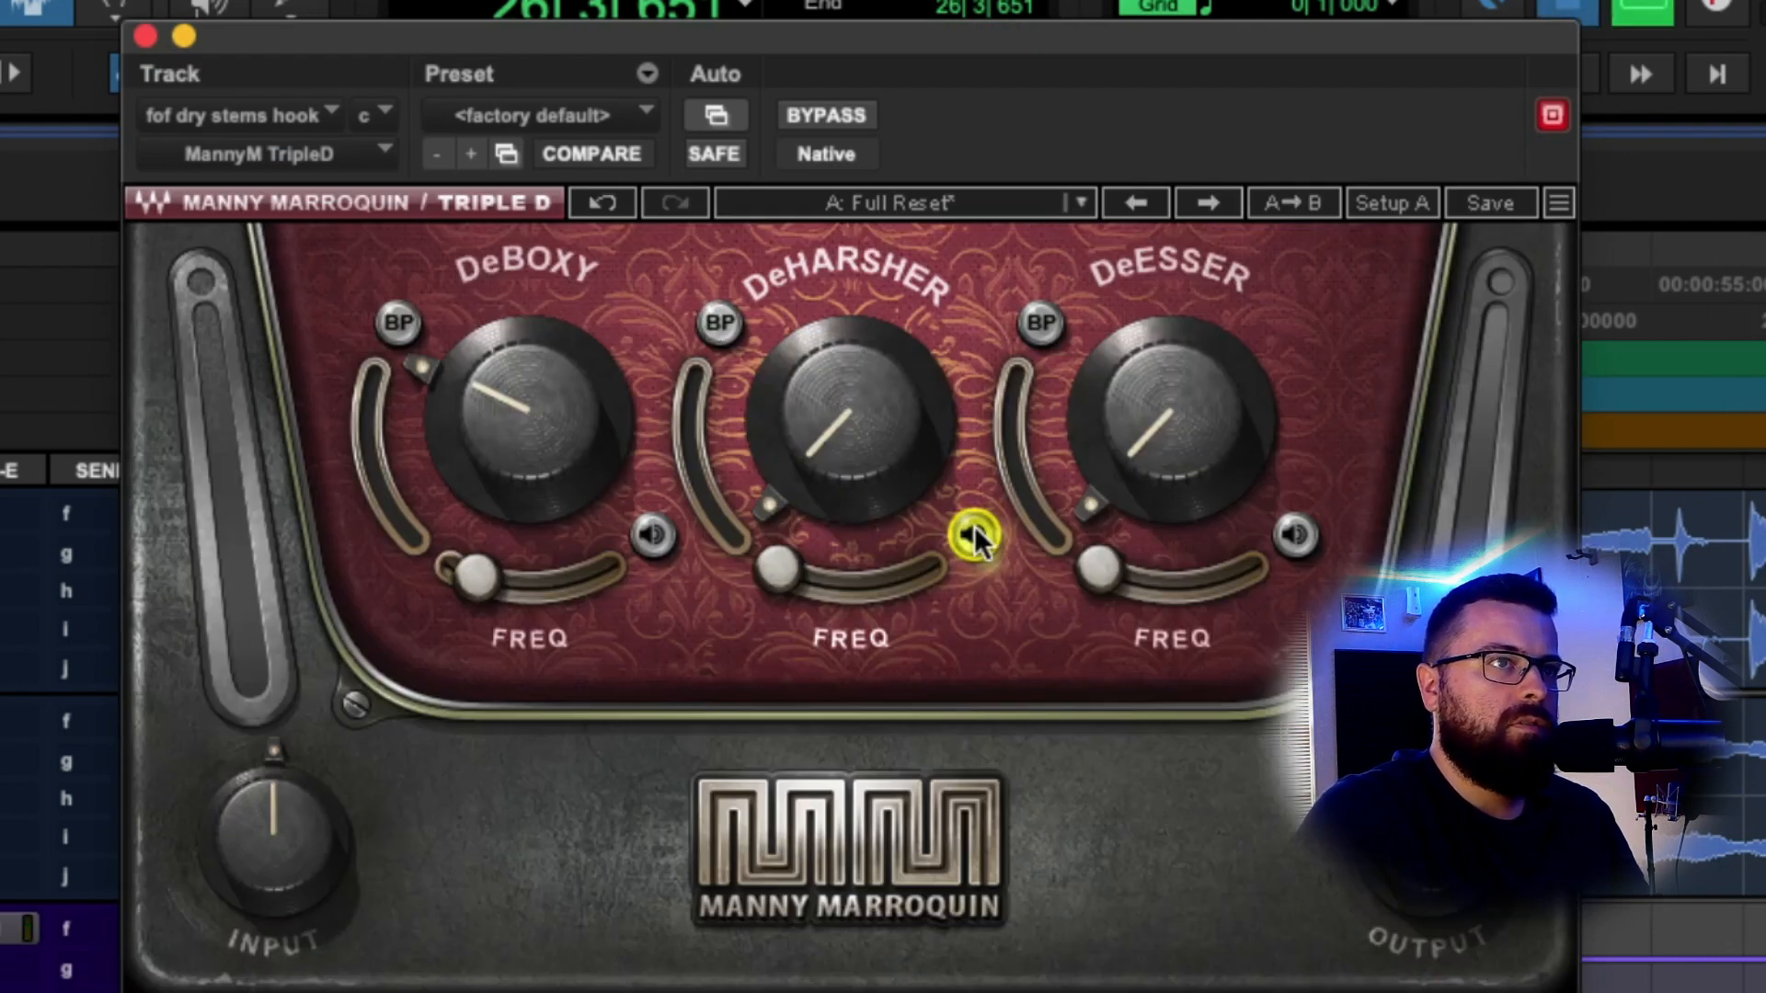
key("space")
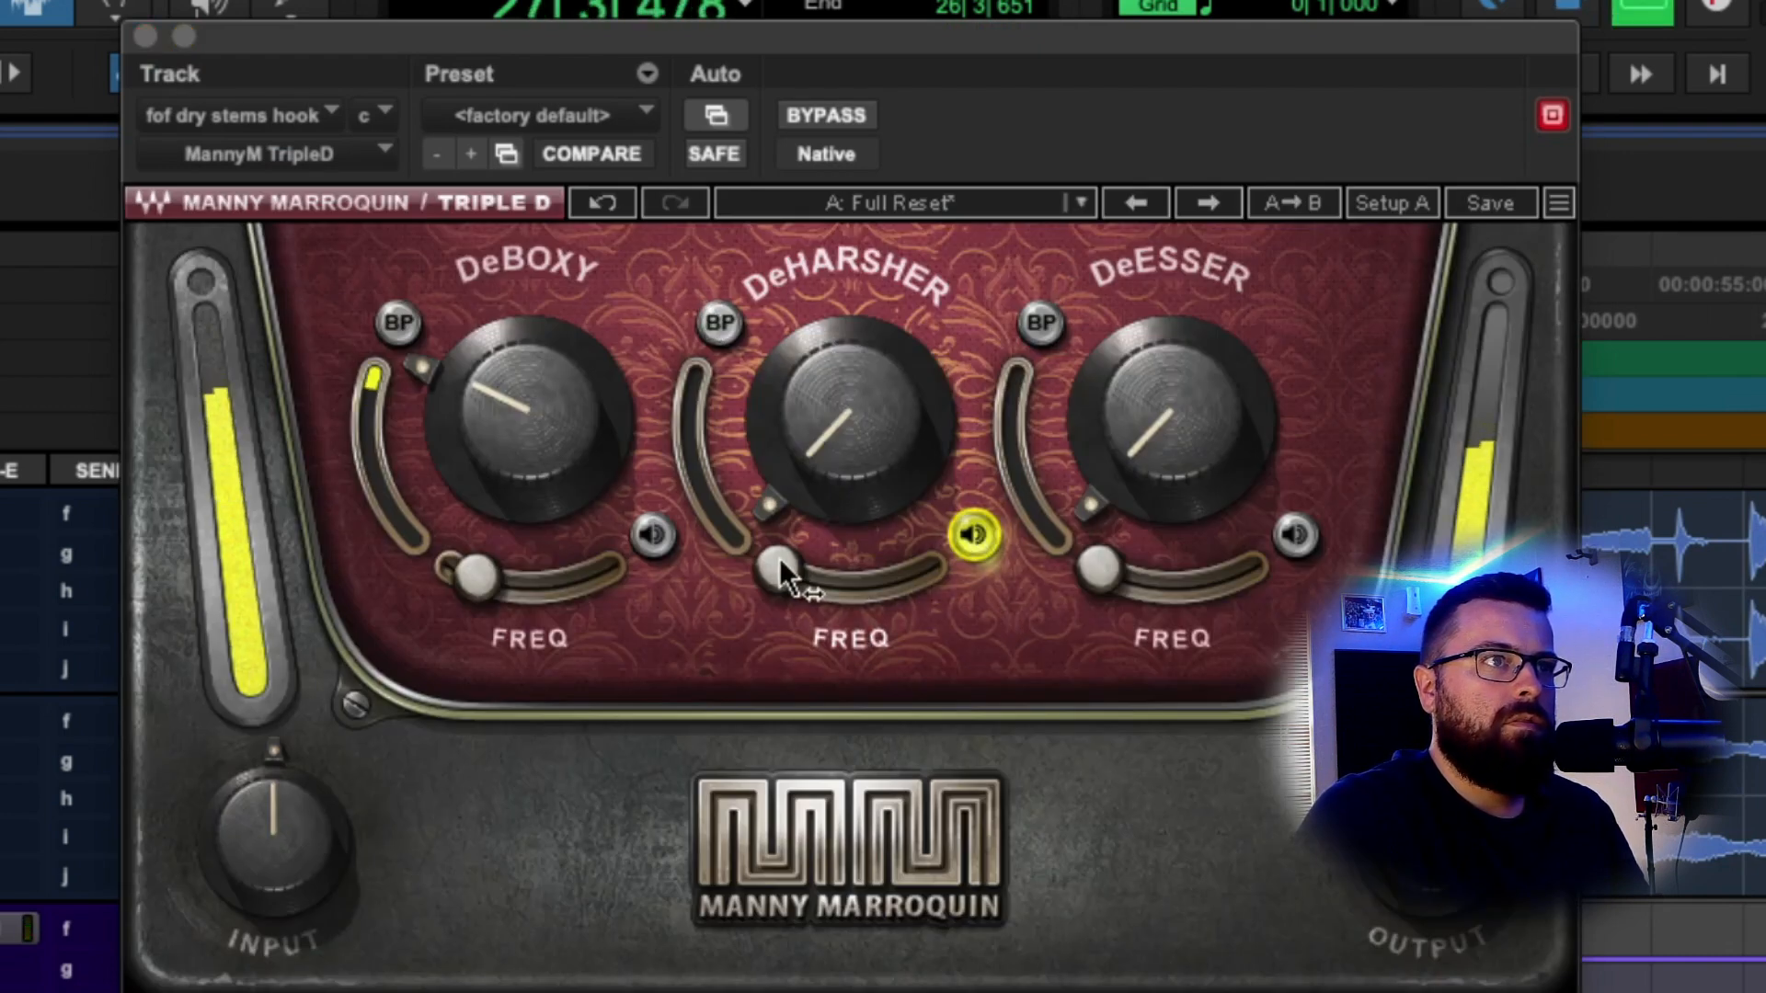
left_click_drag(778, 569, 826, 584)
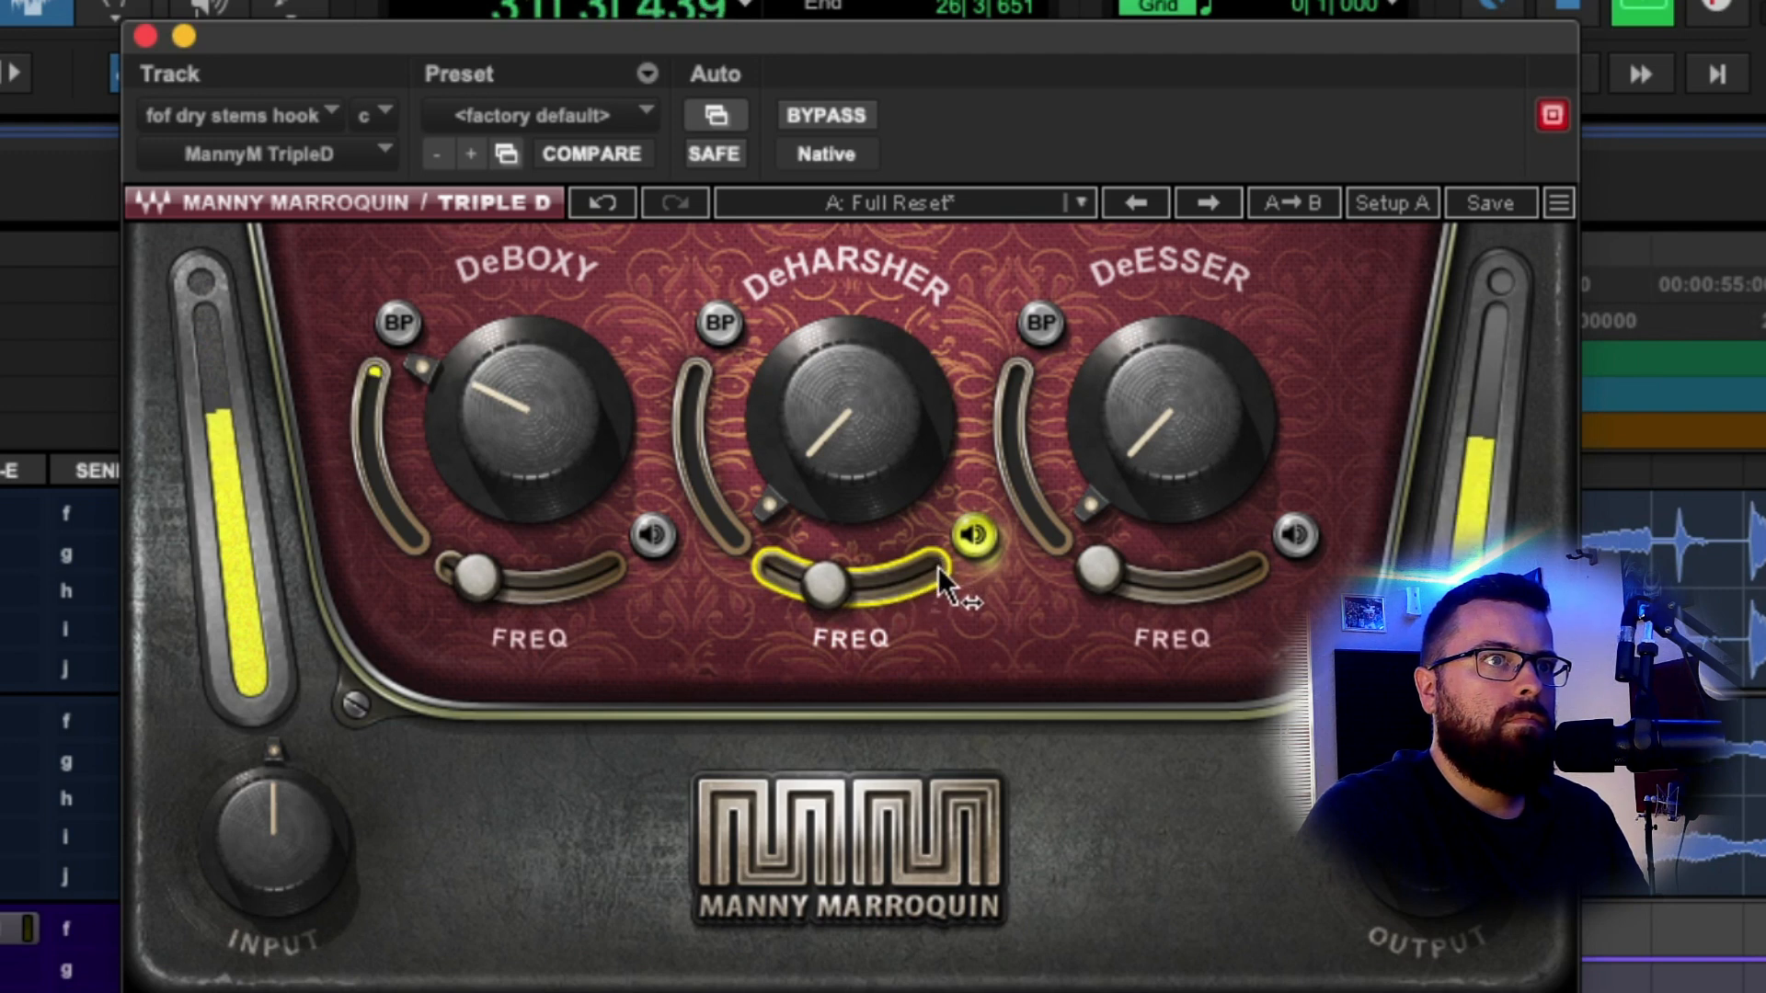
mouse_move(938, 567)
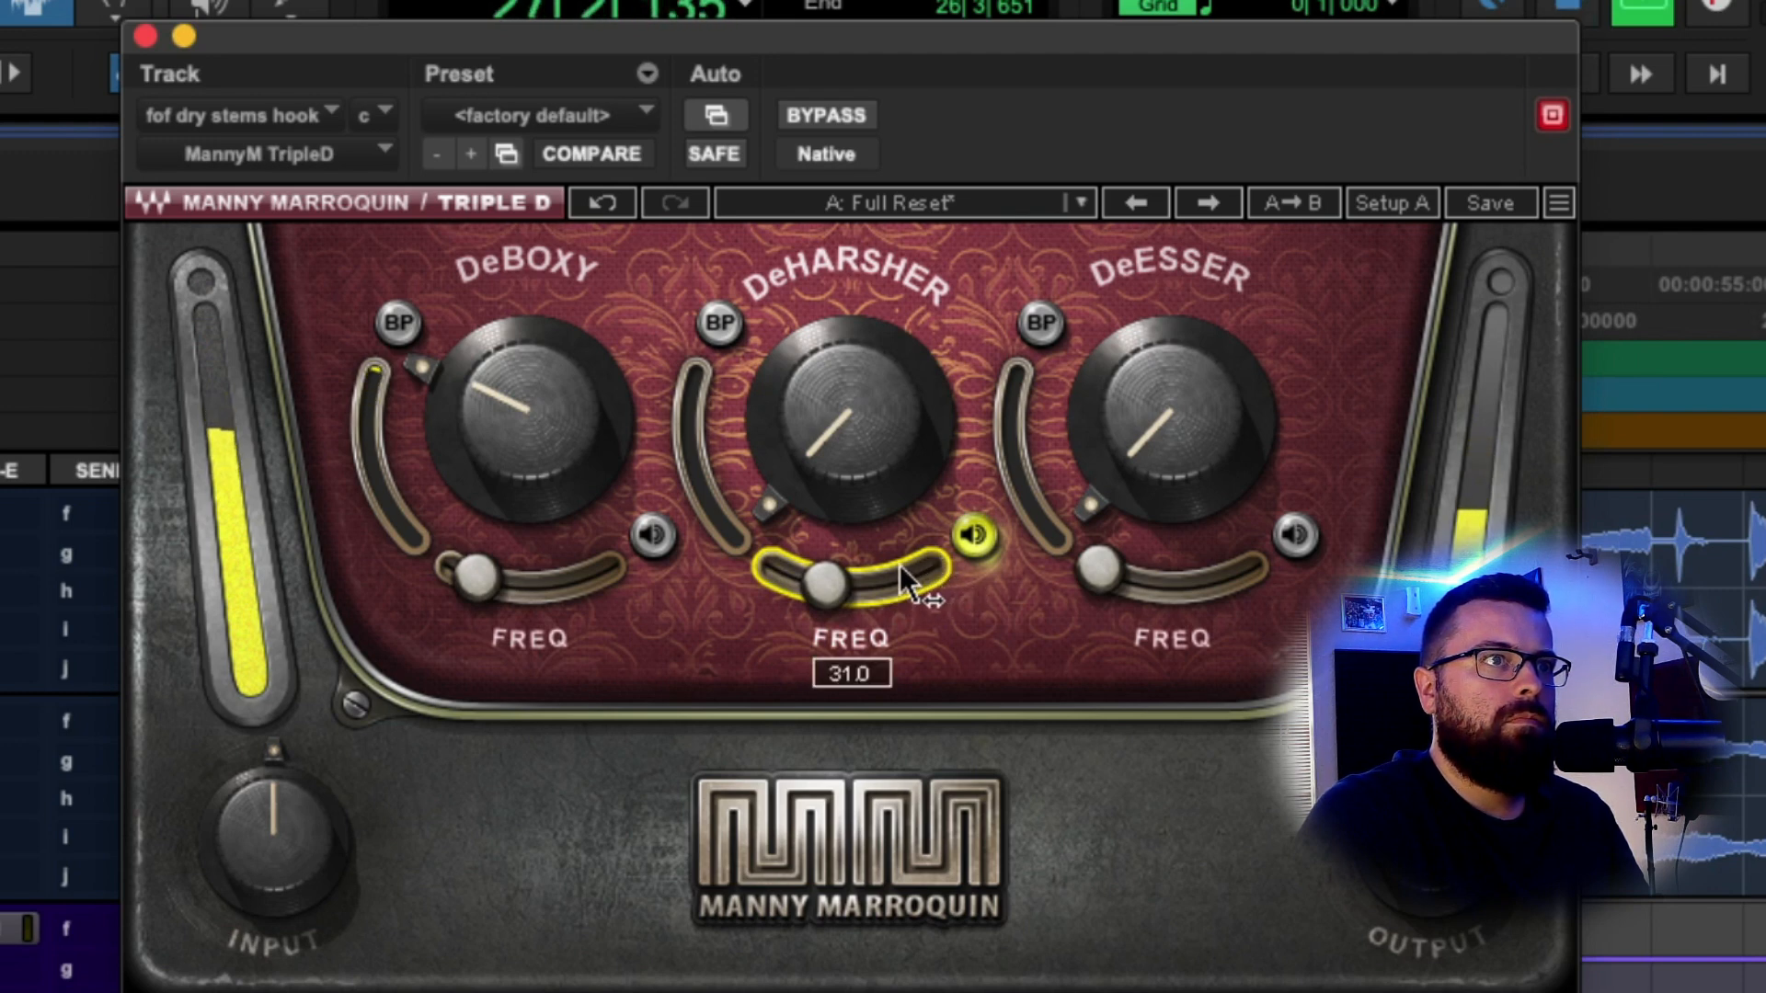
left_click_drag(864, 572, 822, 581)
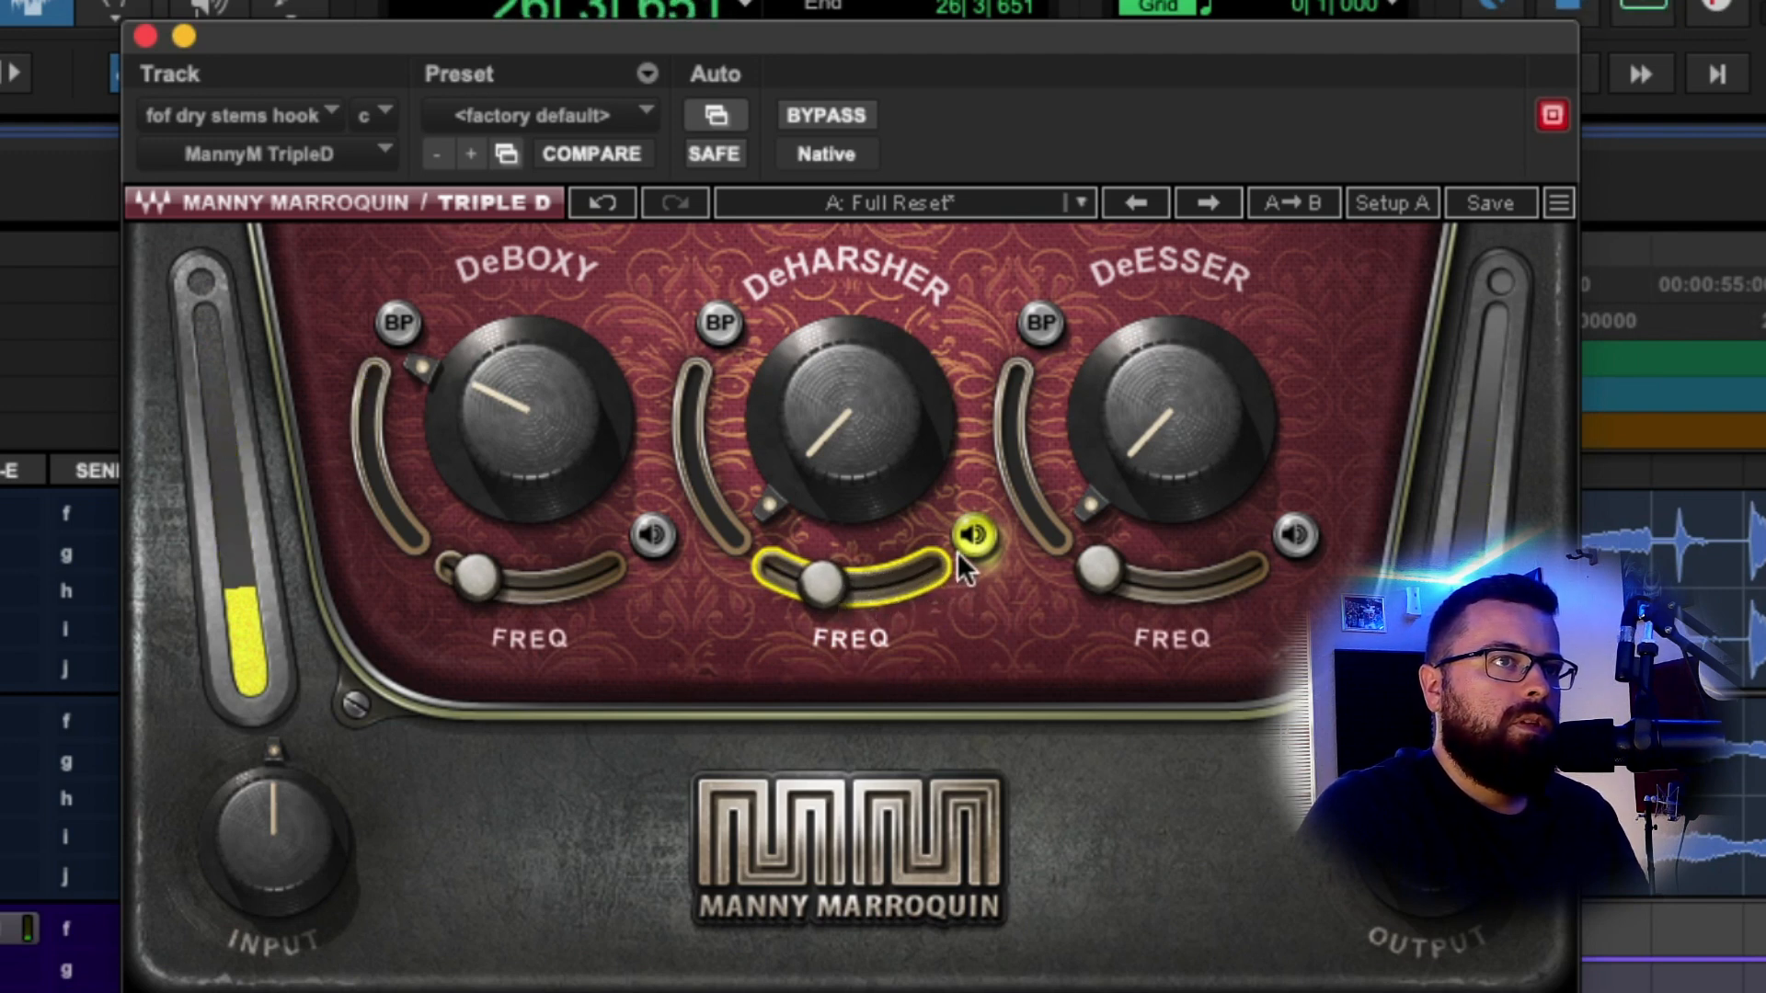
left_click_drag(861, 432, 861, 409)
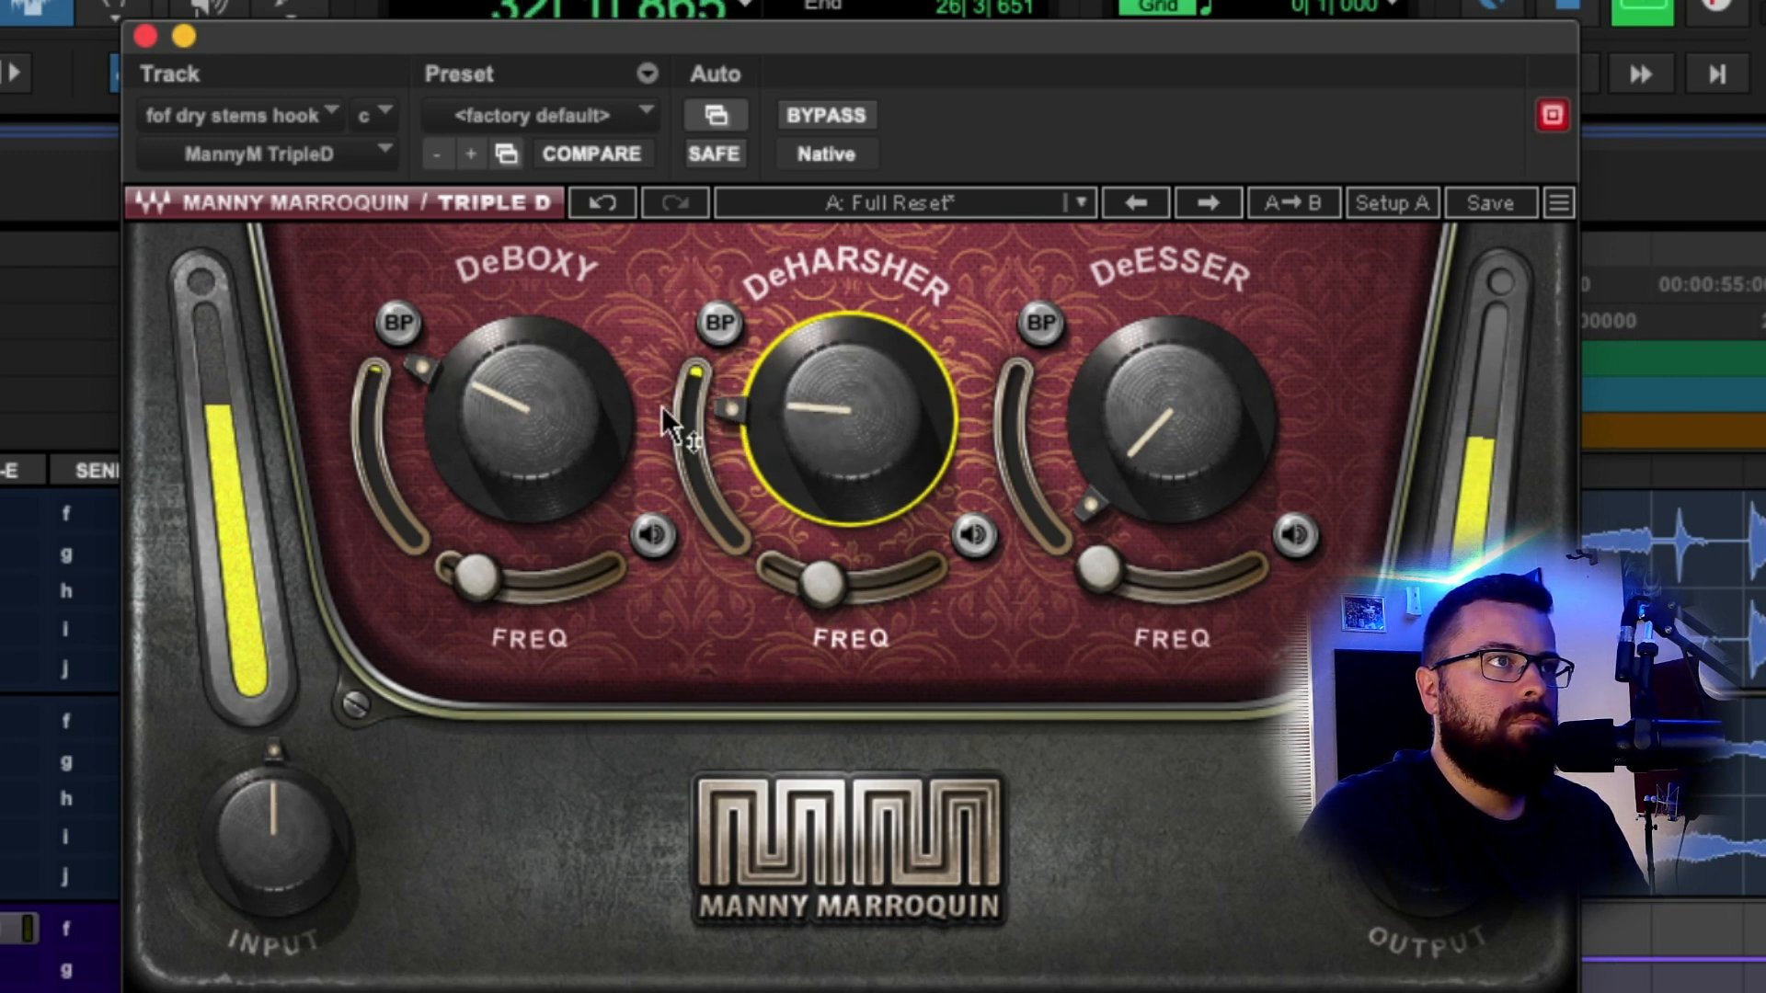
Raise DeBoxy to 29.4, A/B against bypass, set Triple D output to -0.1, and close it.
left_click_drag(529, 419, 552, 410)
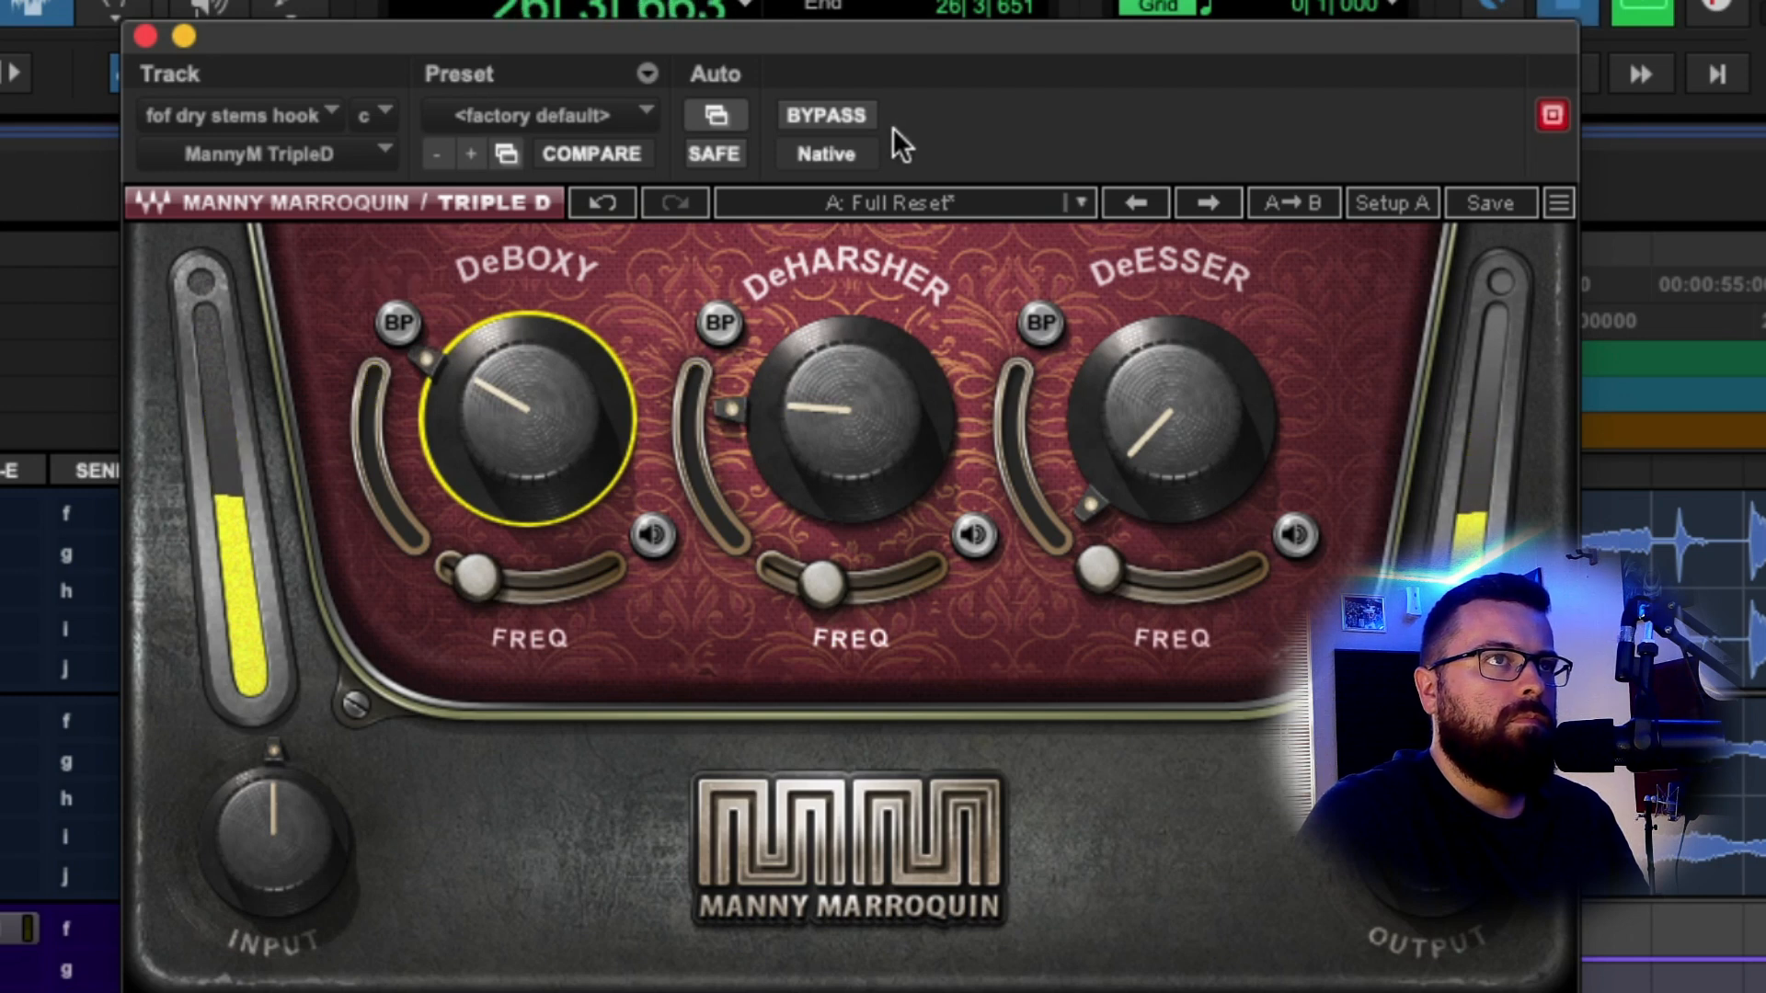
left_click(843, 114)
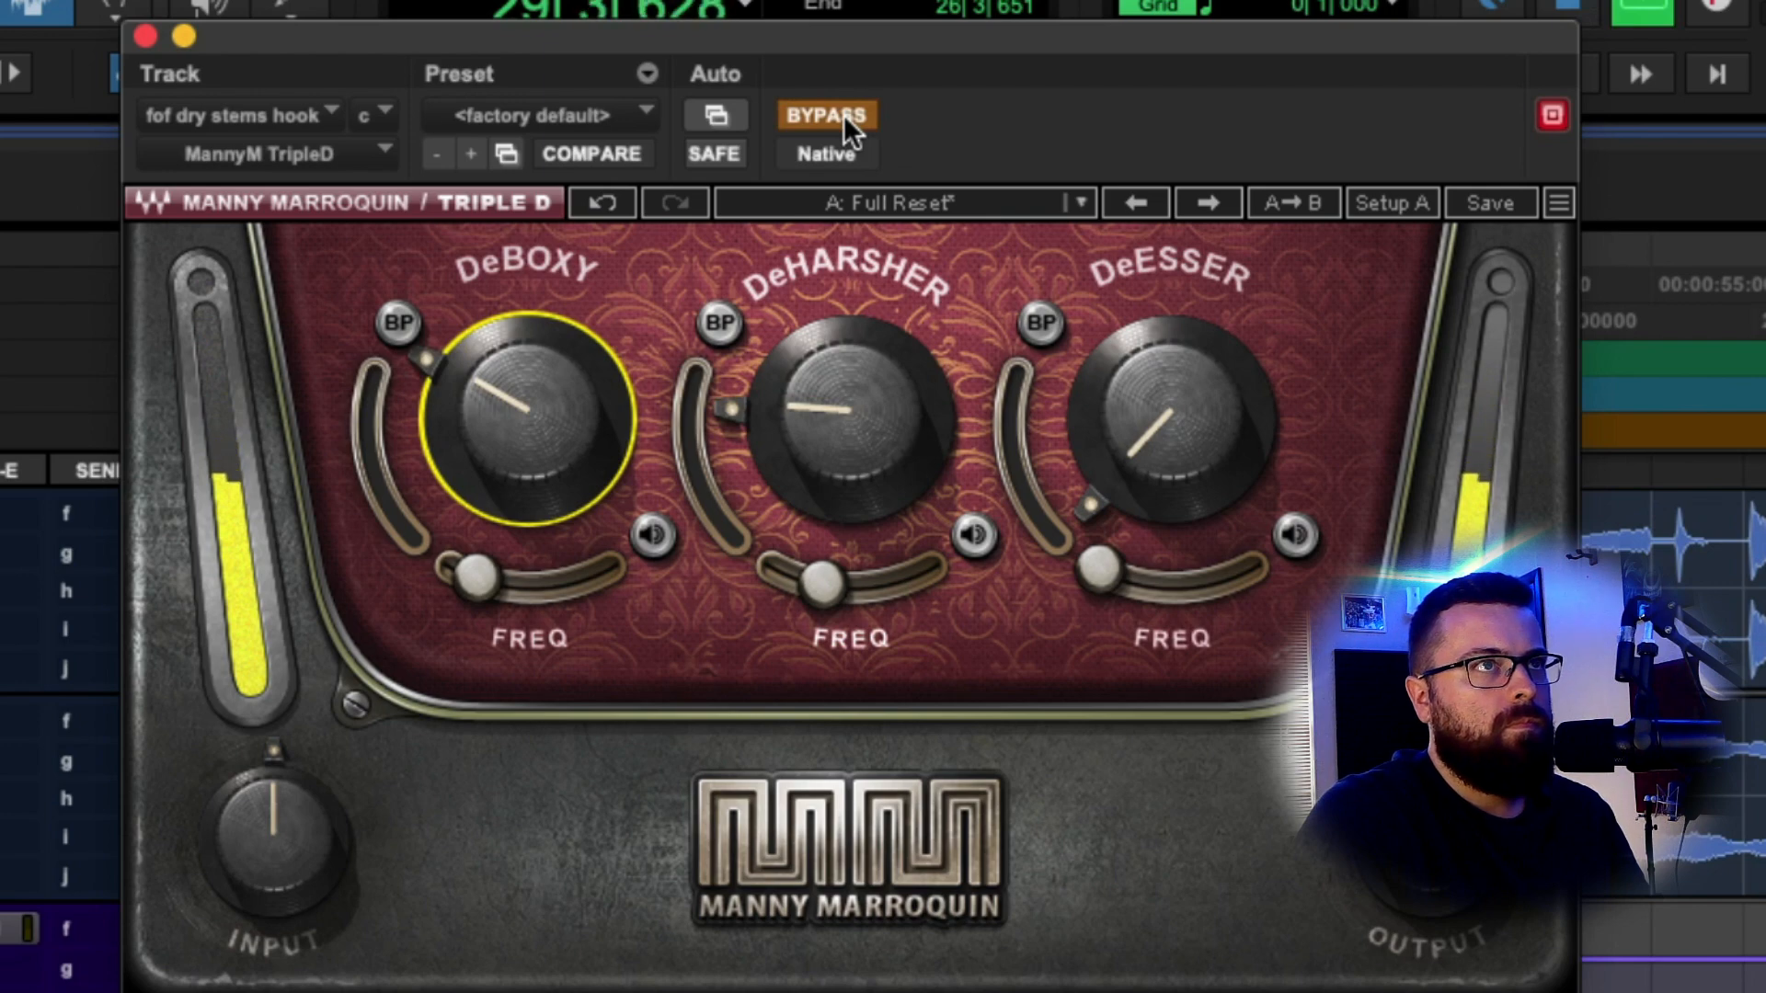
left_click(843, 114)
left_click_drag(1428, 839, 1428, 844)
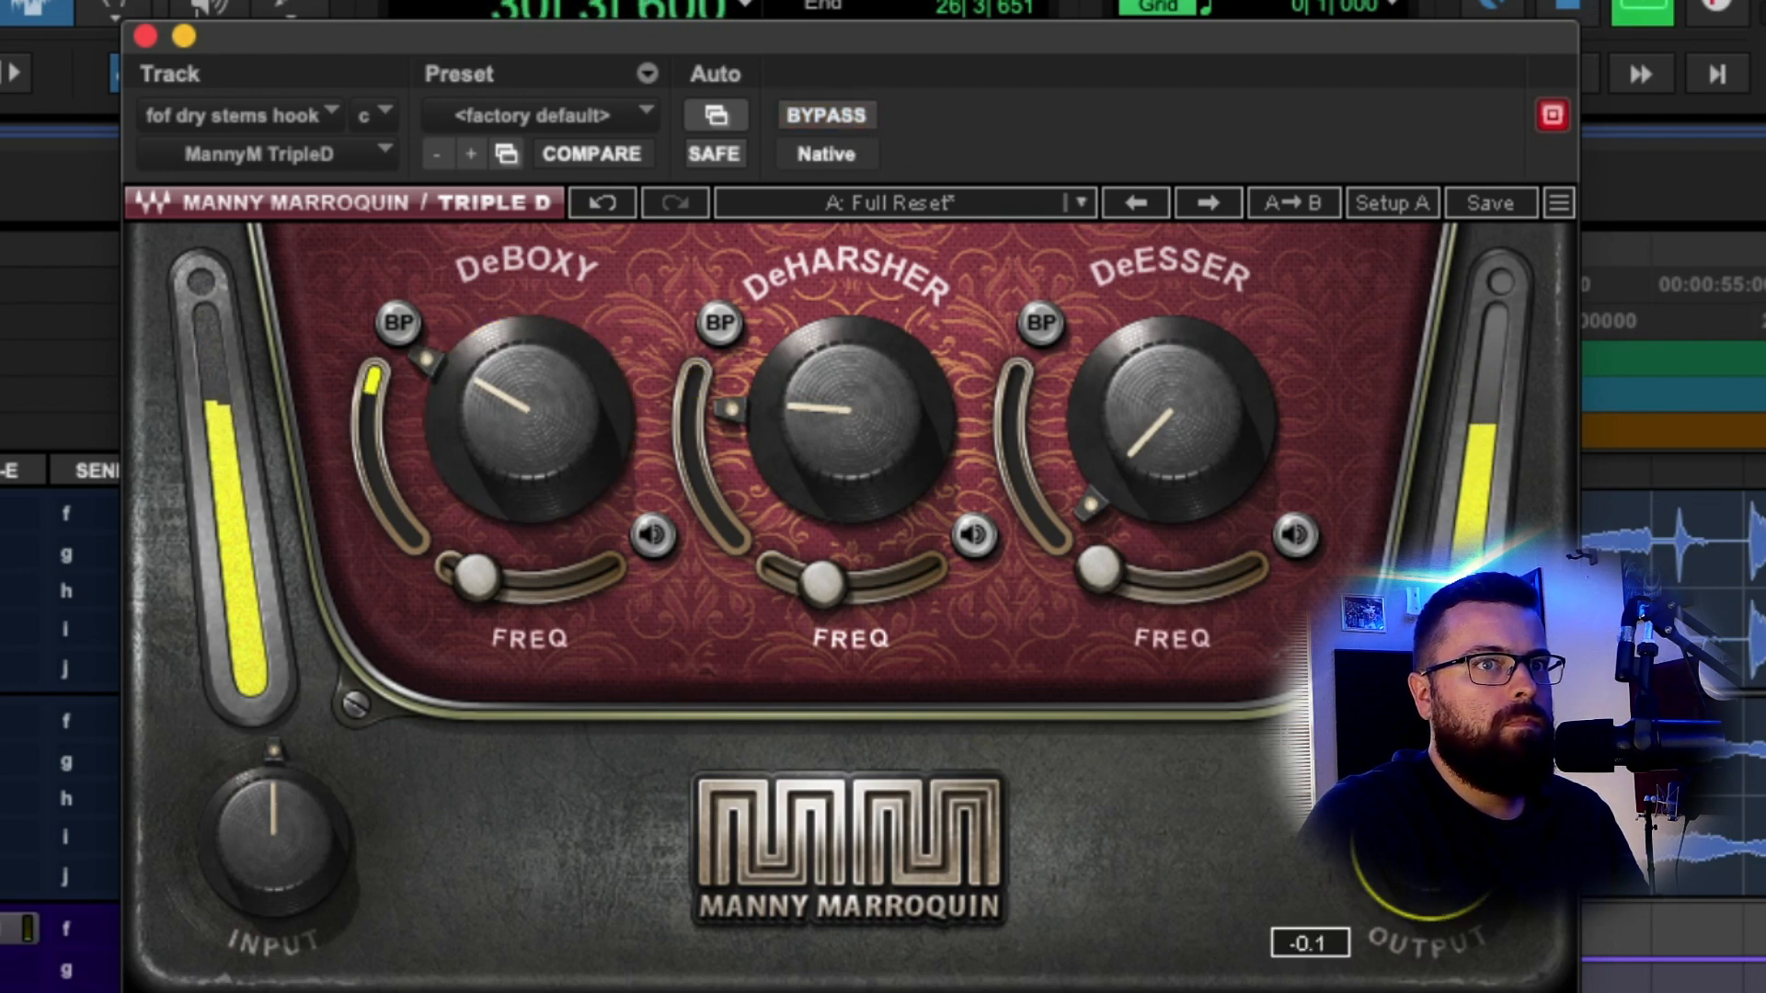
left_click(145, 36)
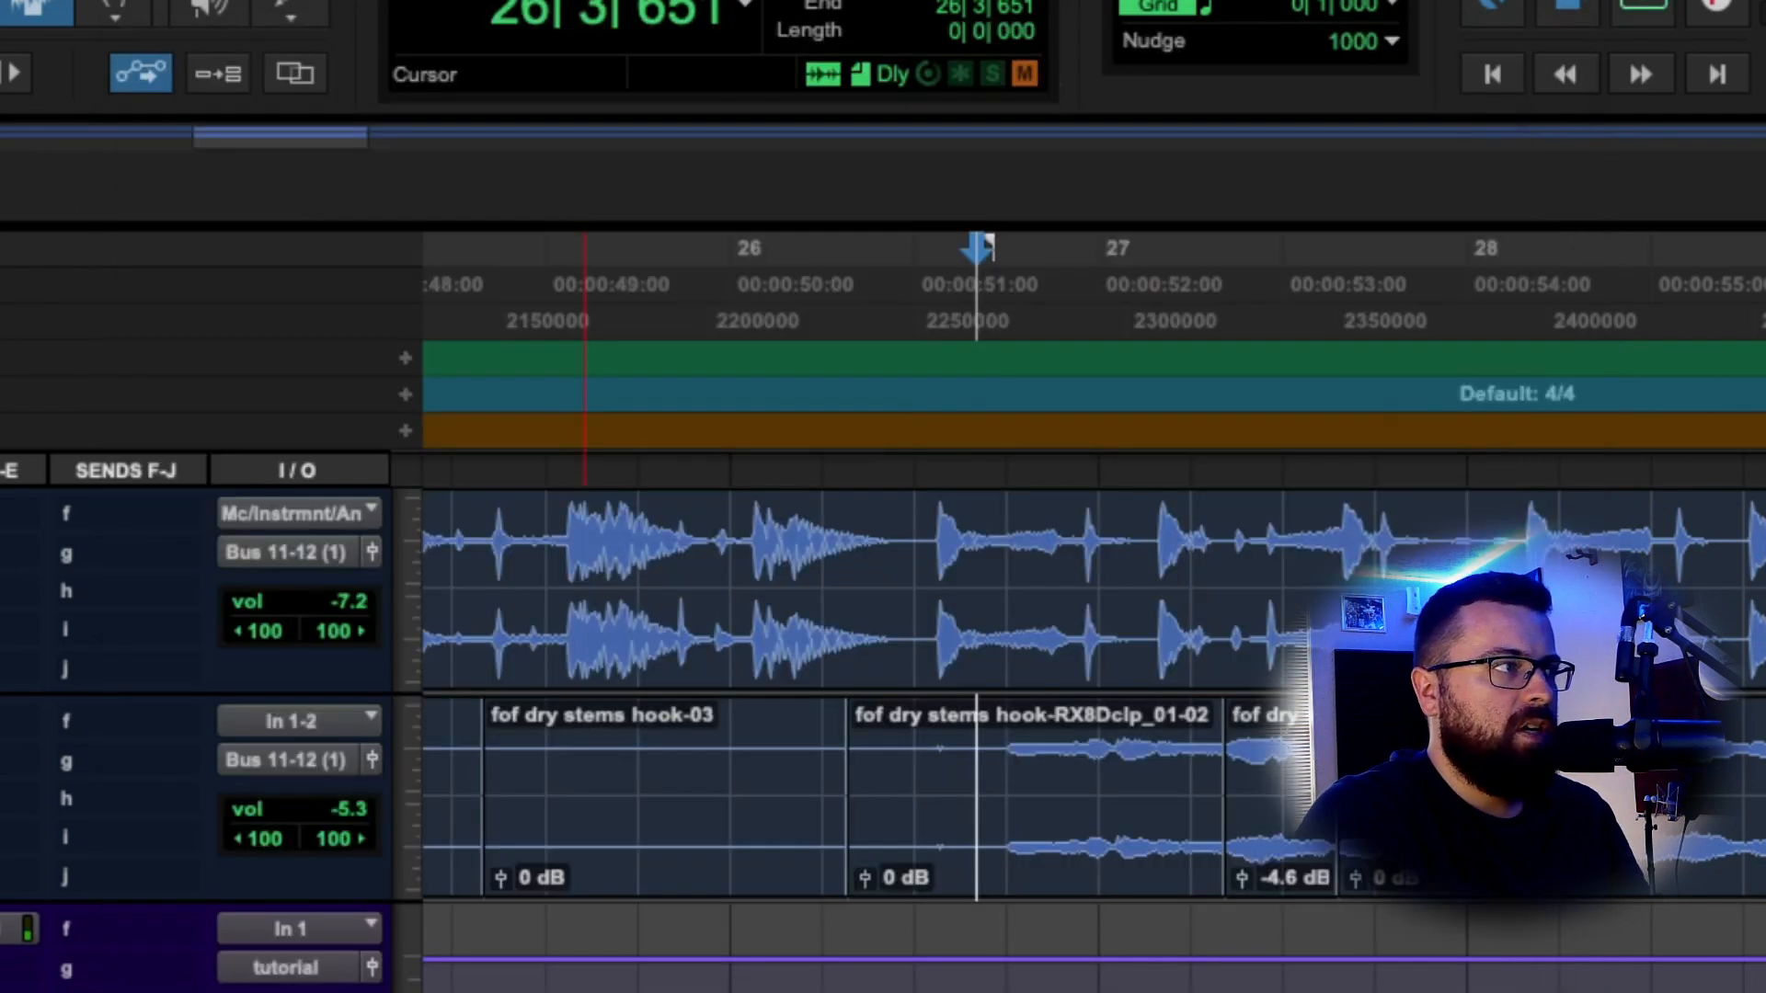
Play from 26|4|004 and raise the hook track volume from -5.3 to -4.6 dB.
left_click(1005, 736)
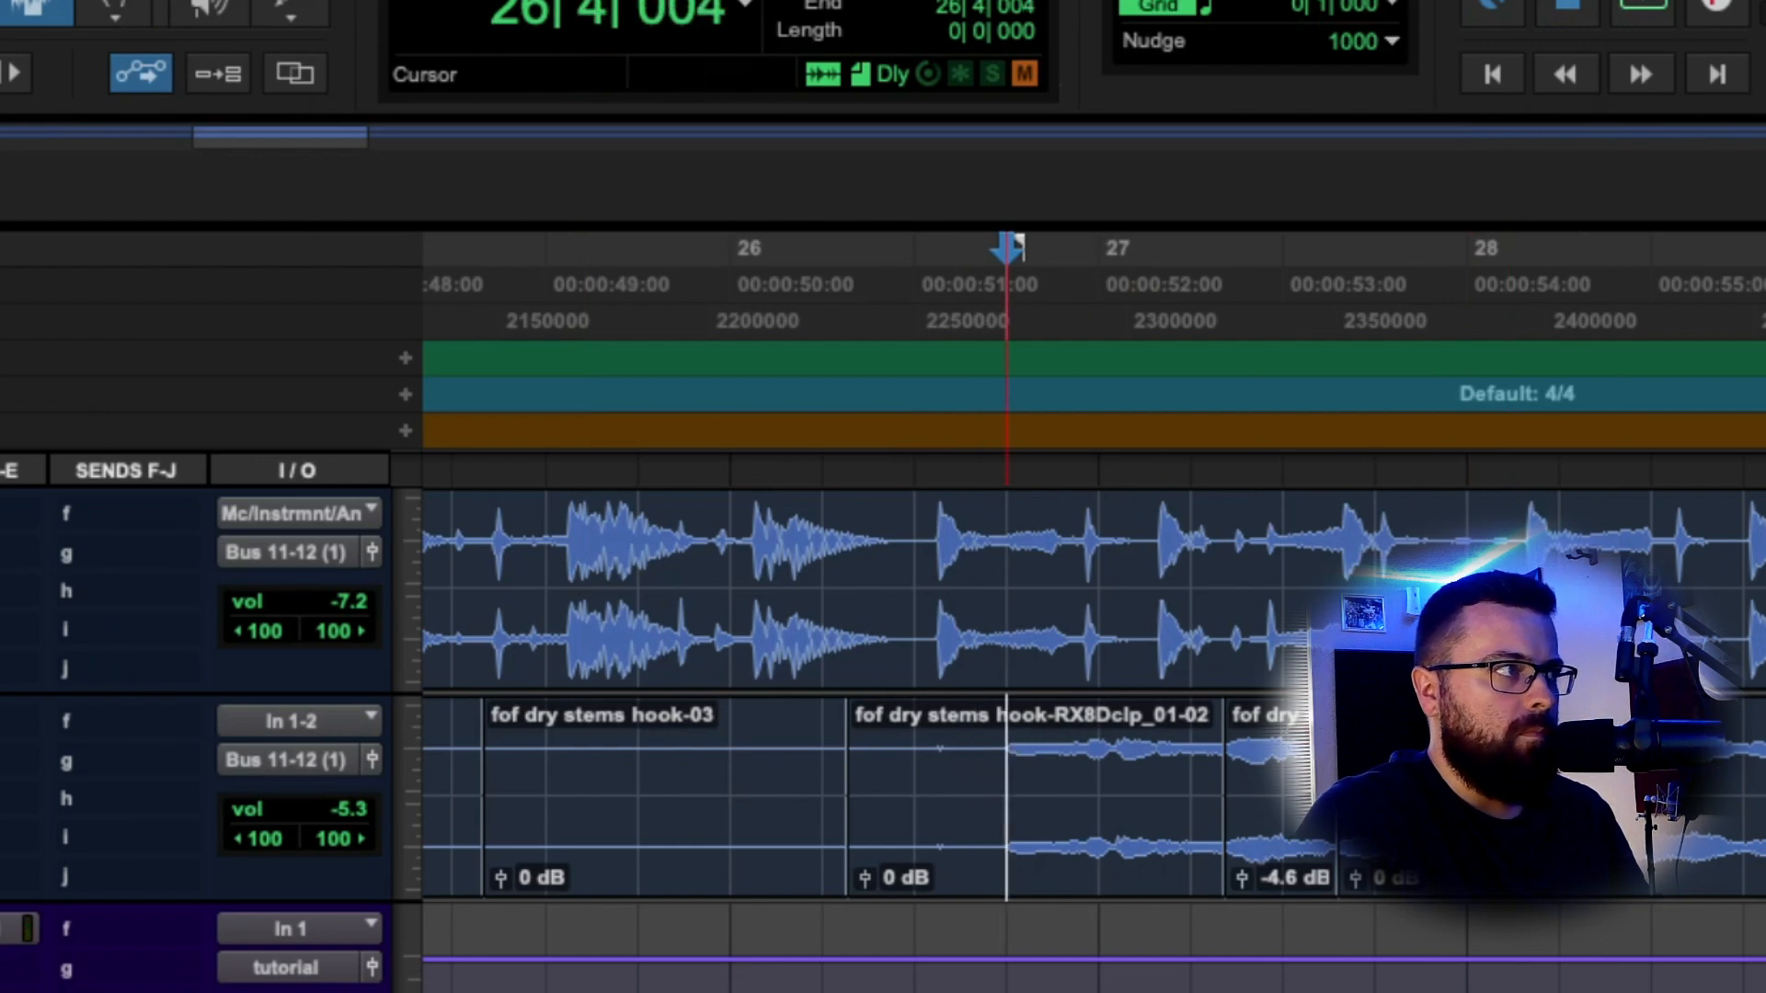
key("space")
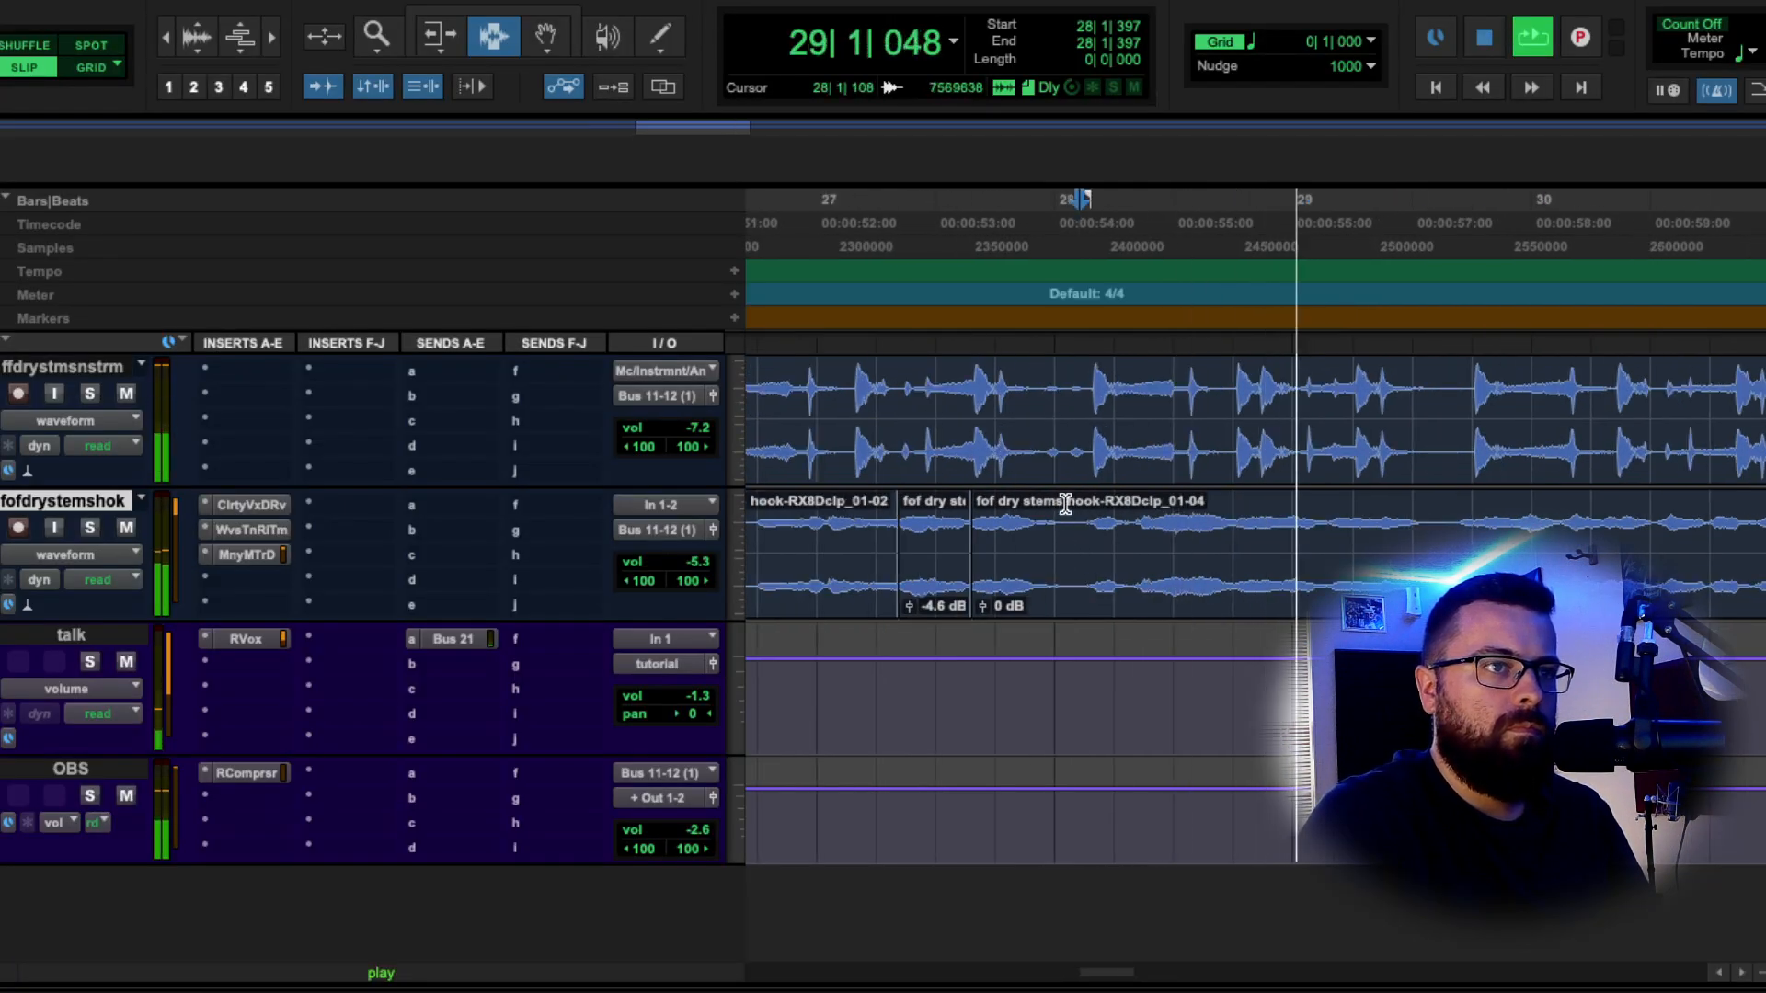
left_click_drag(701, 574, 720, 528)
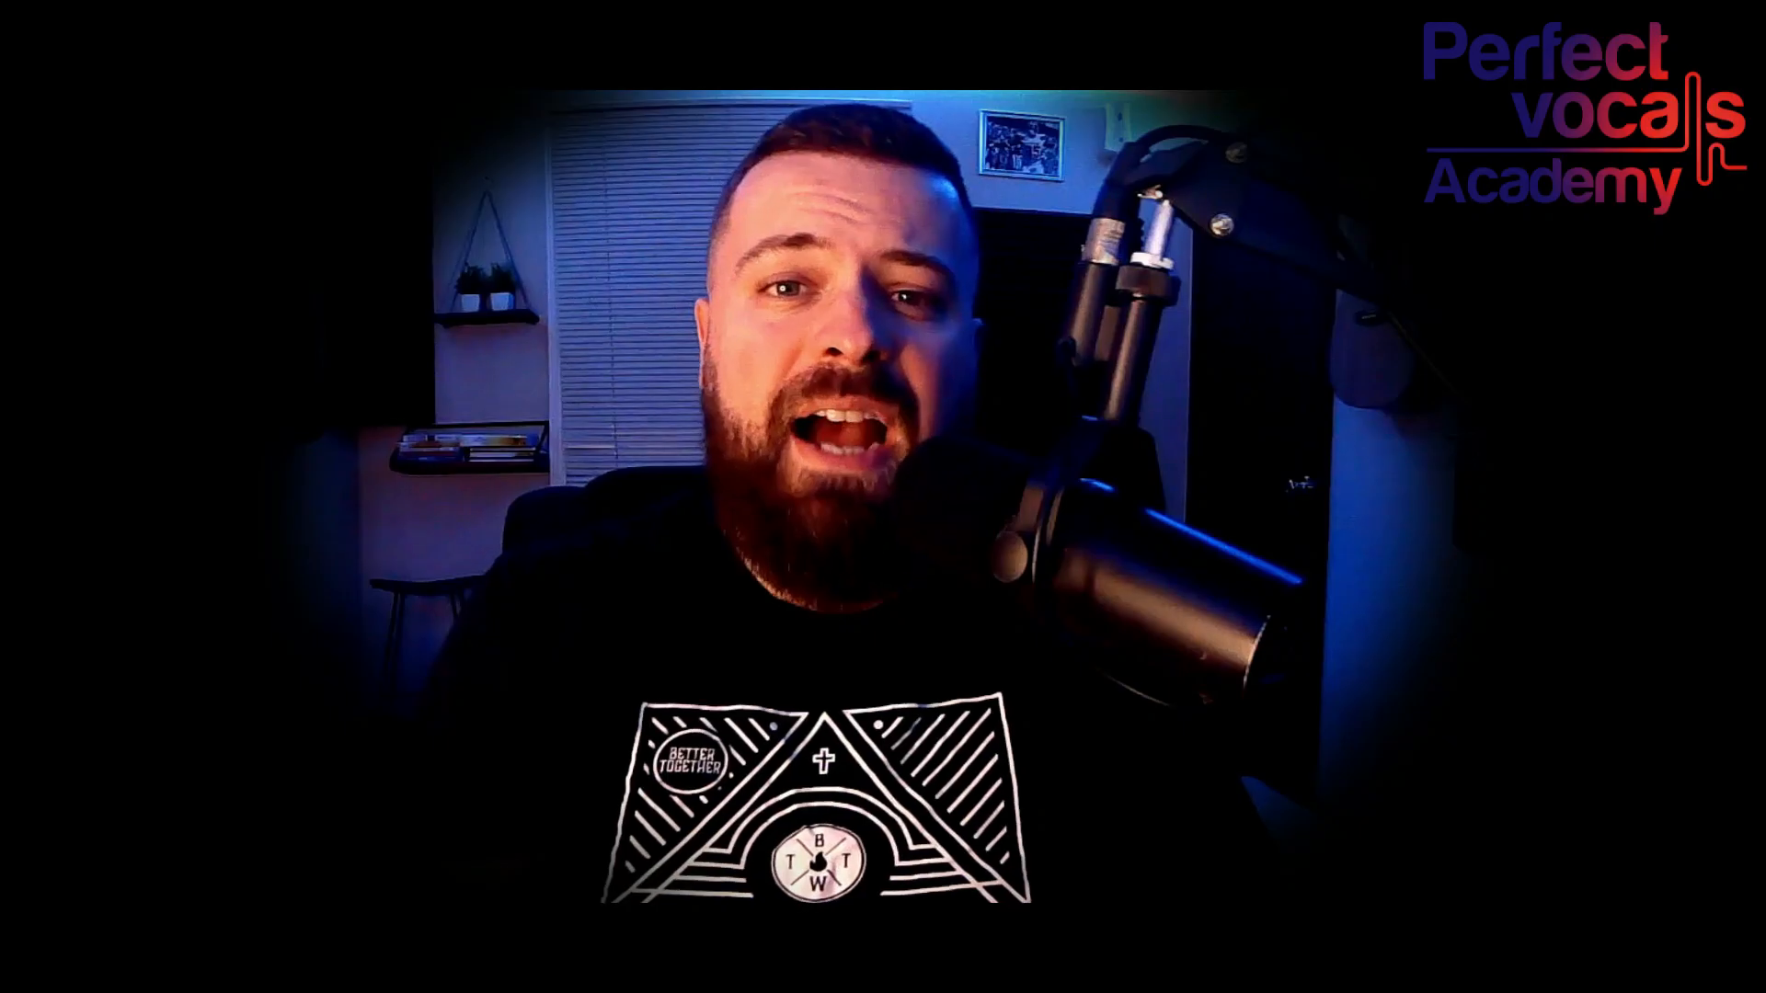
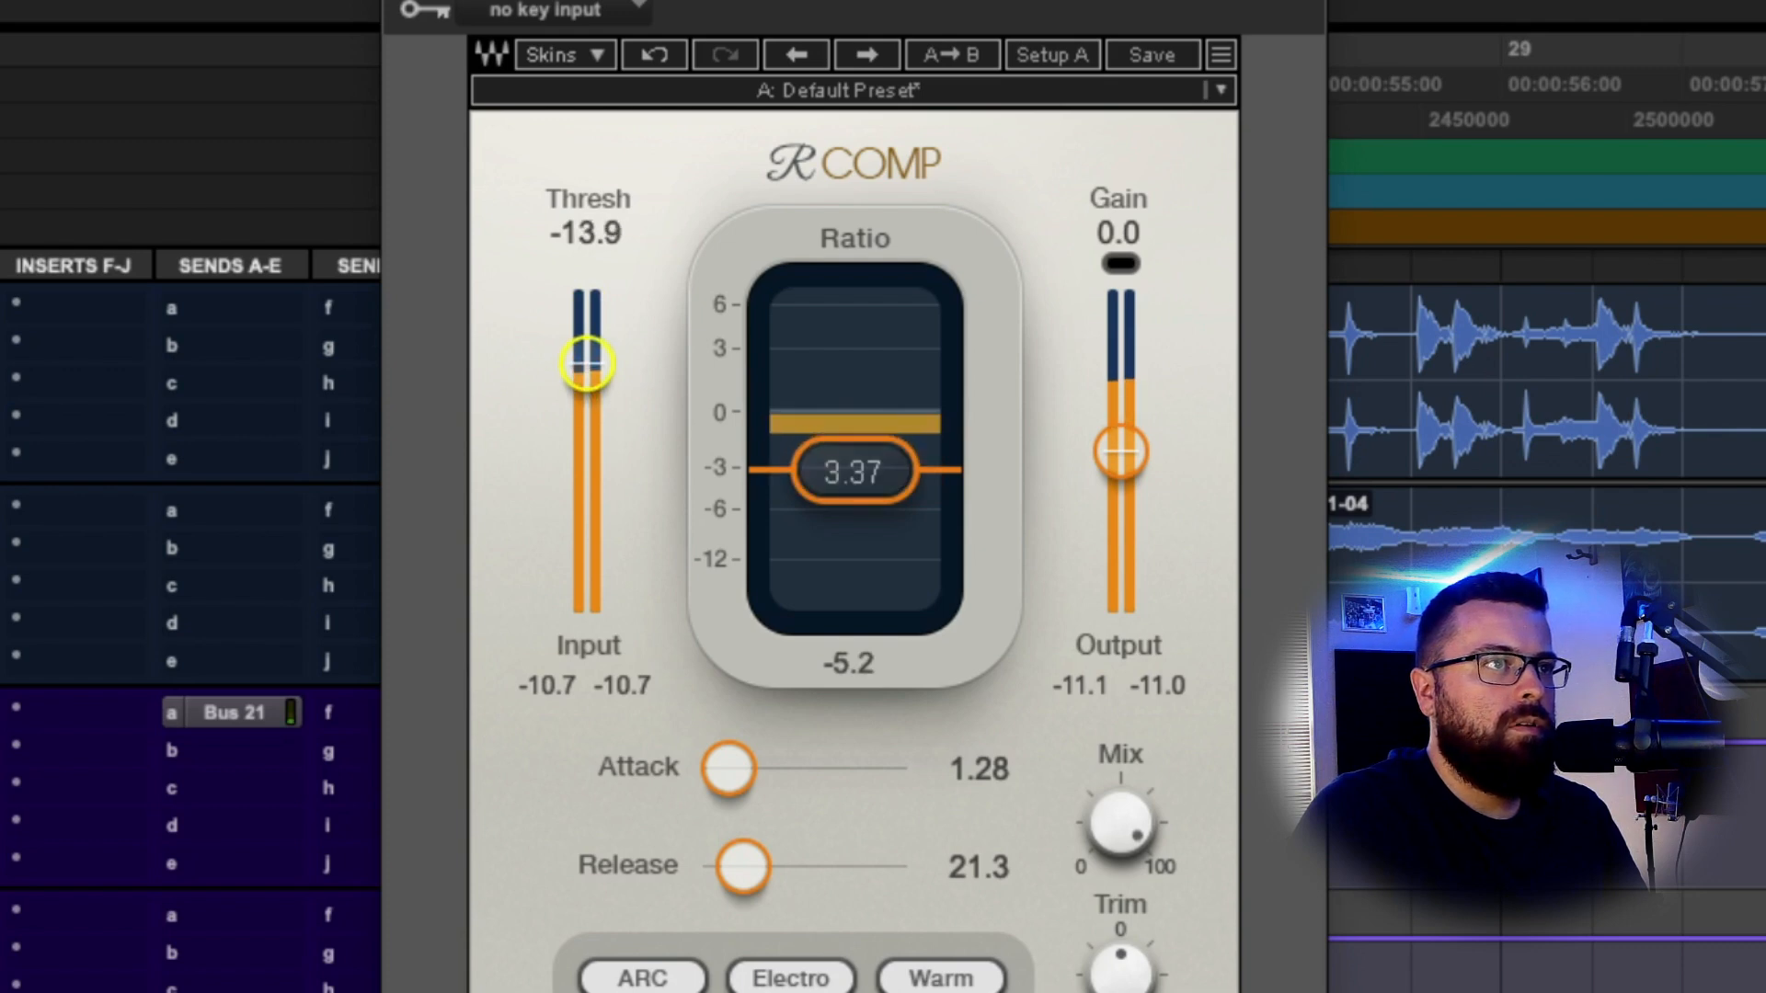
Drag R Comp threshold to -17.5, settle makeup gain at 2.4 after trying 3.4, and set mix near 76.
left_click_drag(1120, 451, 1121, 440)
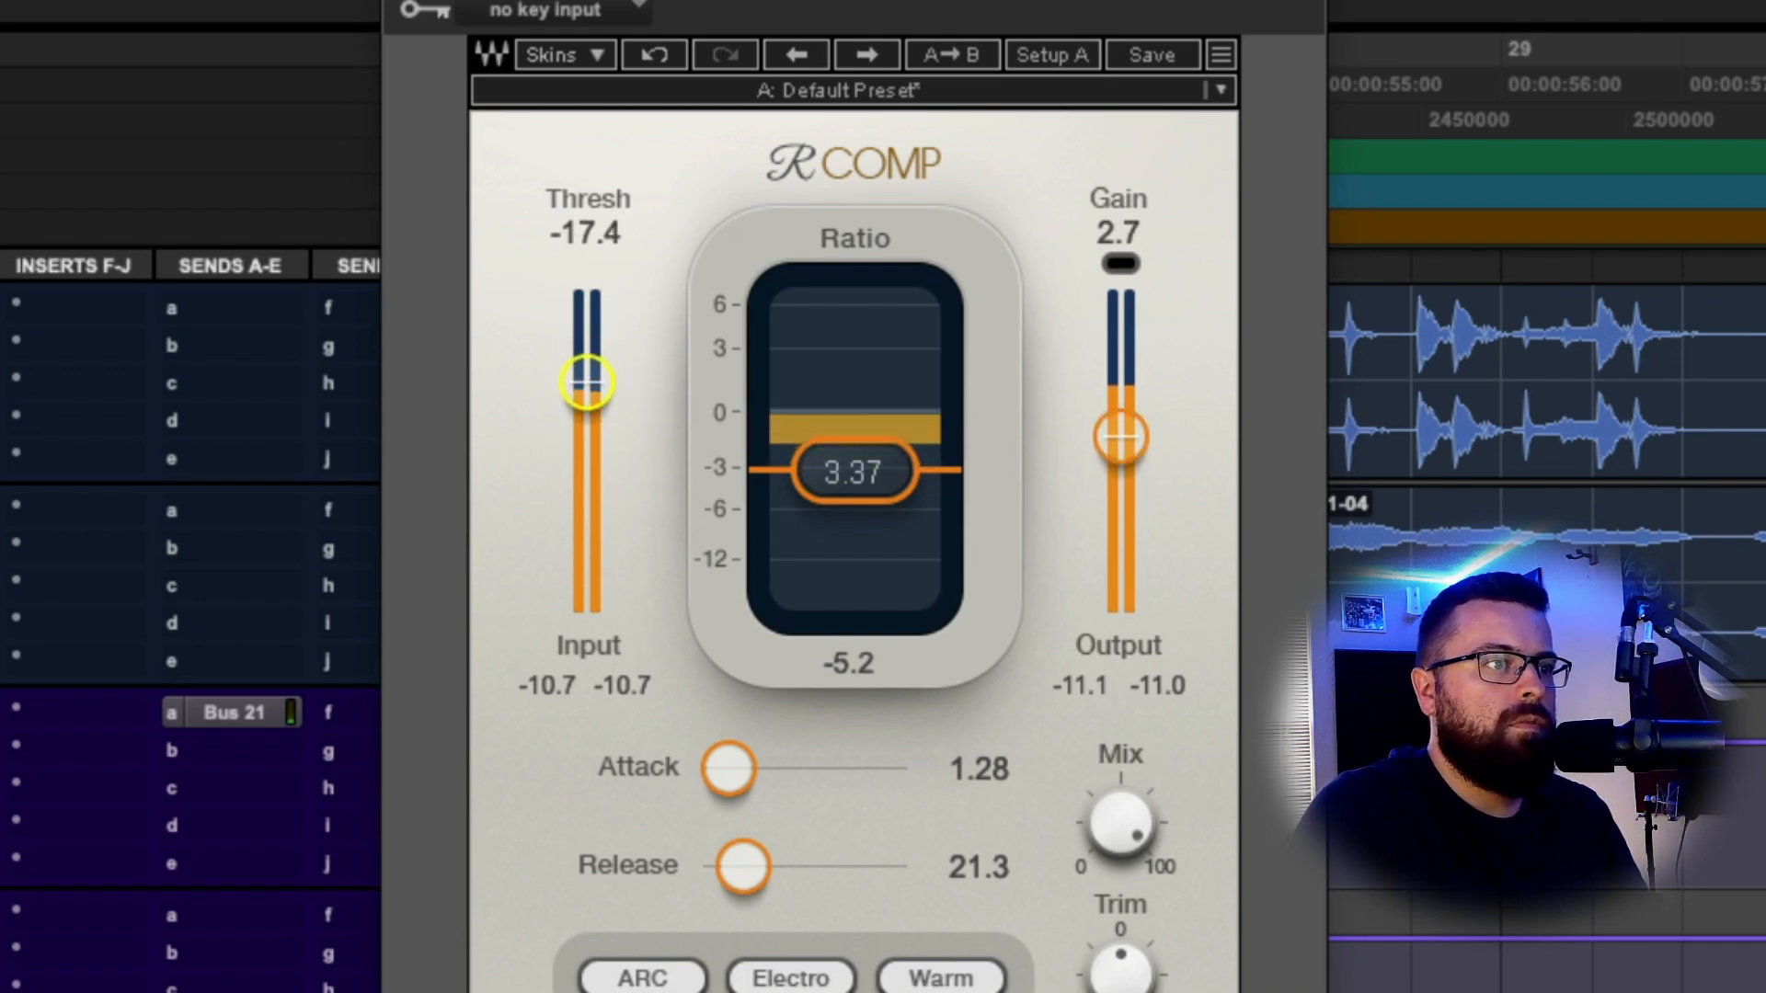
left_click_drag(587, 381, 596, 373)
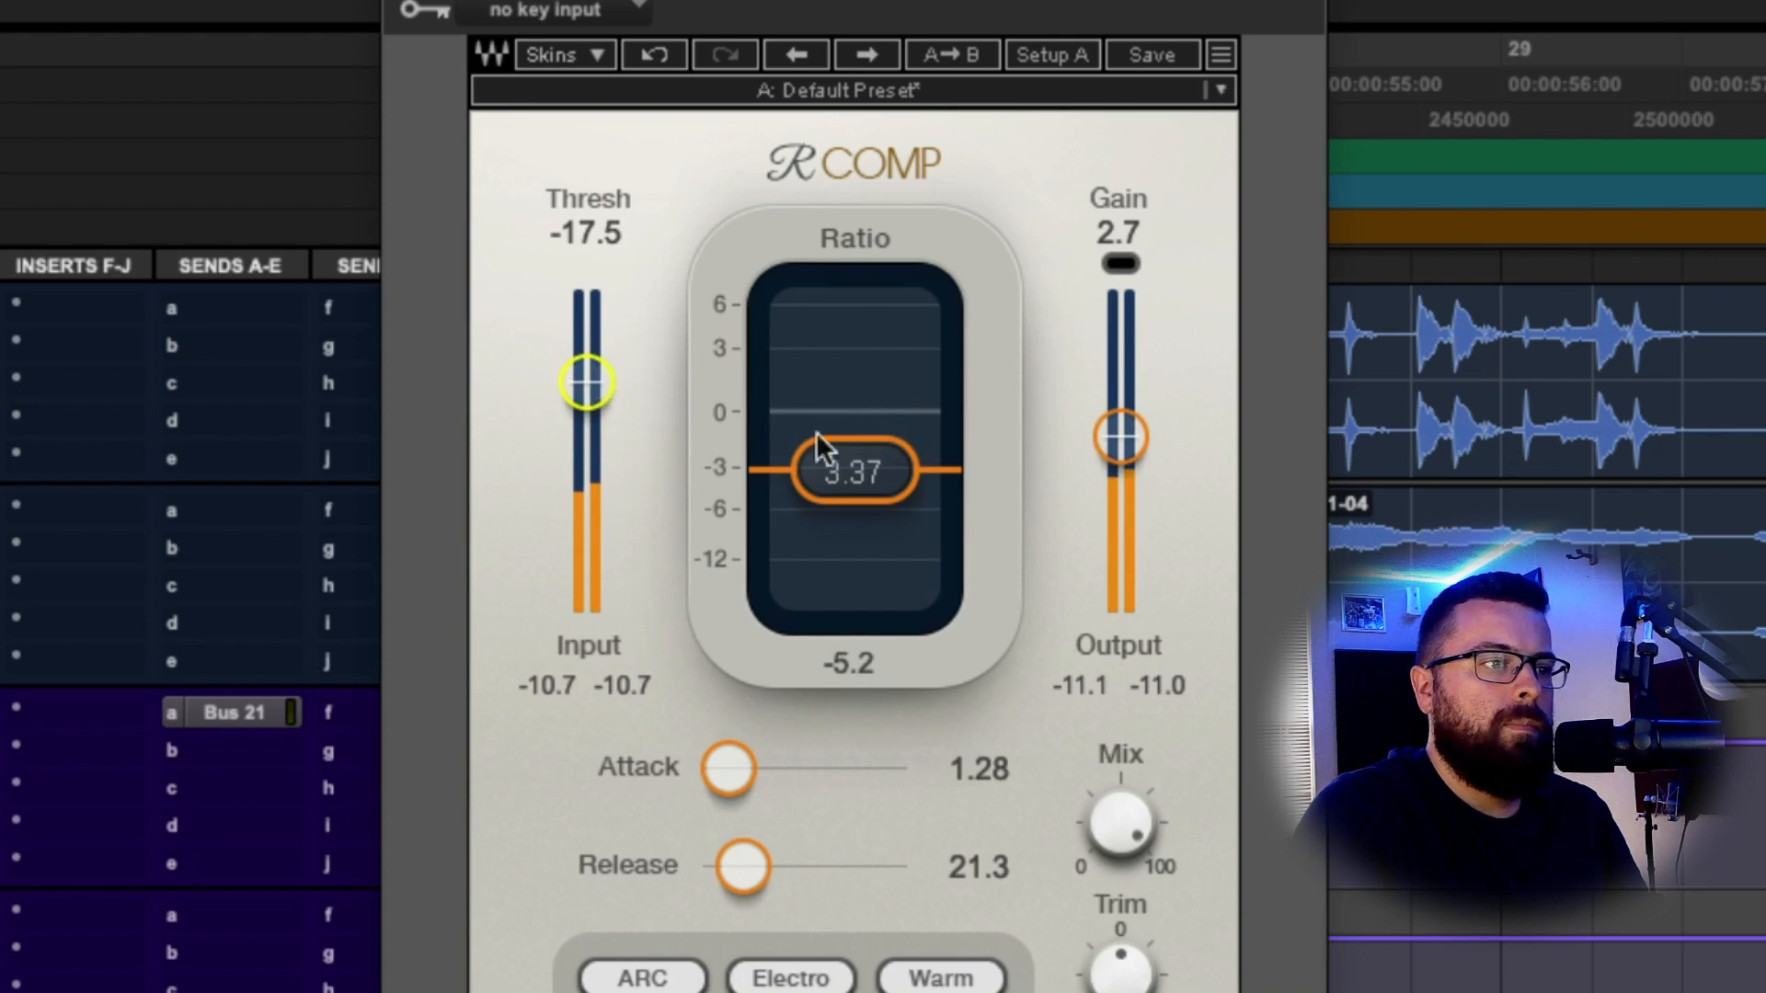
left_click_drag(1120, 437, 1121, 432)
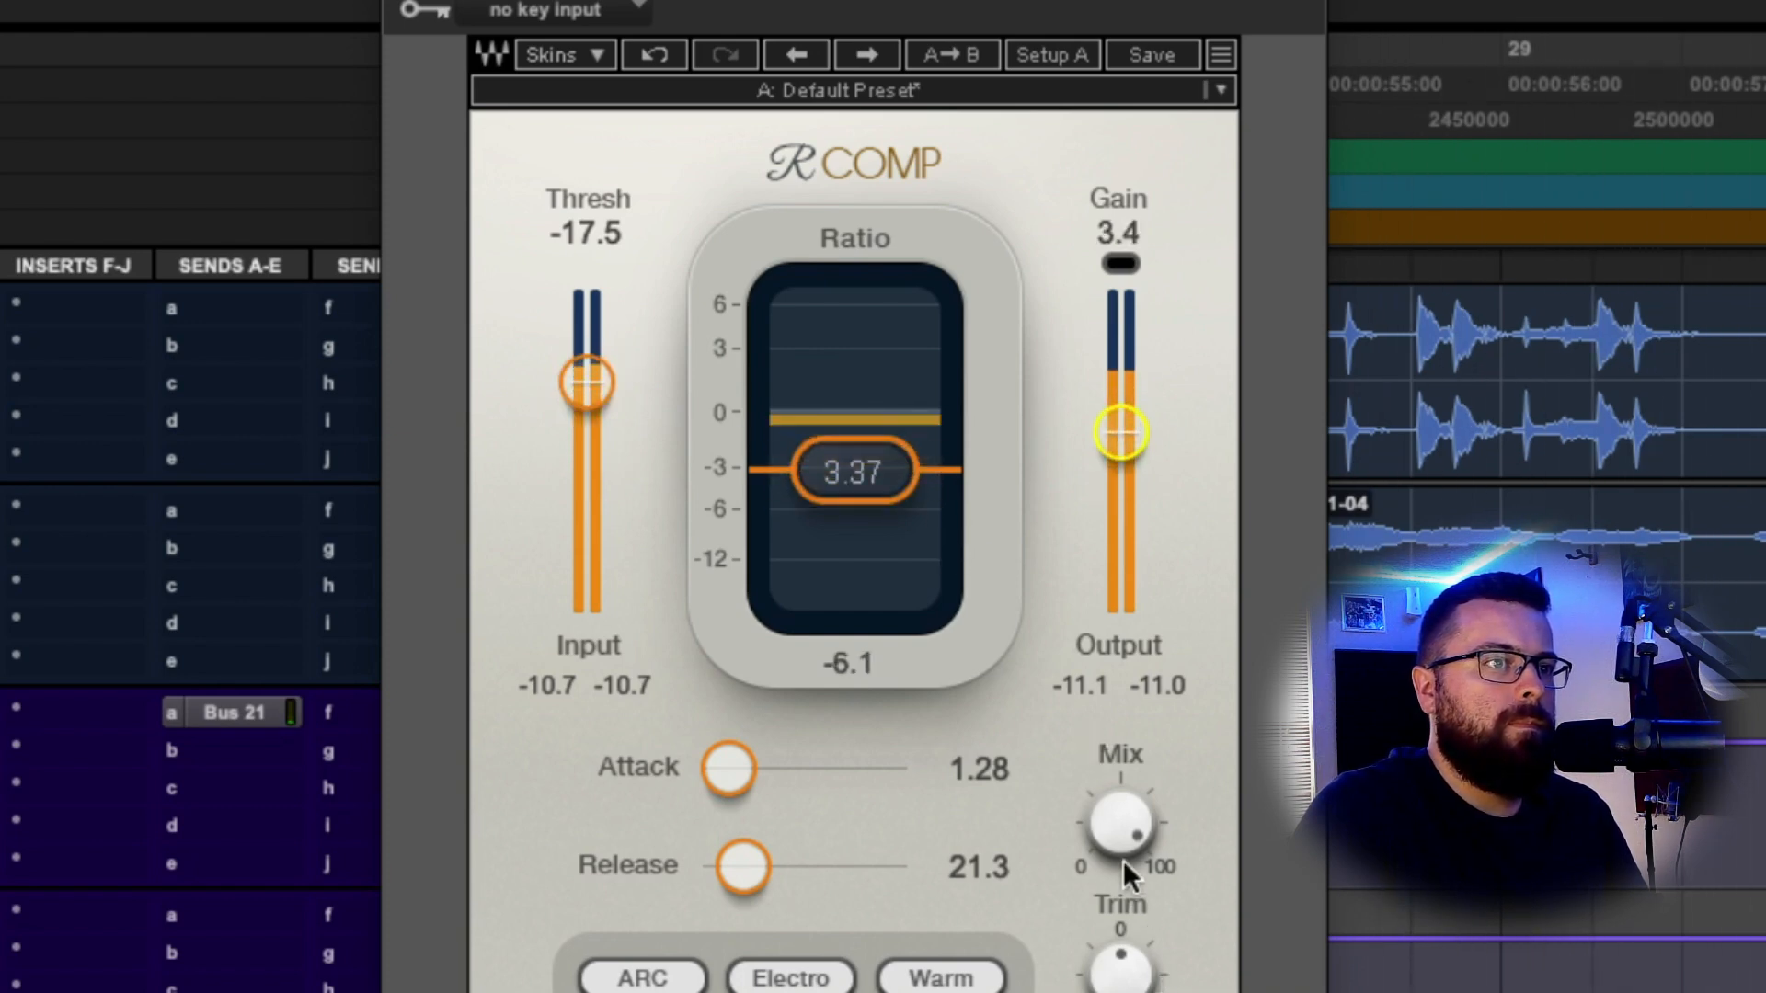
mouse_move(1123, 823)
left_mouse_down()
mouse_move(1124, 847)
mouse_move(1130, 822)
left_mouse_up()
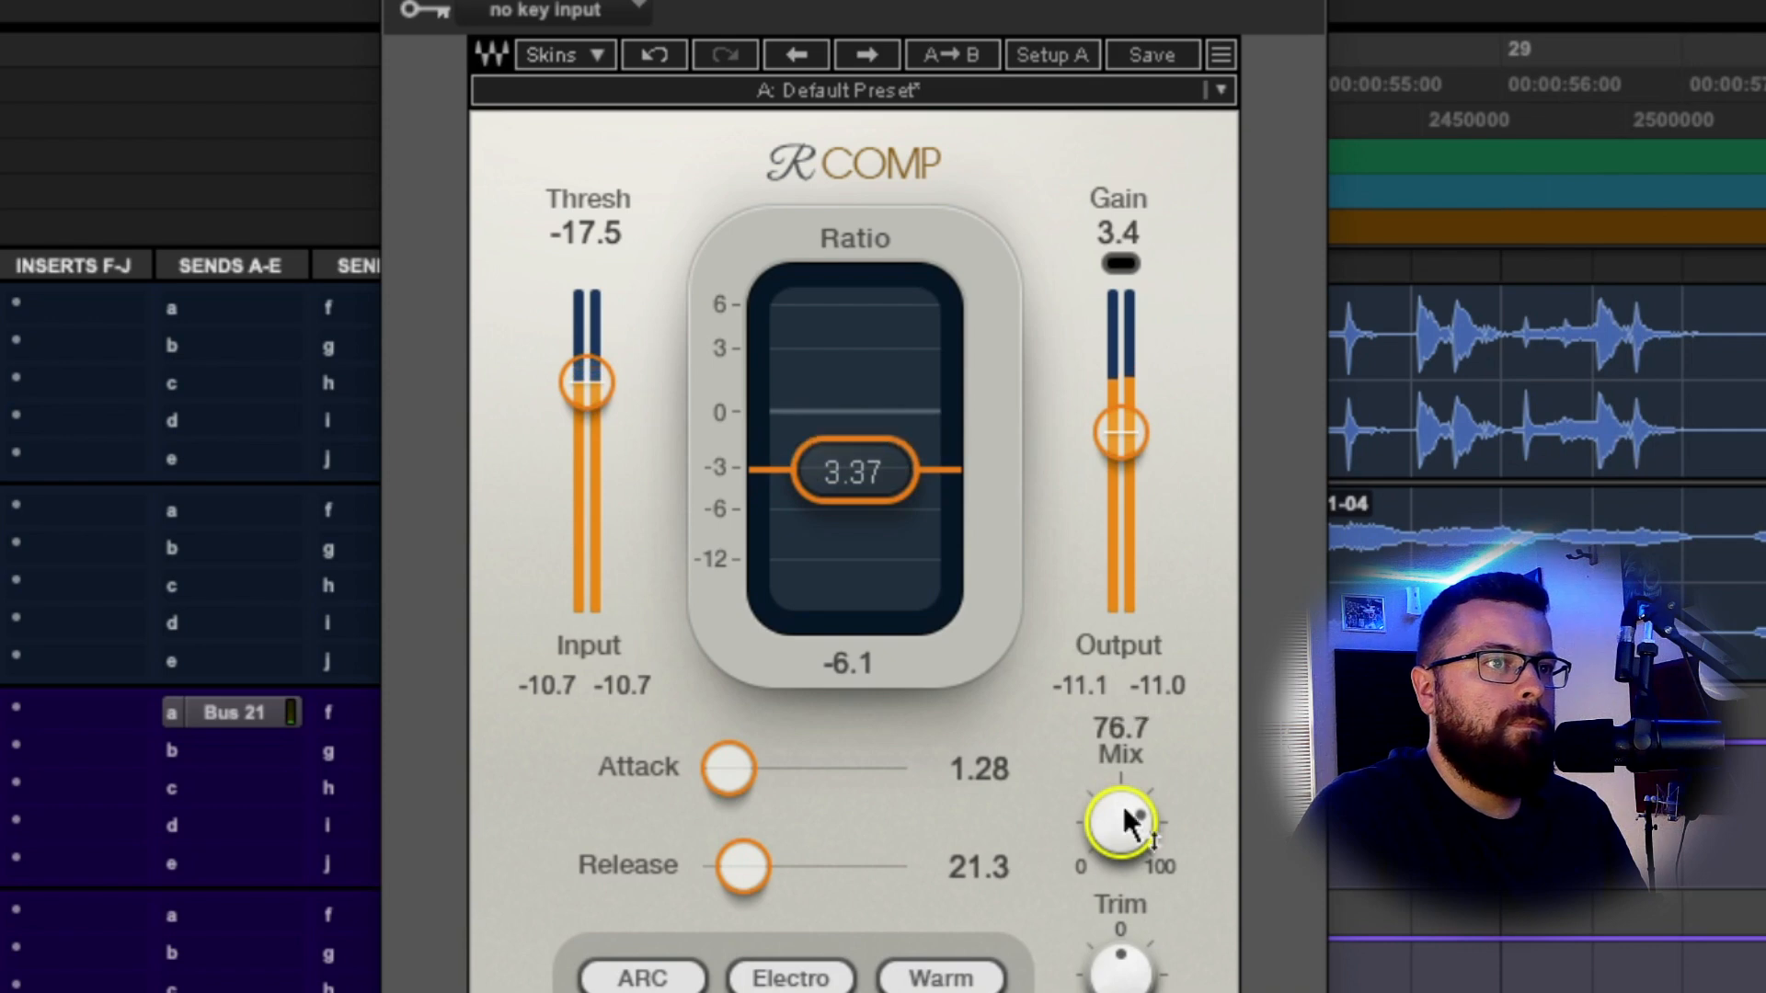
left_click_drag(1121, 432, 1120, 437)
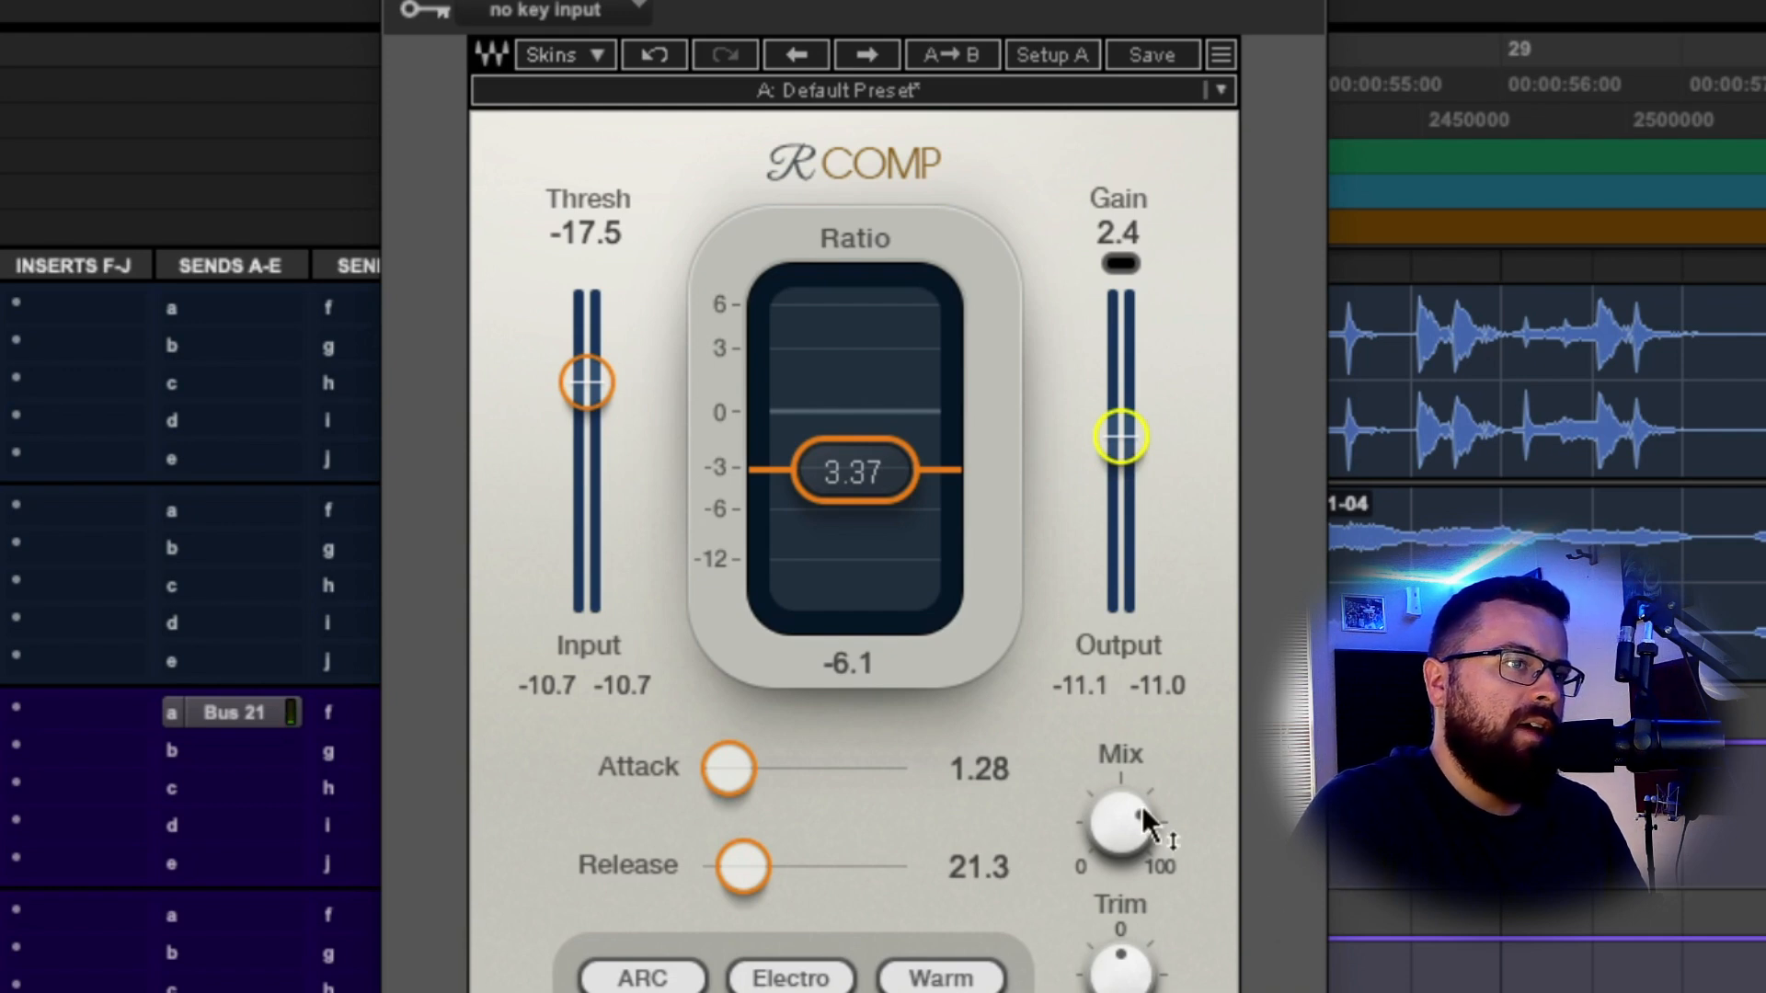
mouse_move(1142, 817)
left_mouse_down()
mouse_move(1142, 842)
mouse_move(1145, 824)
left_mouse_up()
During playback, boost the Dragon EQ high band gain to 2.7 dB.
key("space")
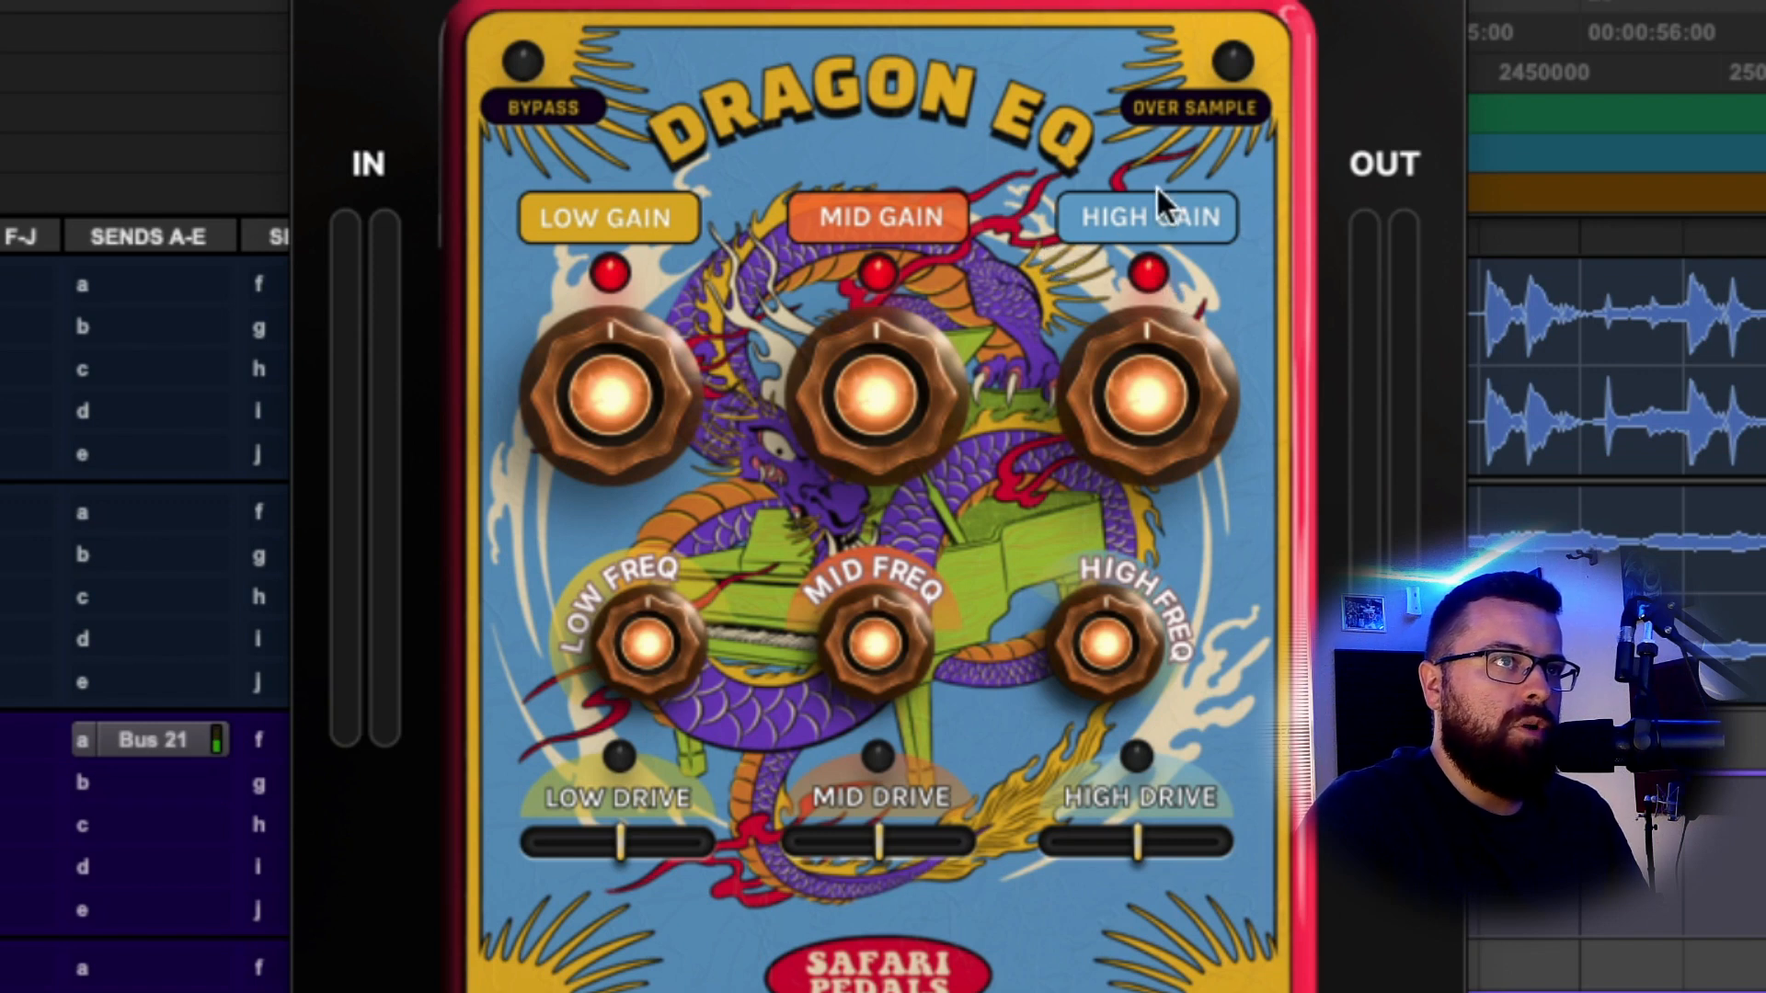
left_click_drag(1151, 356, 1116, 257)
left_click_drag(952, 335, 901, 445)
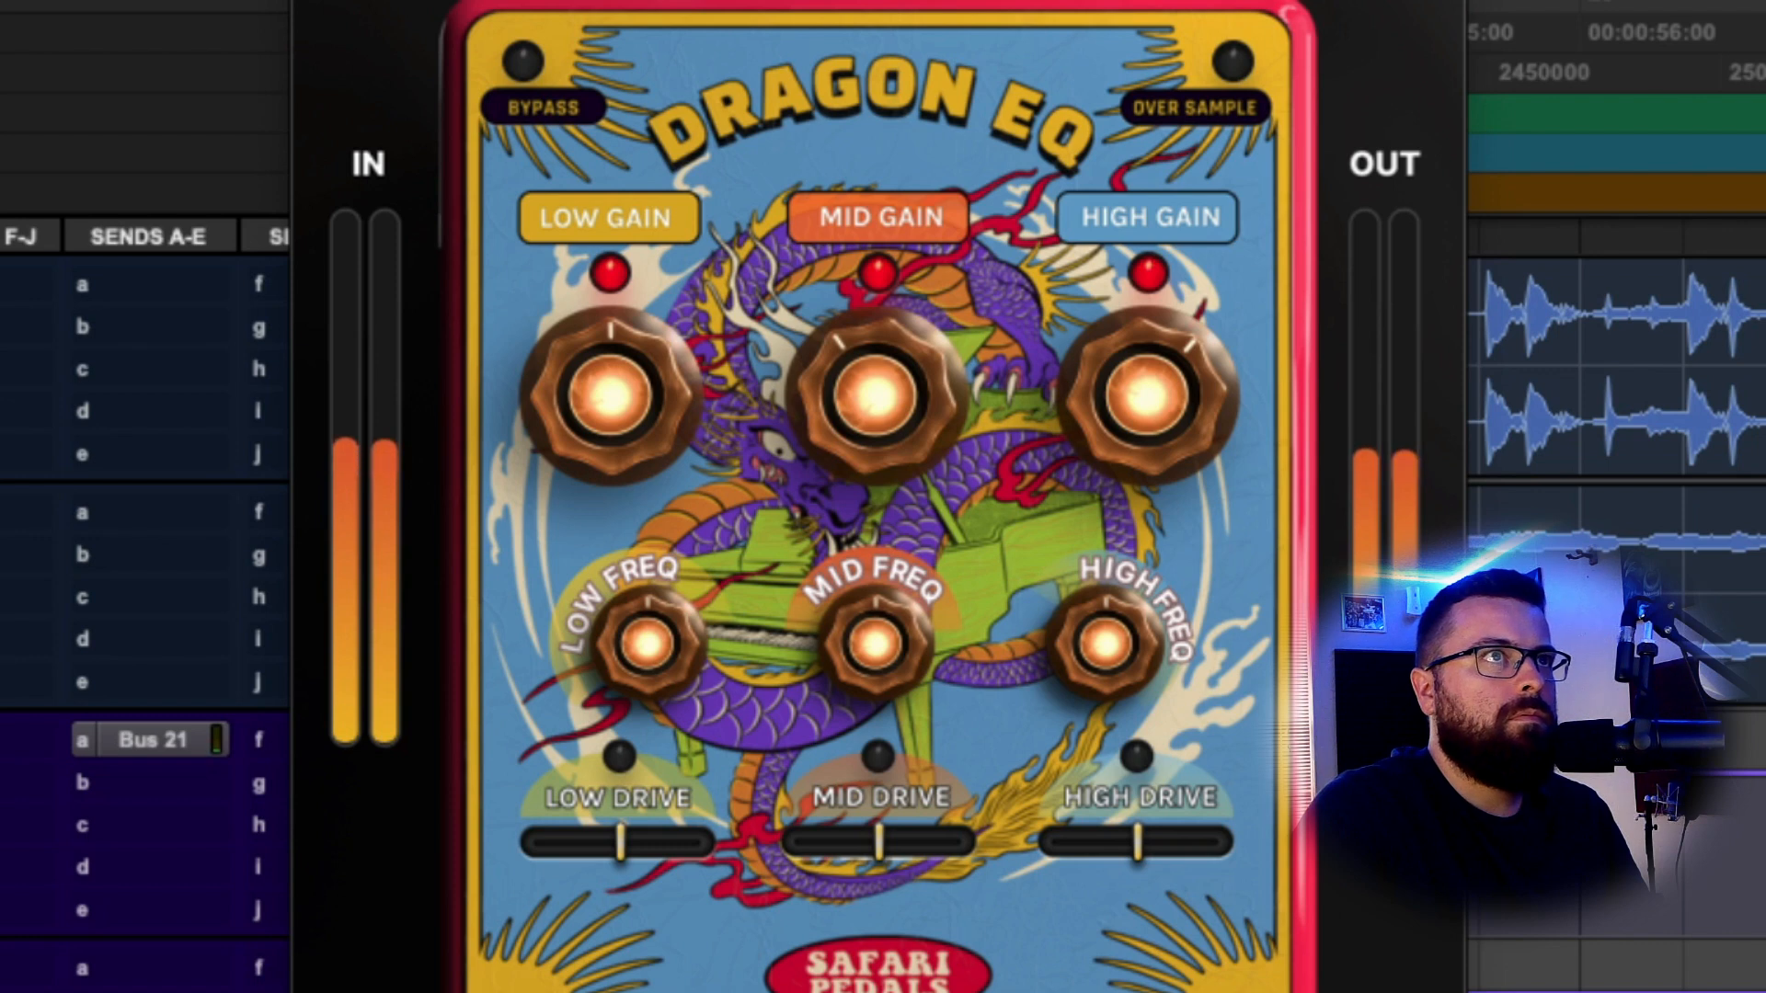
key("space")
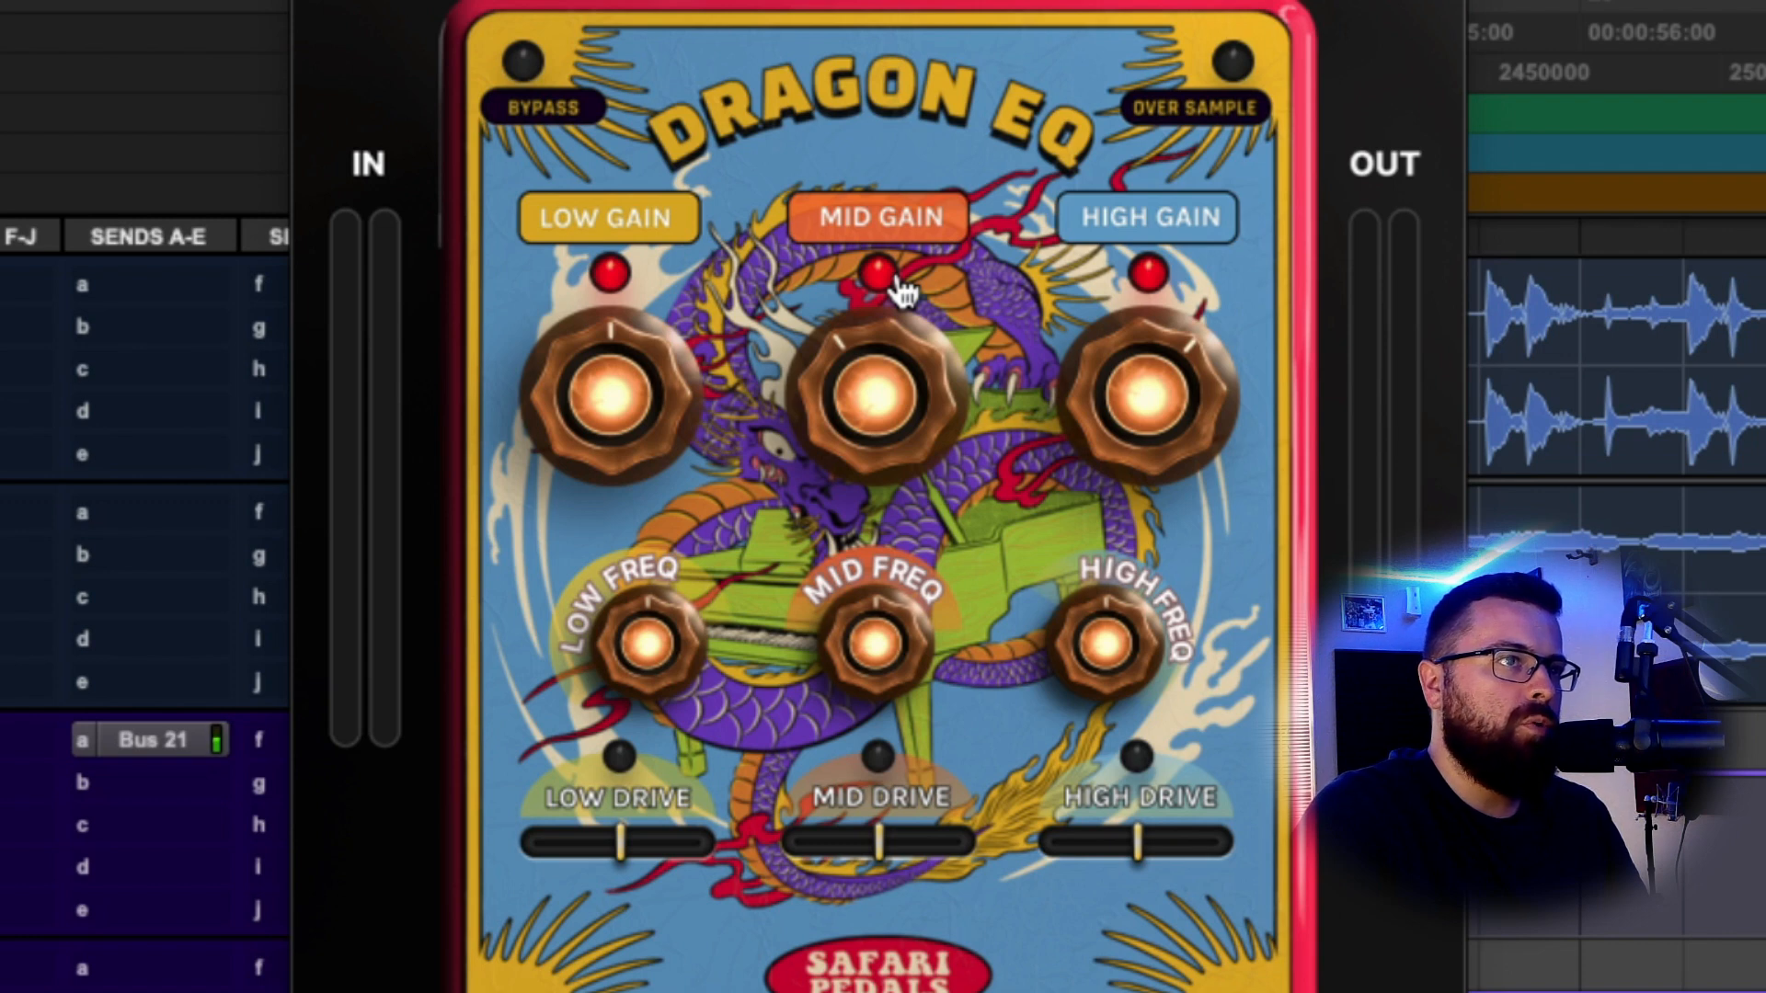
Cut the mid band to -1.9 dB at 3530 Hz and pull the low gain to -1 dB.
left_click_drag(866, 362, 874, 370)
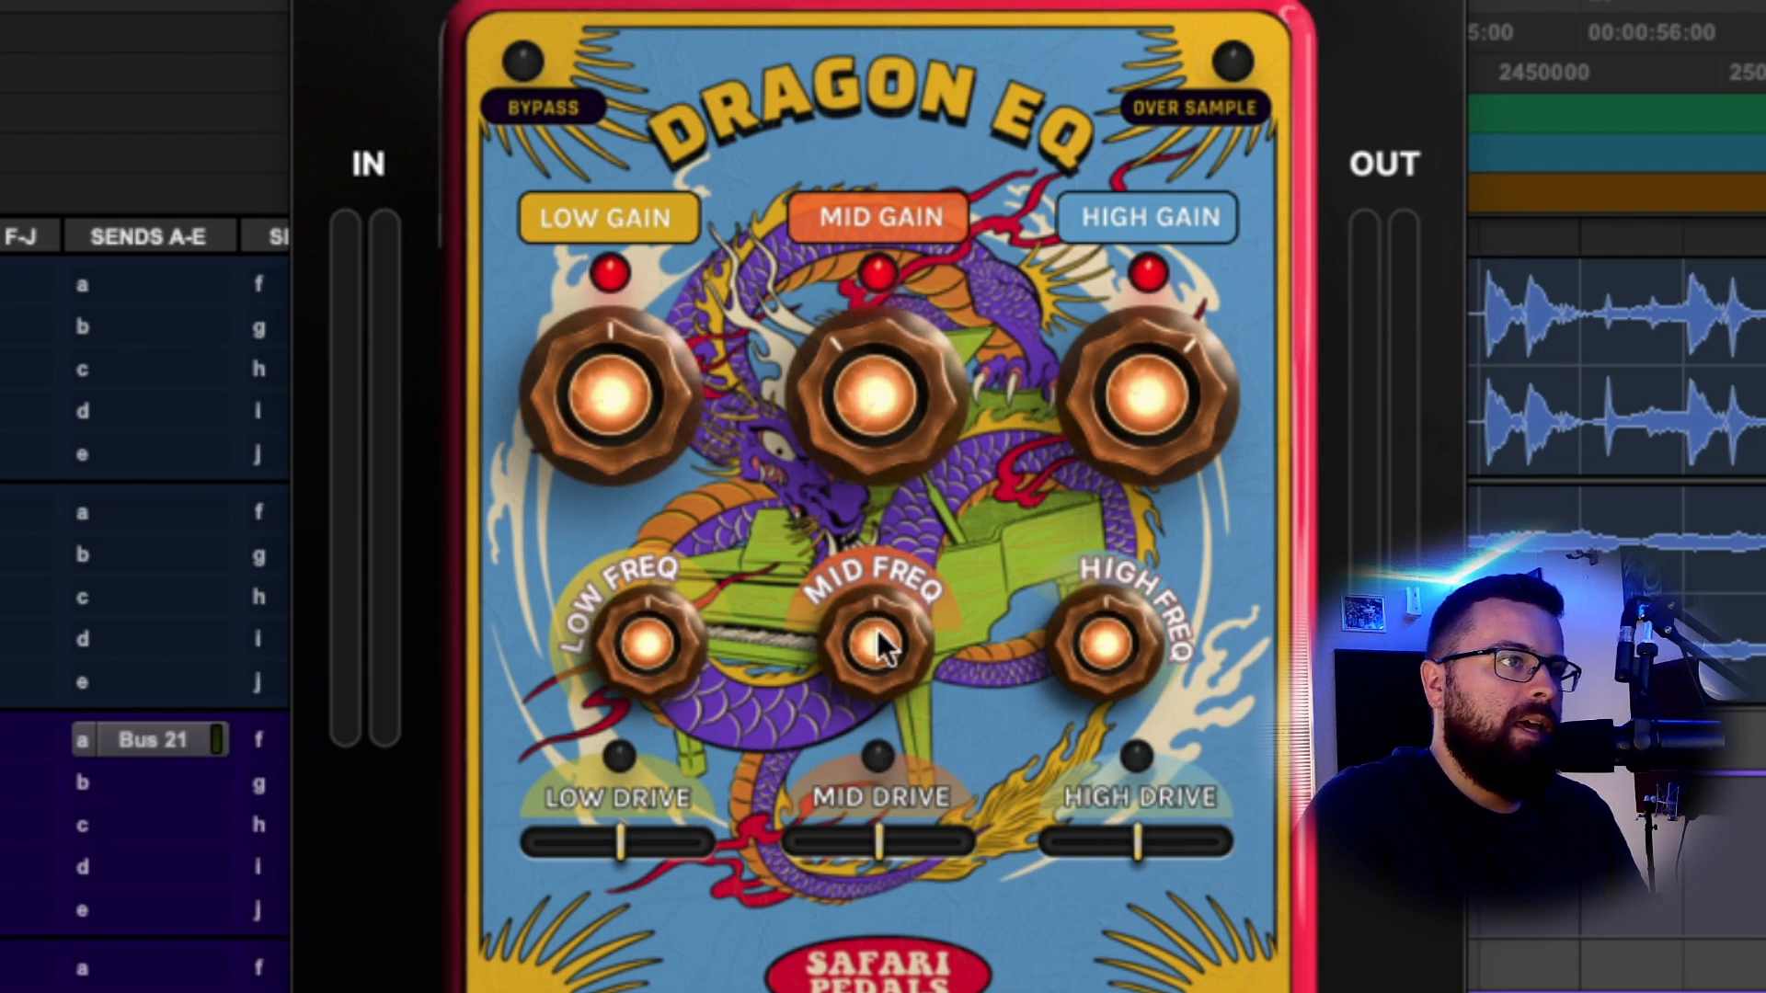
left_click_drag(878, 633, 878, 633)
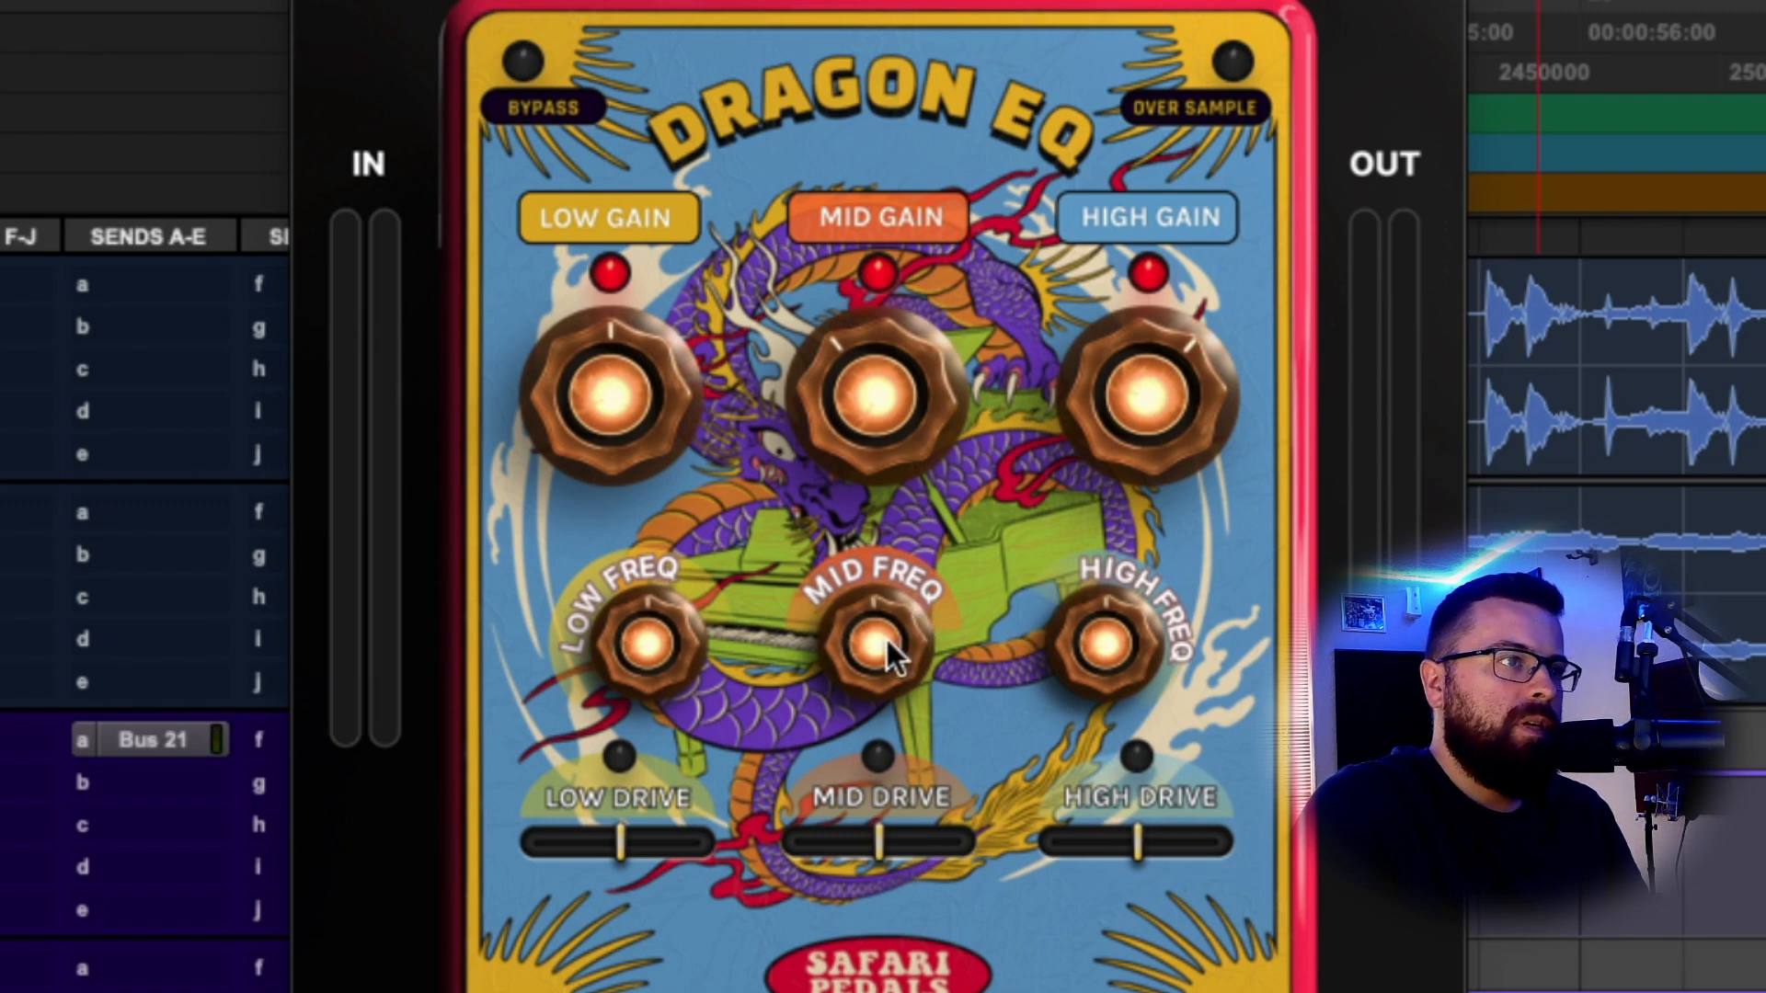
left_click_drag(886, 639, 886, 642)
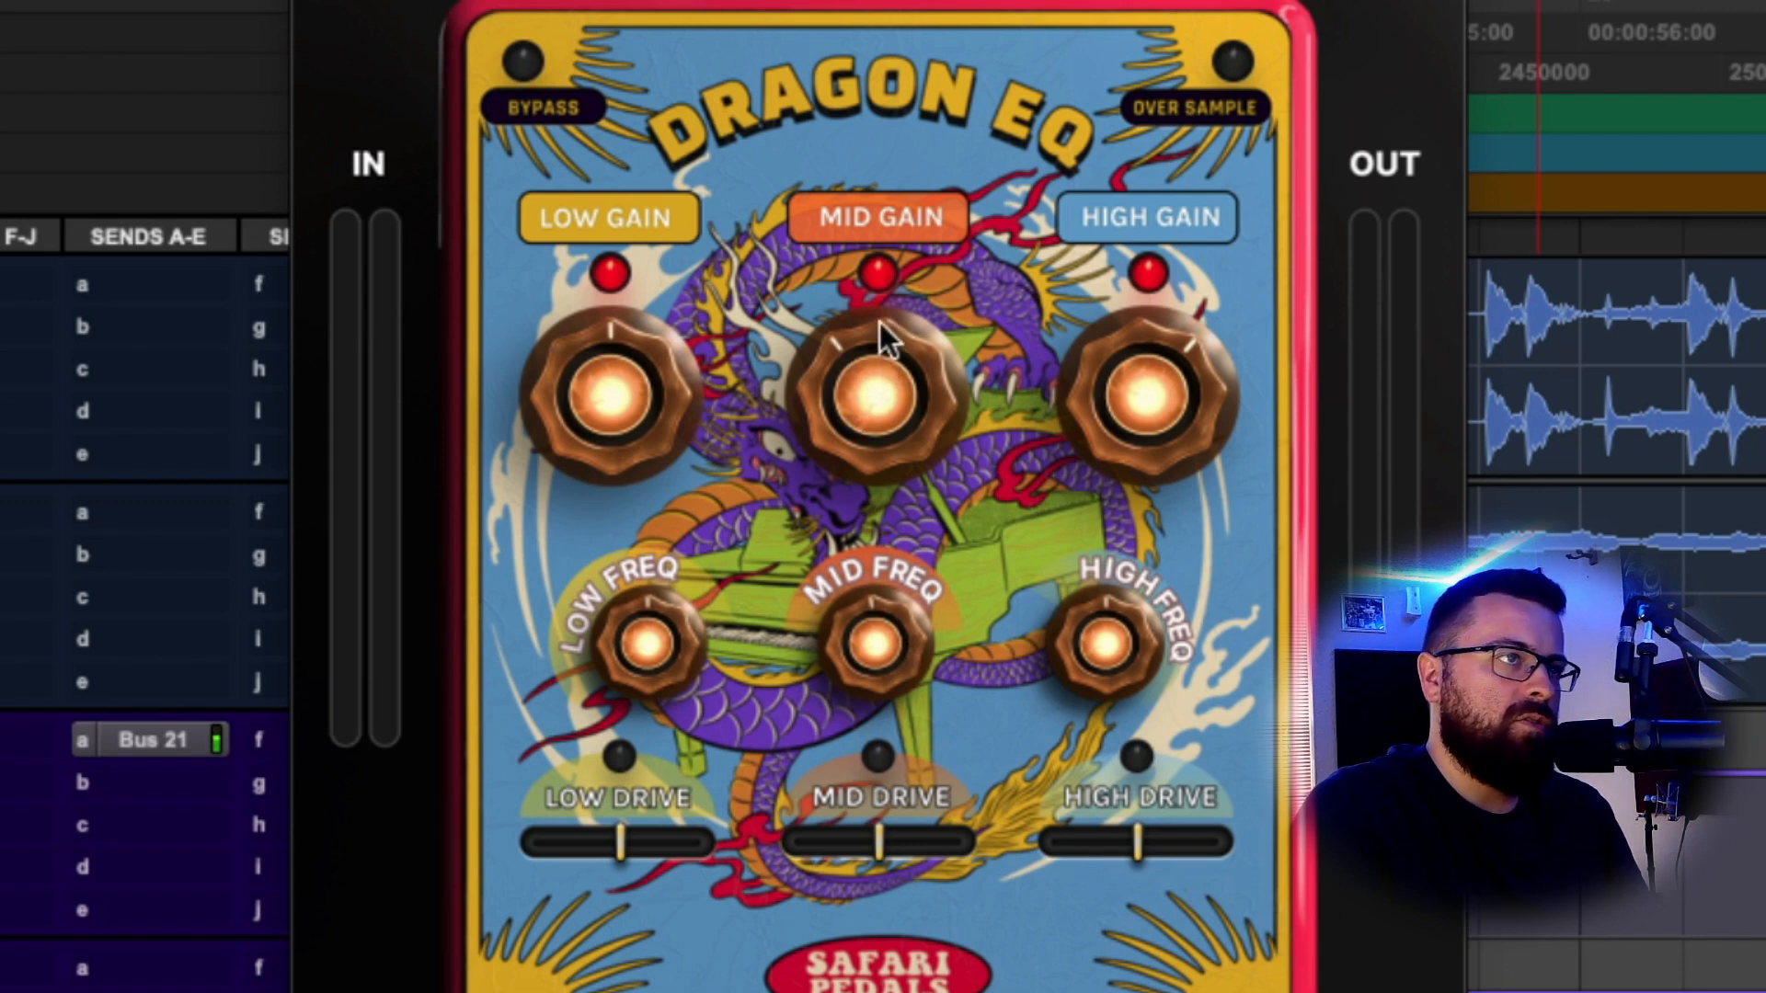
key("space")
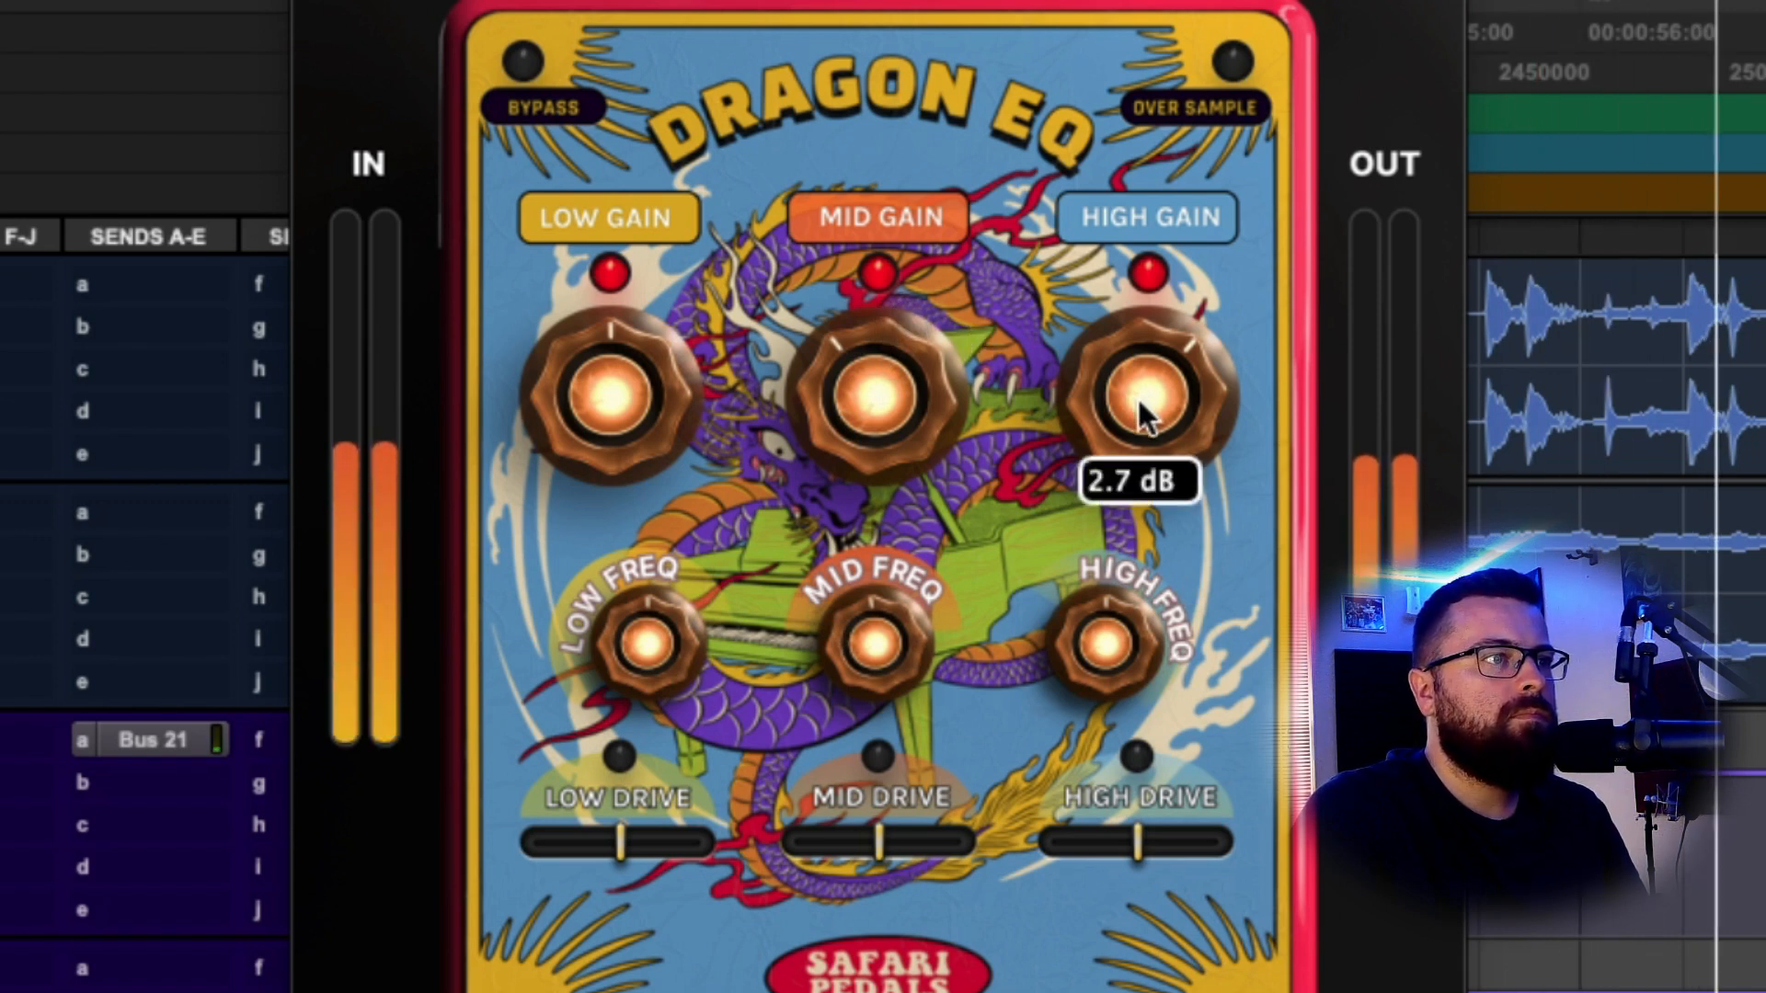
mouse_move(635, 433)
left_mouse_down()
mouse_move(619, 157)
mouse_move(644, 450)
mouse_move(664, 427)
left_mouse_up()
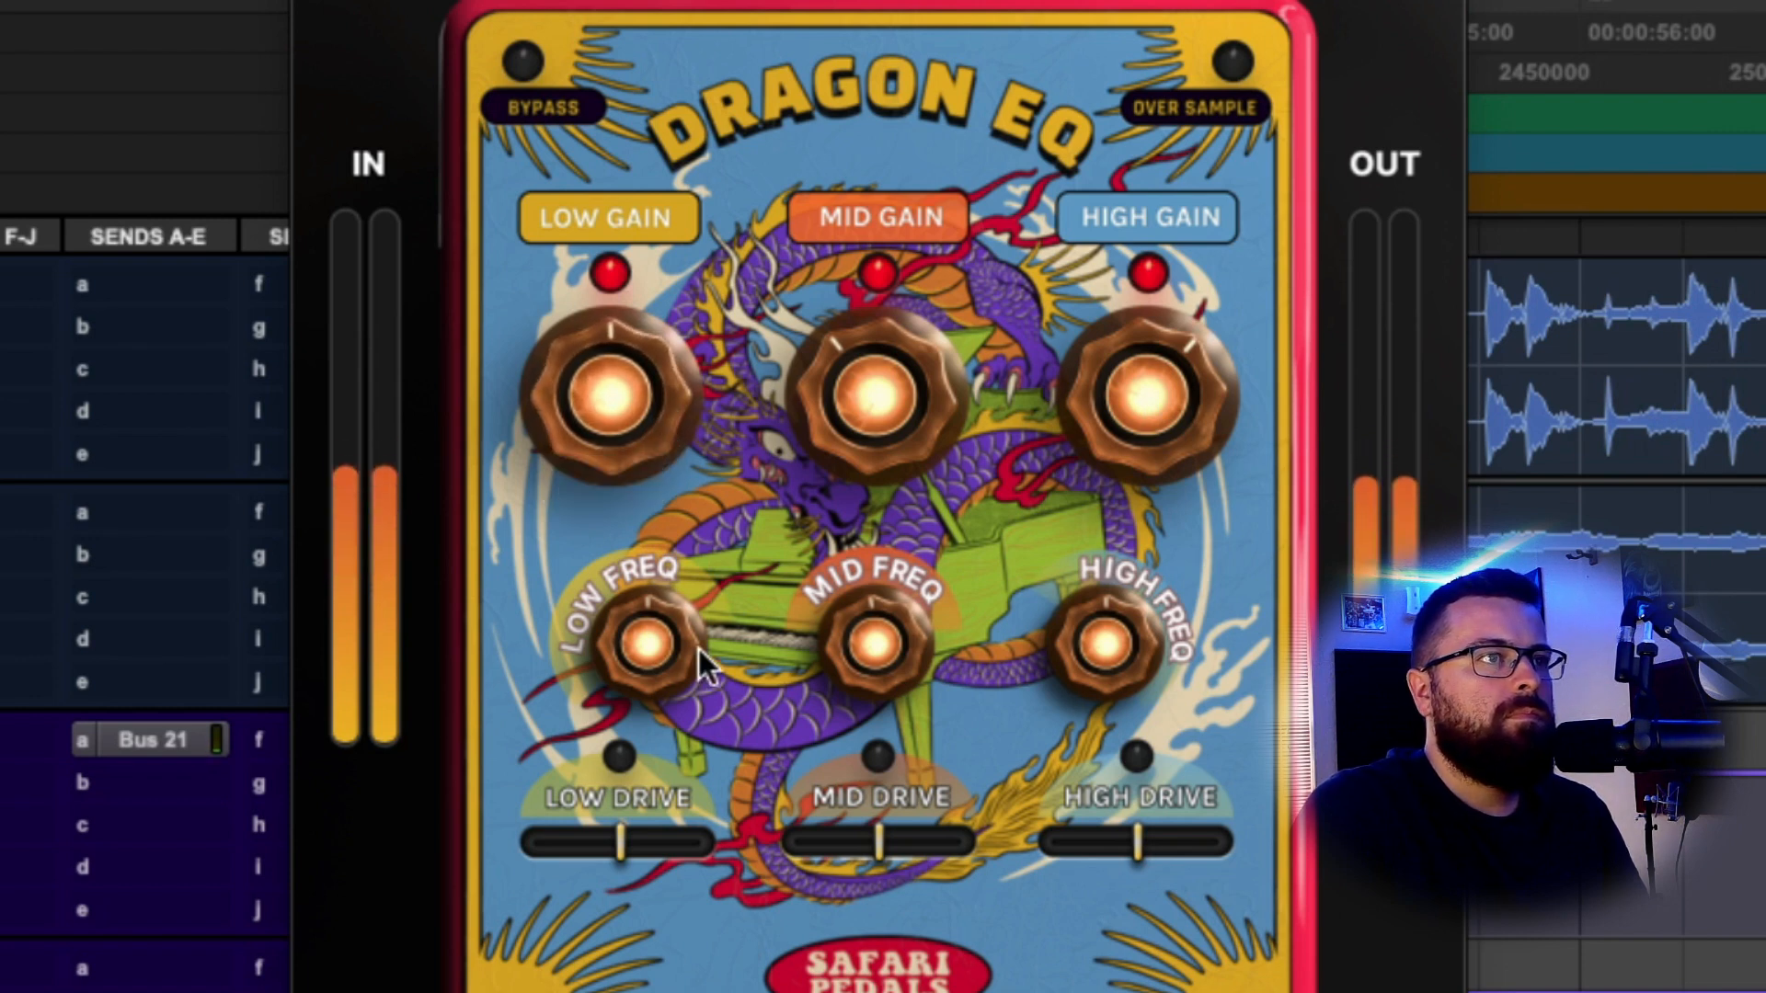
Enable Dragon EQ's mid drive and trim its amount down to about 2%.
left_click(878, 759)
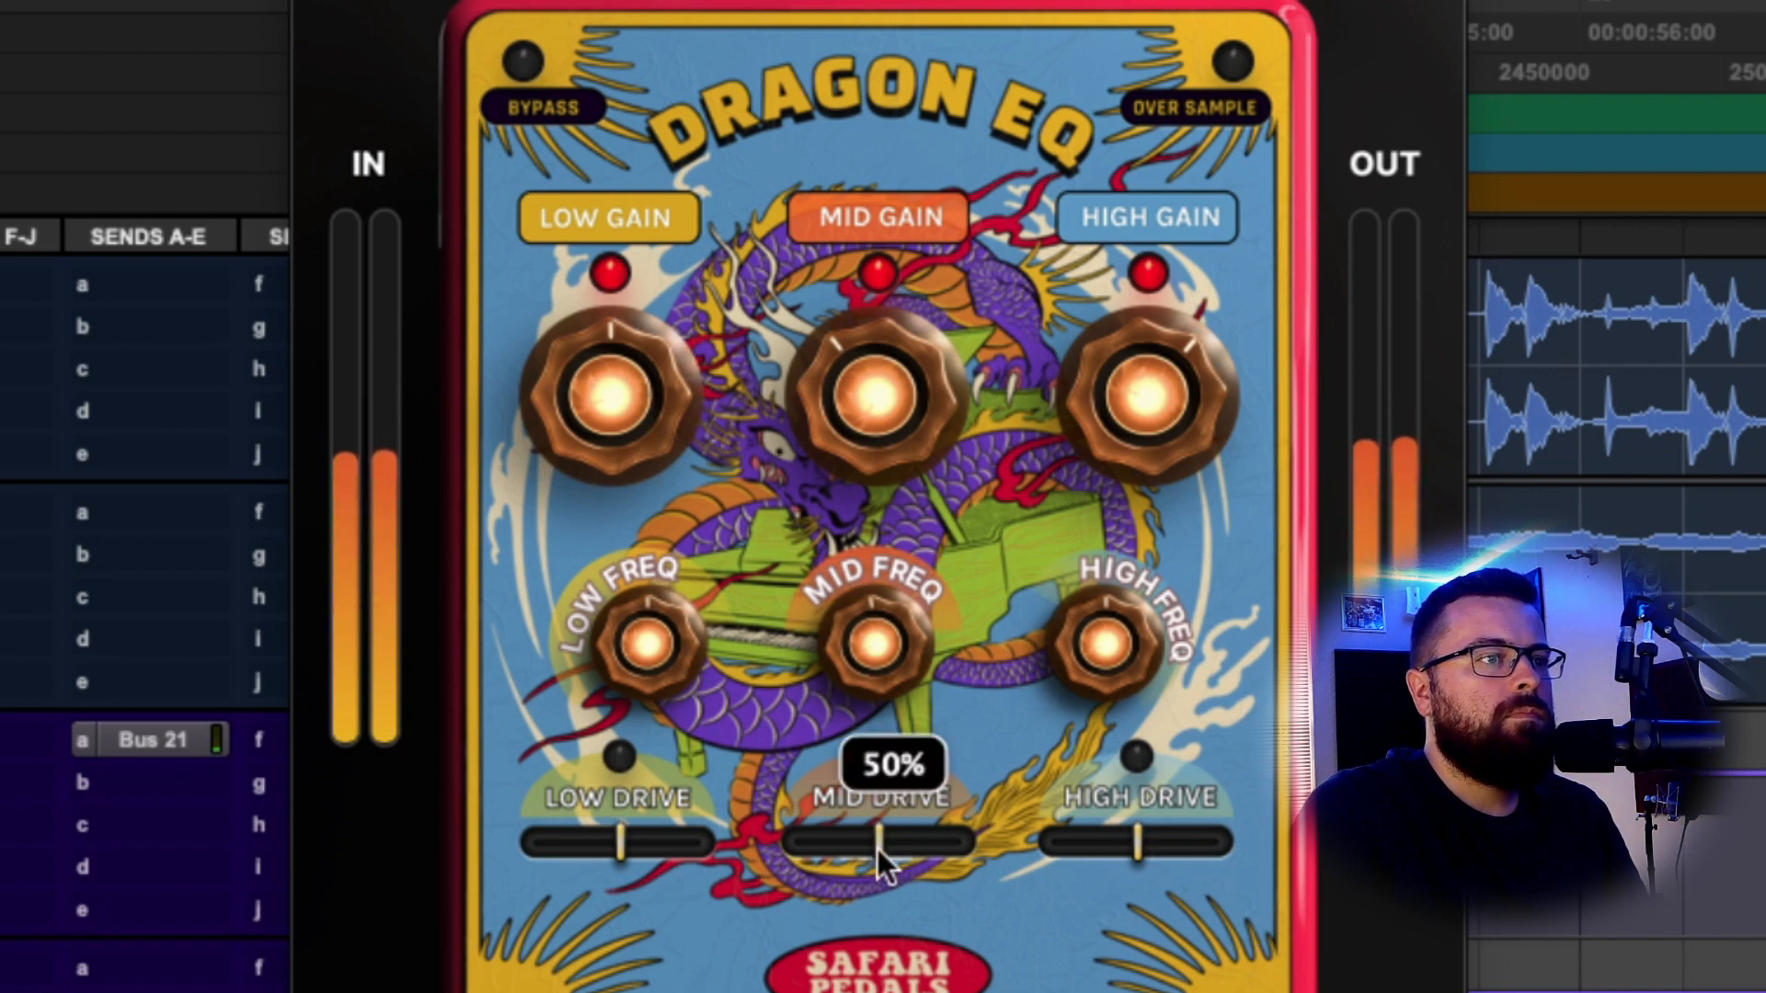
left_click_drag(878, 848, 815, 846)
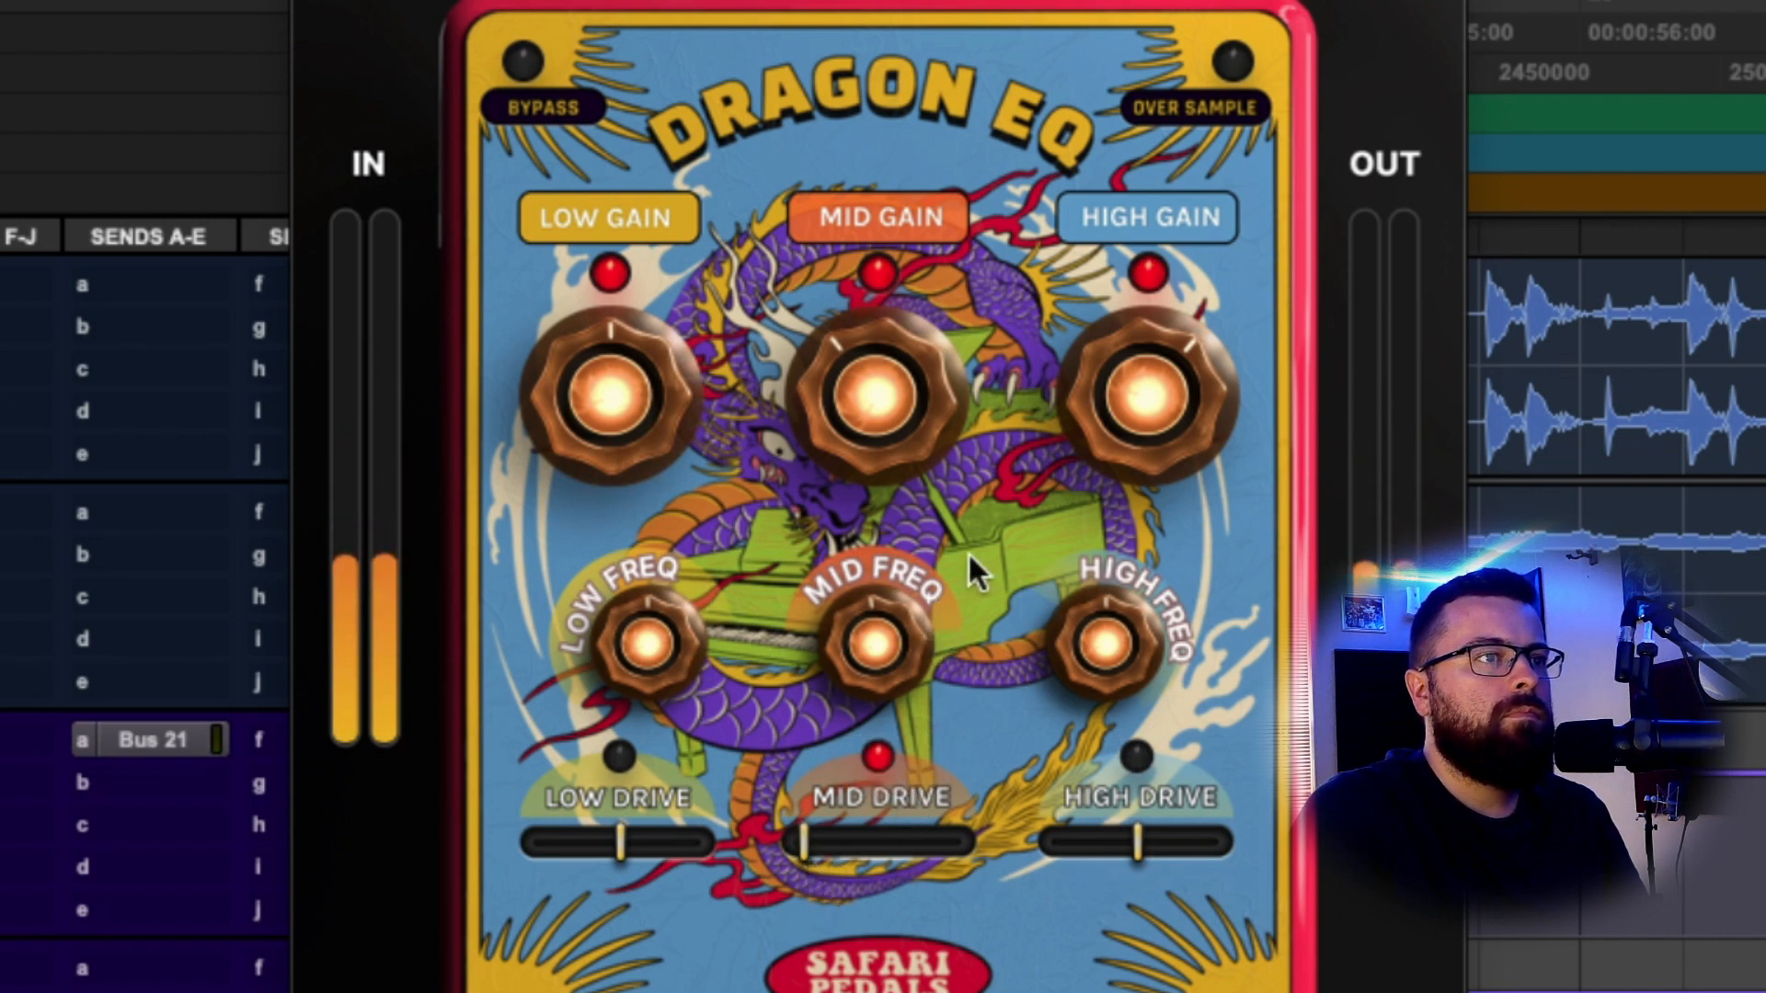
left_click(879, 758)
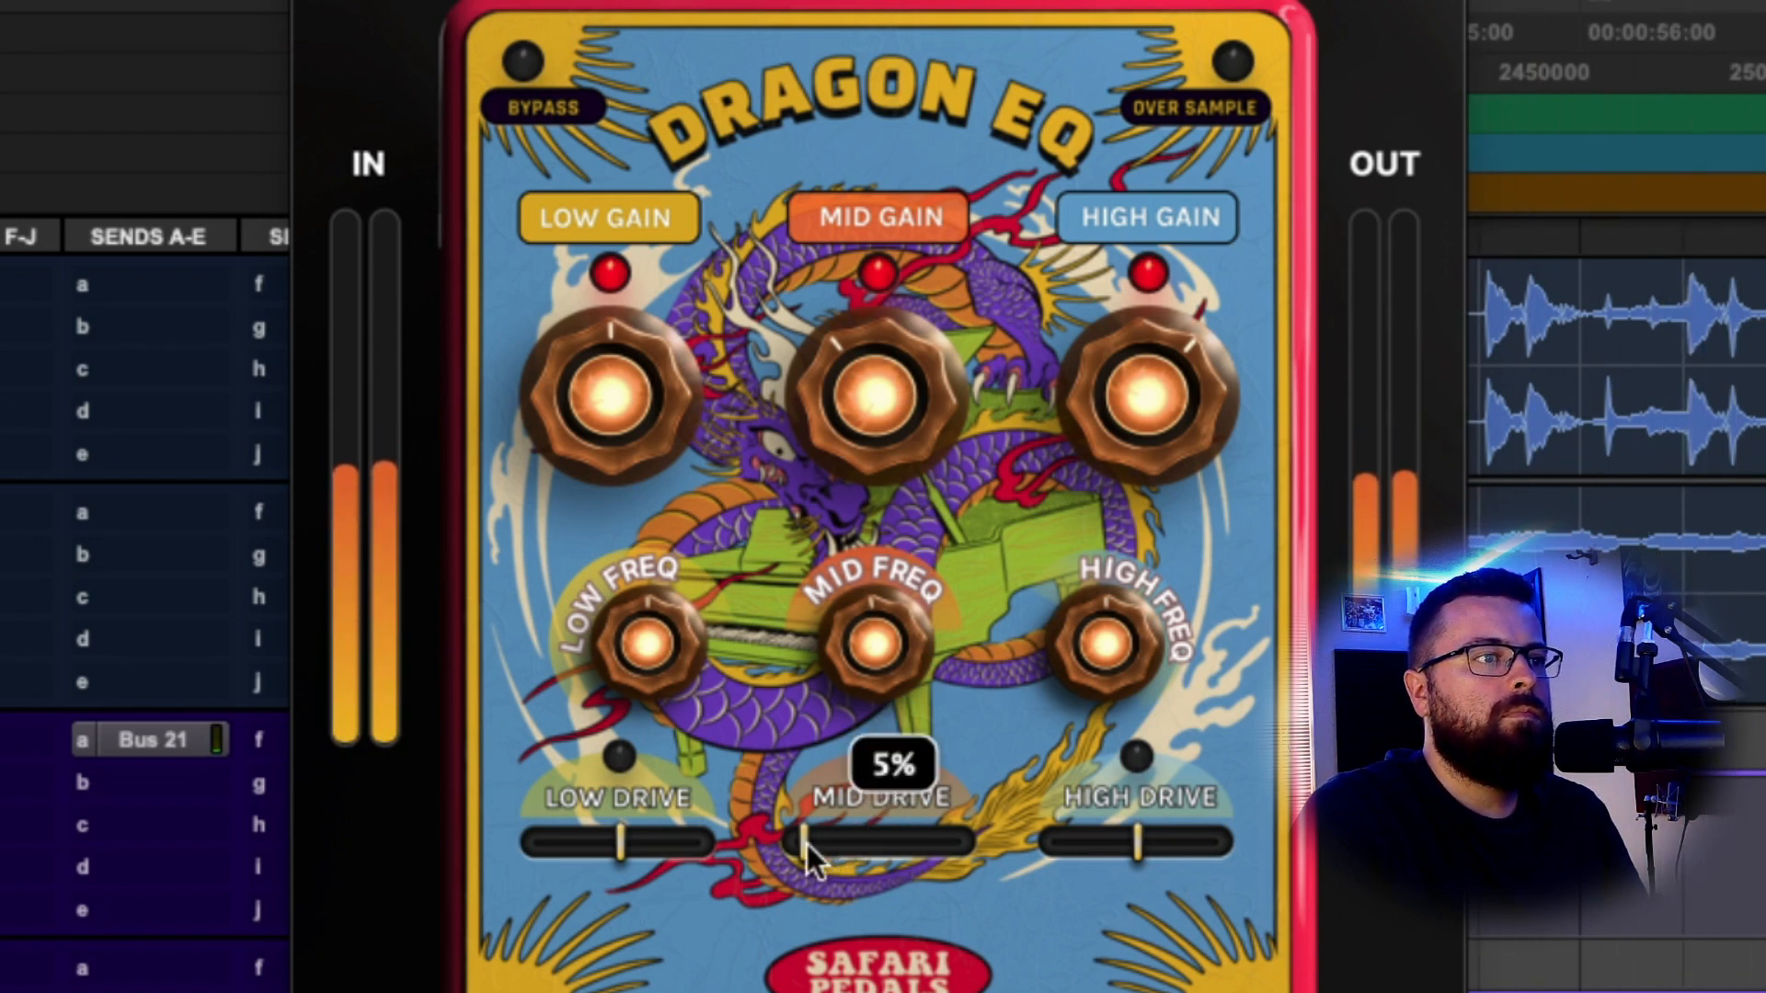
left_click_drag(808, 841, 811, 839)
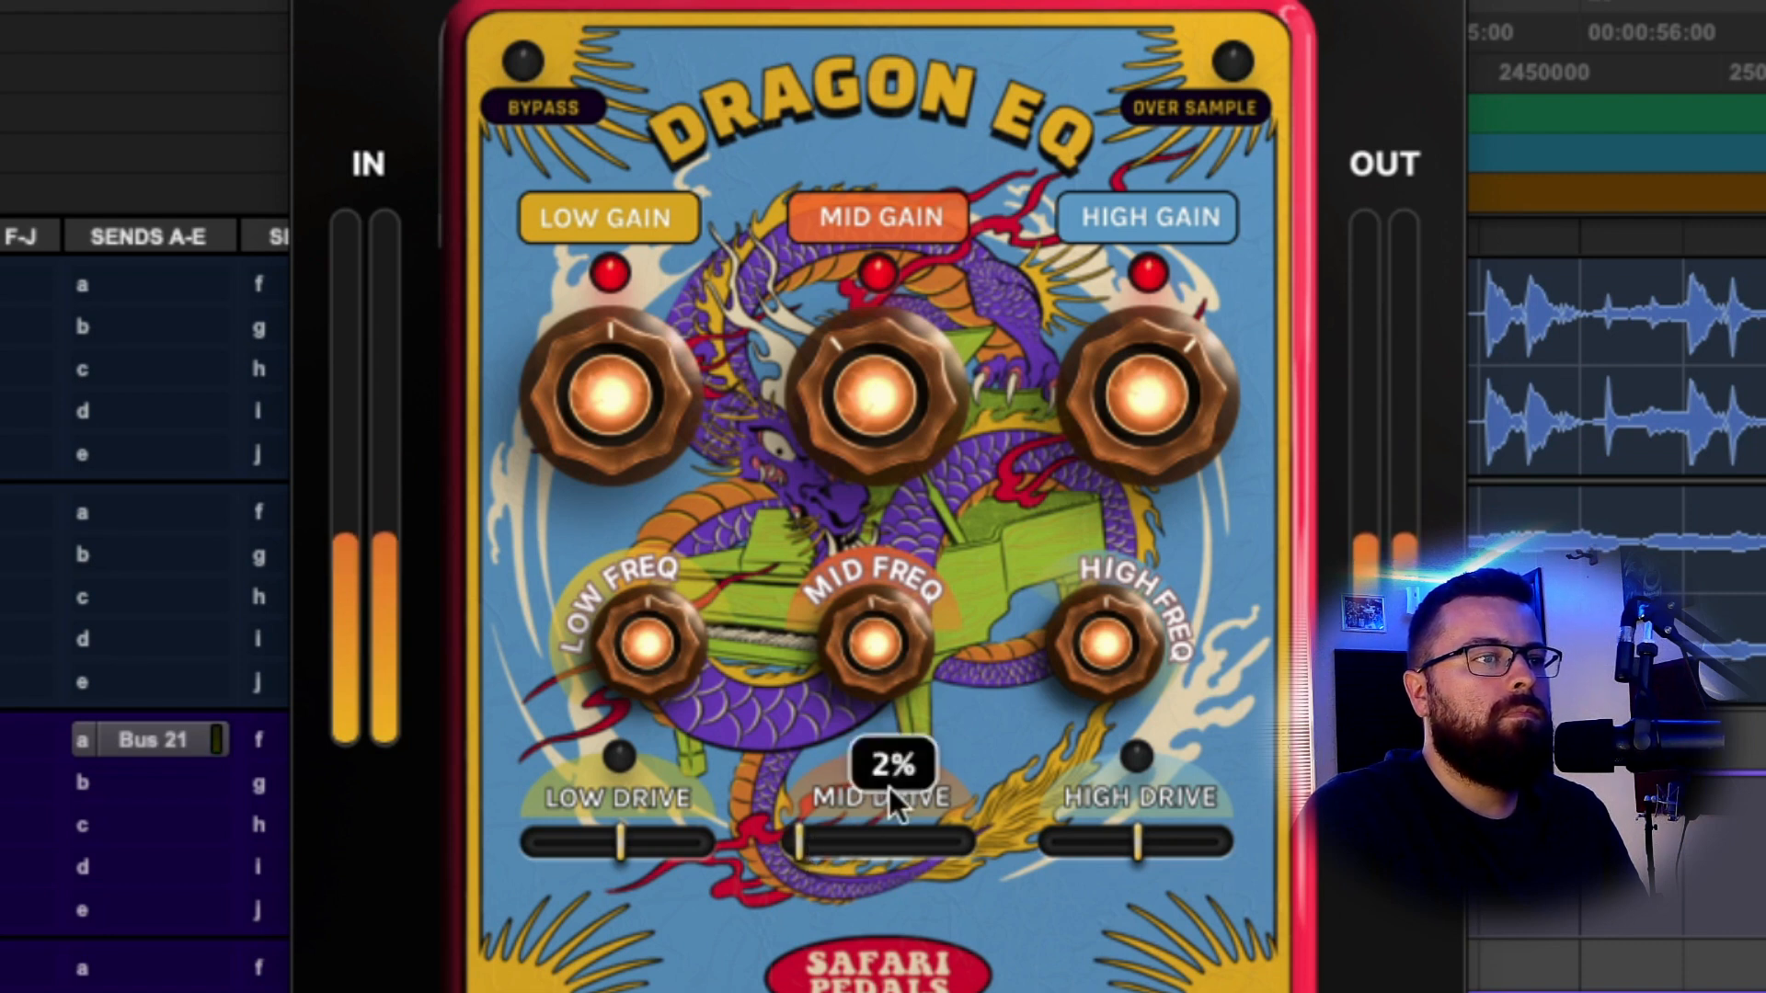
left_click(879, 760)
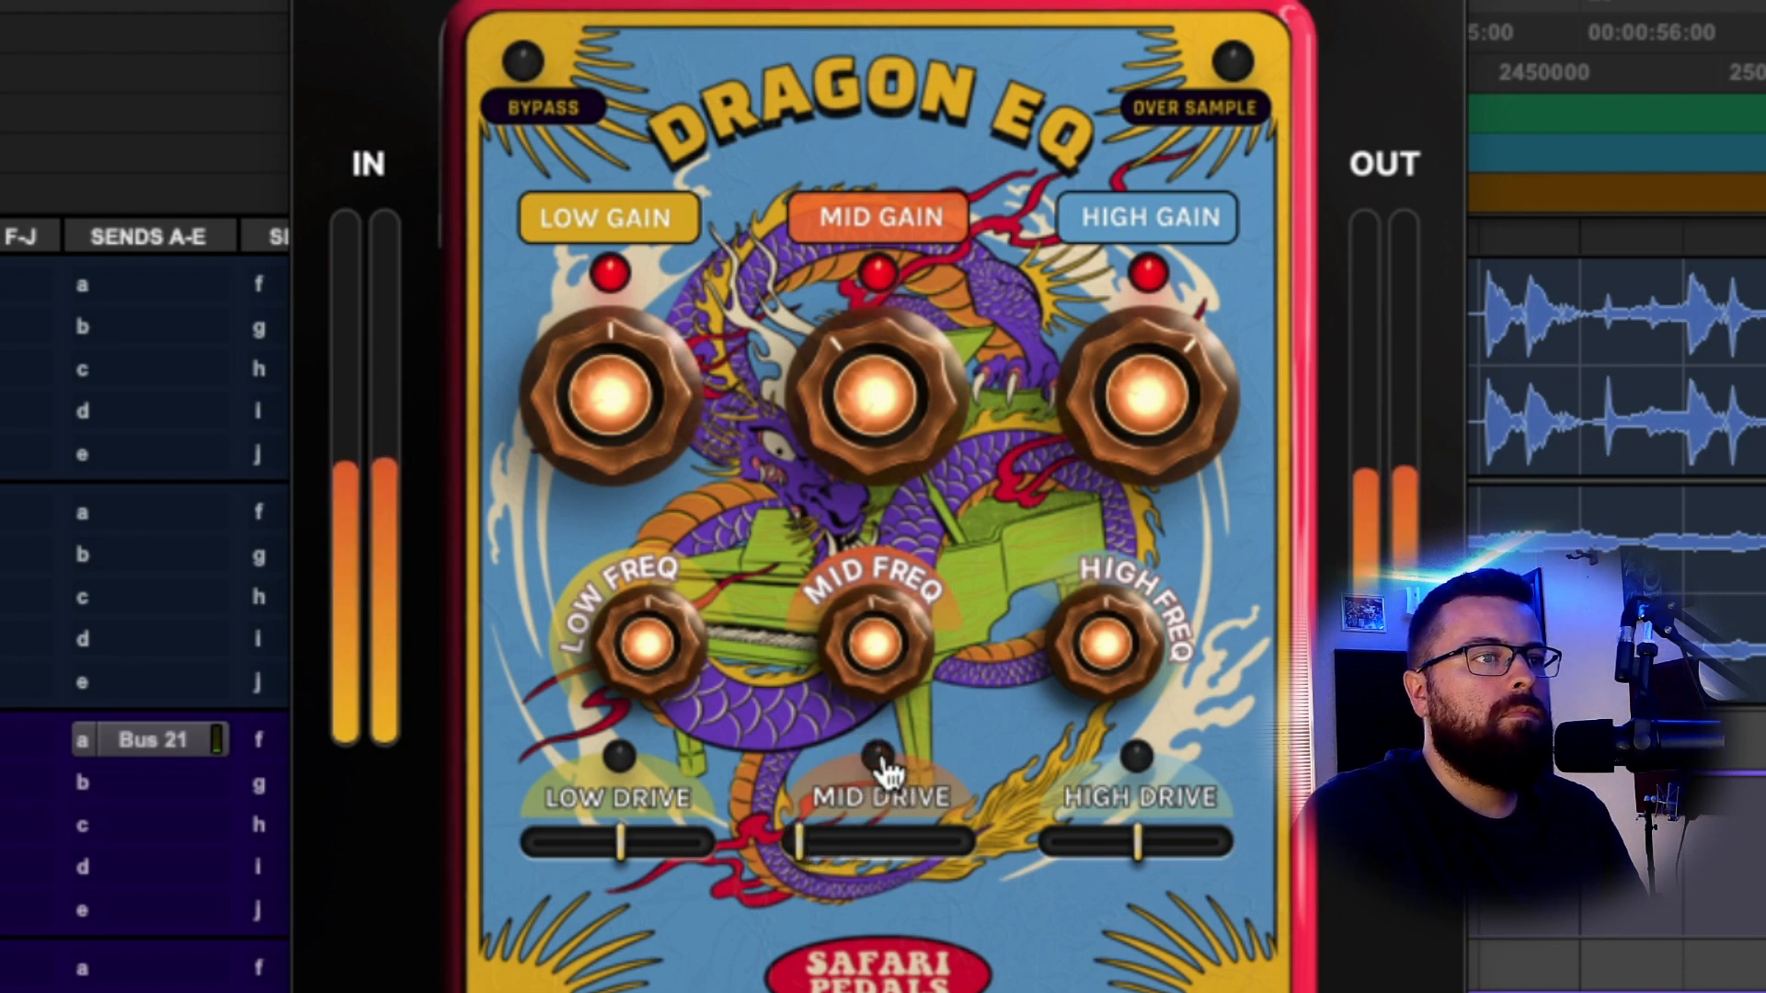
left_click(880, 759)
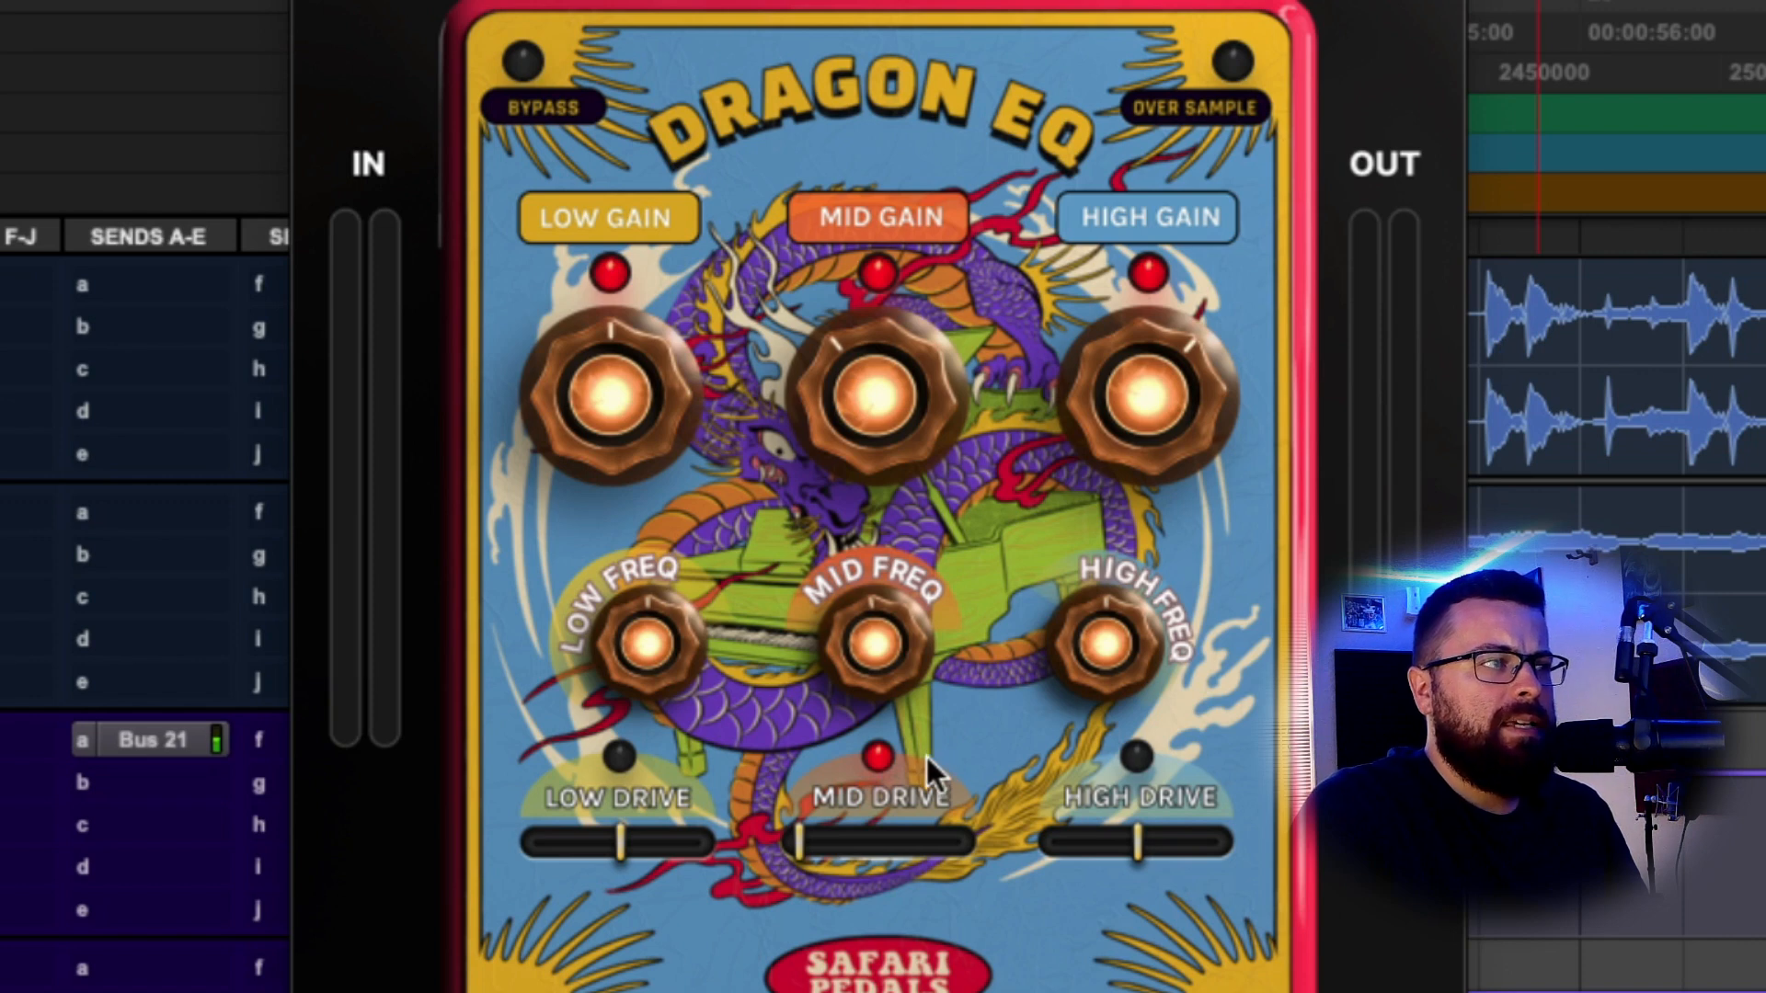
Compare the mid drive on and off during playback, leaving it engaged.
mouse_move(802, 852)
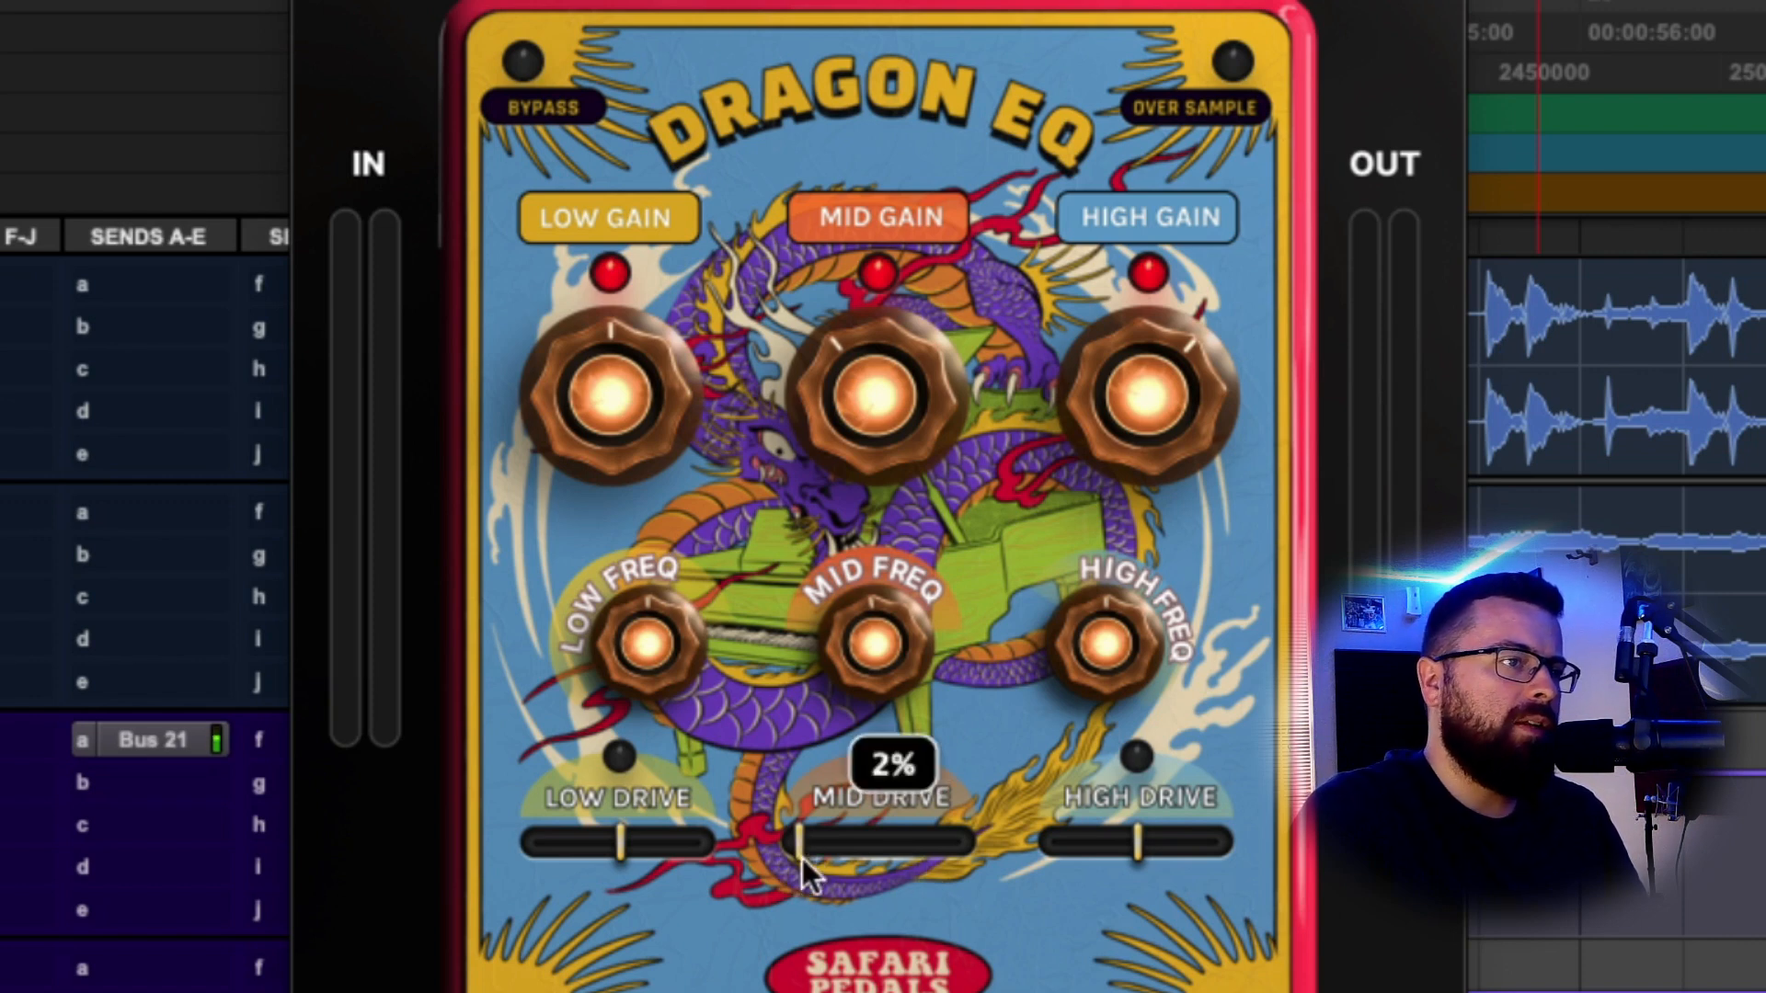
key("space")
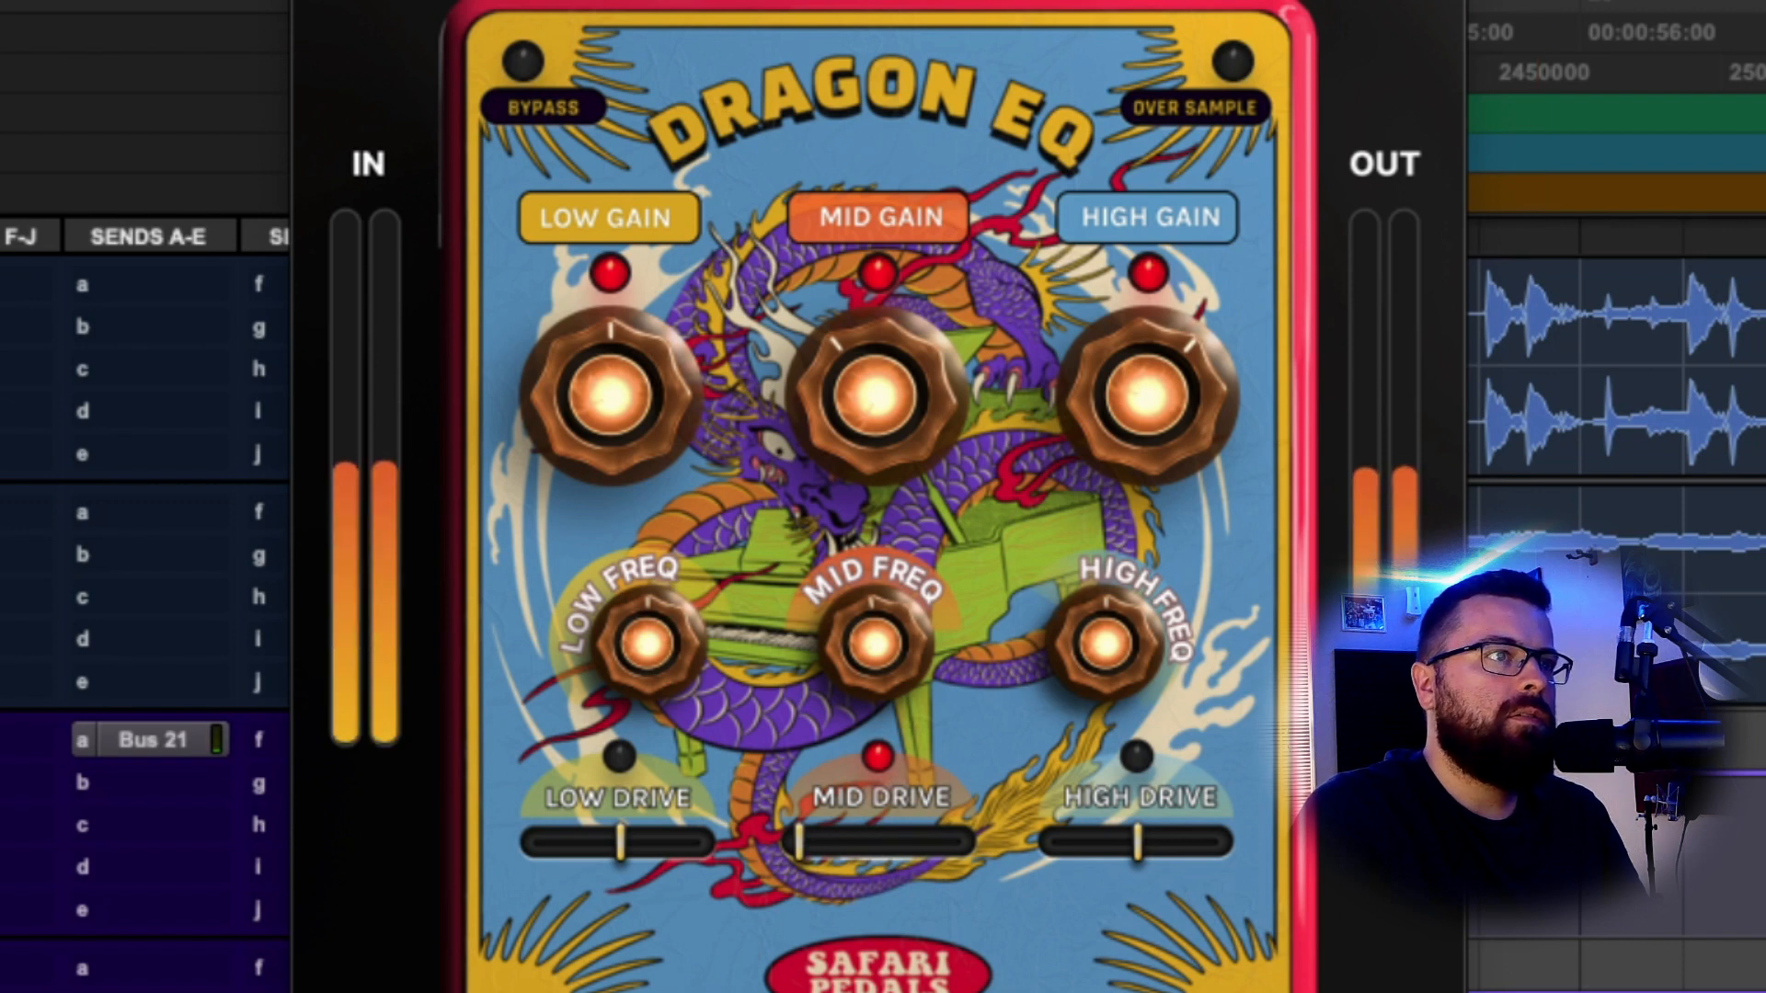
left_click(880, 759)
left_click(883, 763)
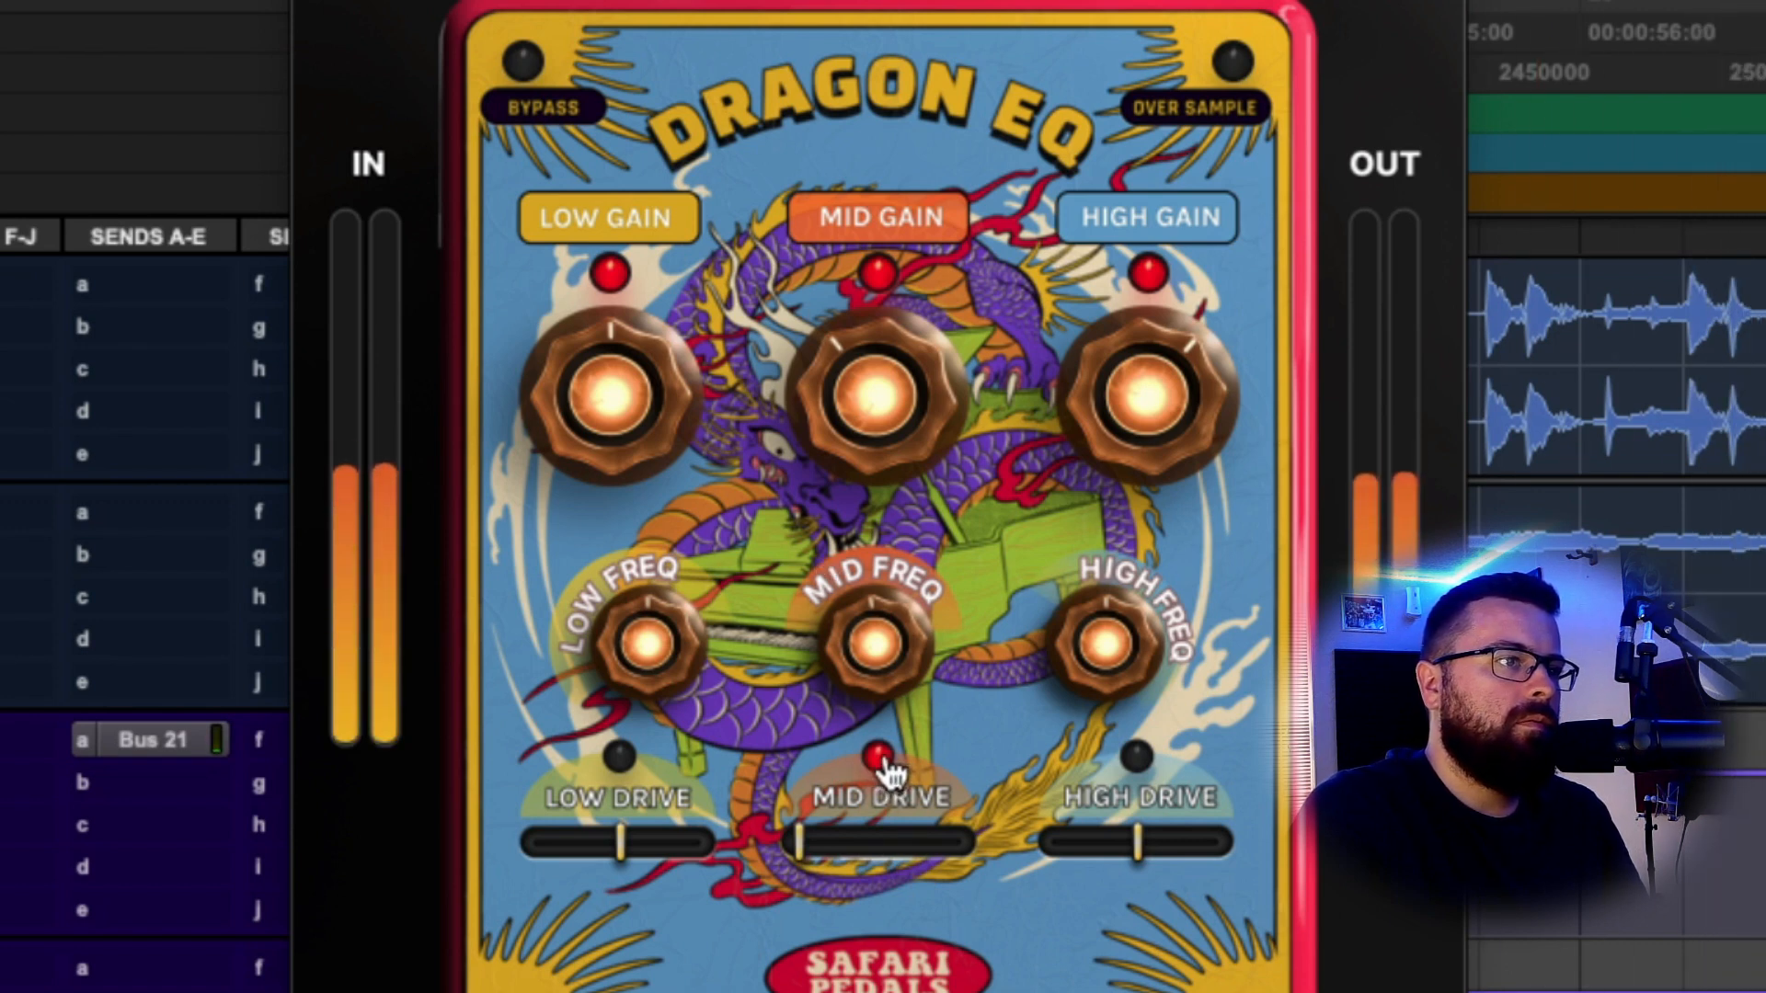
key("space")
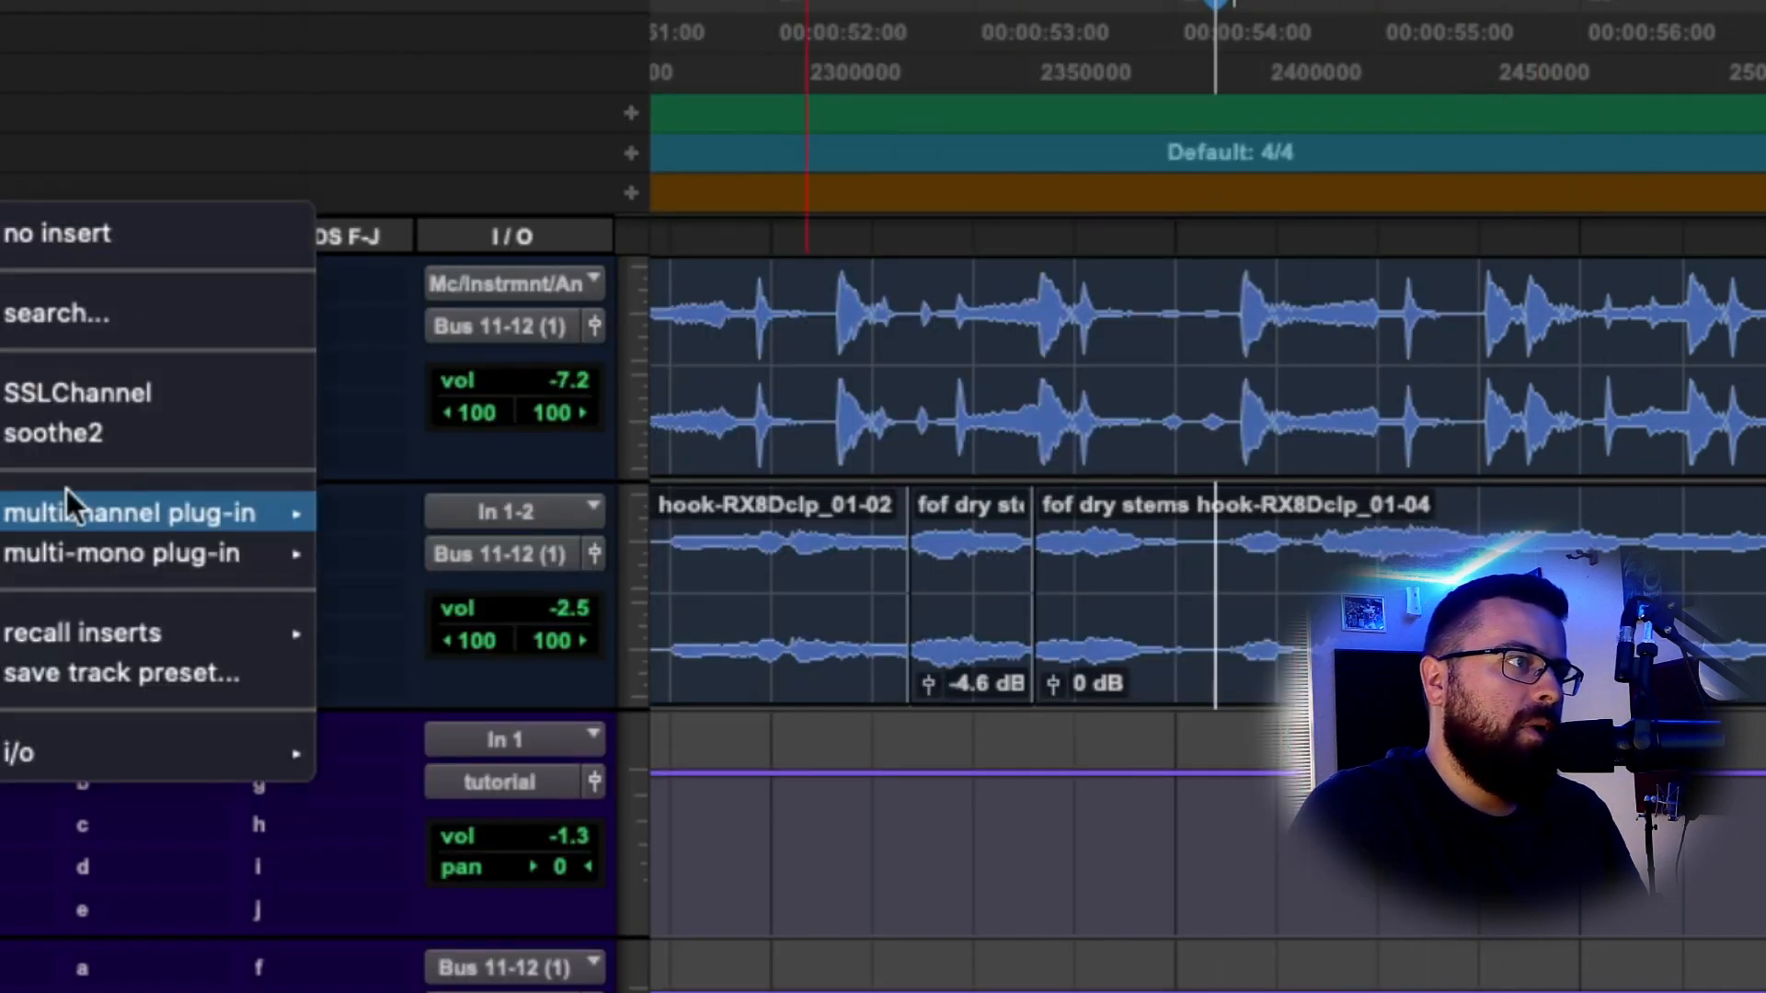
Insert Sibilance (stereo) on the hook vocal and turn on Lookahead.
mouse_move(69, 506)
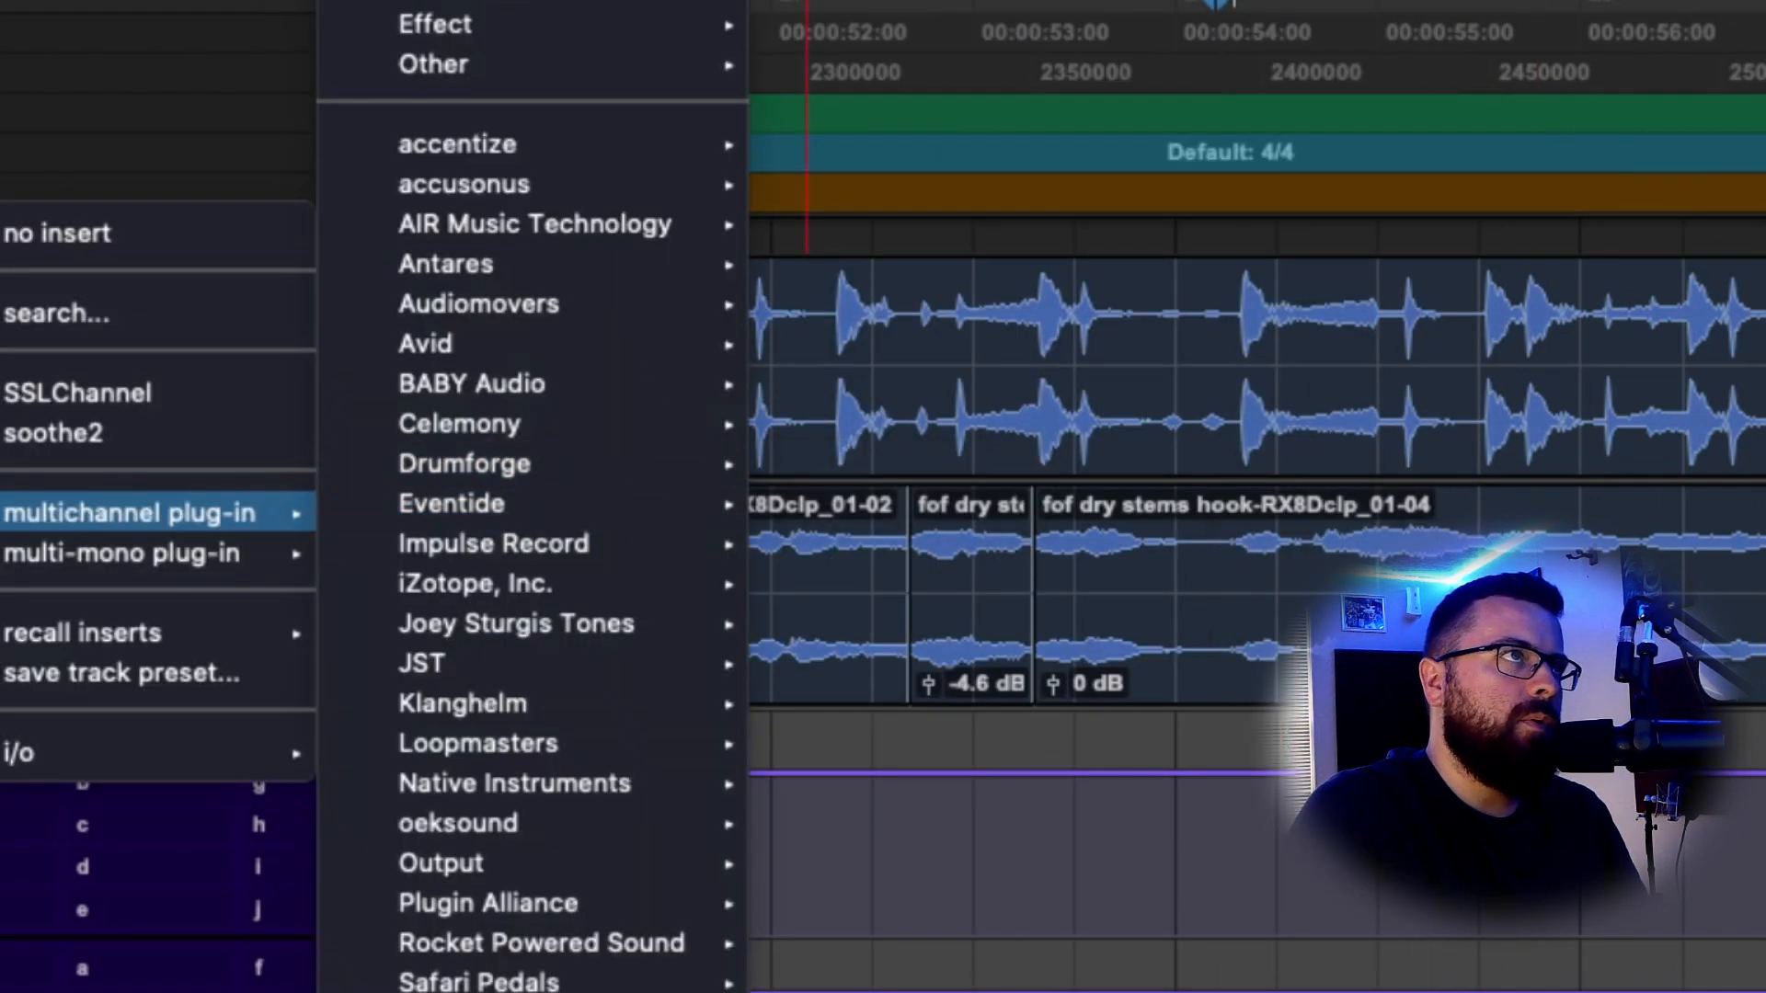
mouse_move(435, 2)
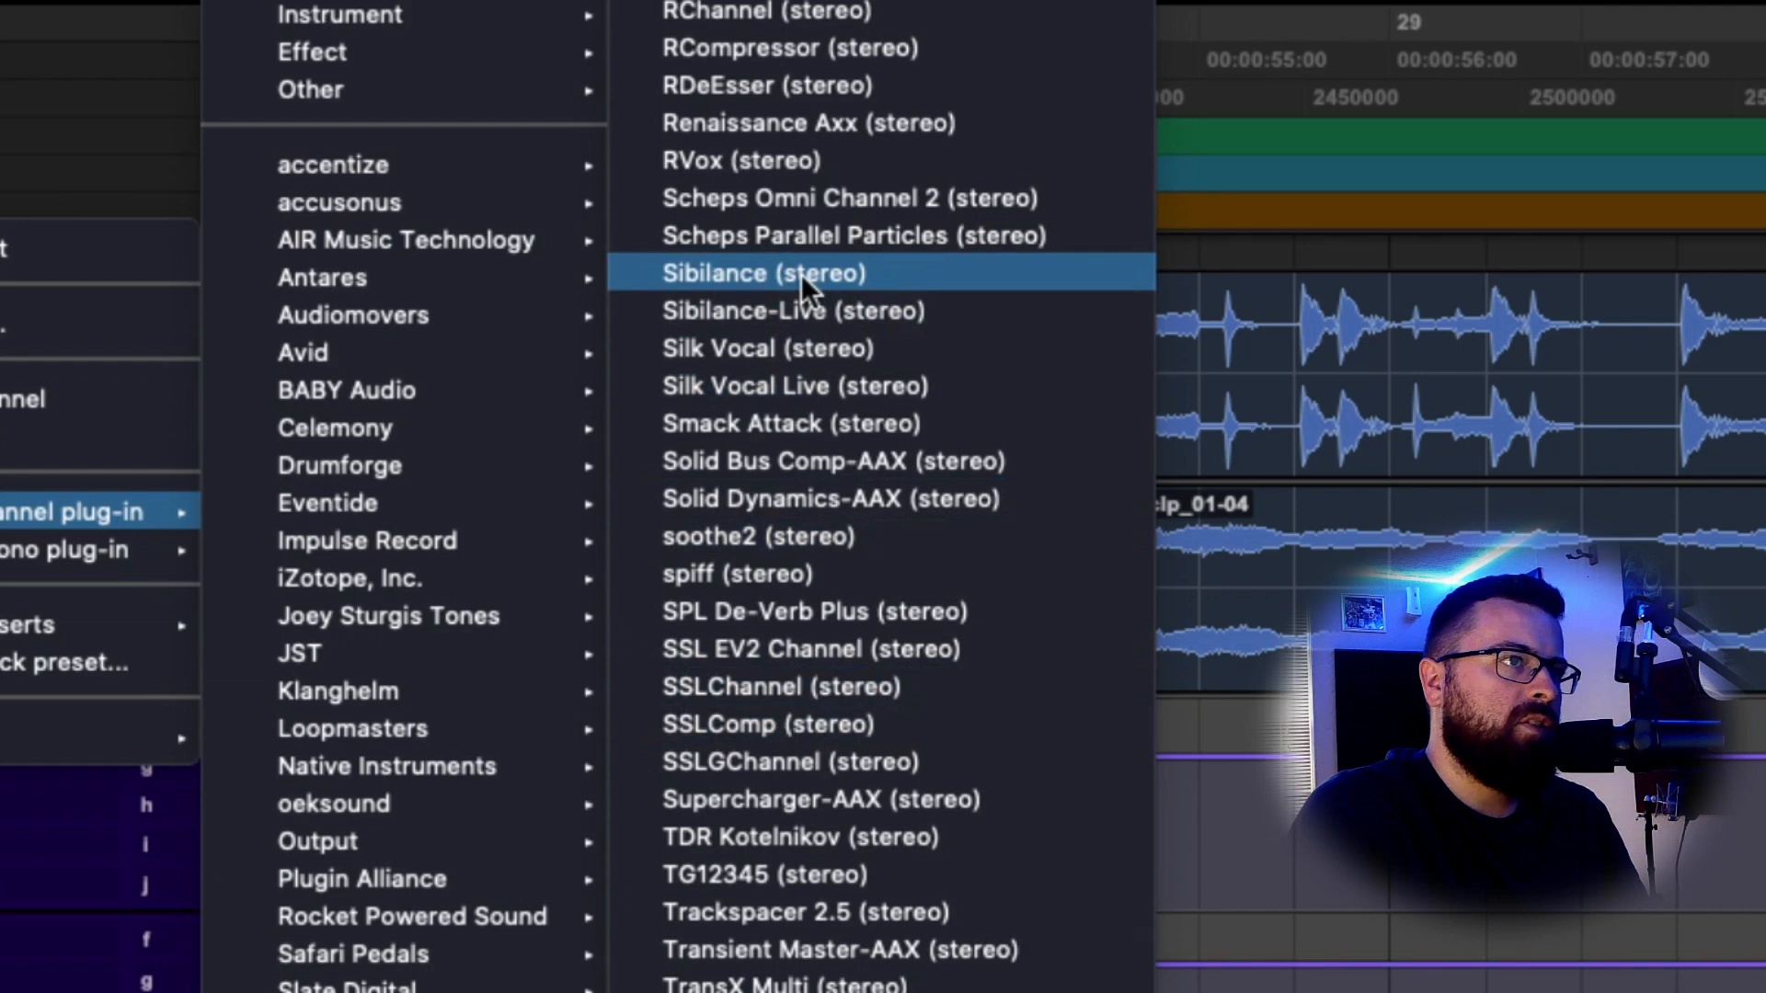
left_click(804, 276)
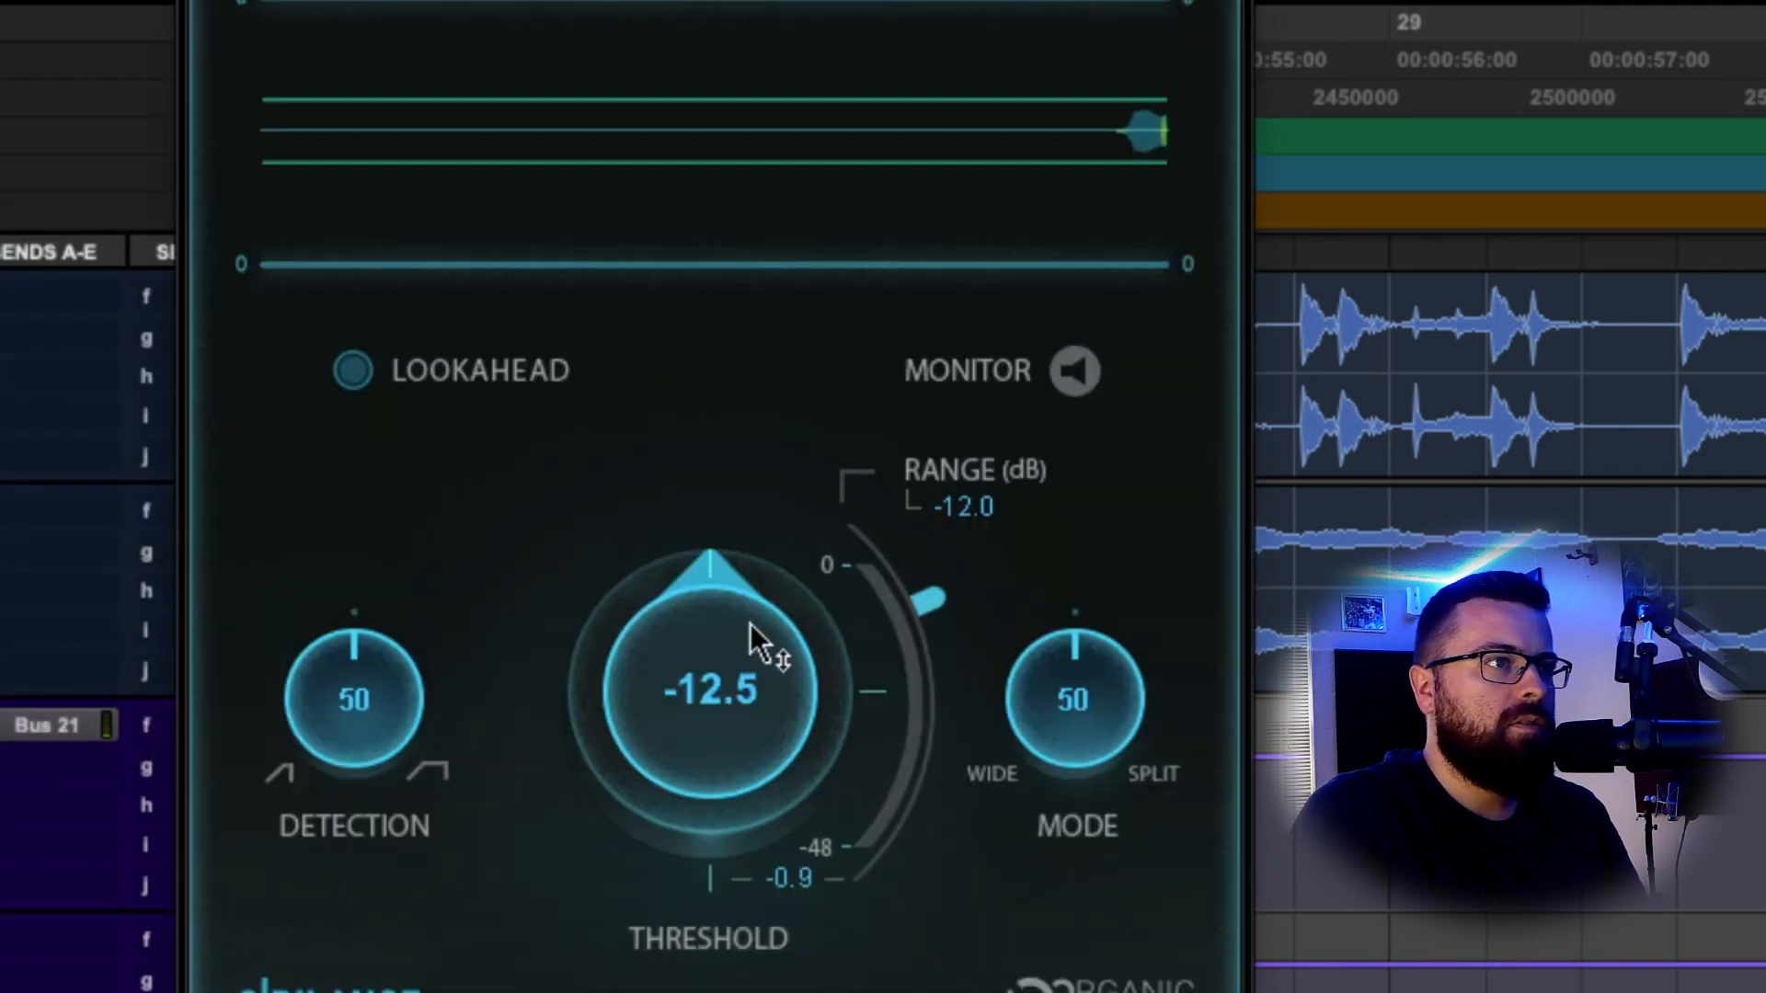
left_click(352, 373)
While playing, set the Sibilance threshold to -26.6 and mode to 6.
key("space")
left_click_drag(710, 690, 710, 782)
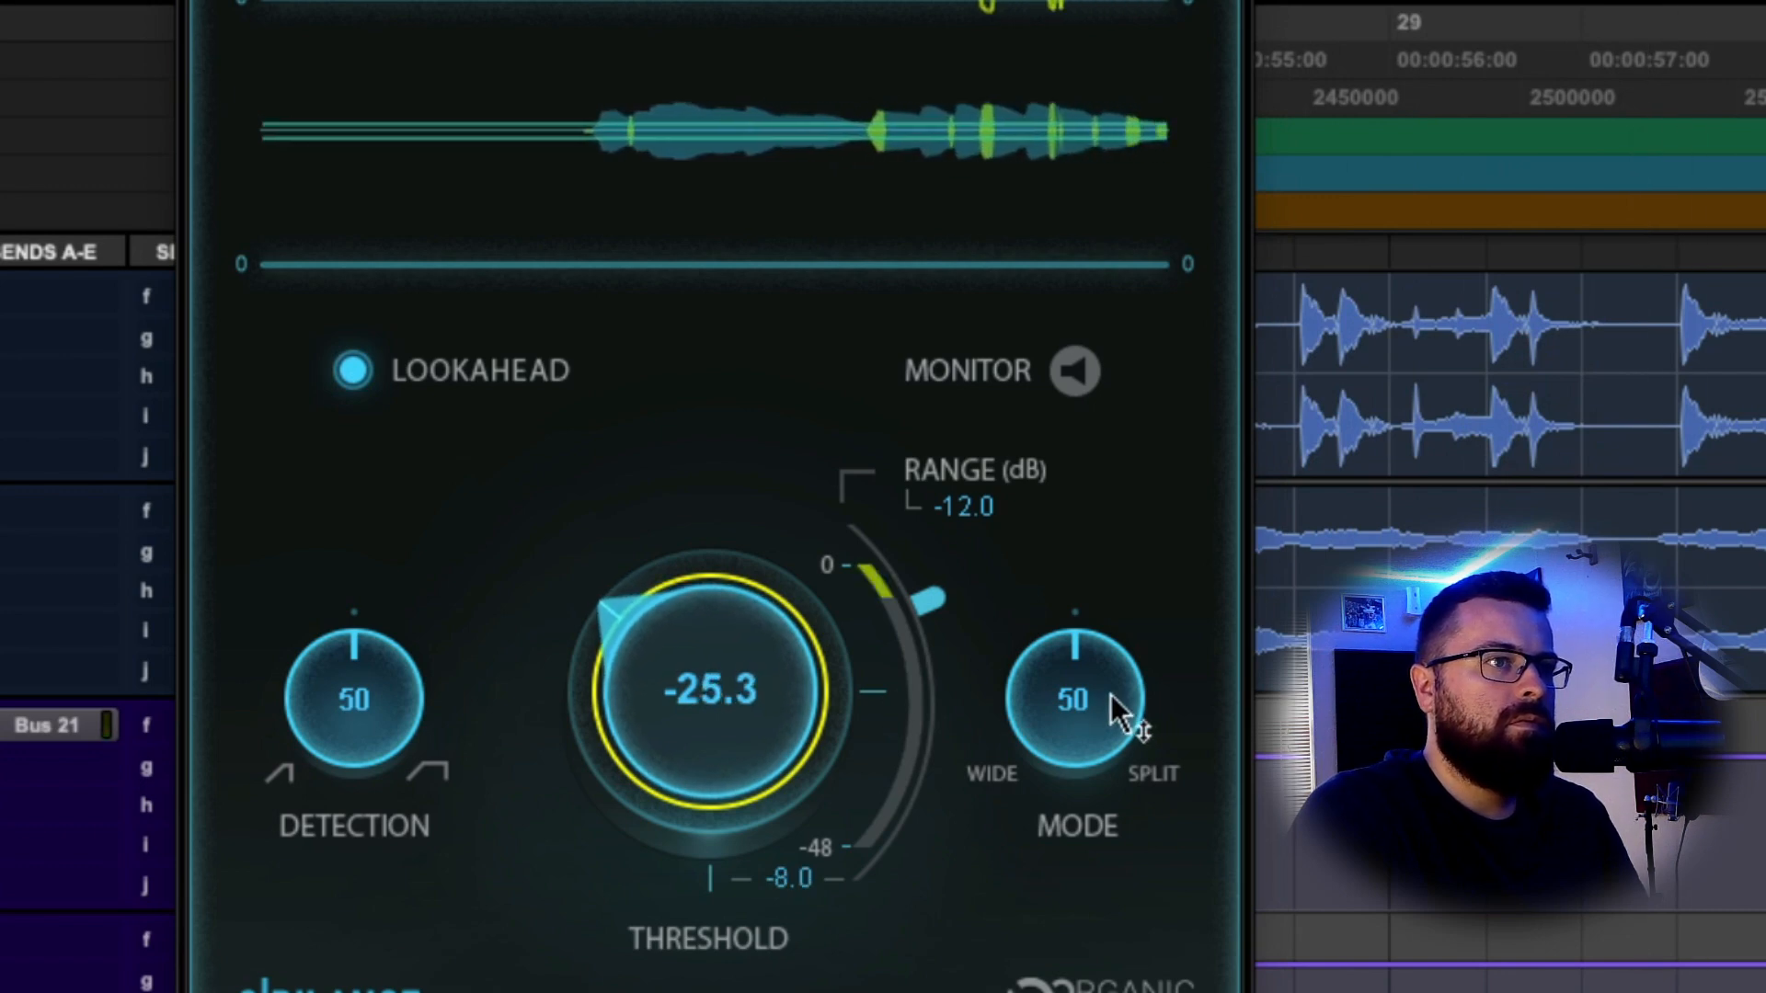
mouse_move(1111, 694)
left_mouse_down()
mouse_move(1116, 734)
mouse_move(1080, 702)
left_mouse_up()
mouse_move(702, 654)
left_mouse_down()
mouse_move(701, 704)
mouse_move(701, 663)
left_mouse_up()
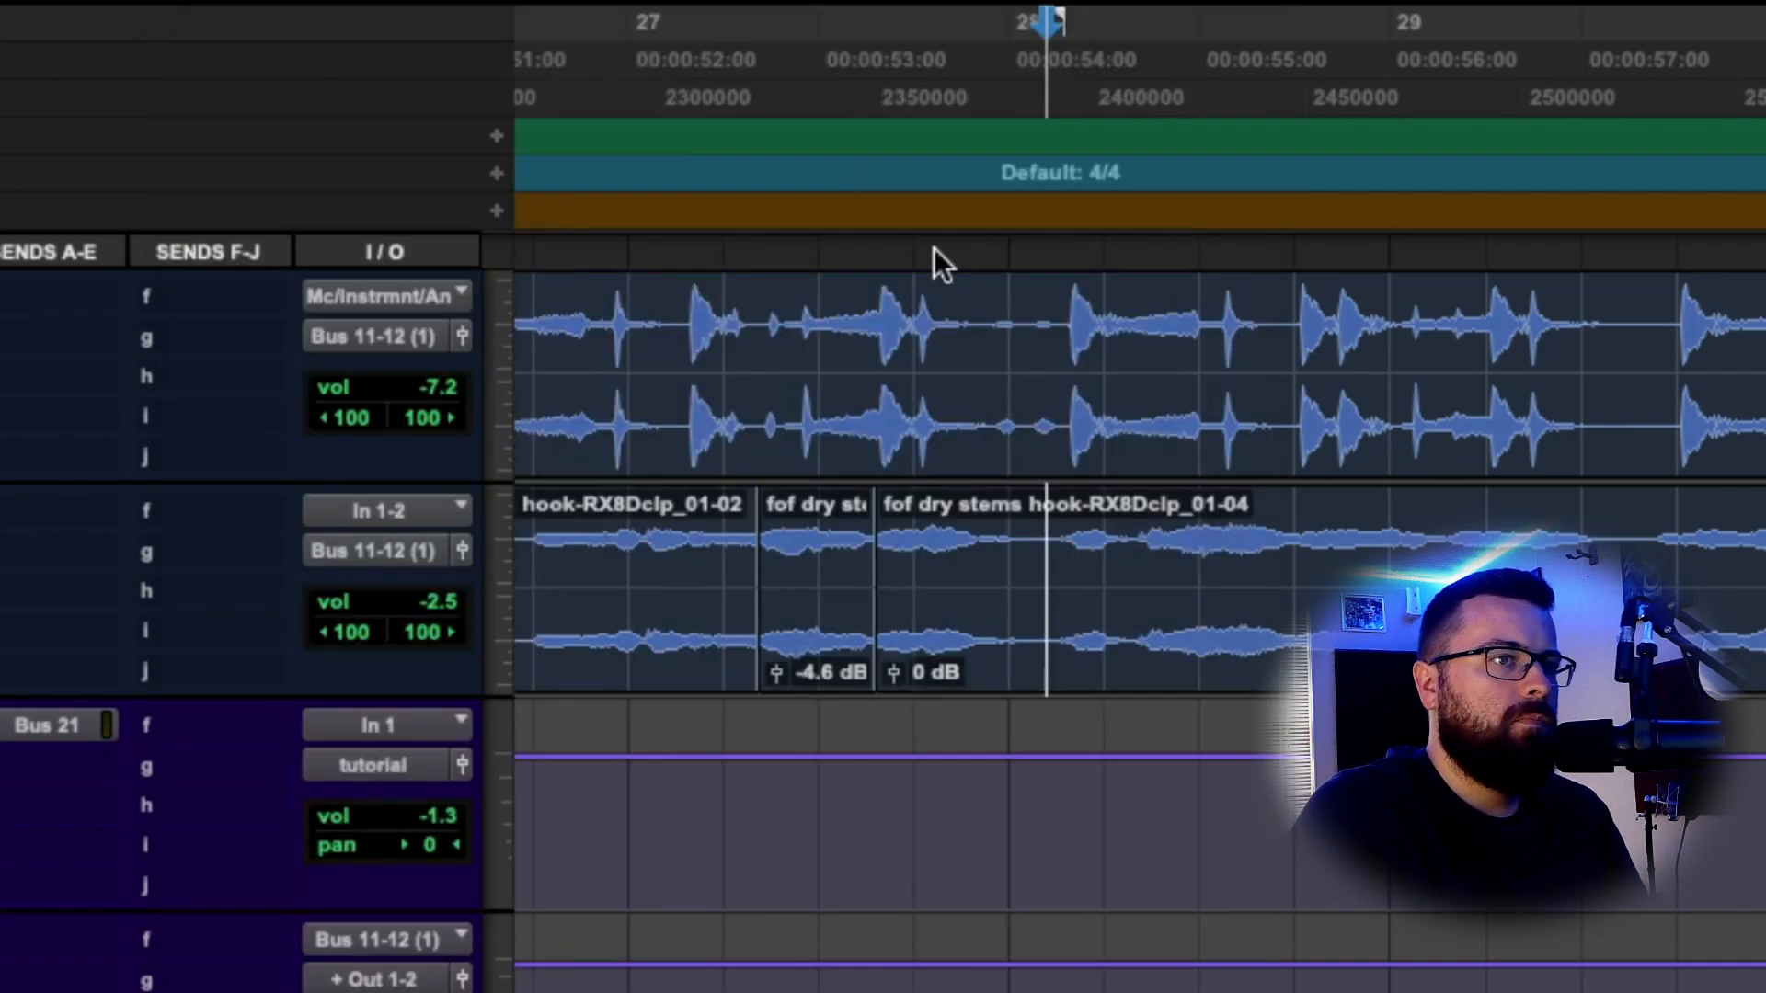
key("space")
left_click(1056, 515)
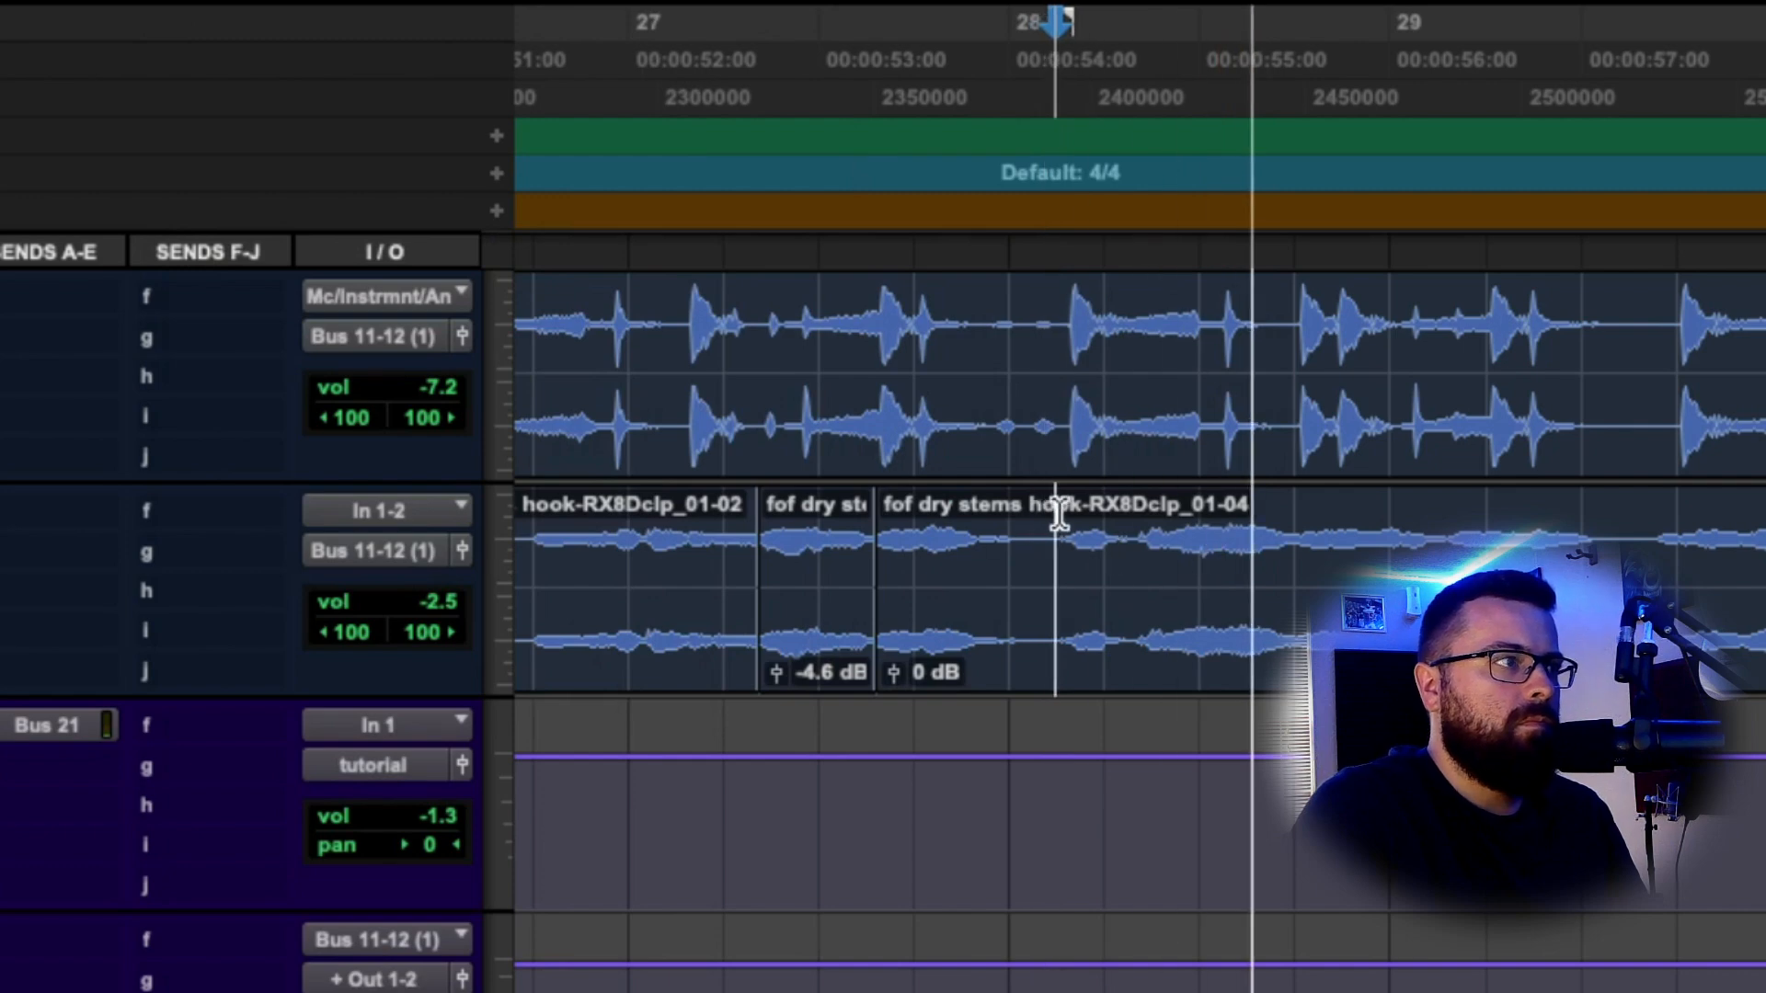
key("space")
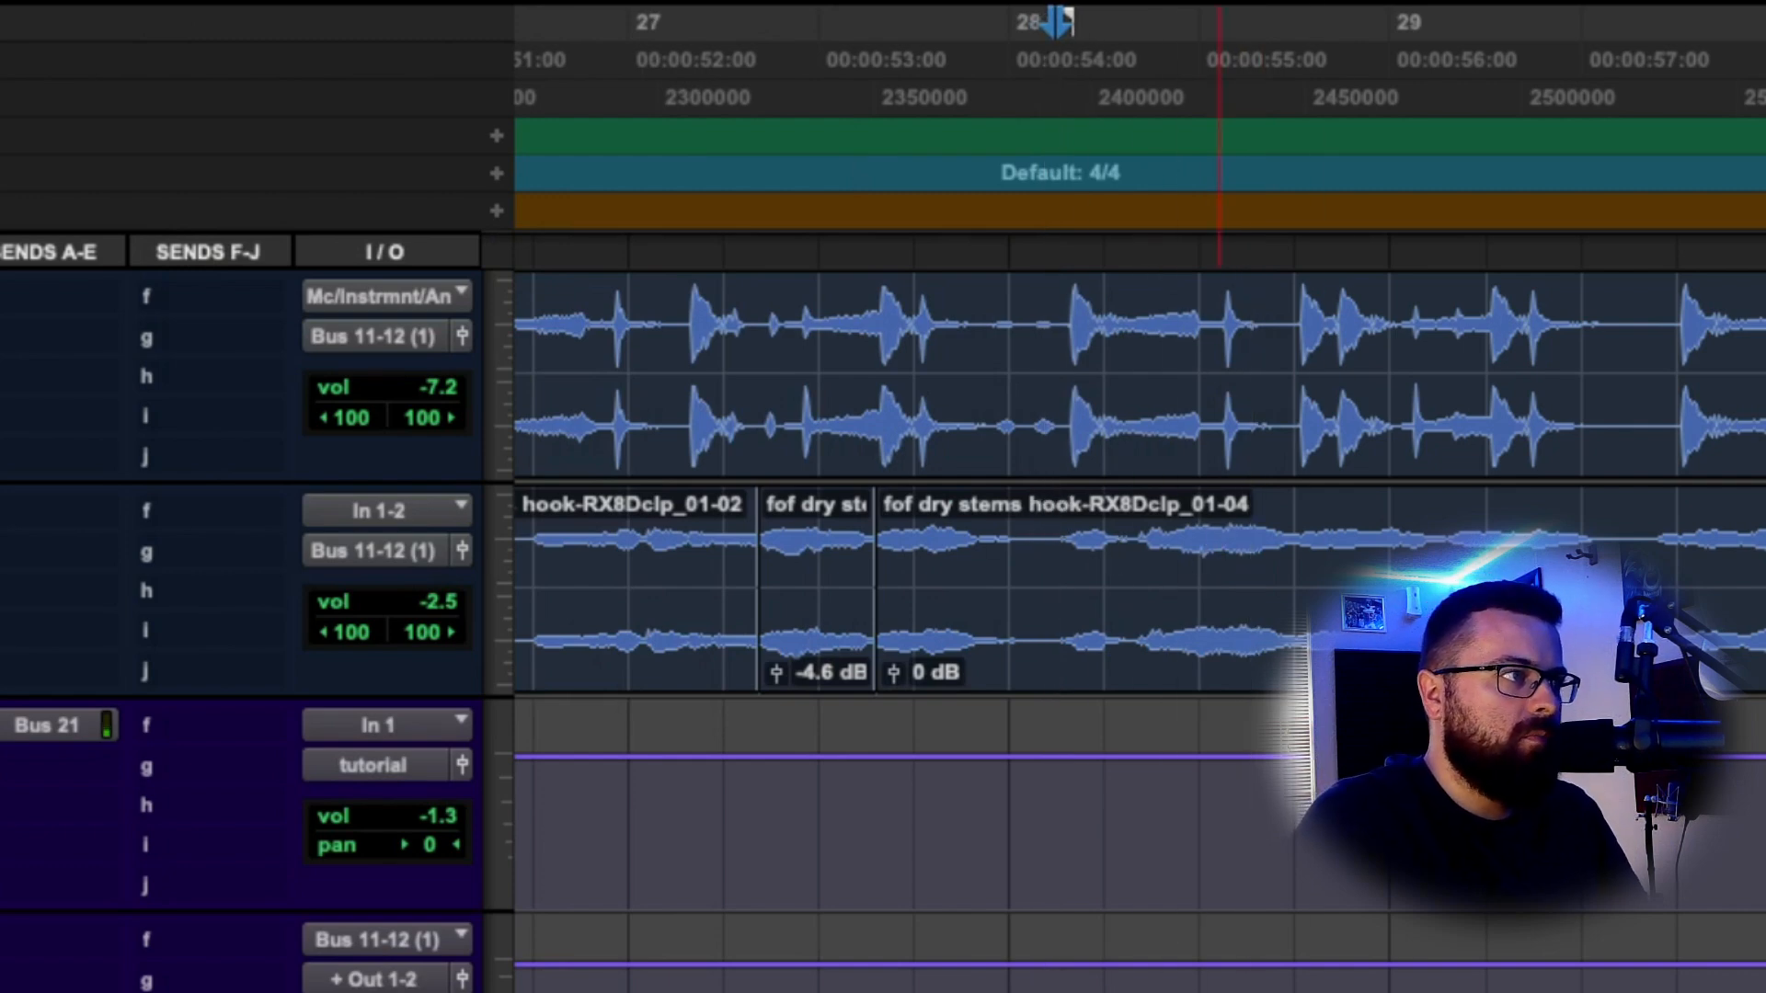
key("space")
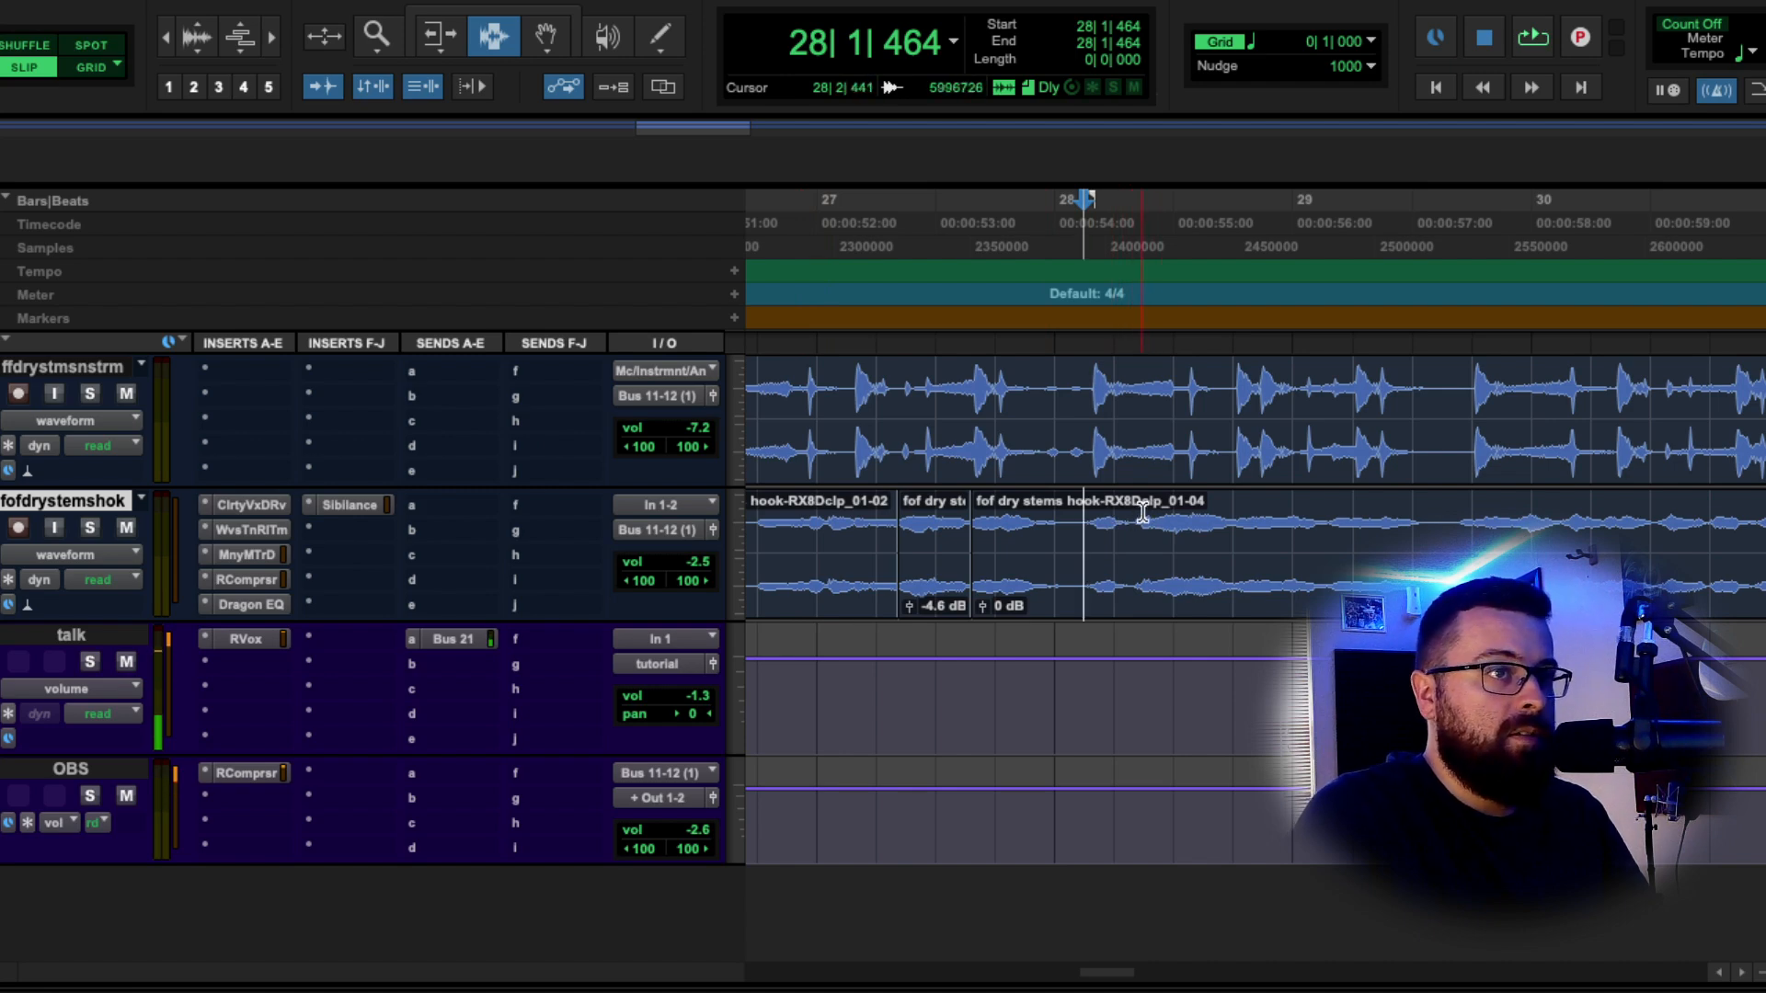
left_click(1085, 501)
key("space")
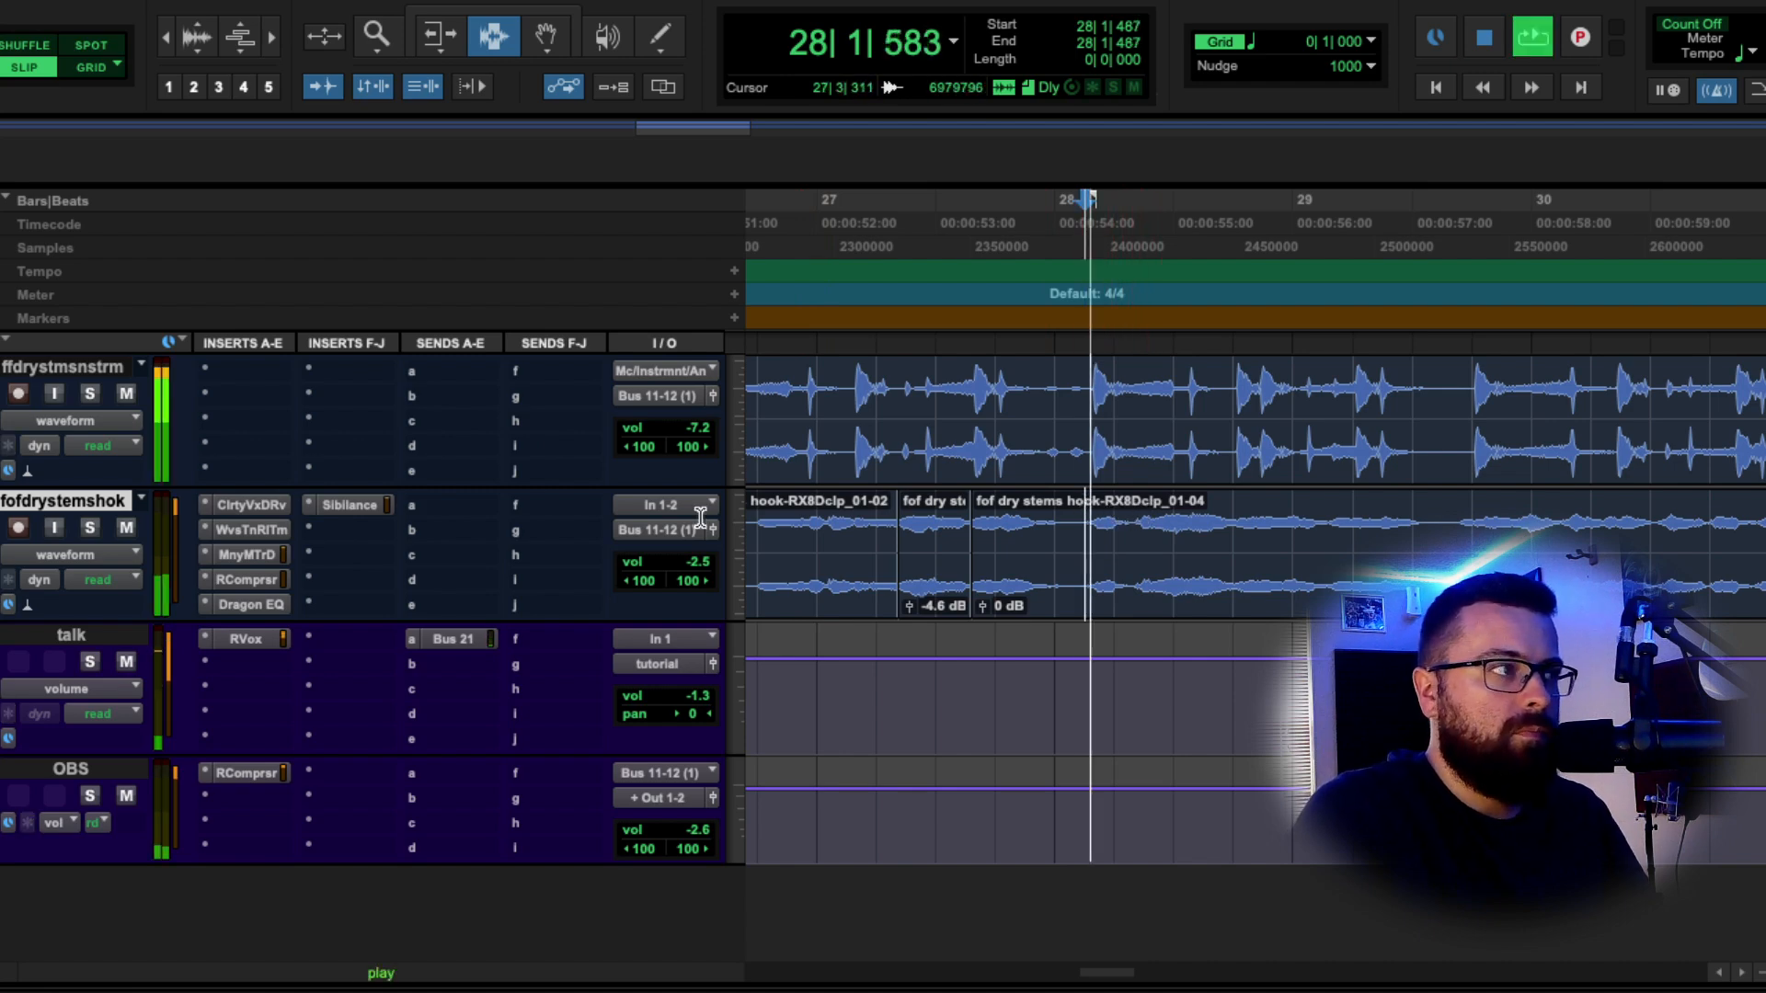
left_click(126, 393)
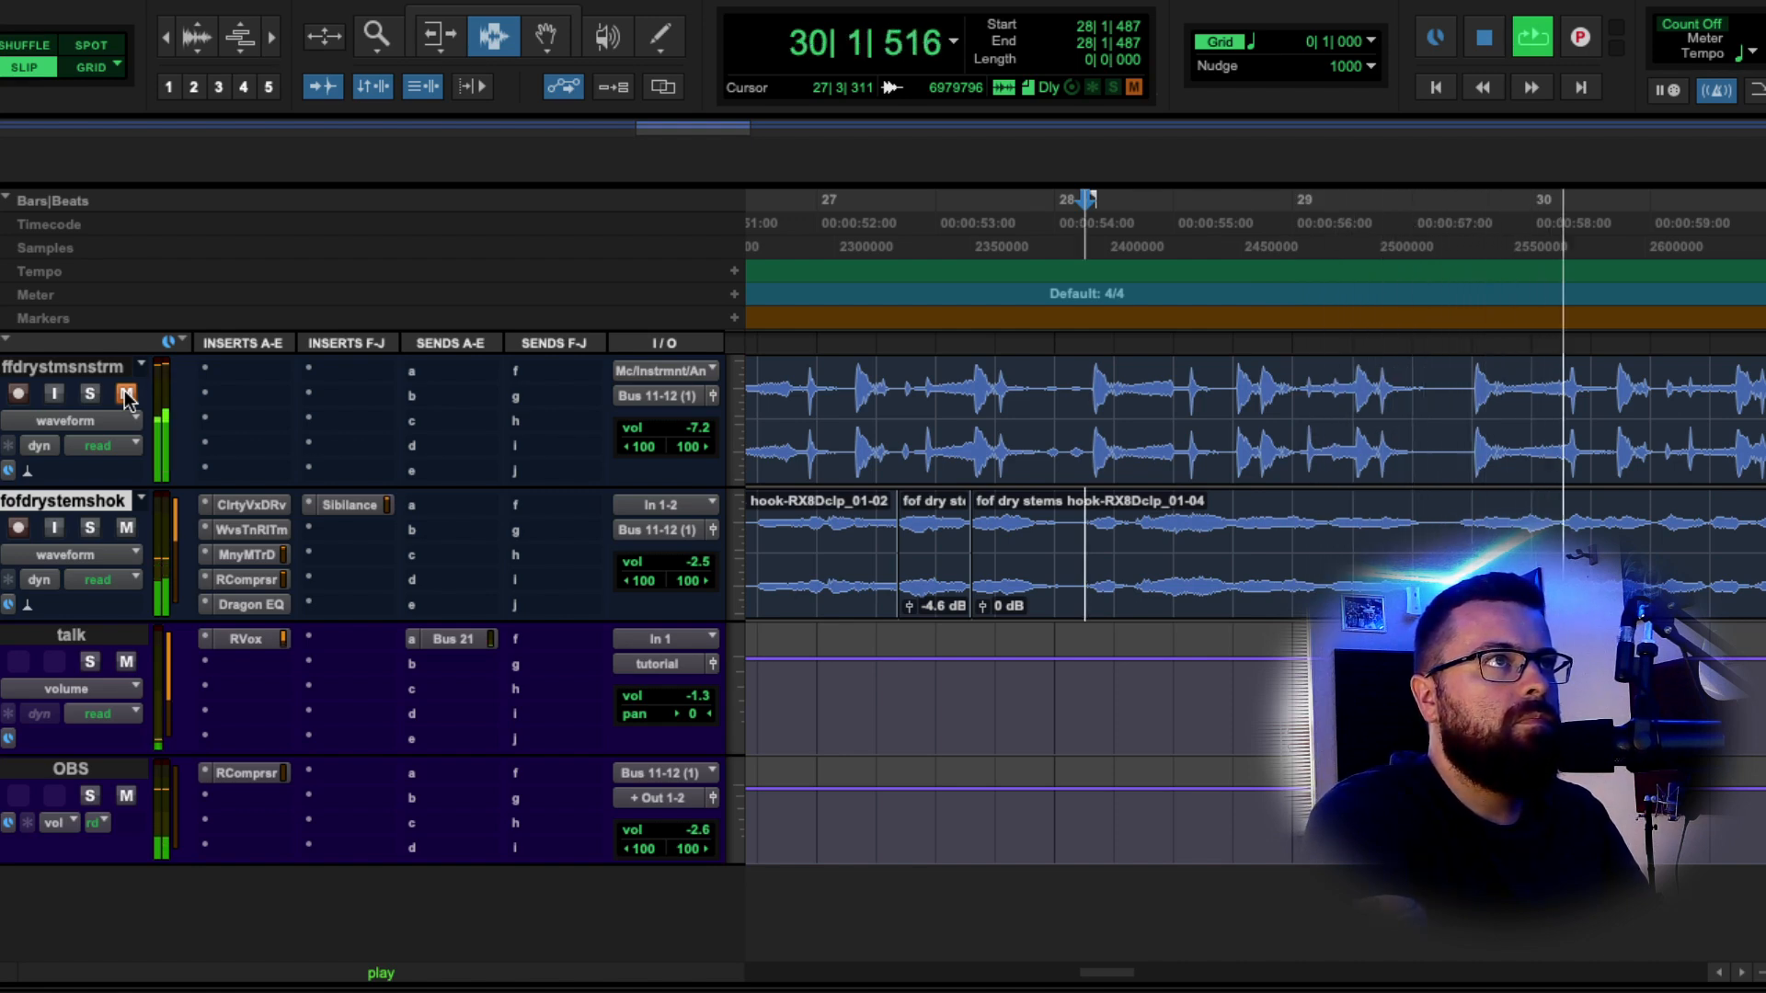
key("space")
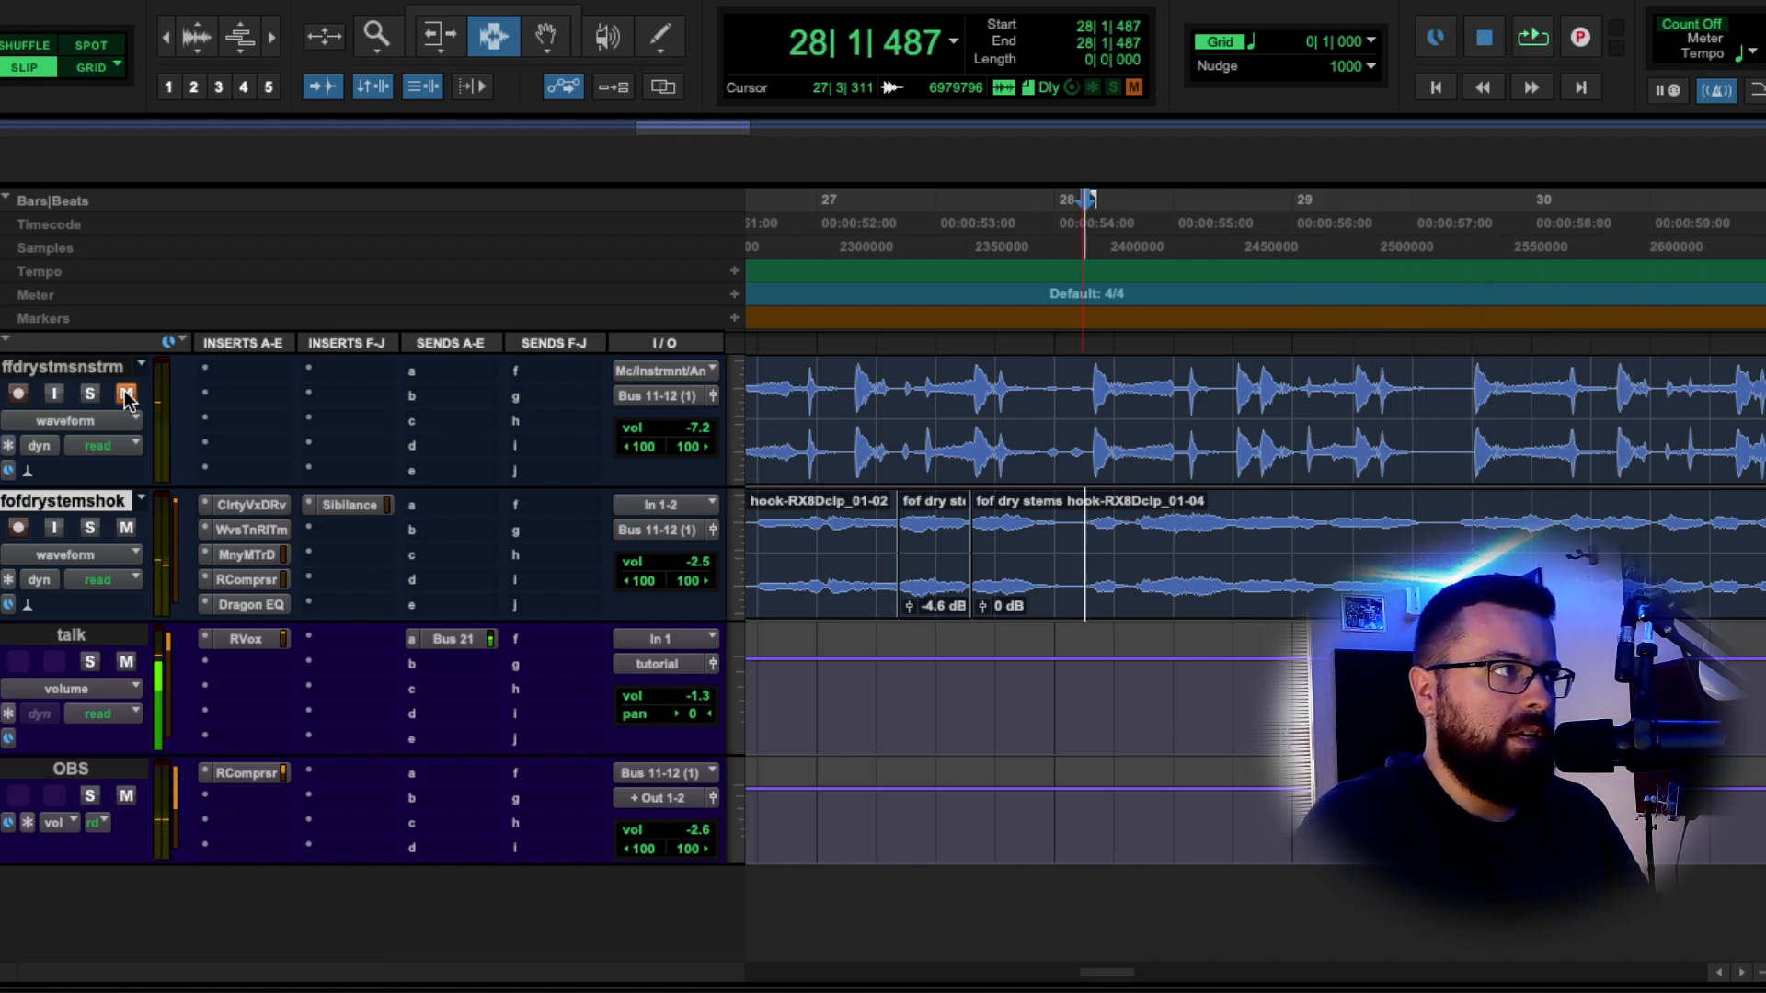
left_click(126, 394)
key("space")
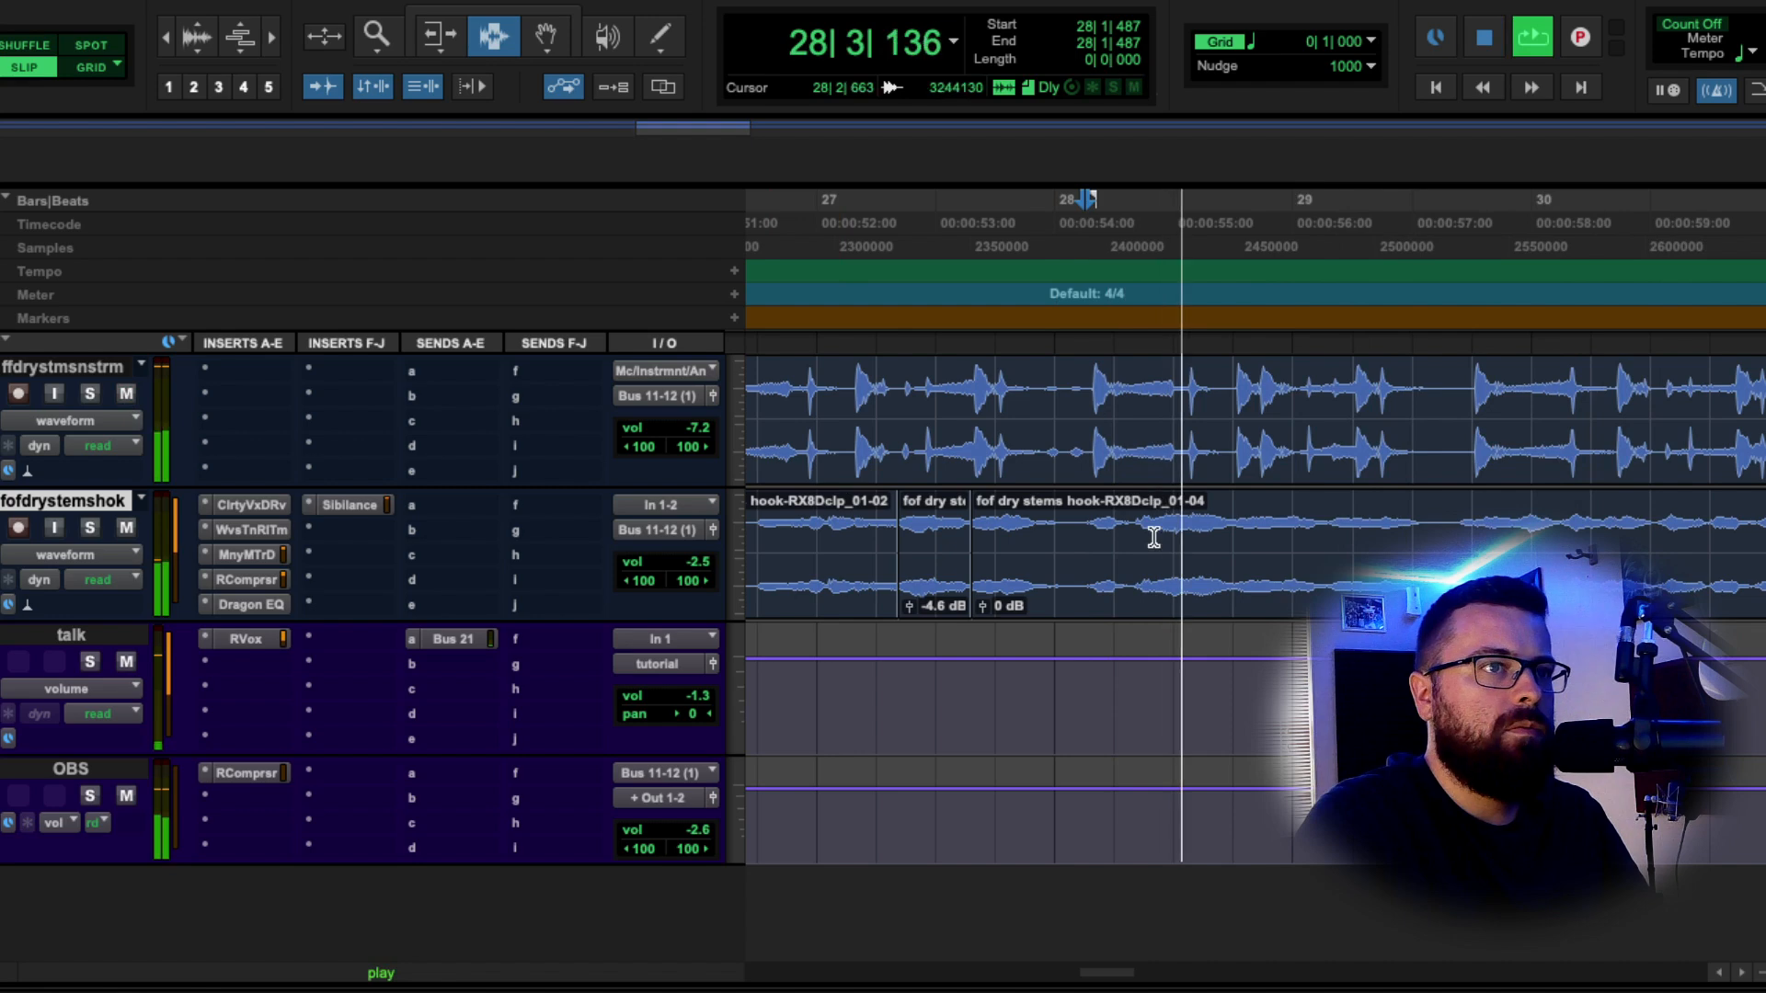
Insert C4 (stereo) from Dynamics on the fofdrystemshok hook track.
key("space")
left_click(368, 541)
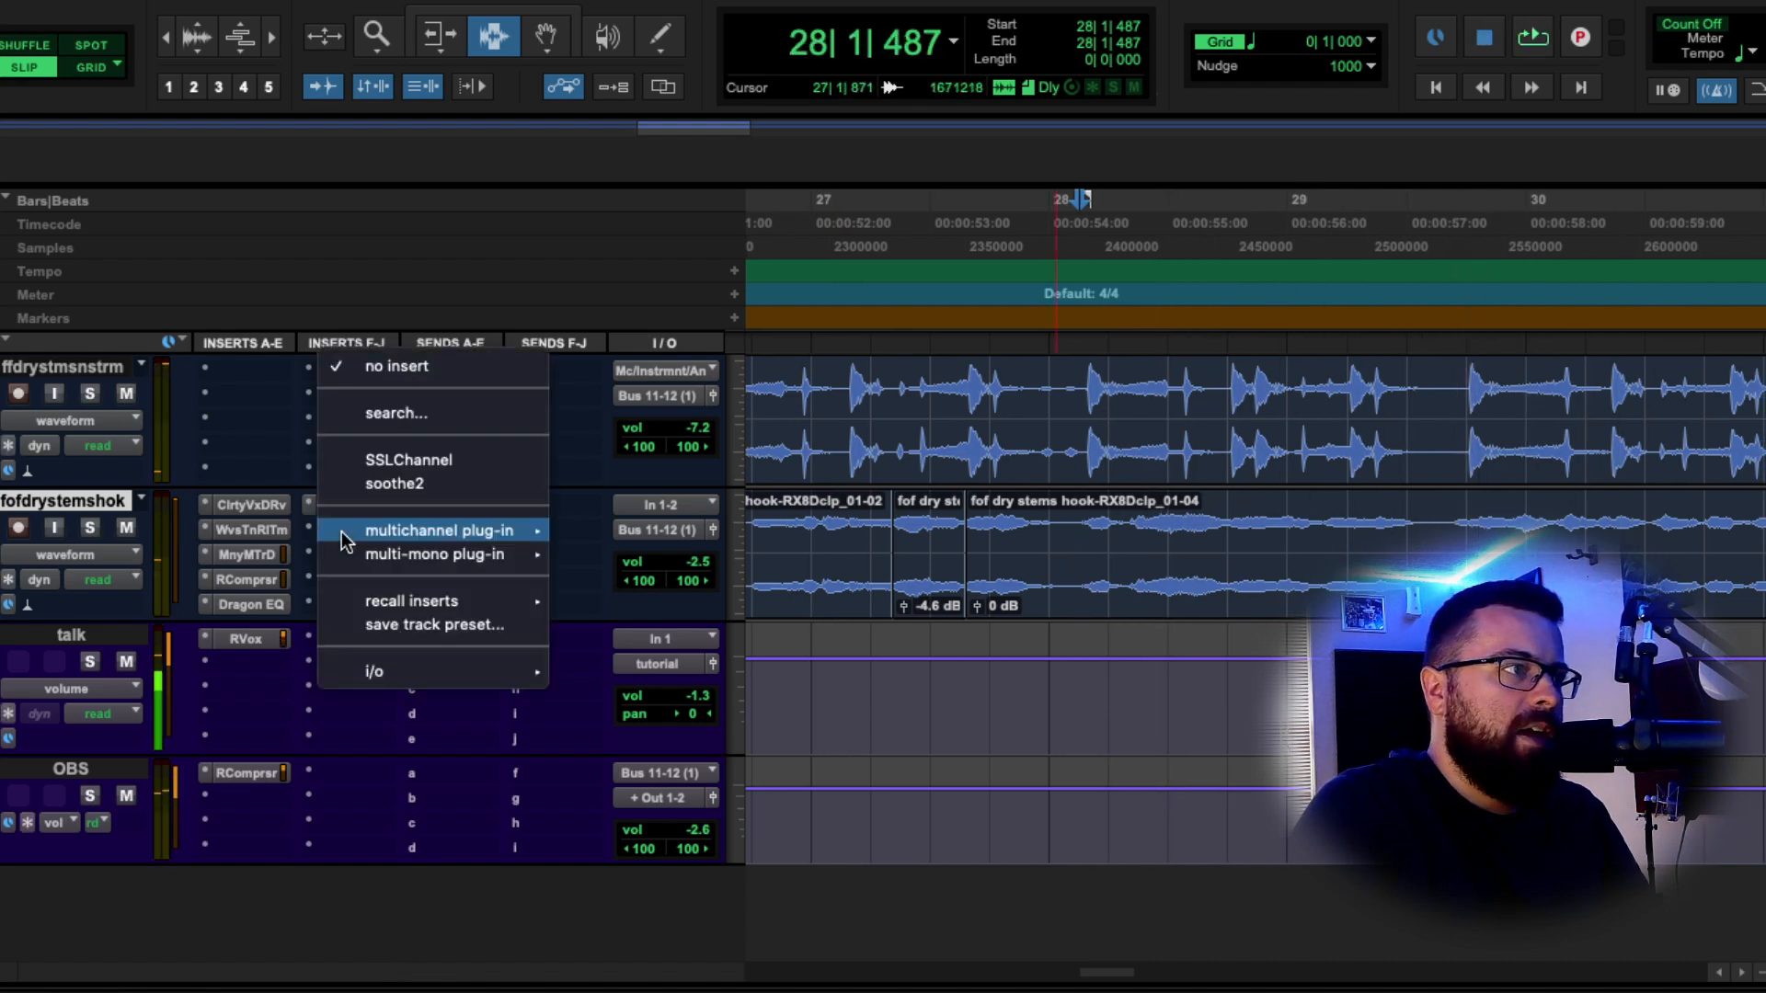
mouse_move(439, 530)
mouse_move(681, 1)
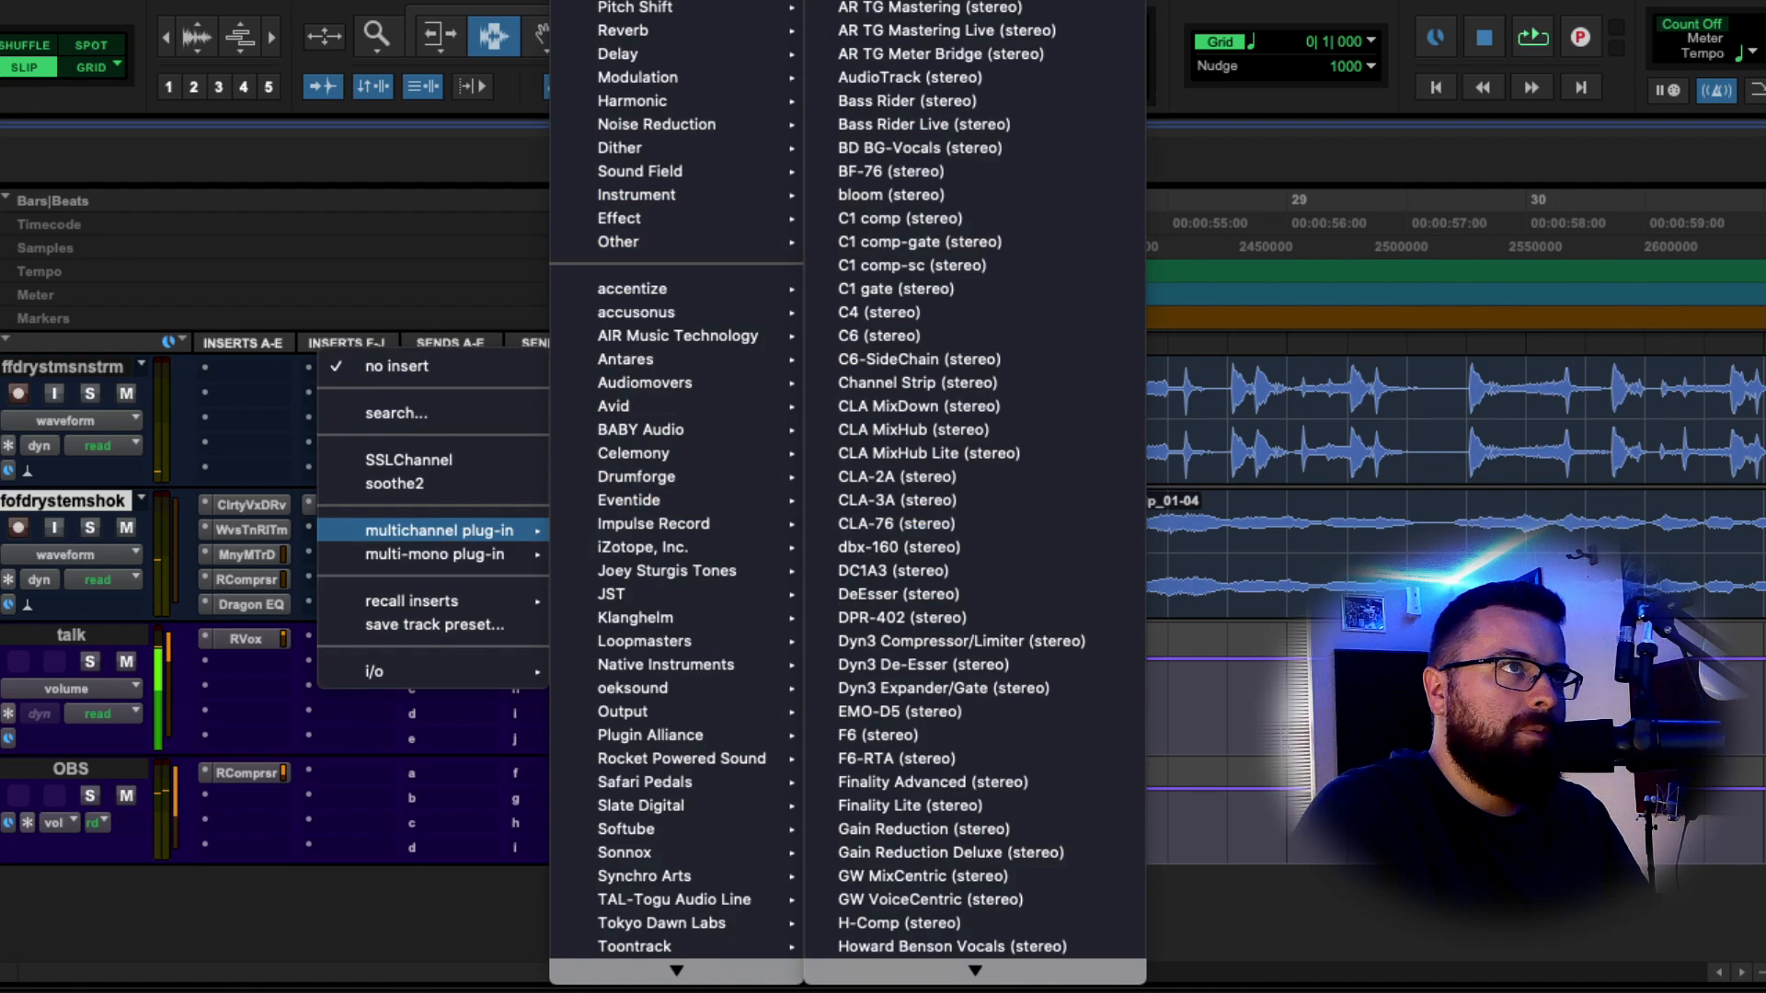
left_click(908, 316)
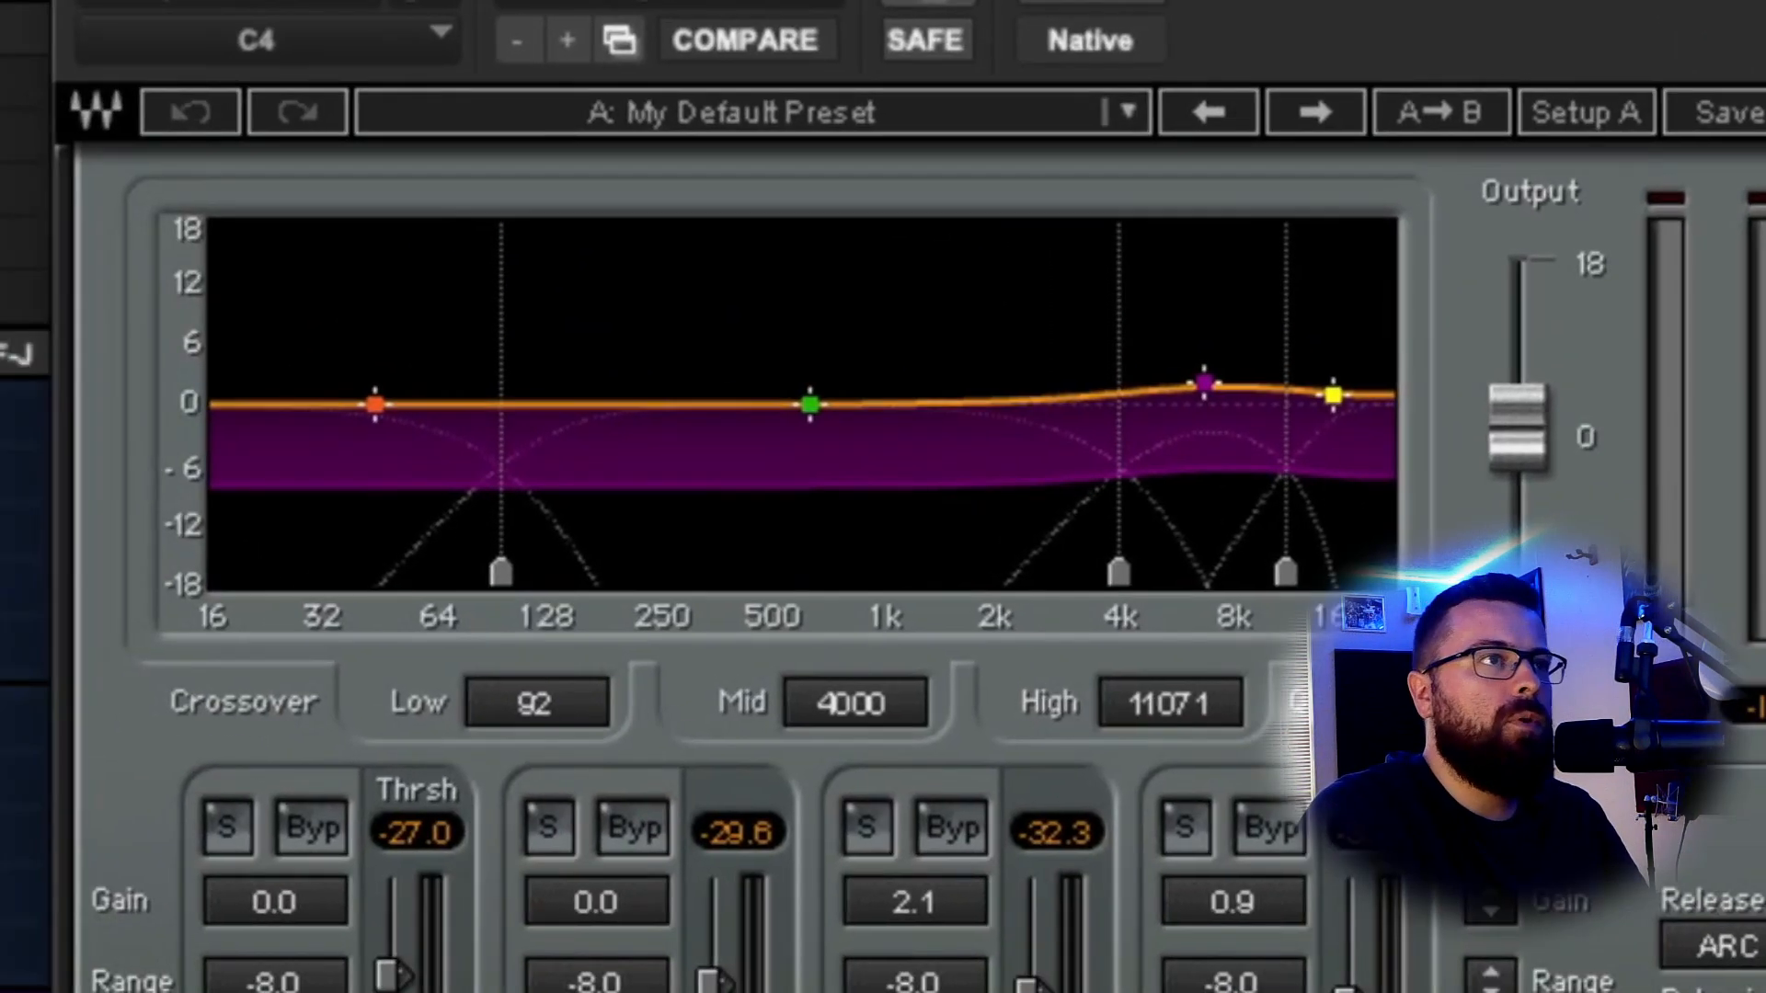
Move the C4 mid crossover to about 1191 Hz and set band 2 threshold near -25.
left_click_drag(570, 676, 579, 650)
left_click_drag(615, 718, 626, 719)
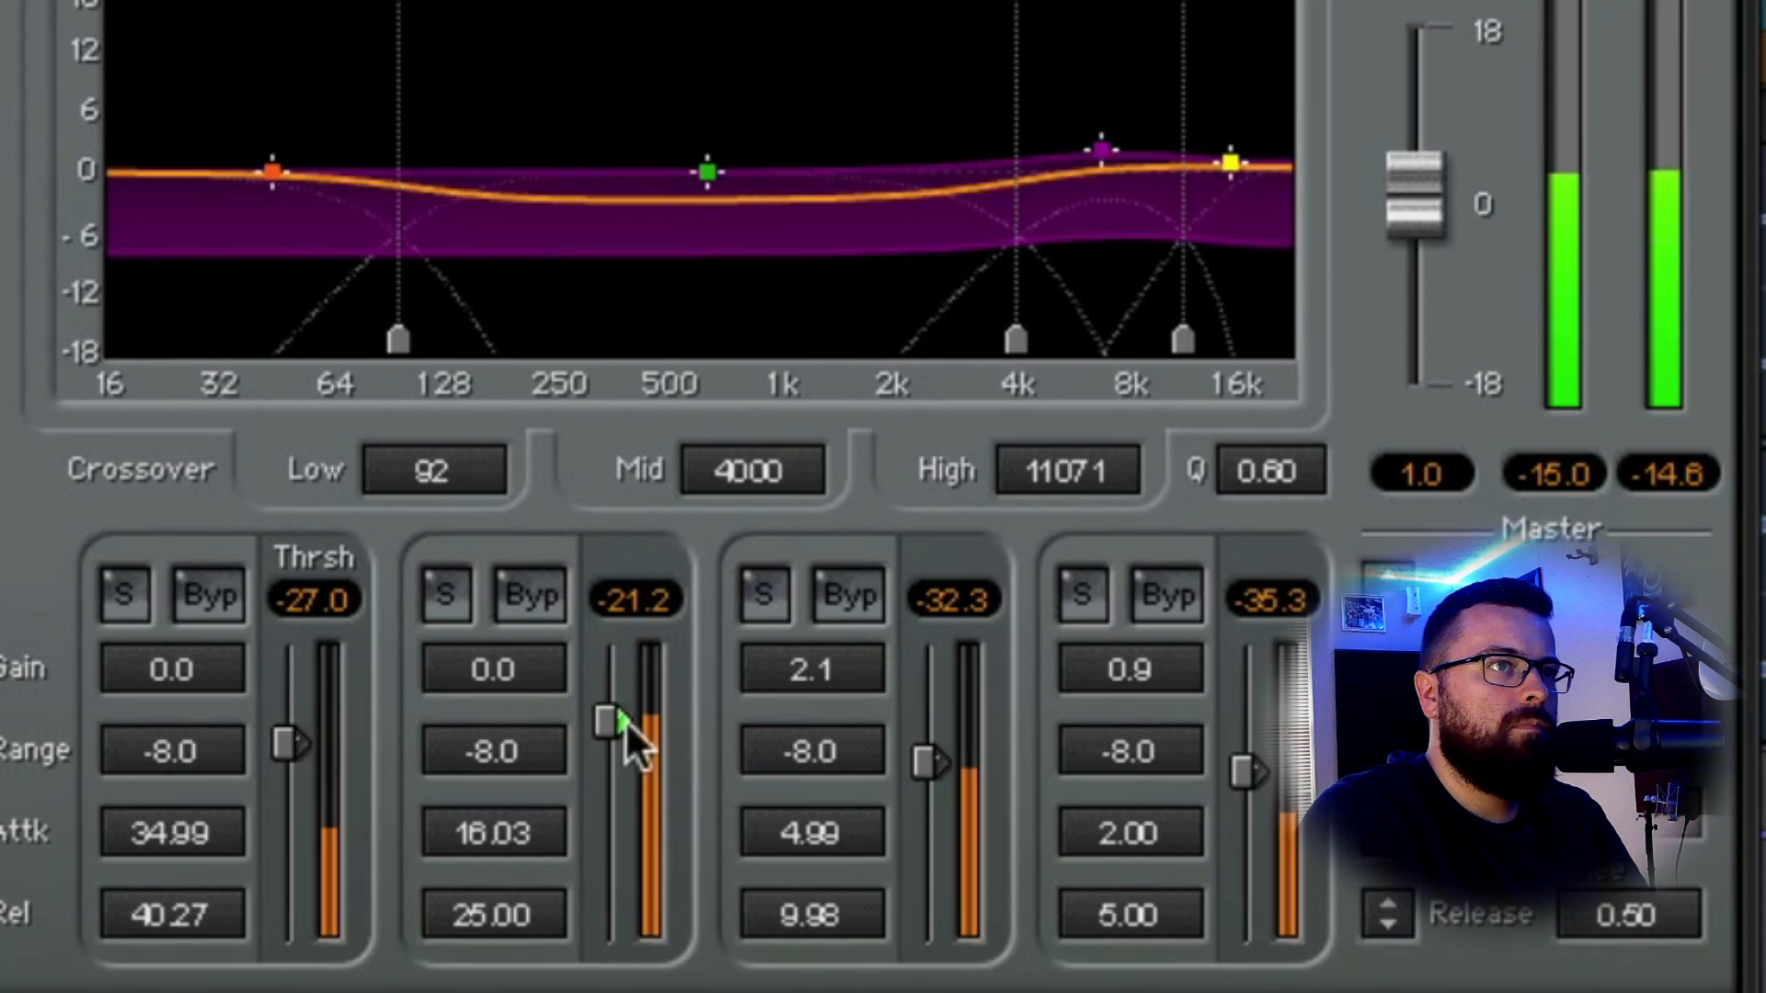
left_click_drag(1016, 338, 818, 340)
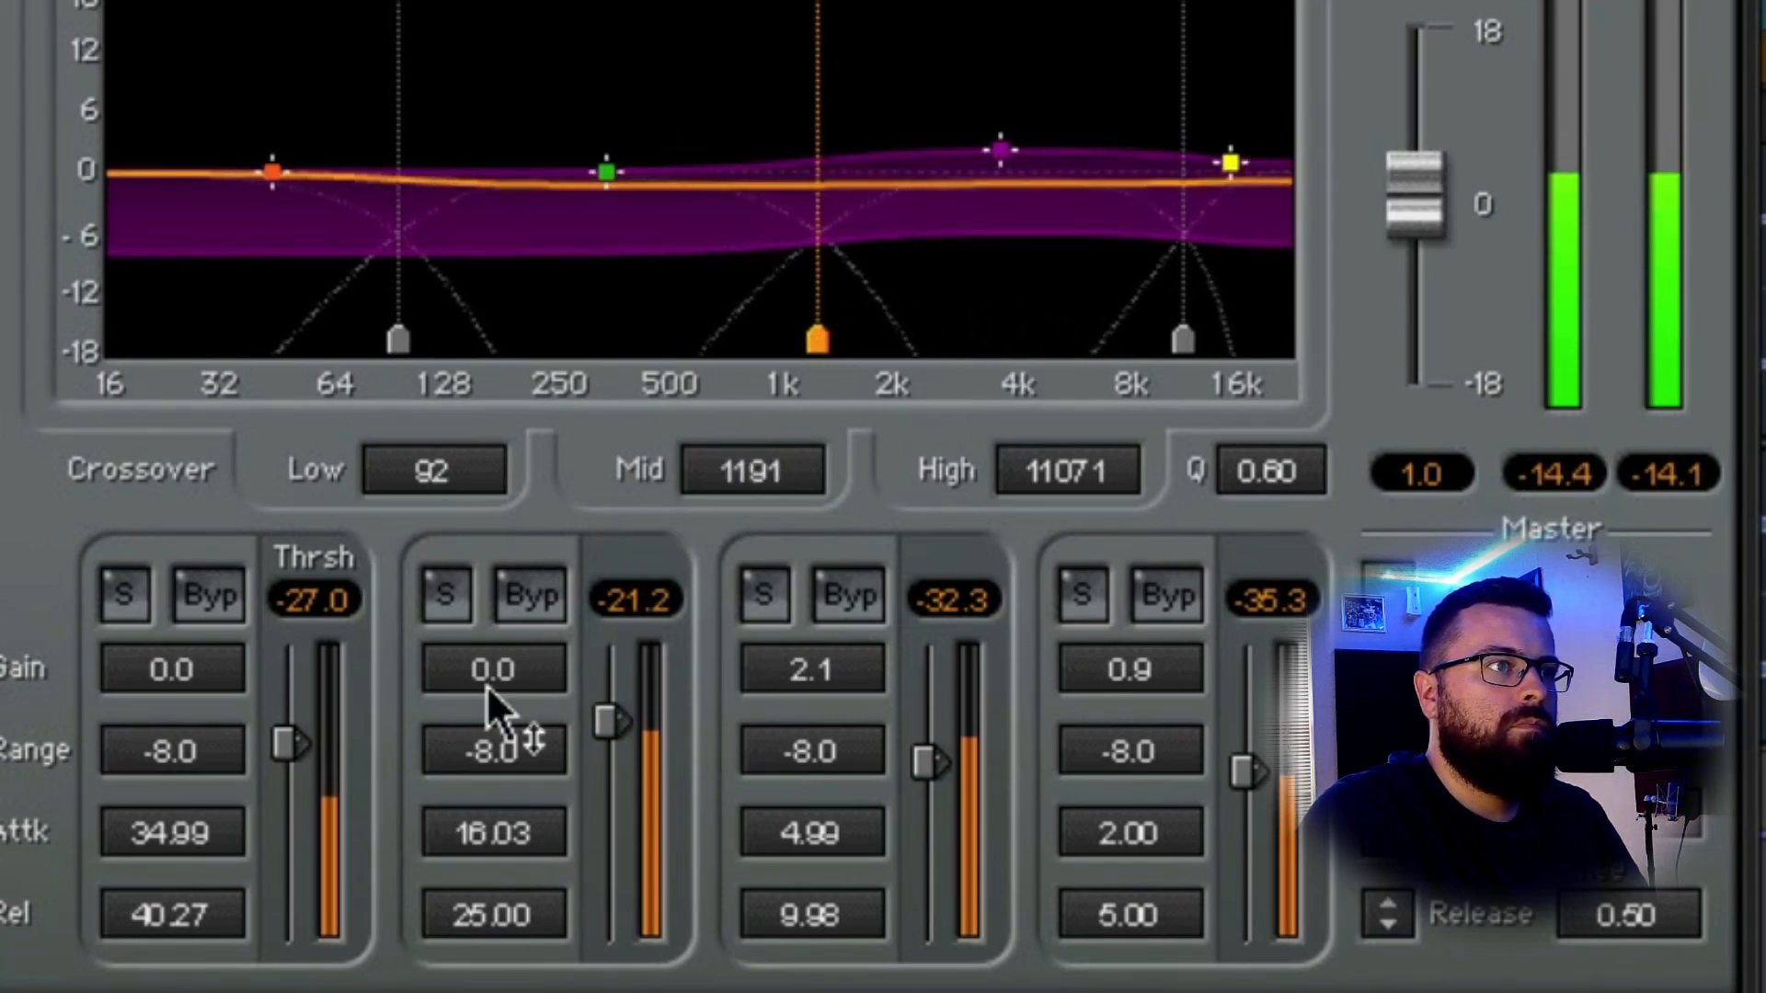
left_click_drag(489, 682, 490, 682)
mouse_move(613, 737)
left_mouse_down()
mouse_move(613, 754)
mouse_move(615, 716)
left_mouse_up()
Lower band 3 gain and threshold to -35.0, range -5.4, band 4 gain 1.7, output 1.1.
mouse_move(842, 682)
left_mouse_down()
mouse_move(842, 737)
mouse_move(837, 663)
left_mouse_up()
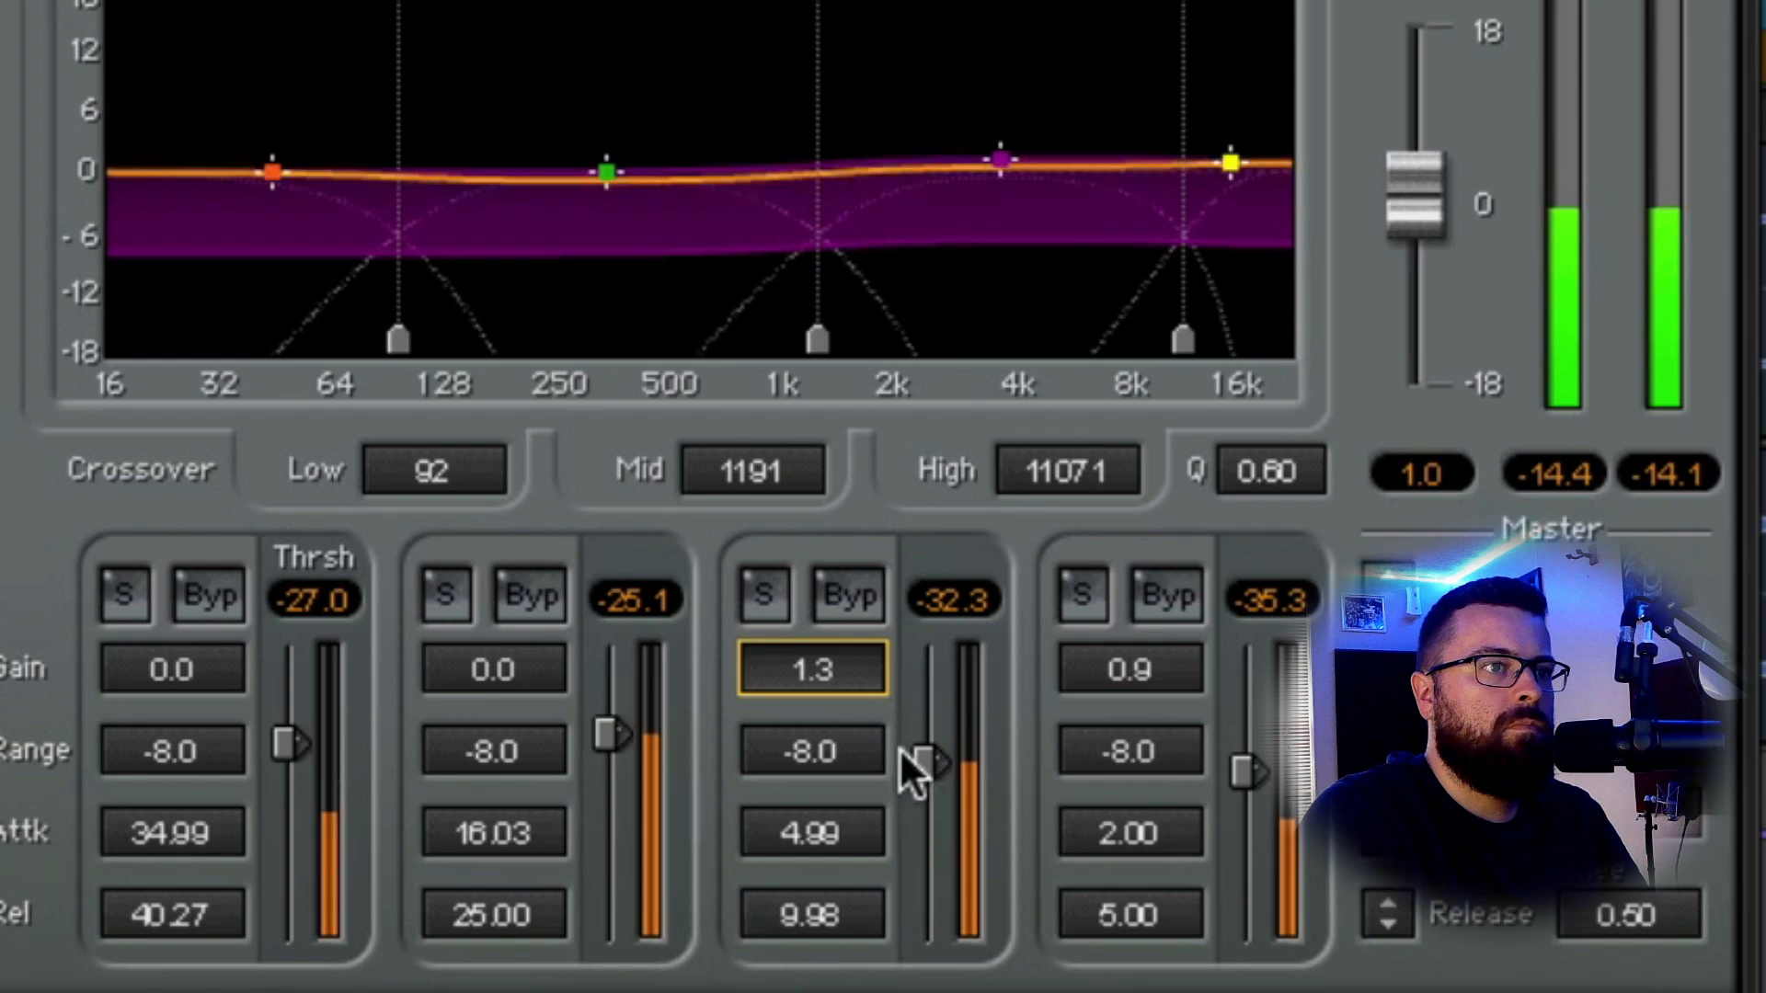
left_click_drag(916, 763, 916, 774)
mouse_move(793, 727)
left_mouse_down()
mouse_move(793, 708)
mouse_move(796, 726)
left_mouse_up()
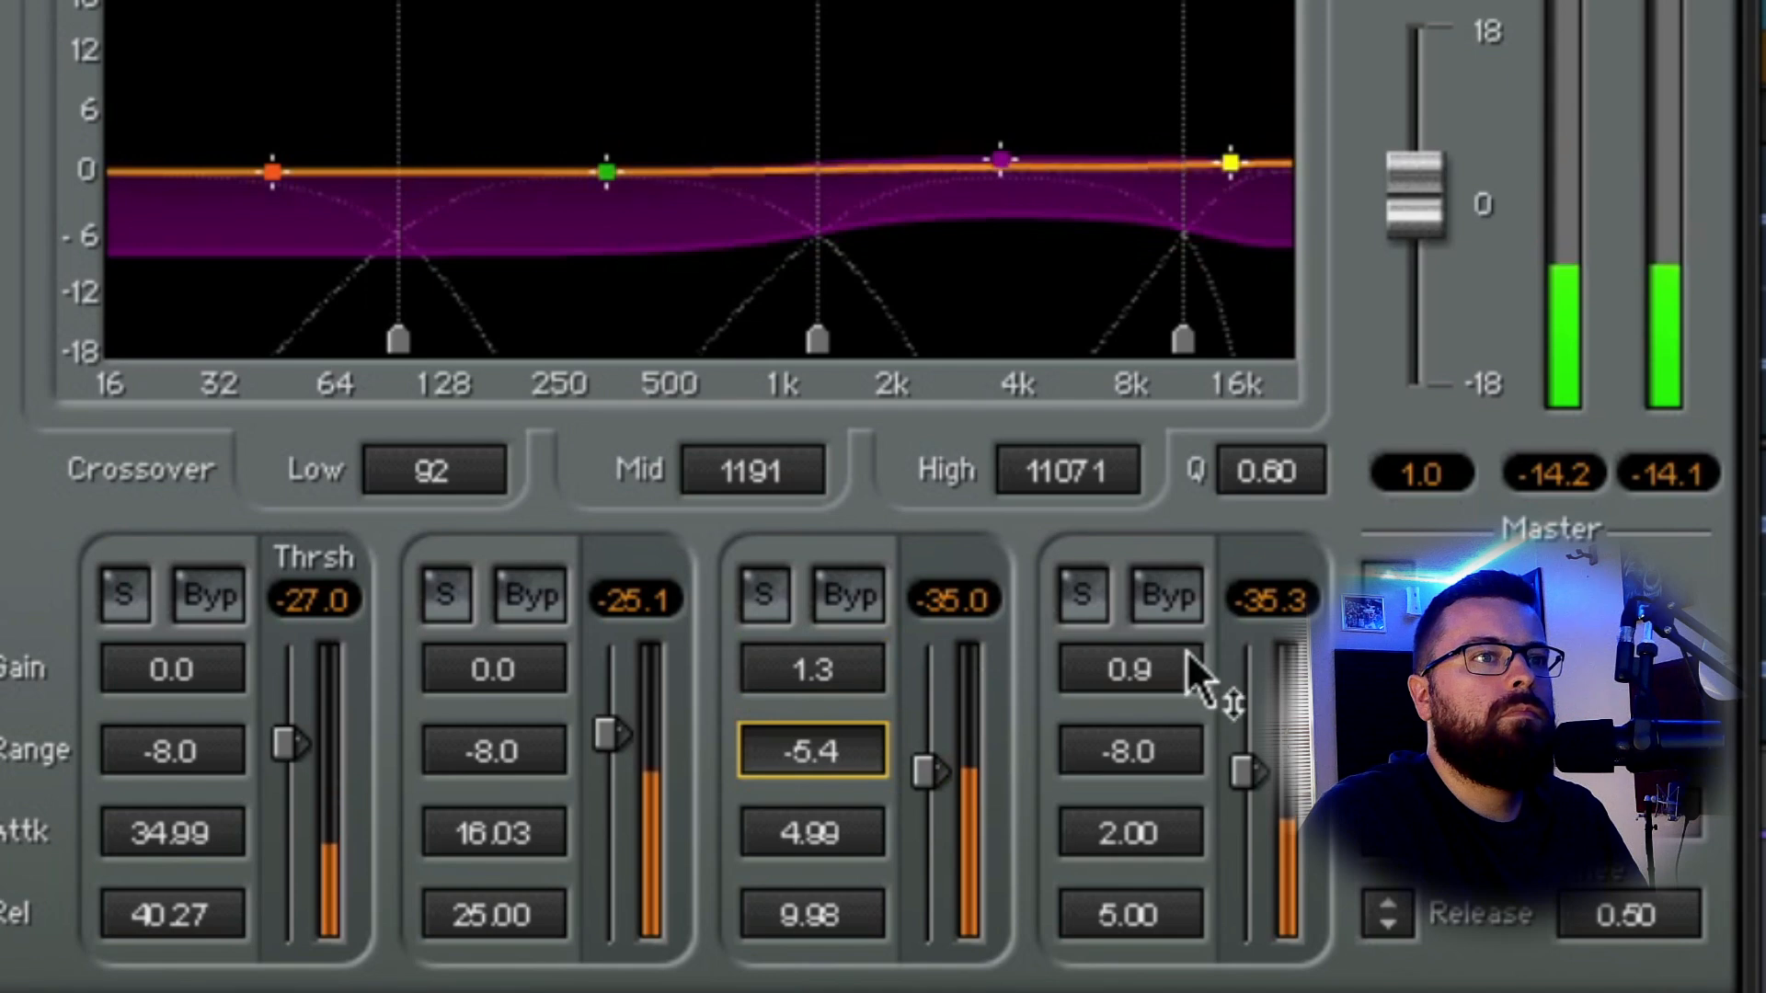
left_click_drag(1191, 670, 1191, 649)
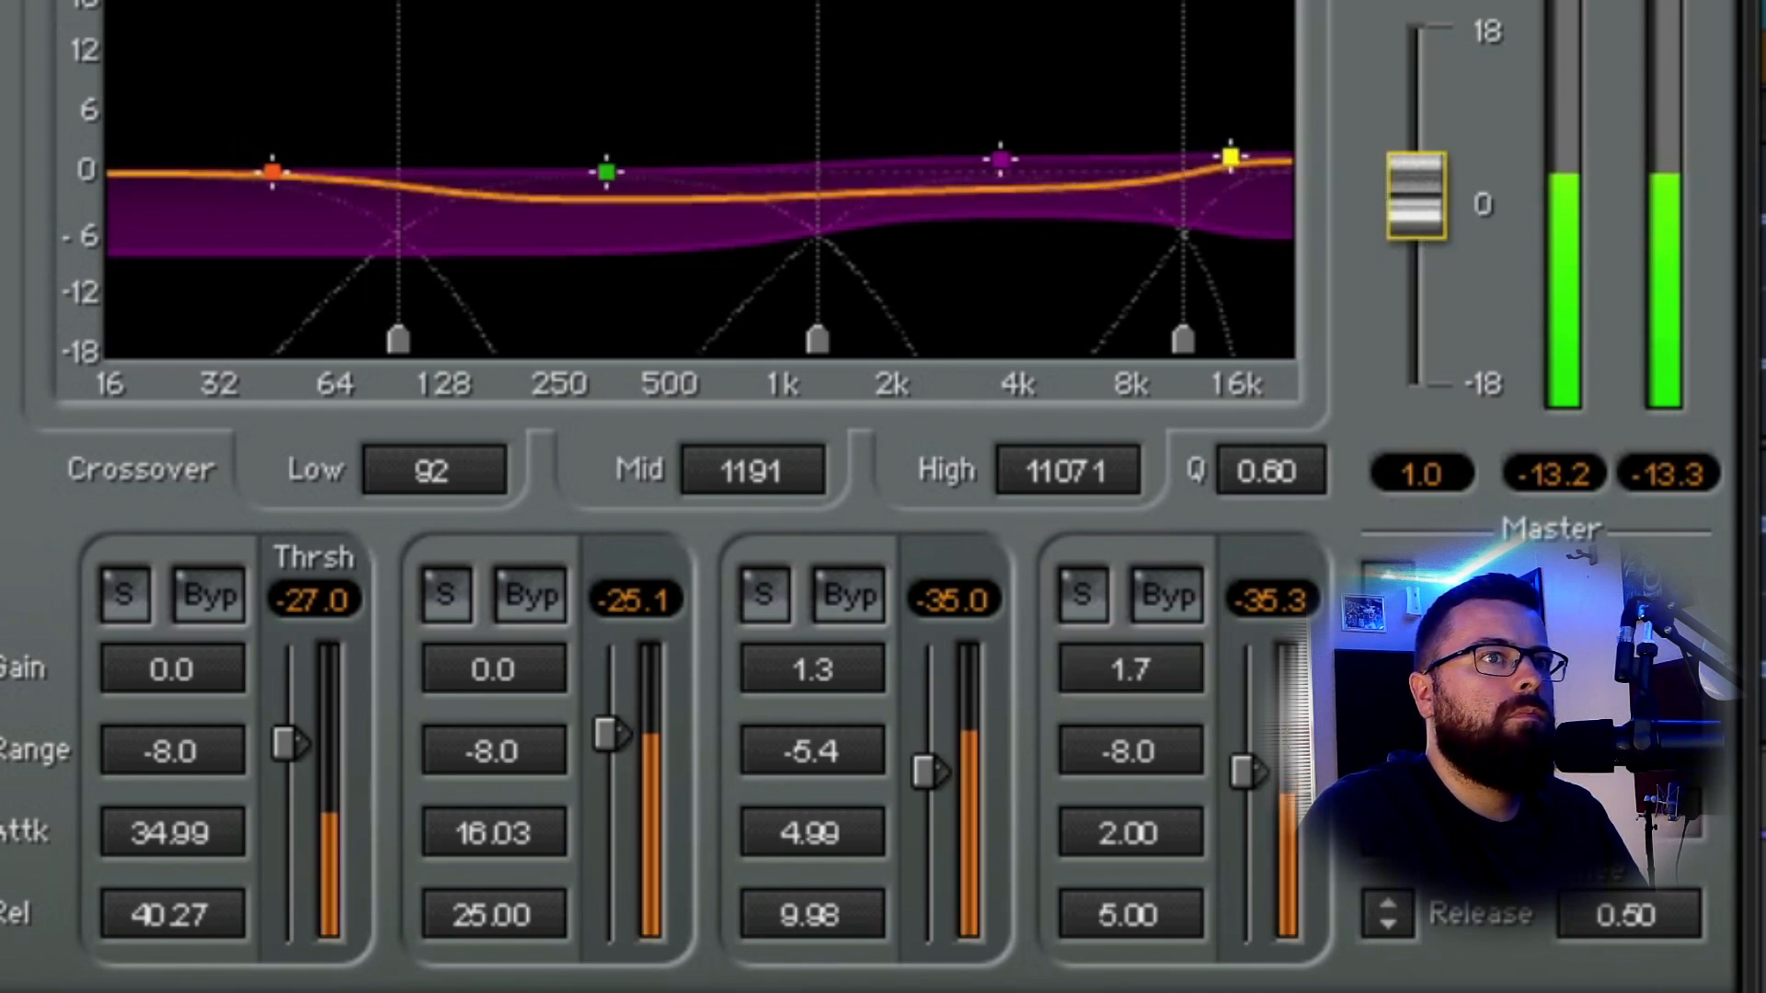
mouse_move(1414, 197)
left_mouse_down()
mouse_move(1435, 202)
mouse_move(1422, 180)
left_mouse_up()
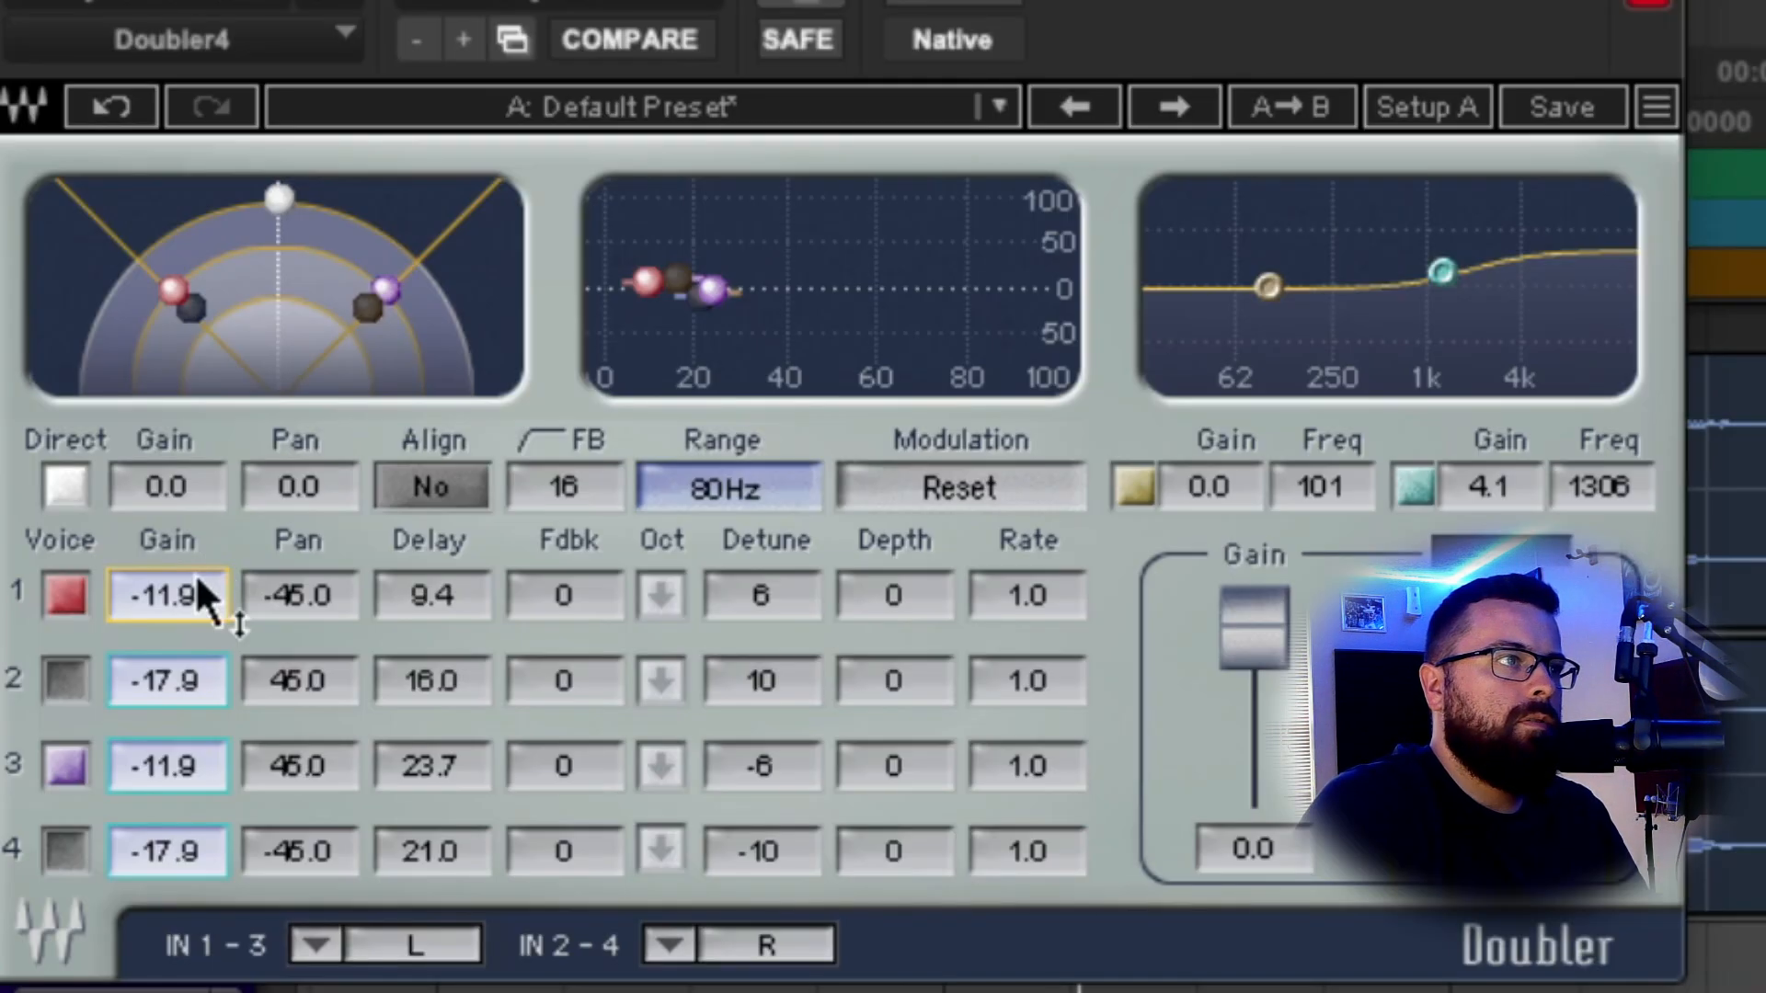
Pull the Doubler4 voice gains down to between -14.4 and -17.2 and set voice 1 pan to -44.8.
left_click_drag(217, 598, 190, 442)
left_click_drag(181, 284, 138, 256)
left_click_drag(373, 299, 420, 255)
left_click(160, 590)
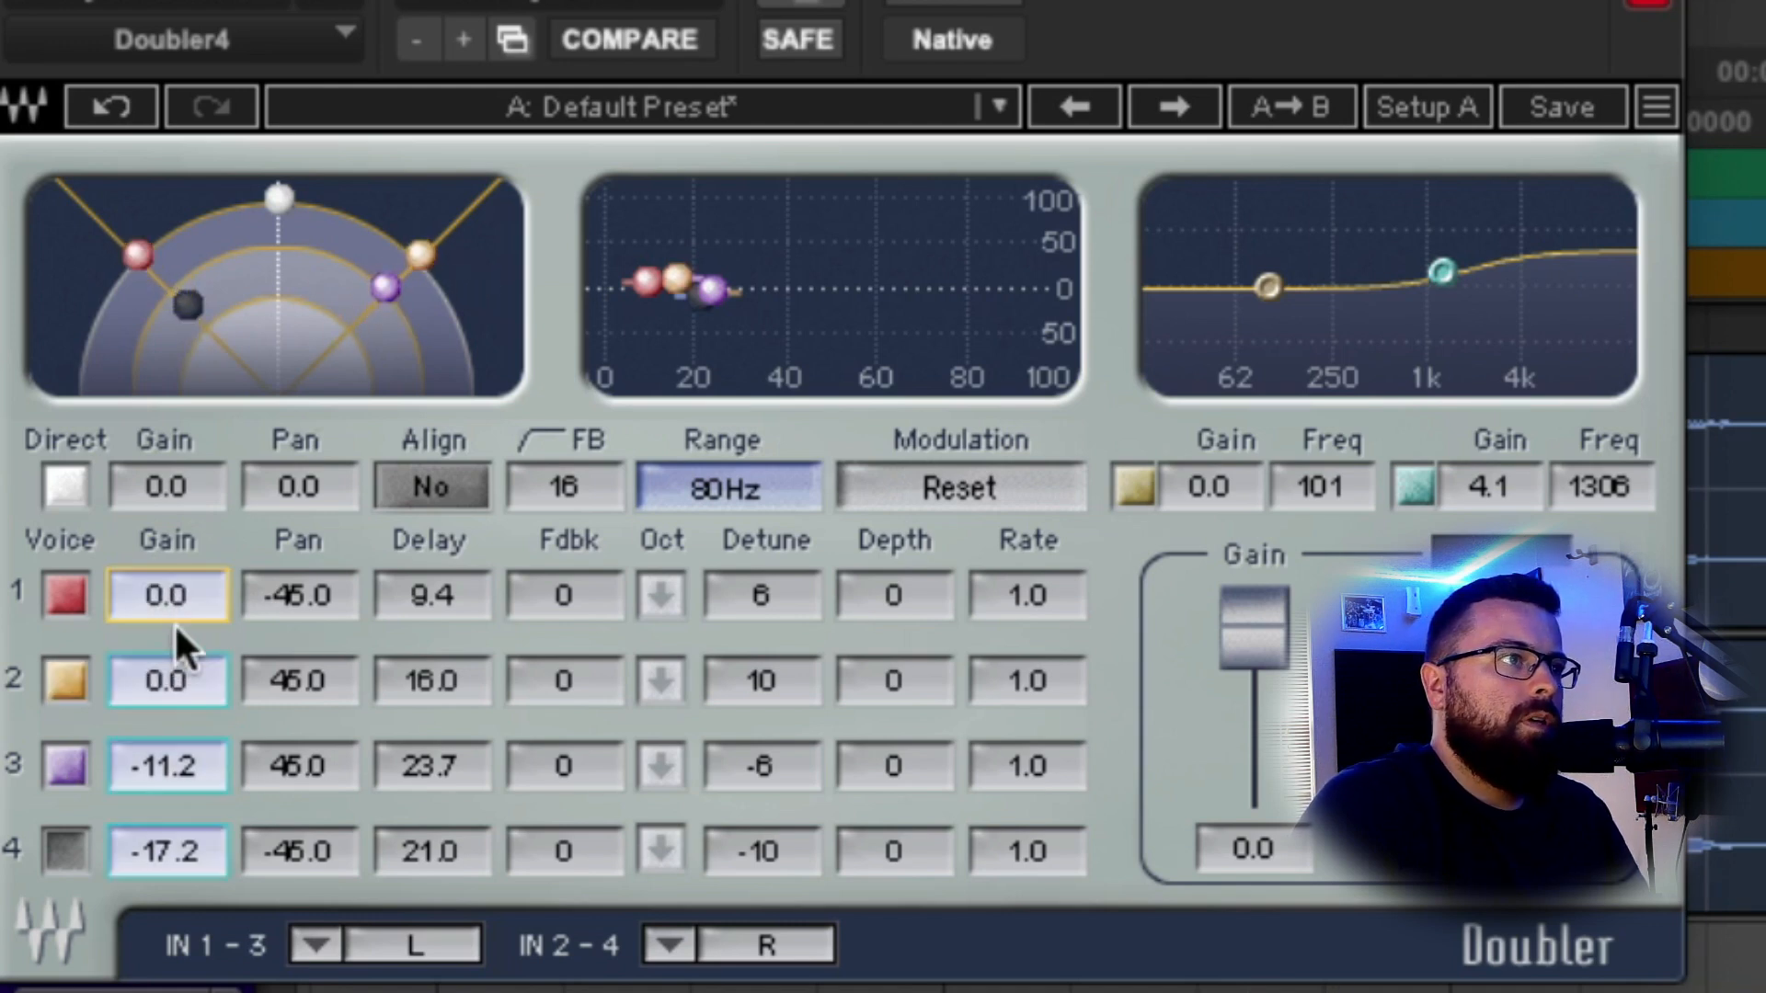
left_click(188, 568)
left_click_drag(184, 571, 174, 679)
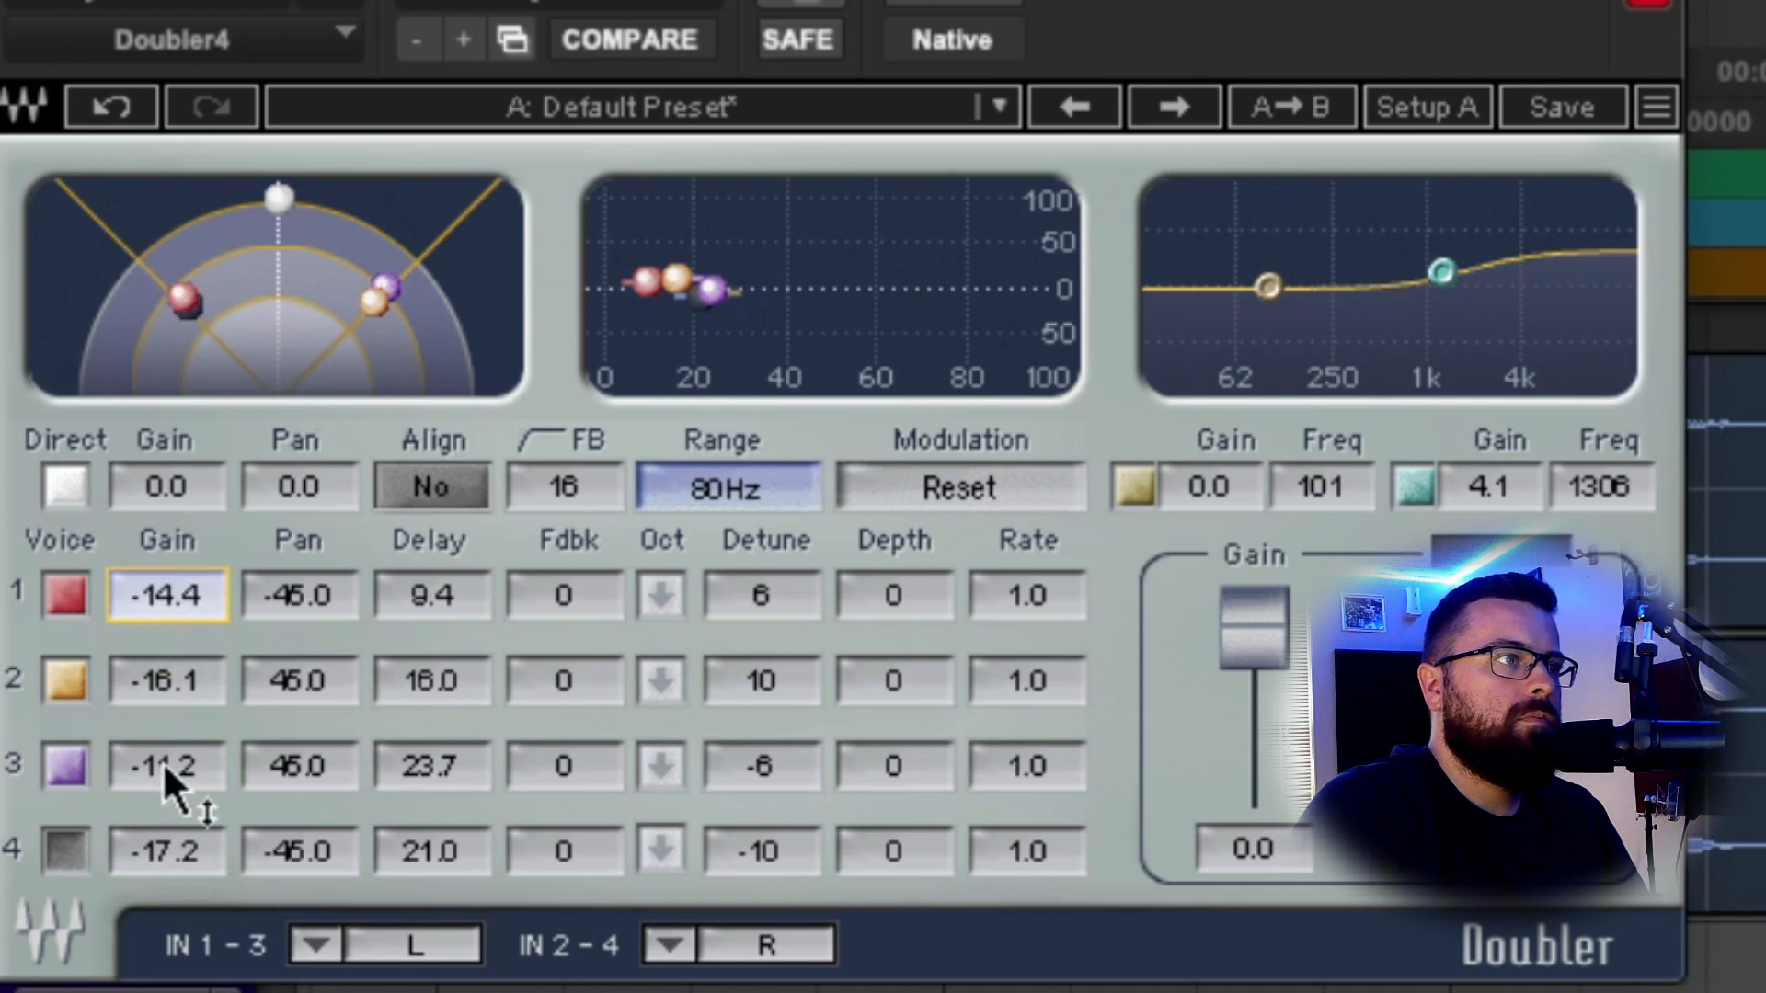
left_click_drag(167, 769, 167, 783)
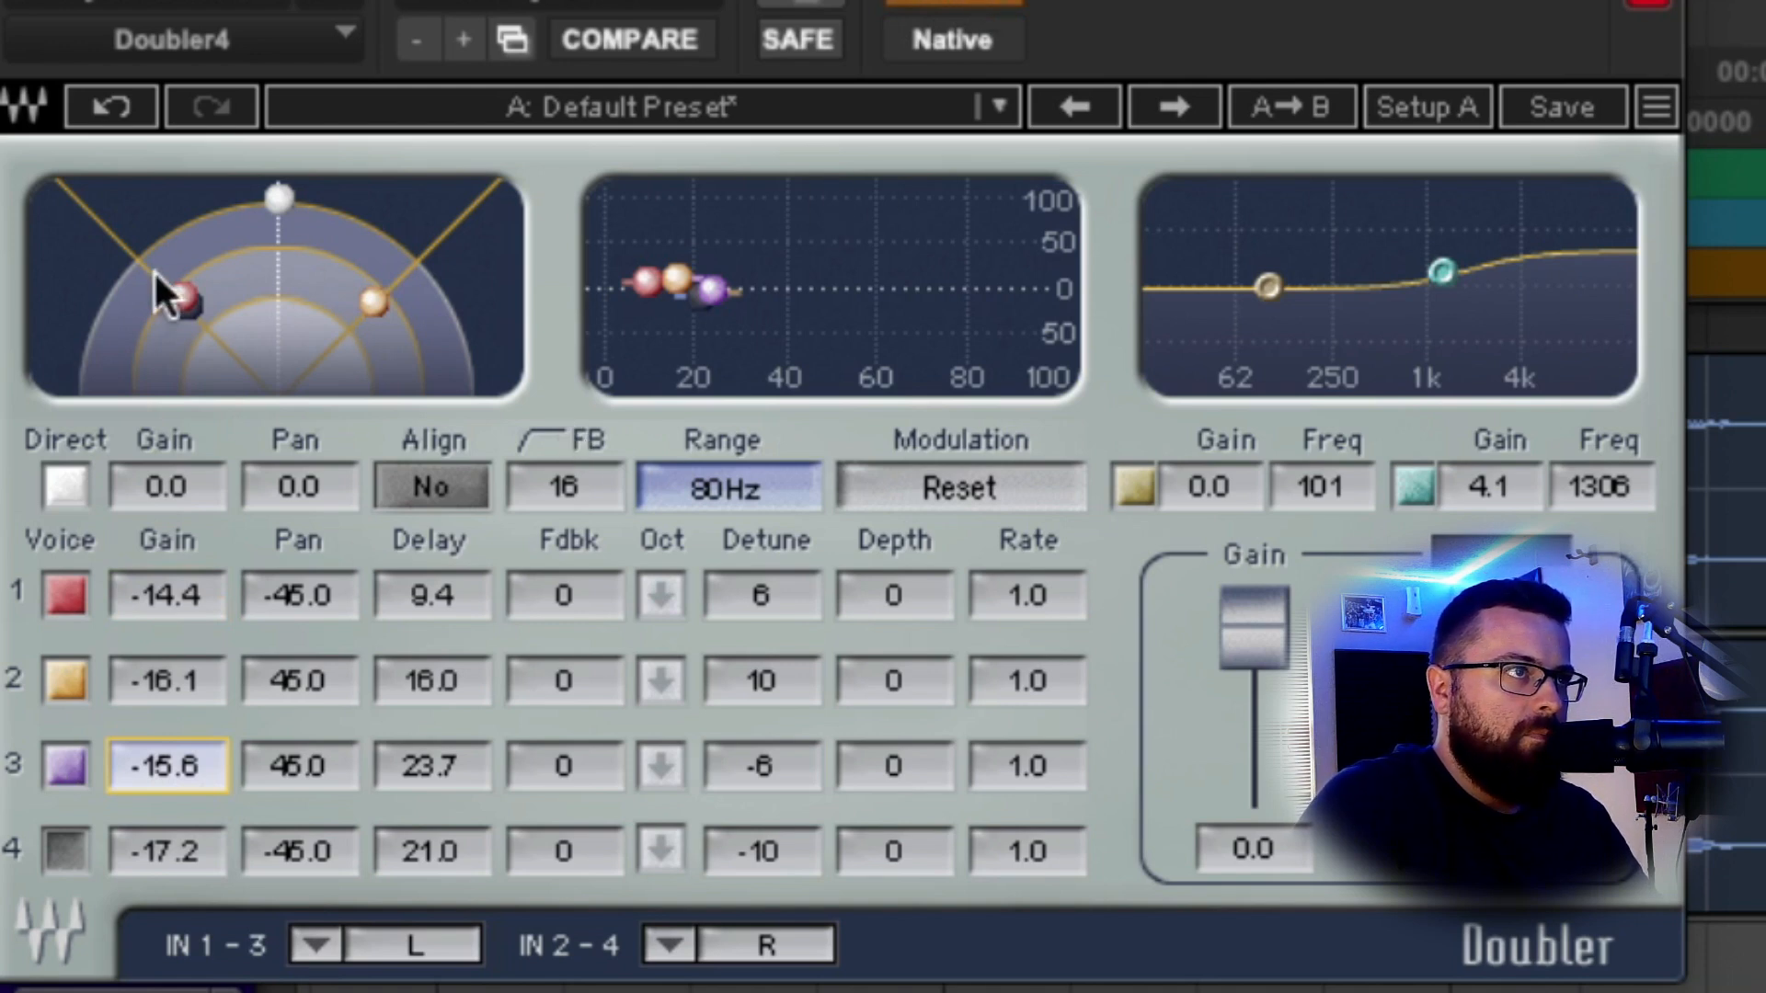
left_click_drag(185, 296, 265, 311)
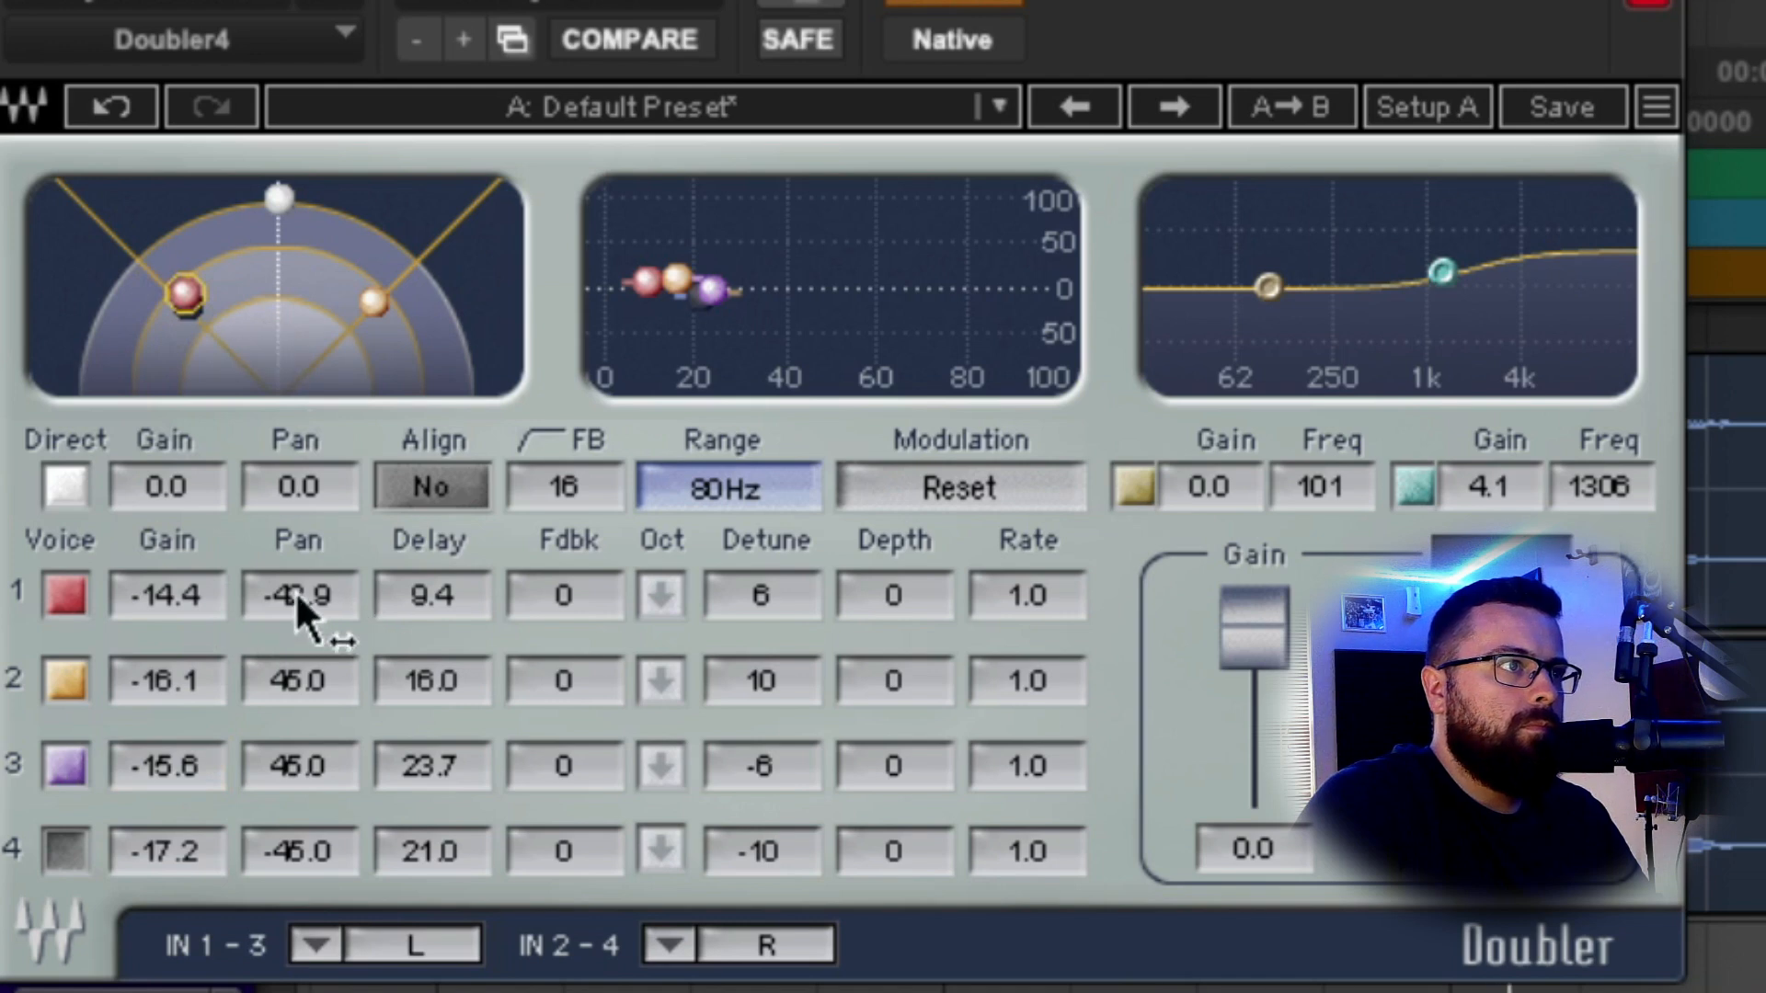
left_click_drag(295, 592, 295, 611)
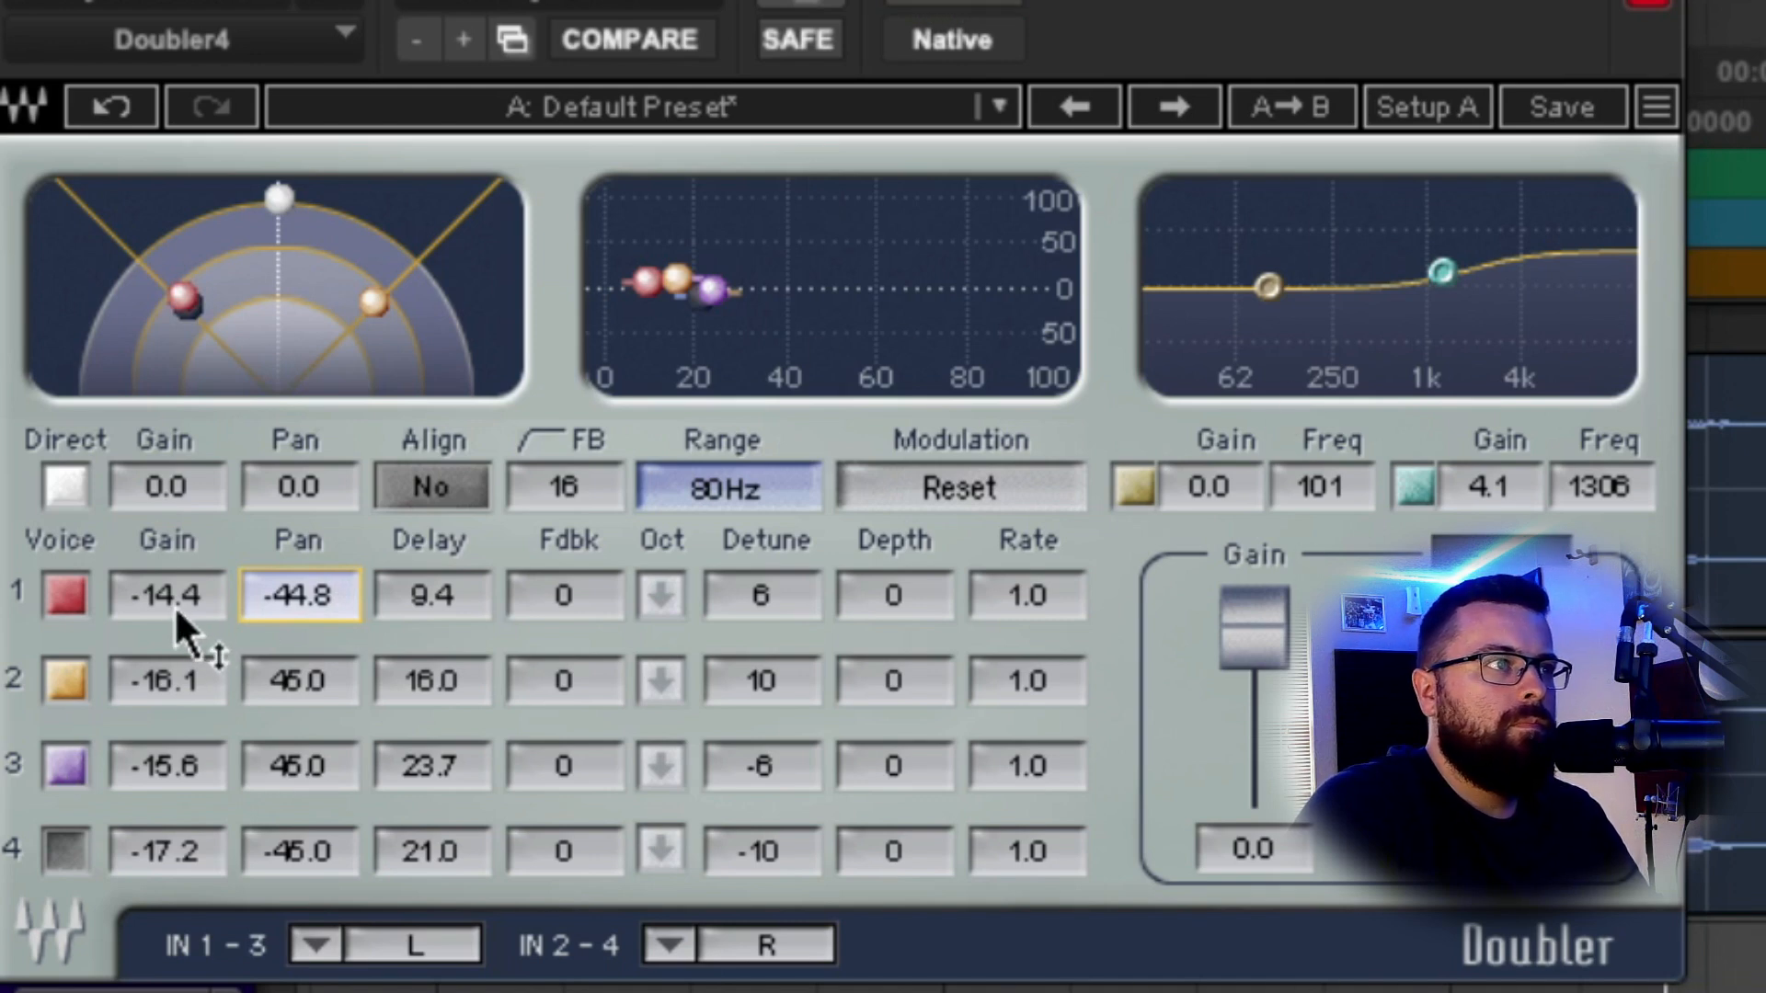
Nudge voice 1 gain up, then A/B by muting voice 3 and bypassing Doubler4.
left_click_drag(176, 609, 176, 605)
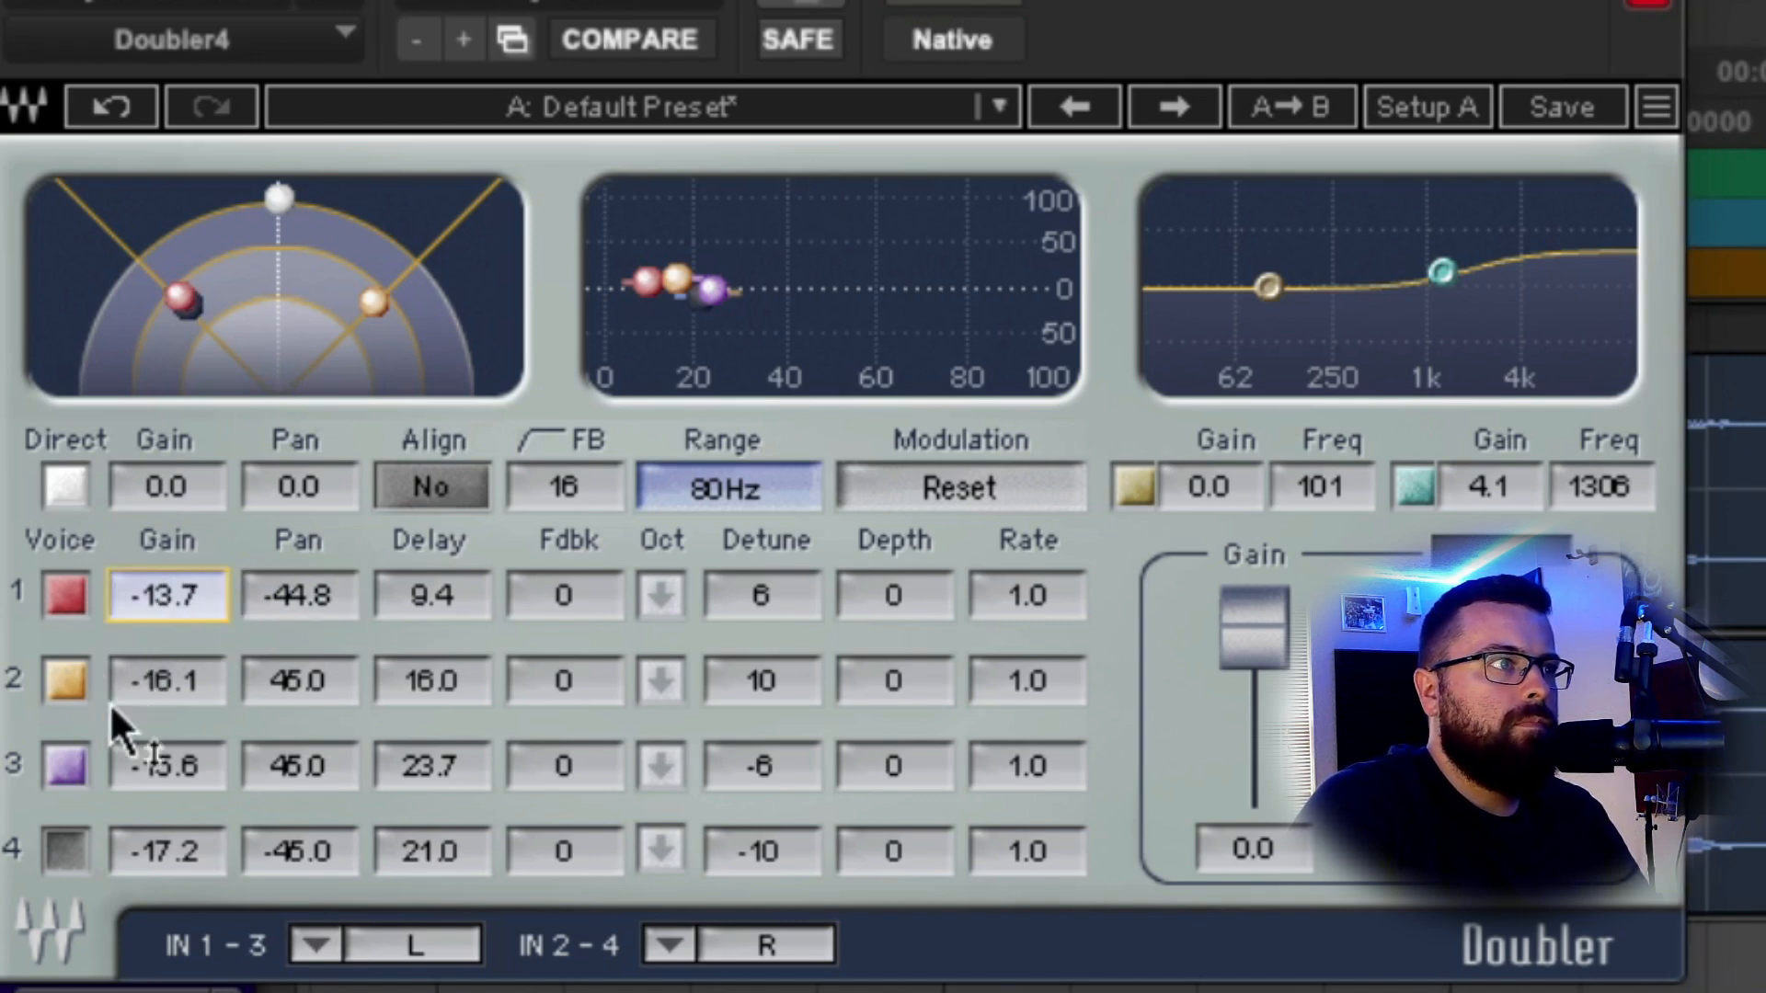
left_click(57, 763)
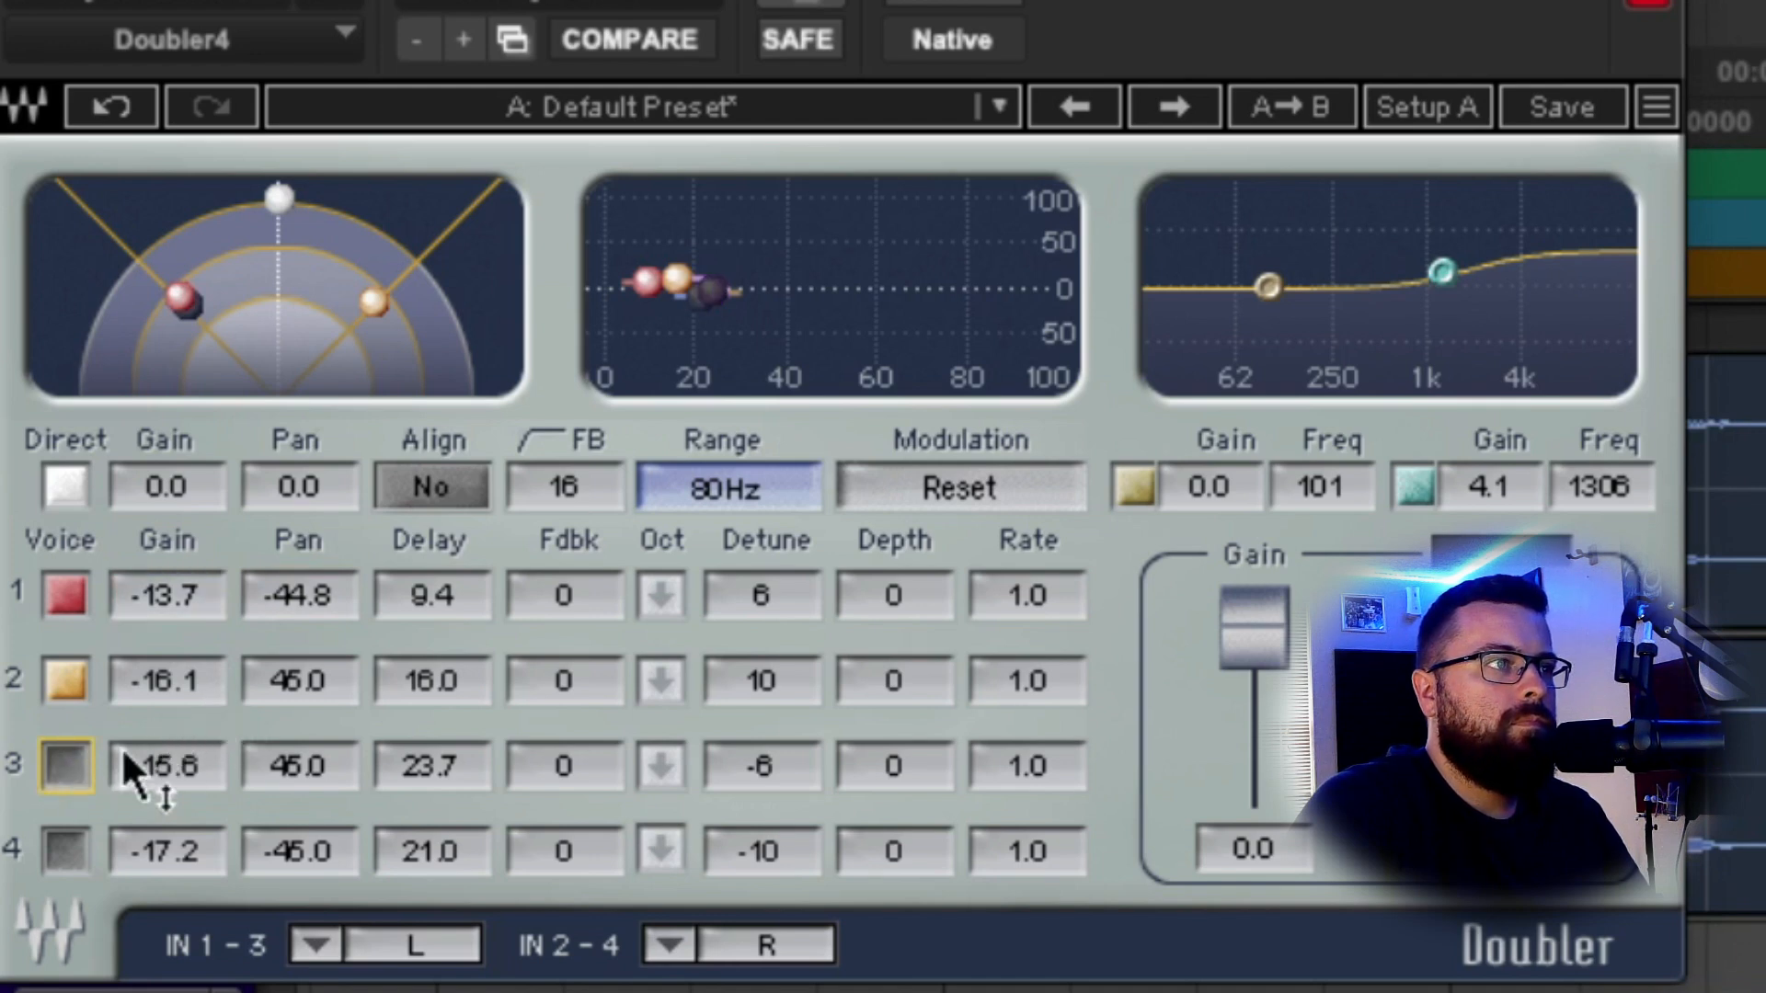
left_click(74, 764)
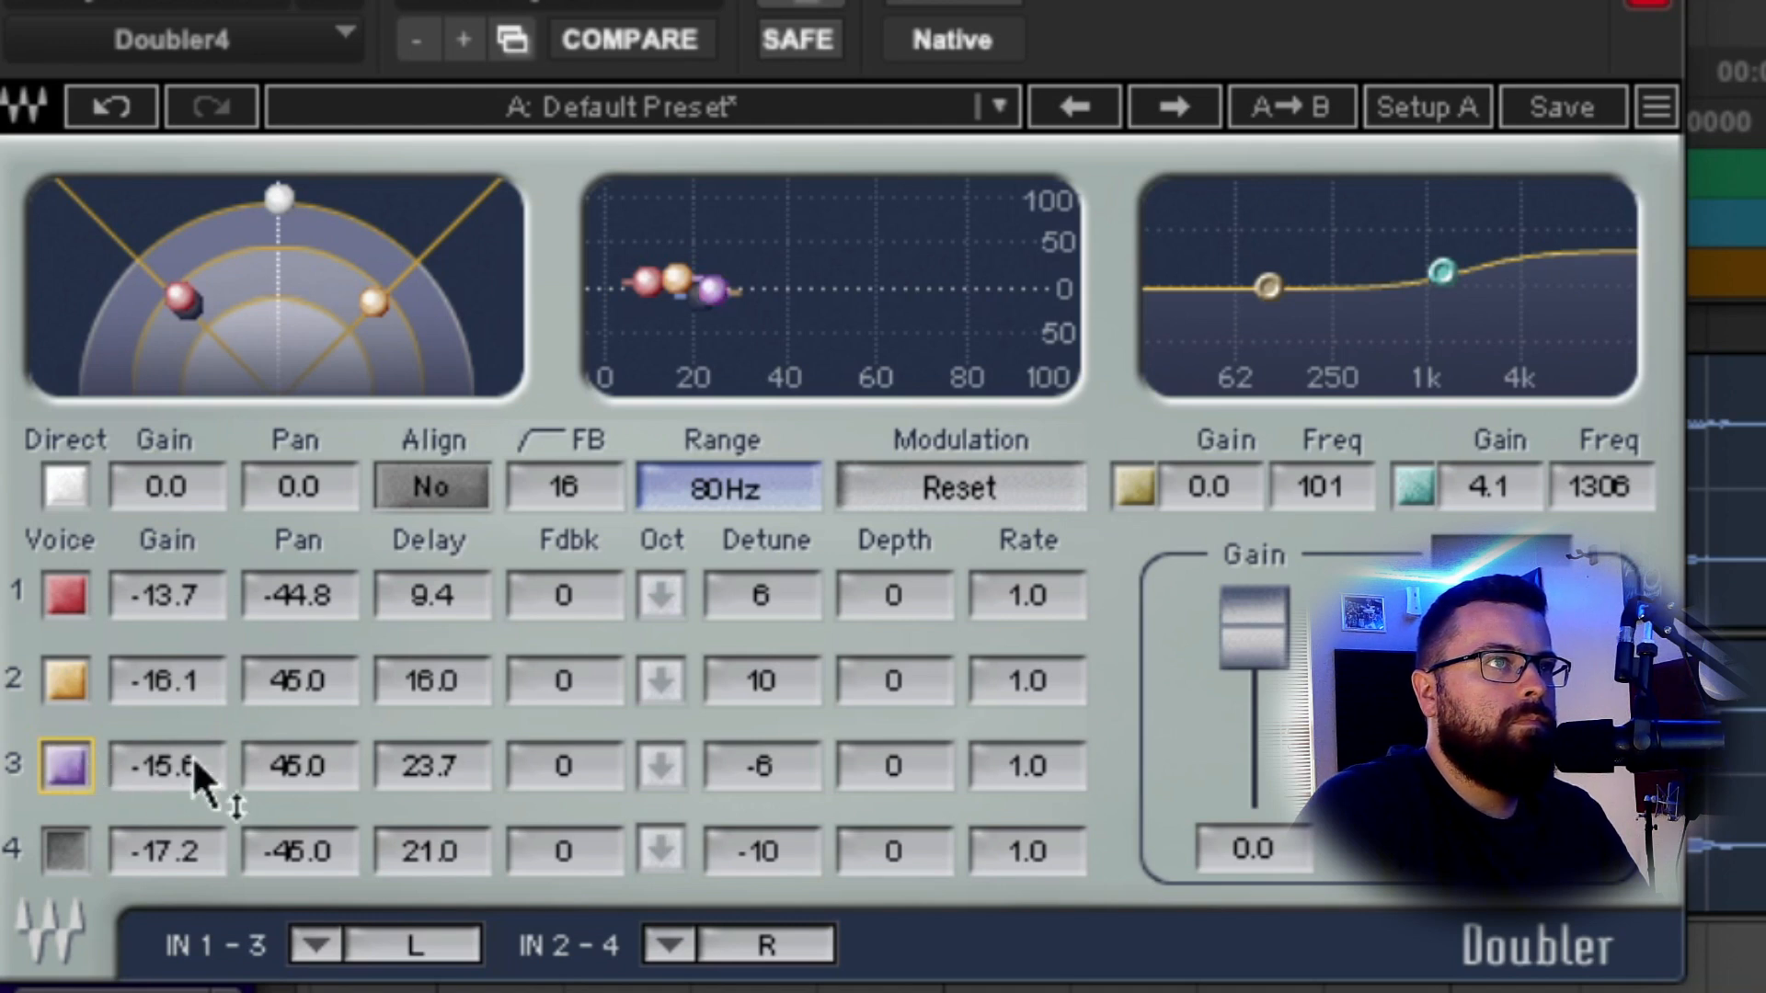
left_click(959, 7)
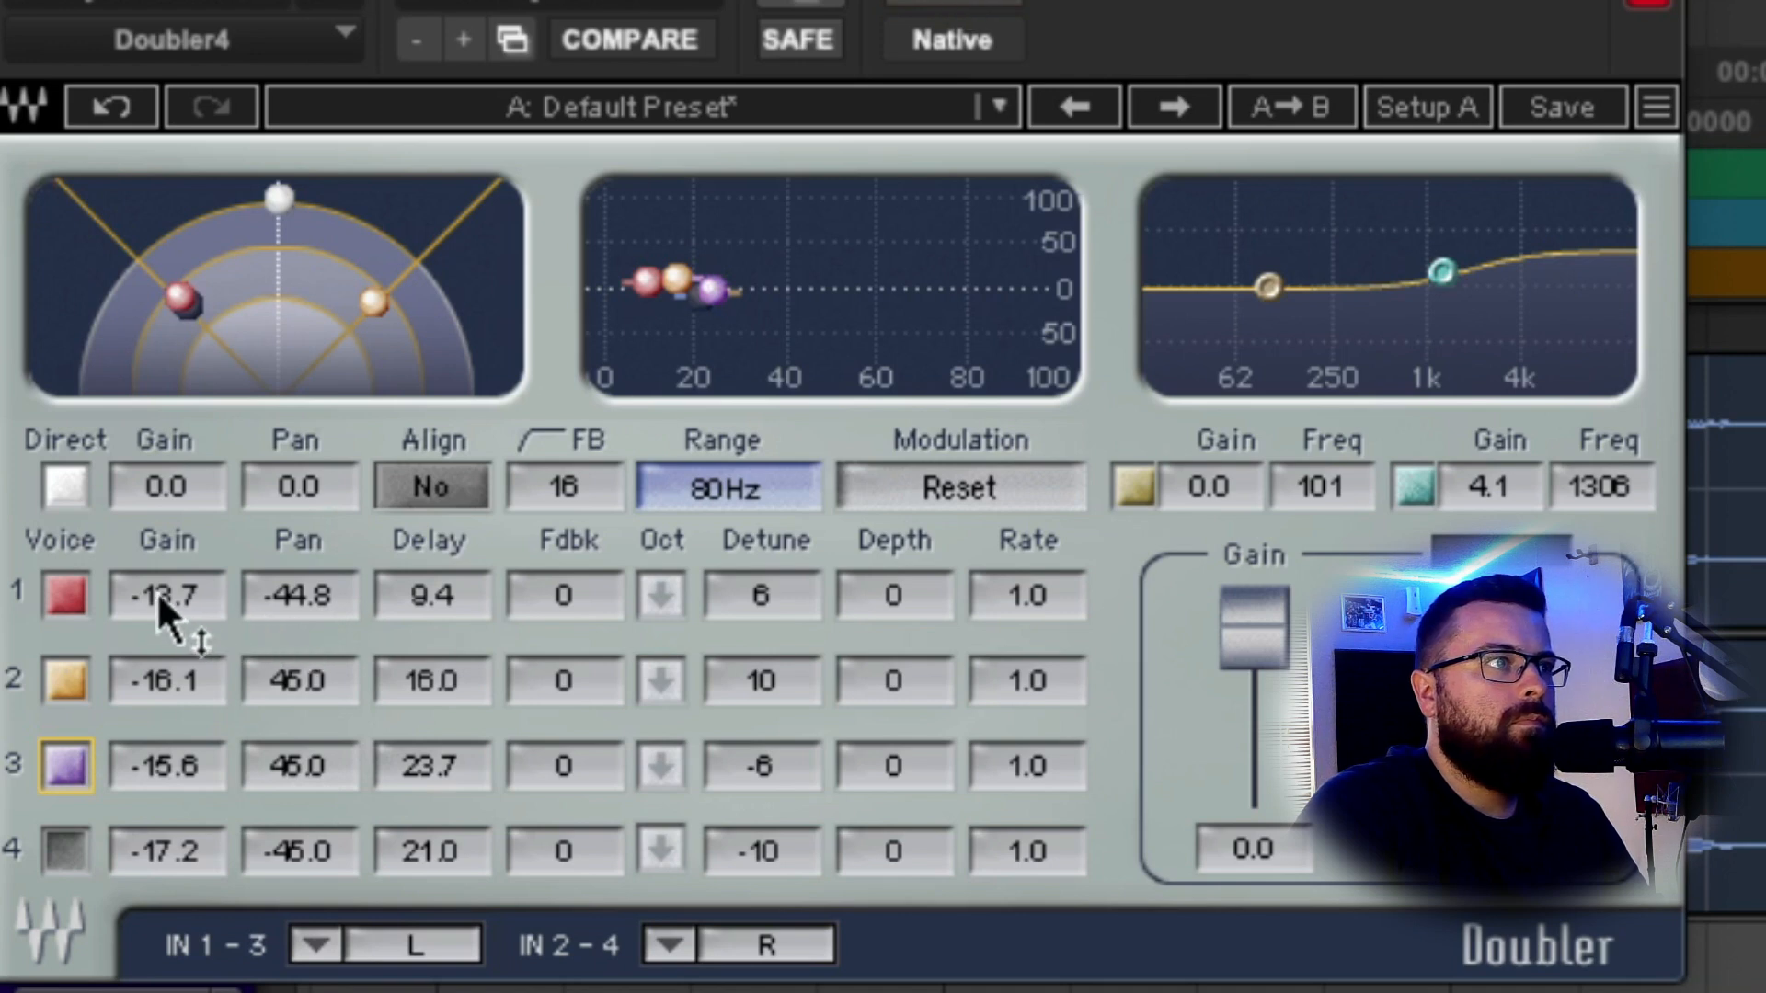
Raise voice 1–3 gains to -13.3, -14.4 and -14.0, comparing against bypass.
left_click_drag(158, 596, 158, 585)
left_click(166, 680)
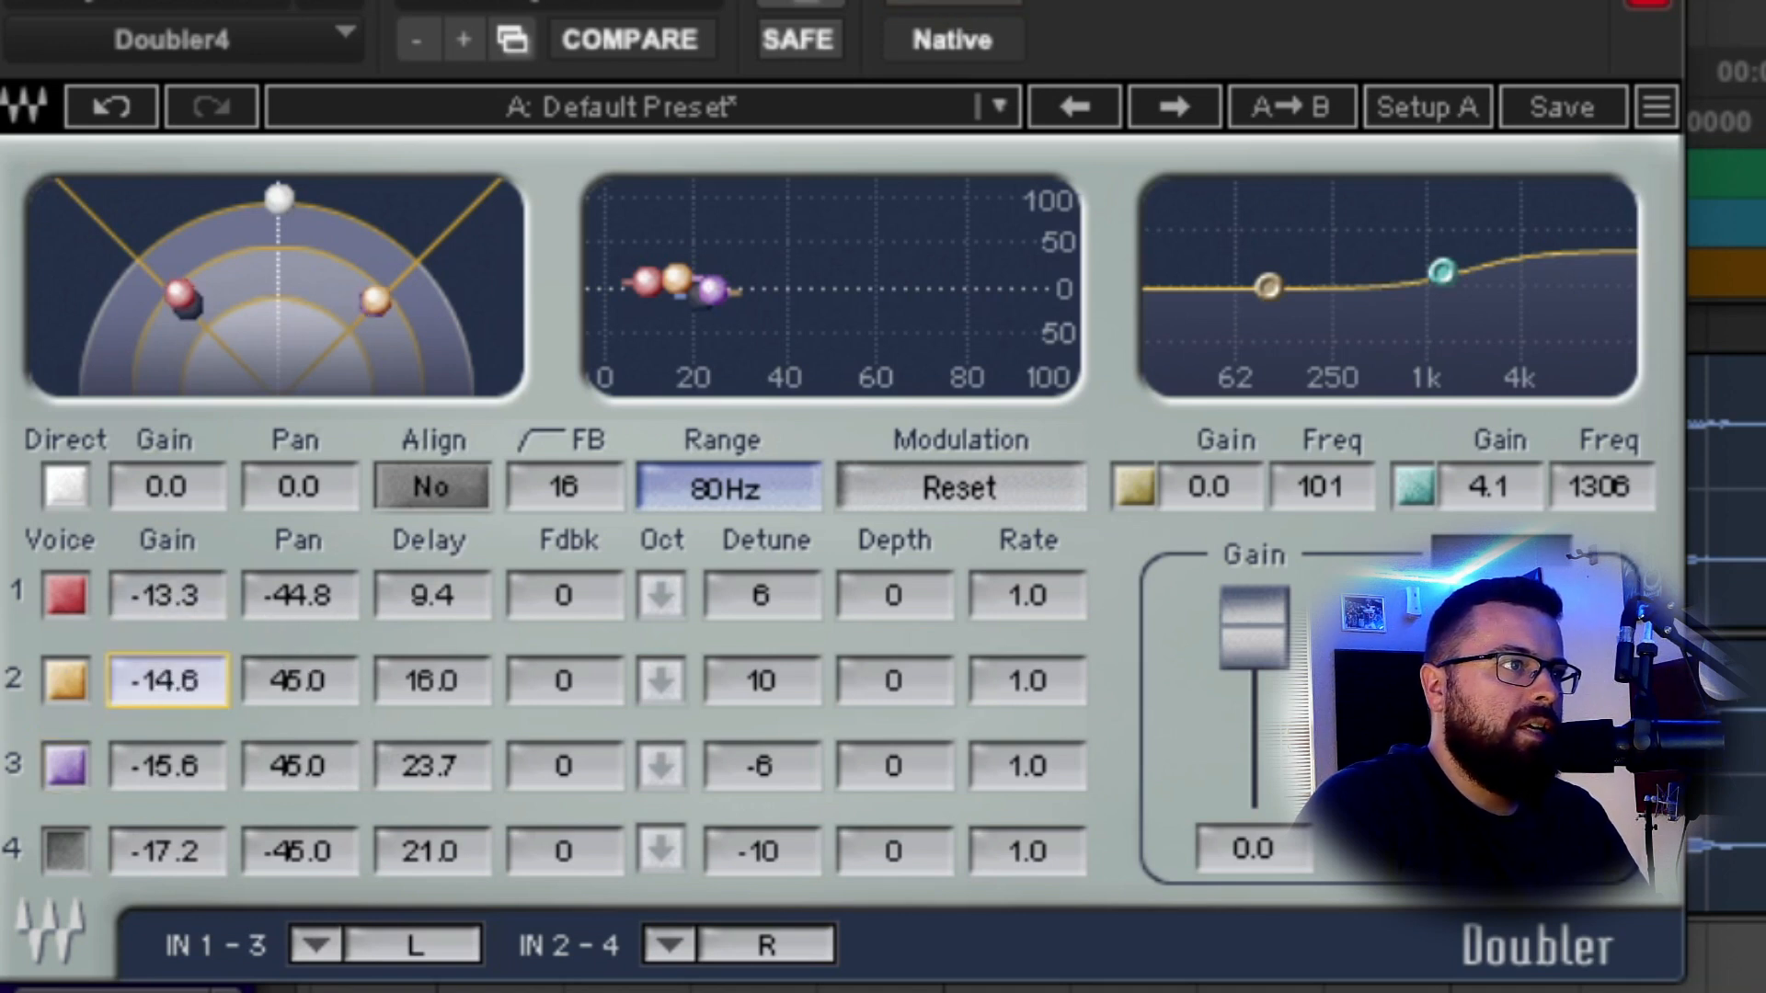
left_click(173, 766)
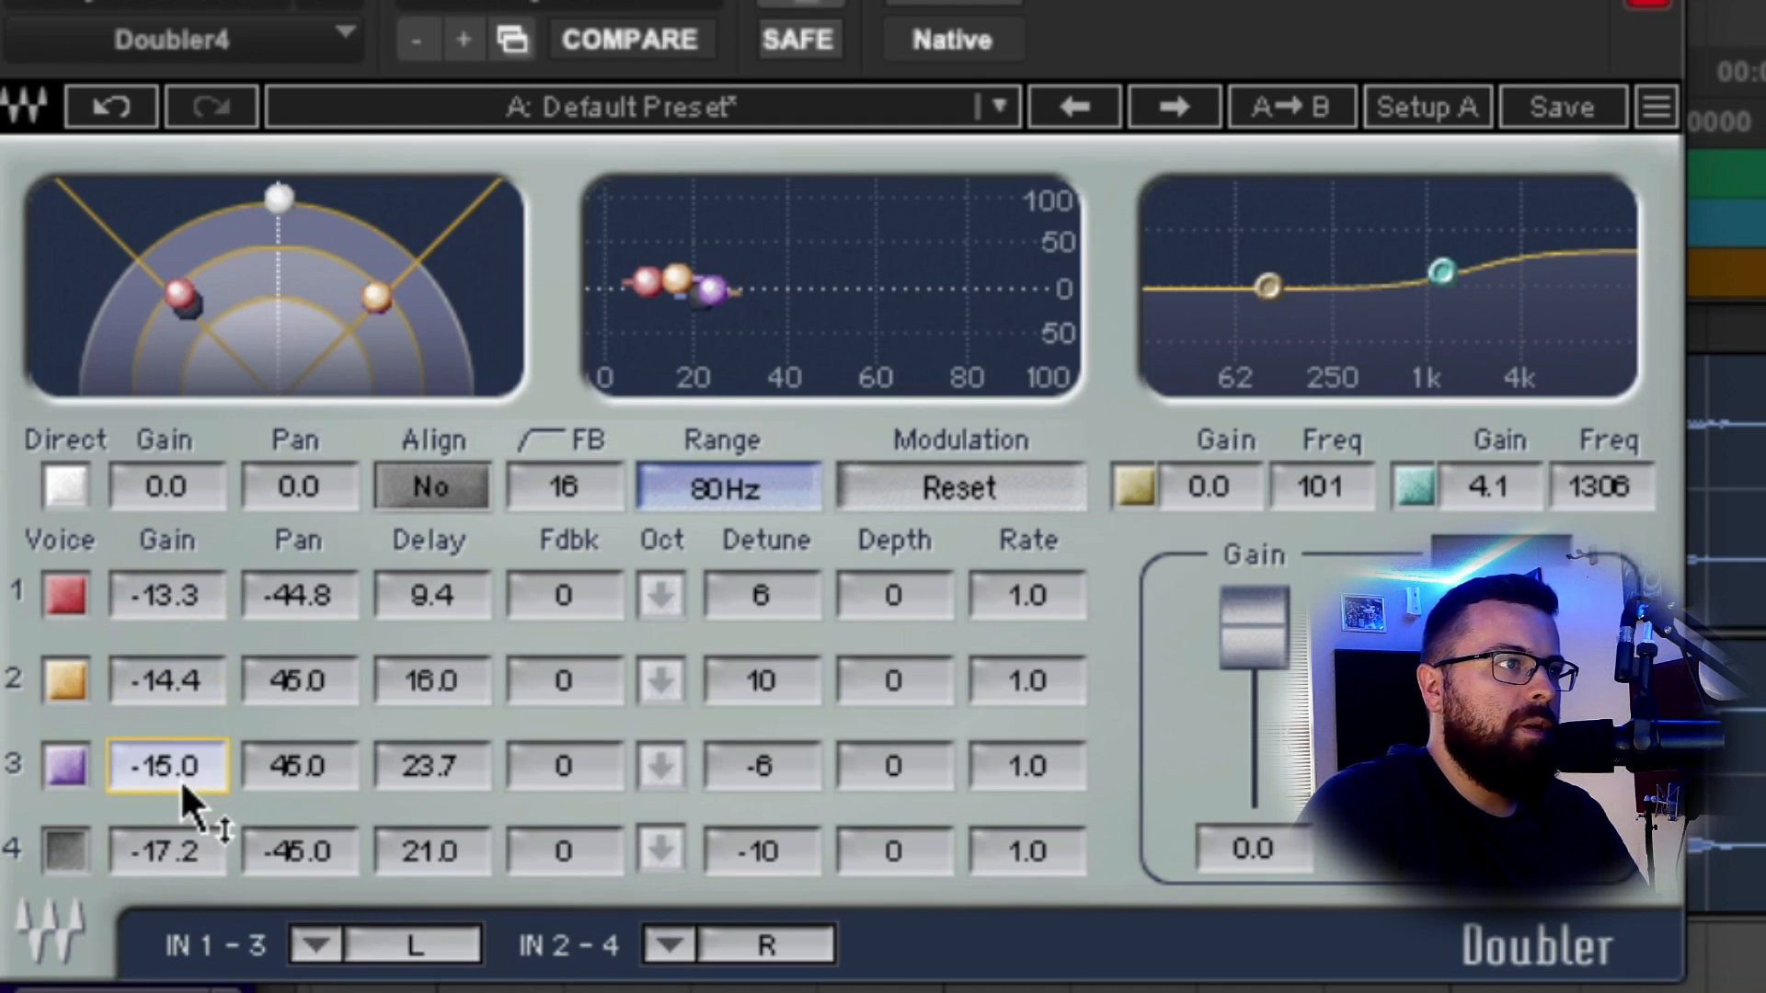
left_click_drag(182, 787, 189, 776)
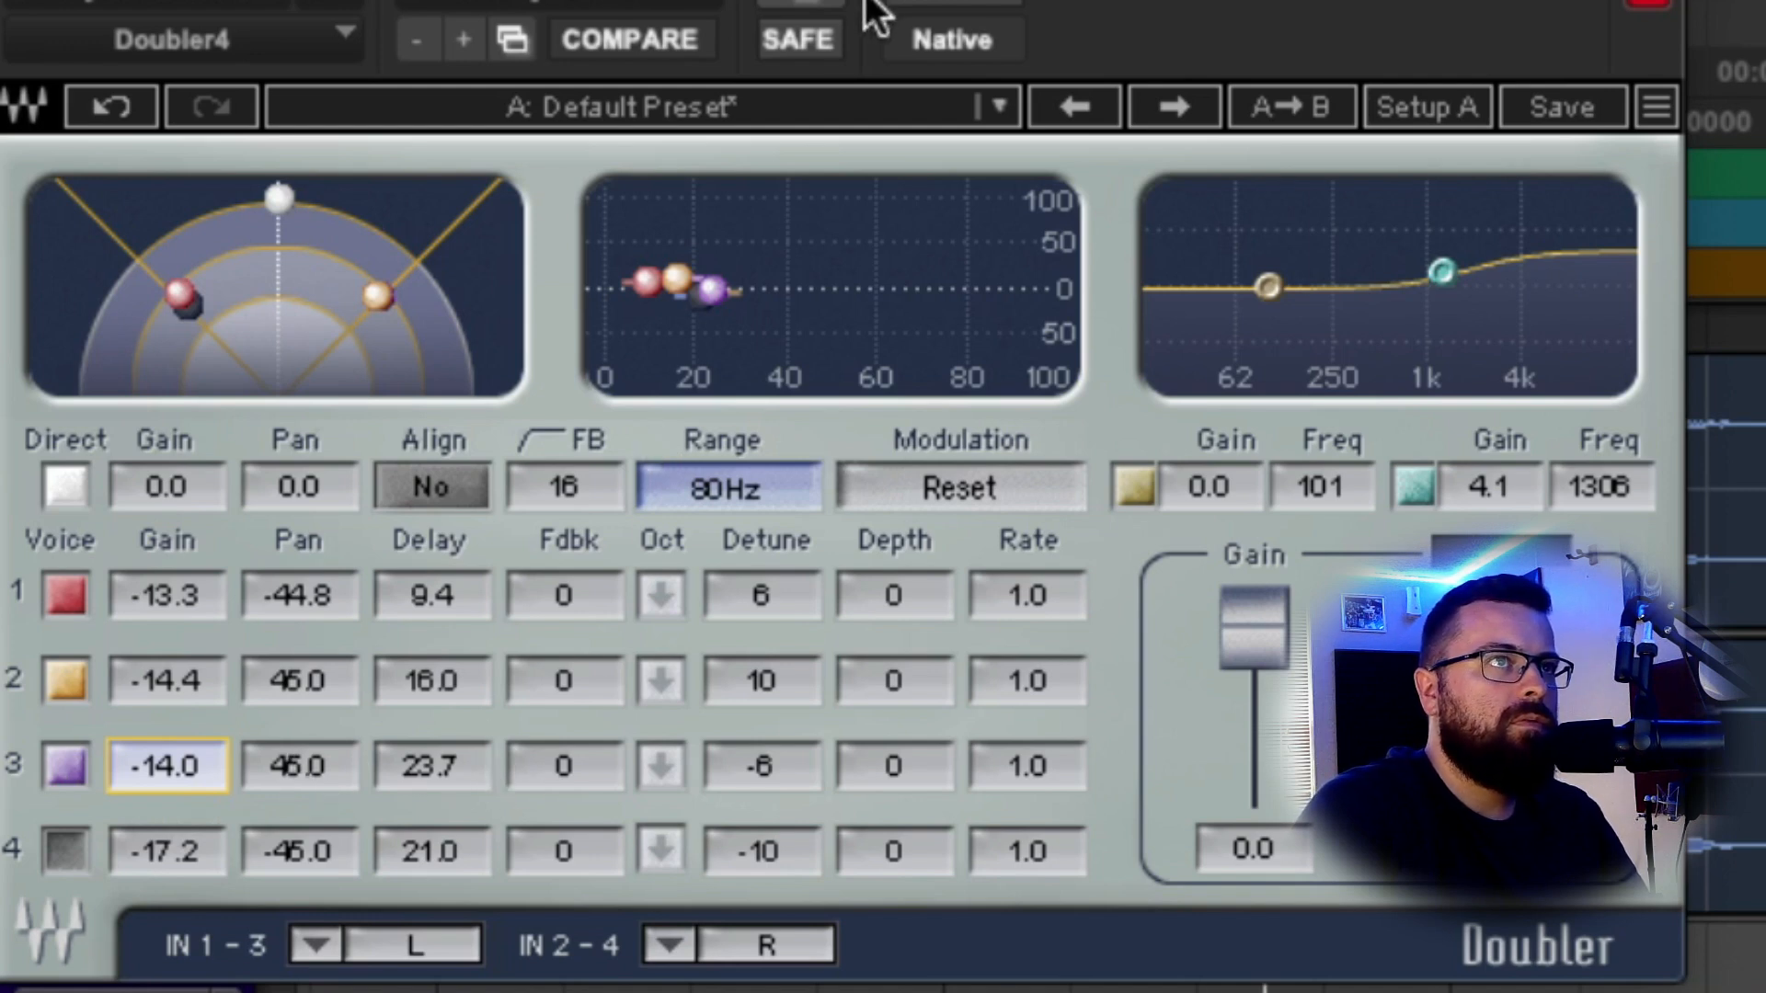
left_click(955, 5)
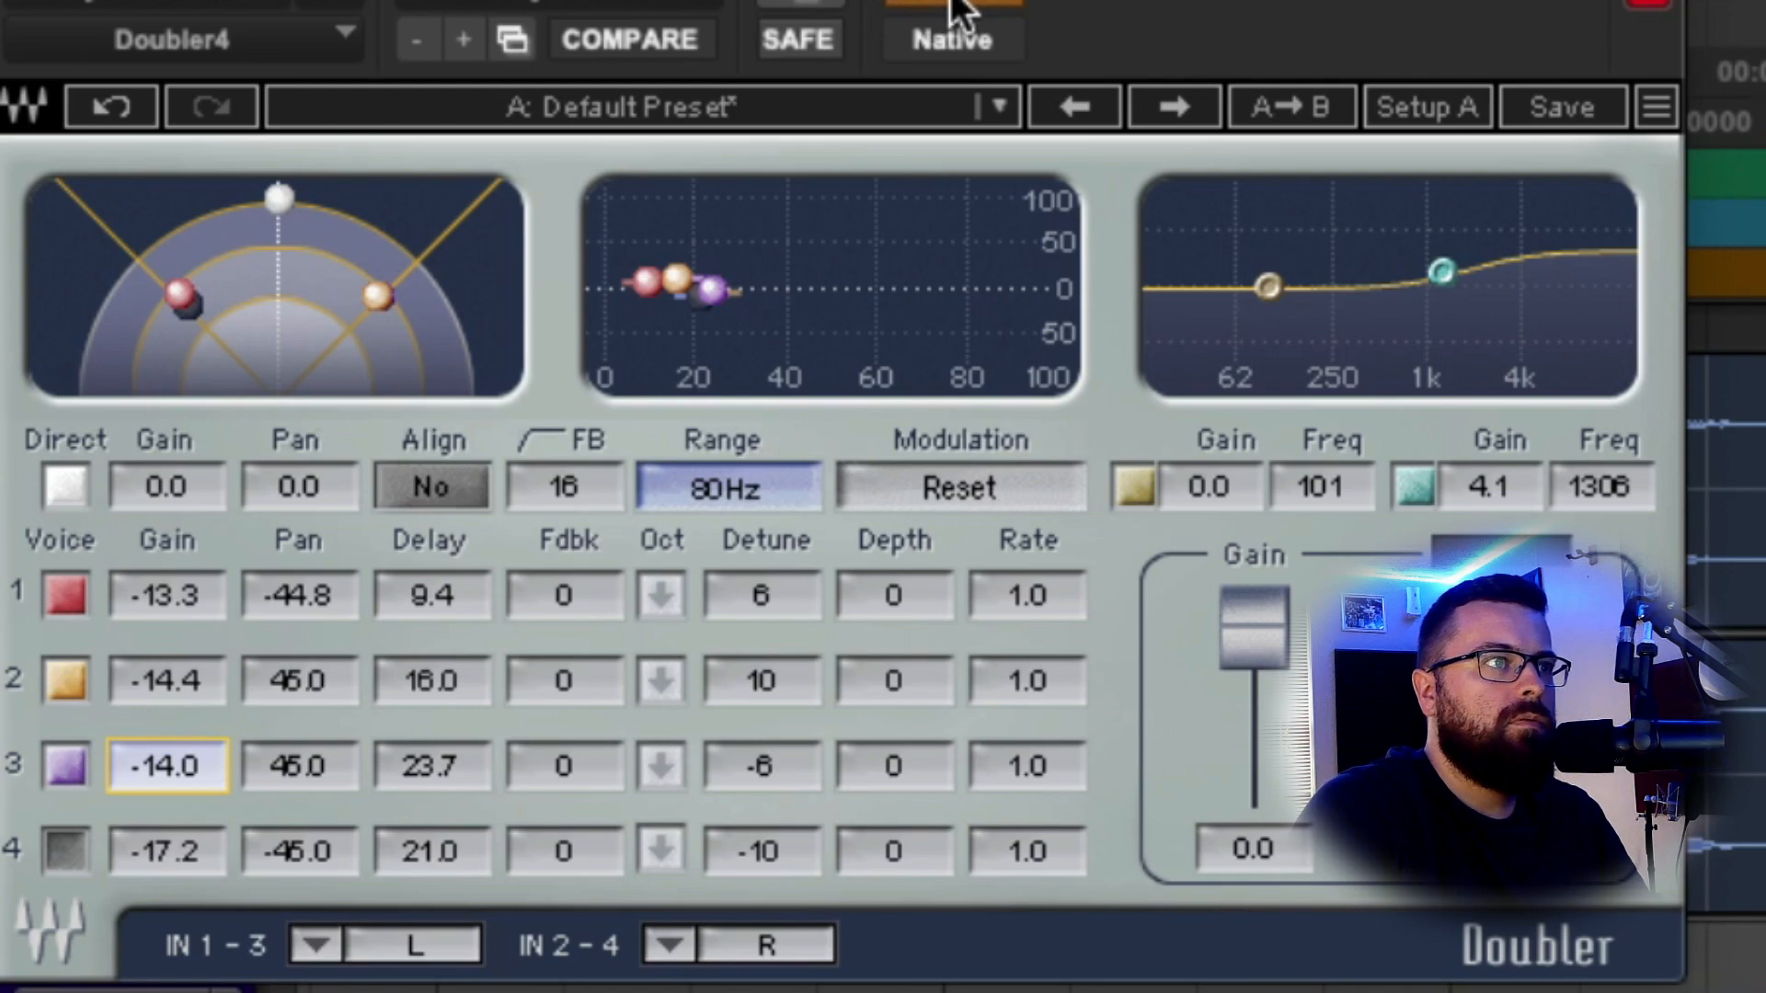
left_click(953, 3)
left_click_drag(168, 609, 168, 614)
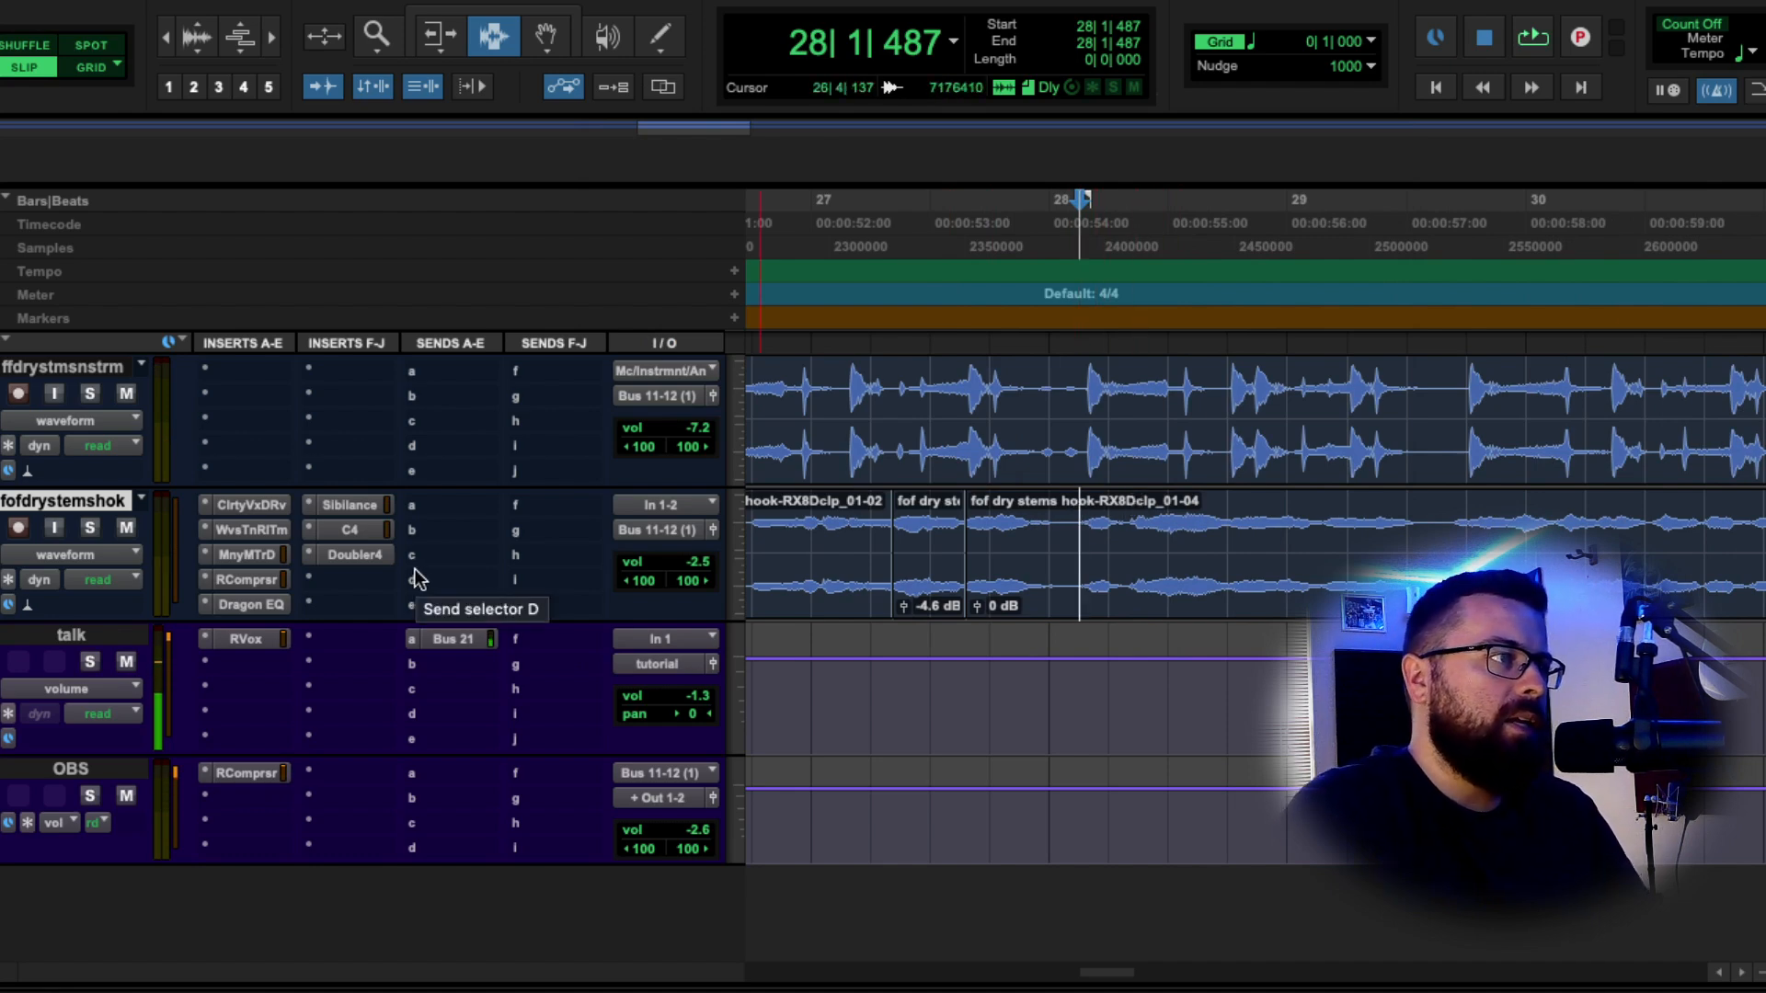
Insert Flamingo Verb on the hook vocal and load a snare preset.
left_click(349, 579)
mouse_move(686, 782)
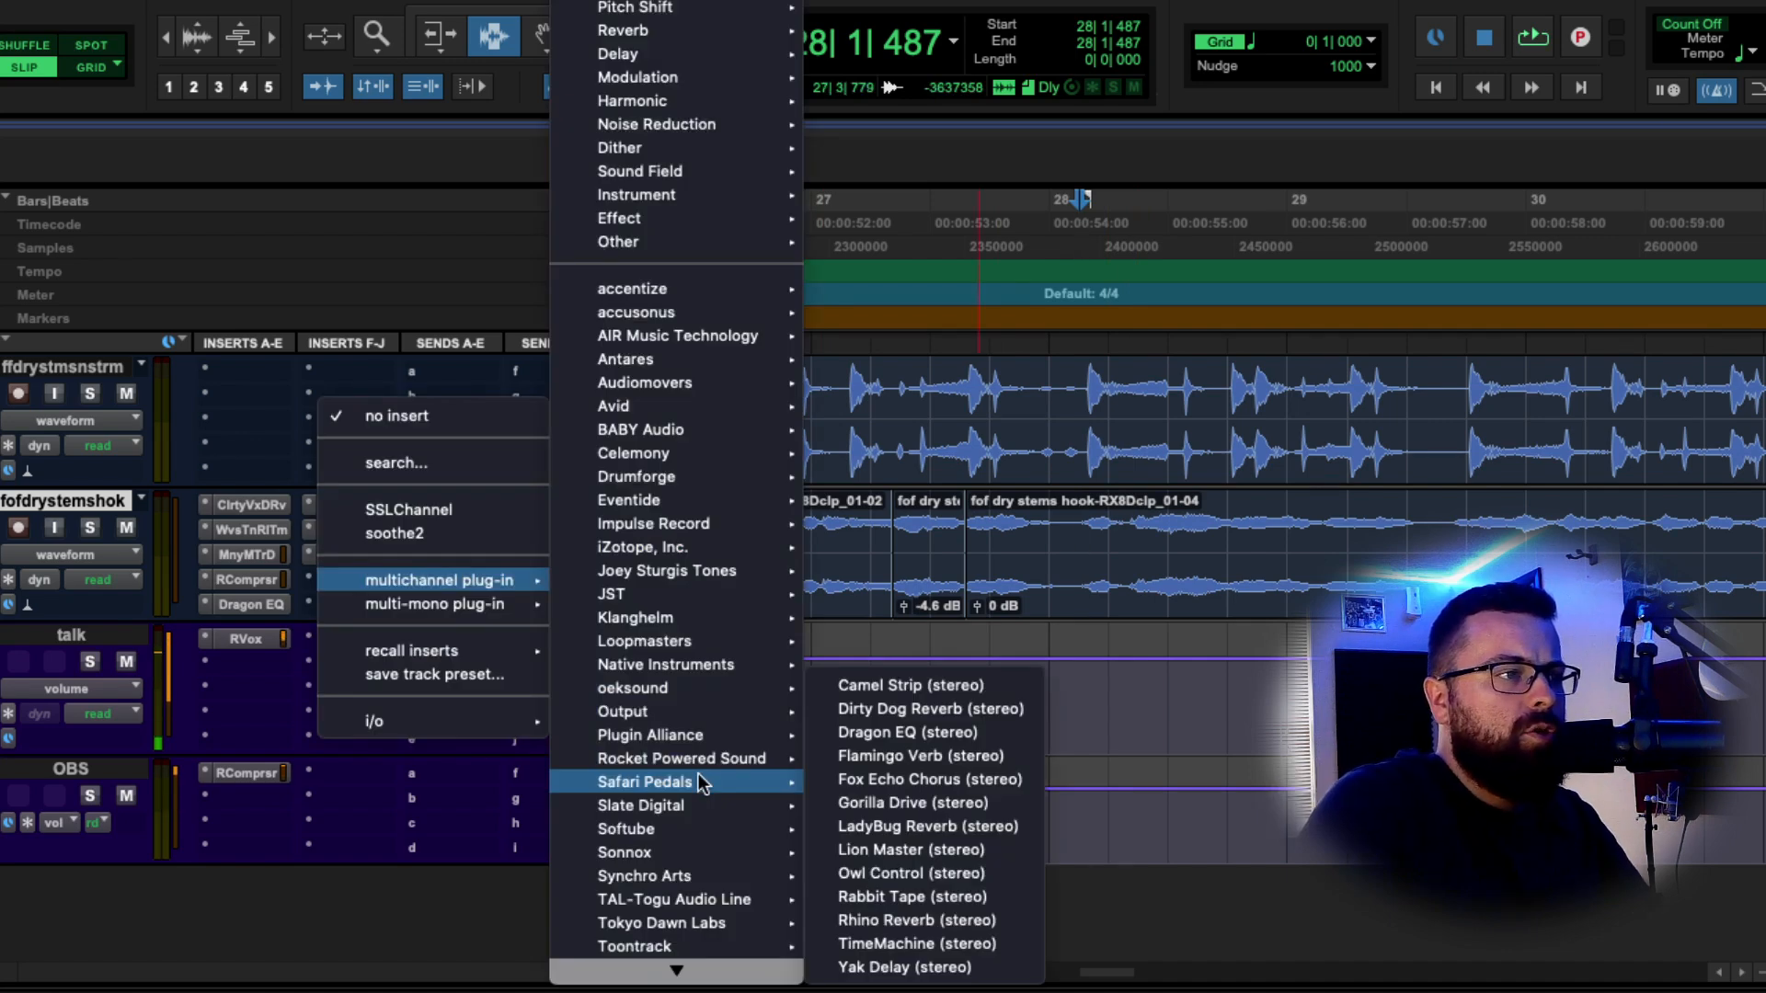
left_click(1035, 753)
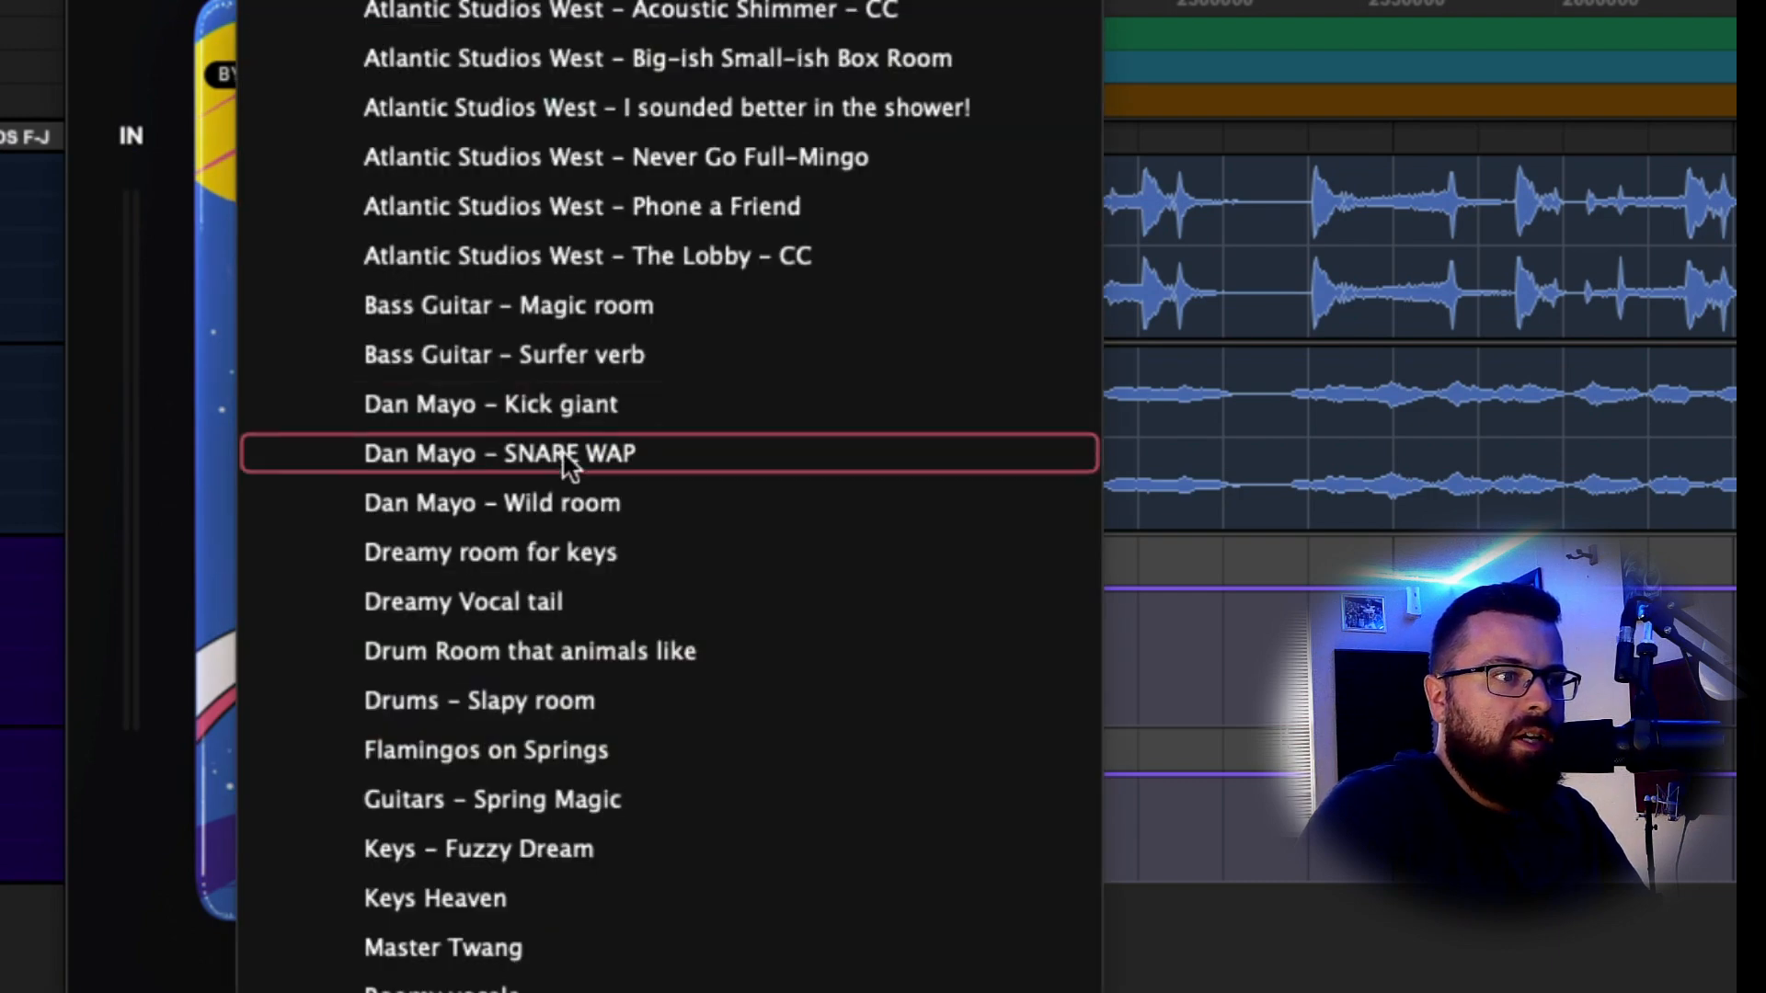
left_click(619, 445)
Lengthen the reverb time to about 1558 ms and lower the blend to around 14%.
mouse_move(341, 989)
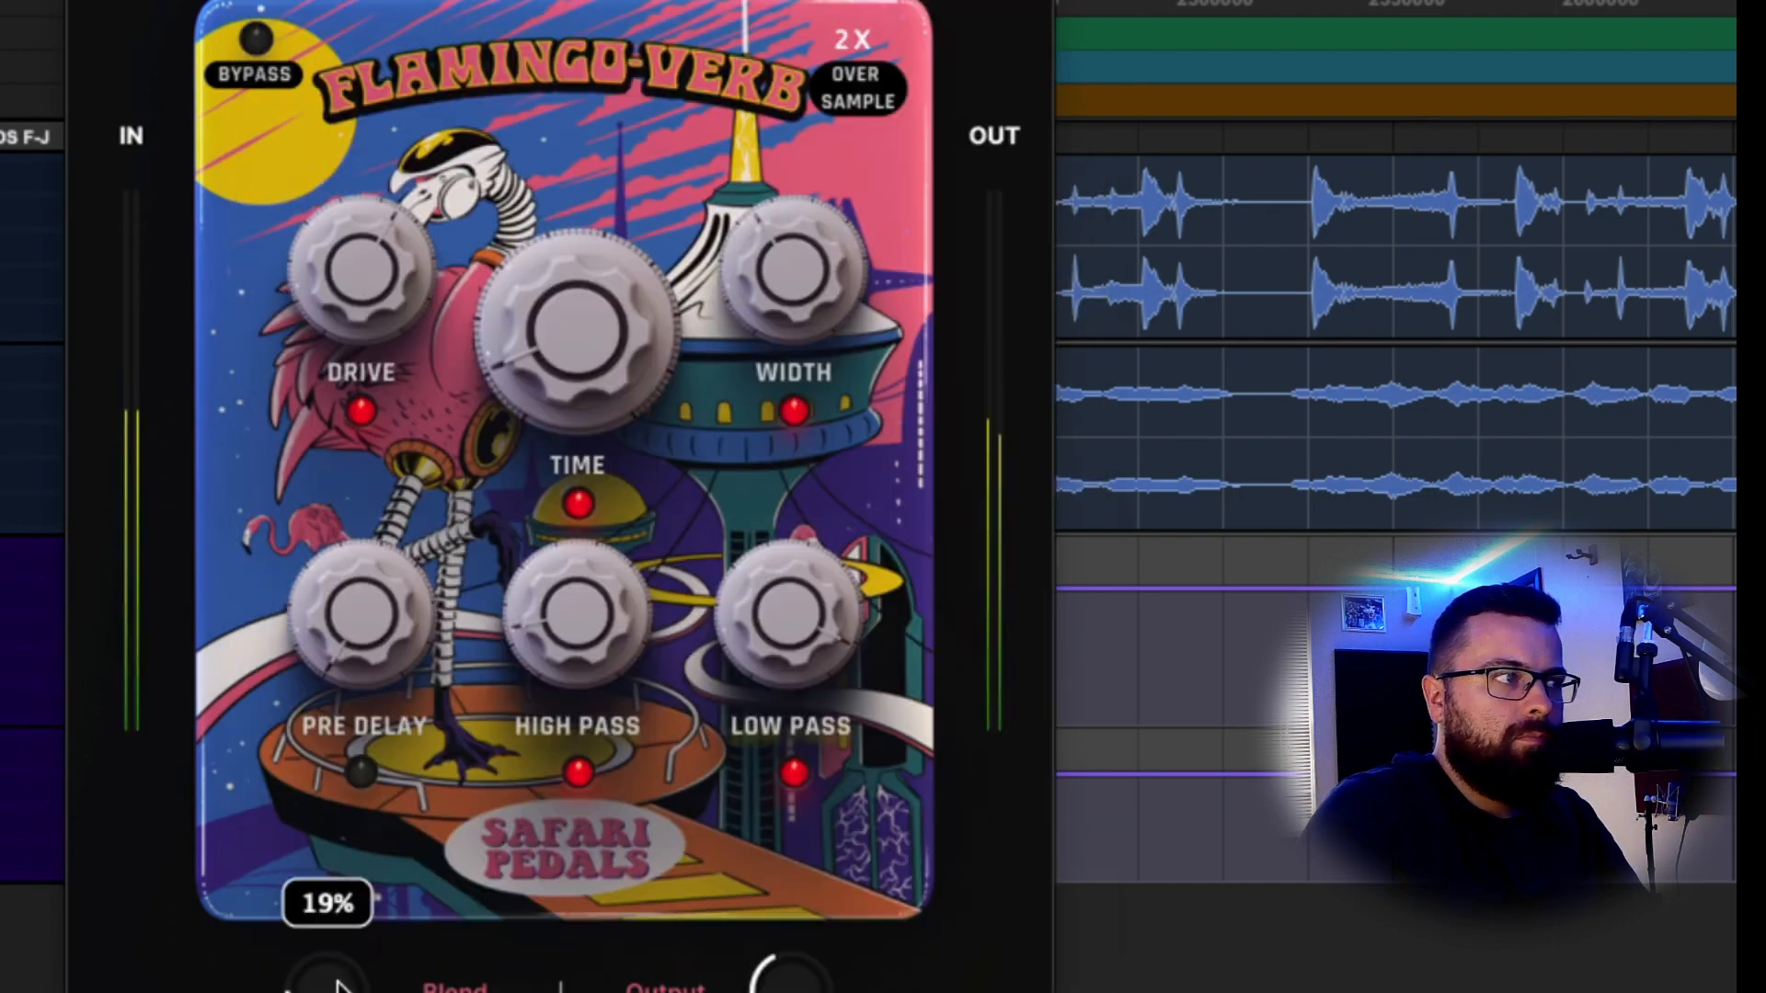
mouse_move(340, 989)
left_mouse_down()
mouse_move(370, 911)
mouse_move(355, 970)
left_mouse_up()
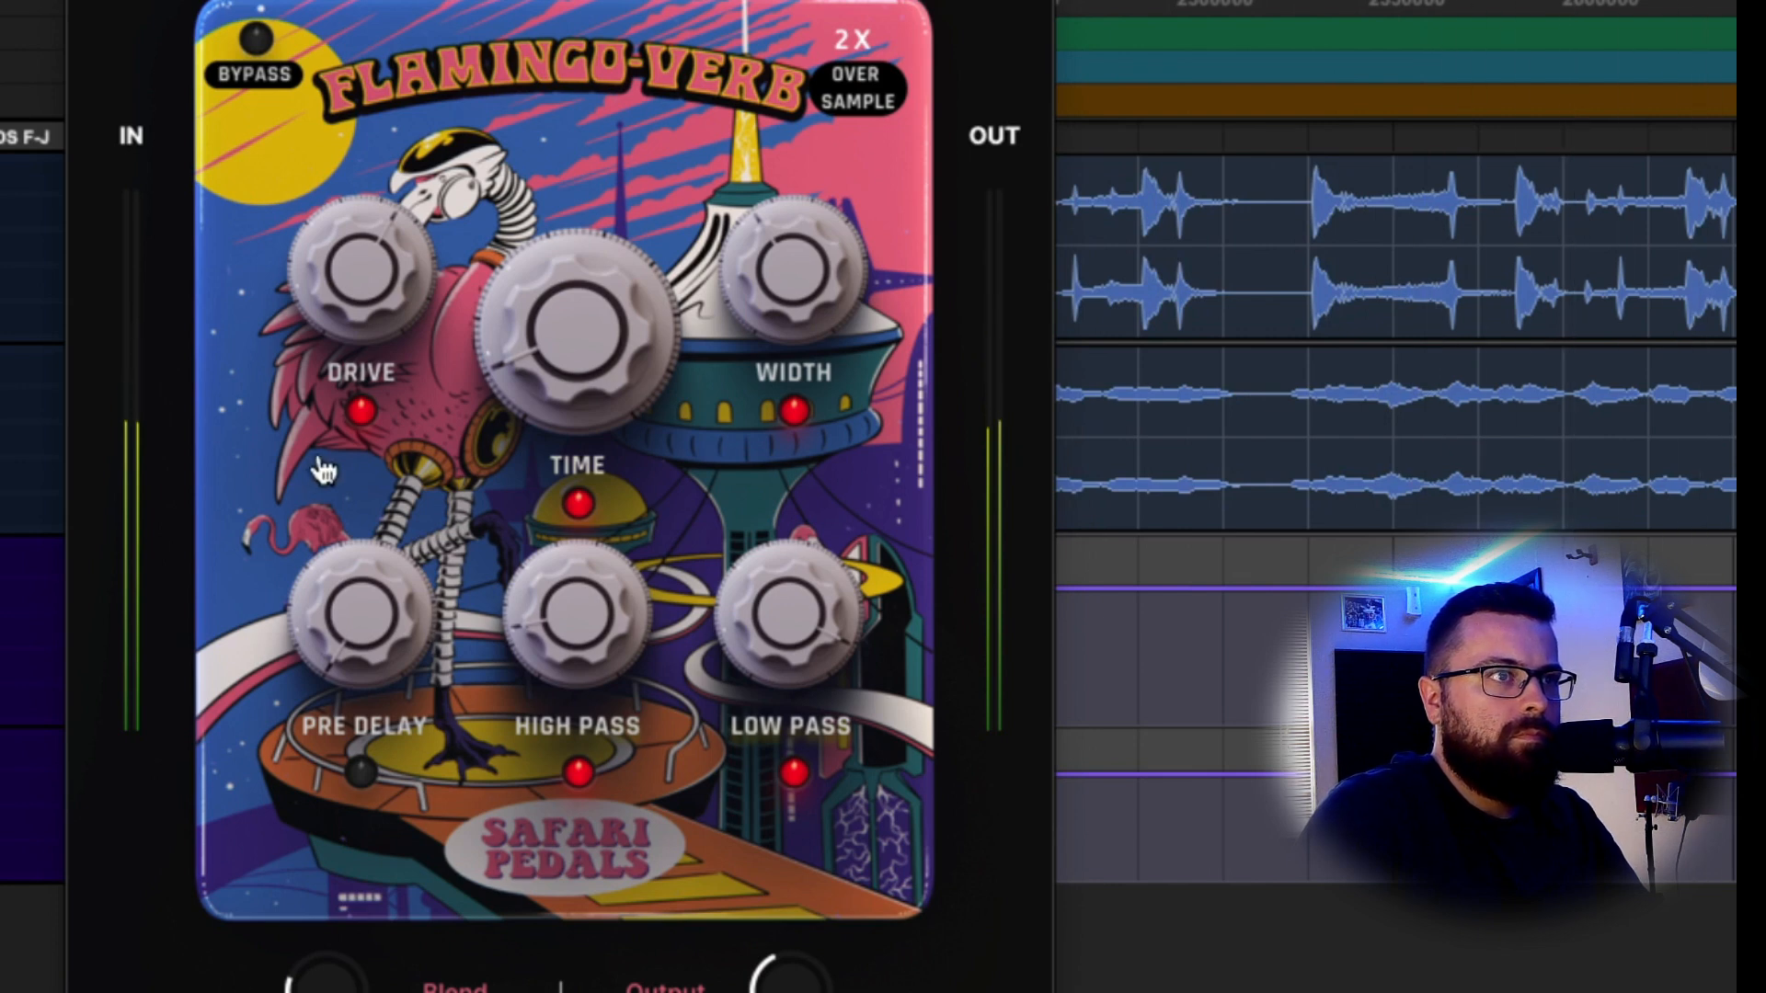
mouse_move(572, 344)
left_click_drag(572, 344, 546, 208)
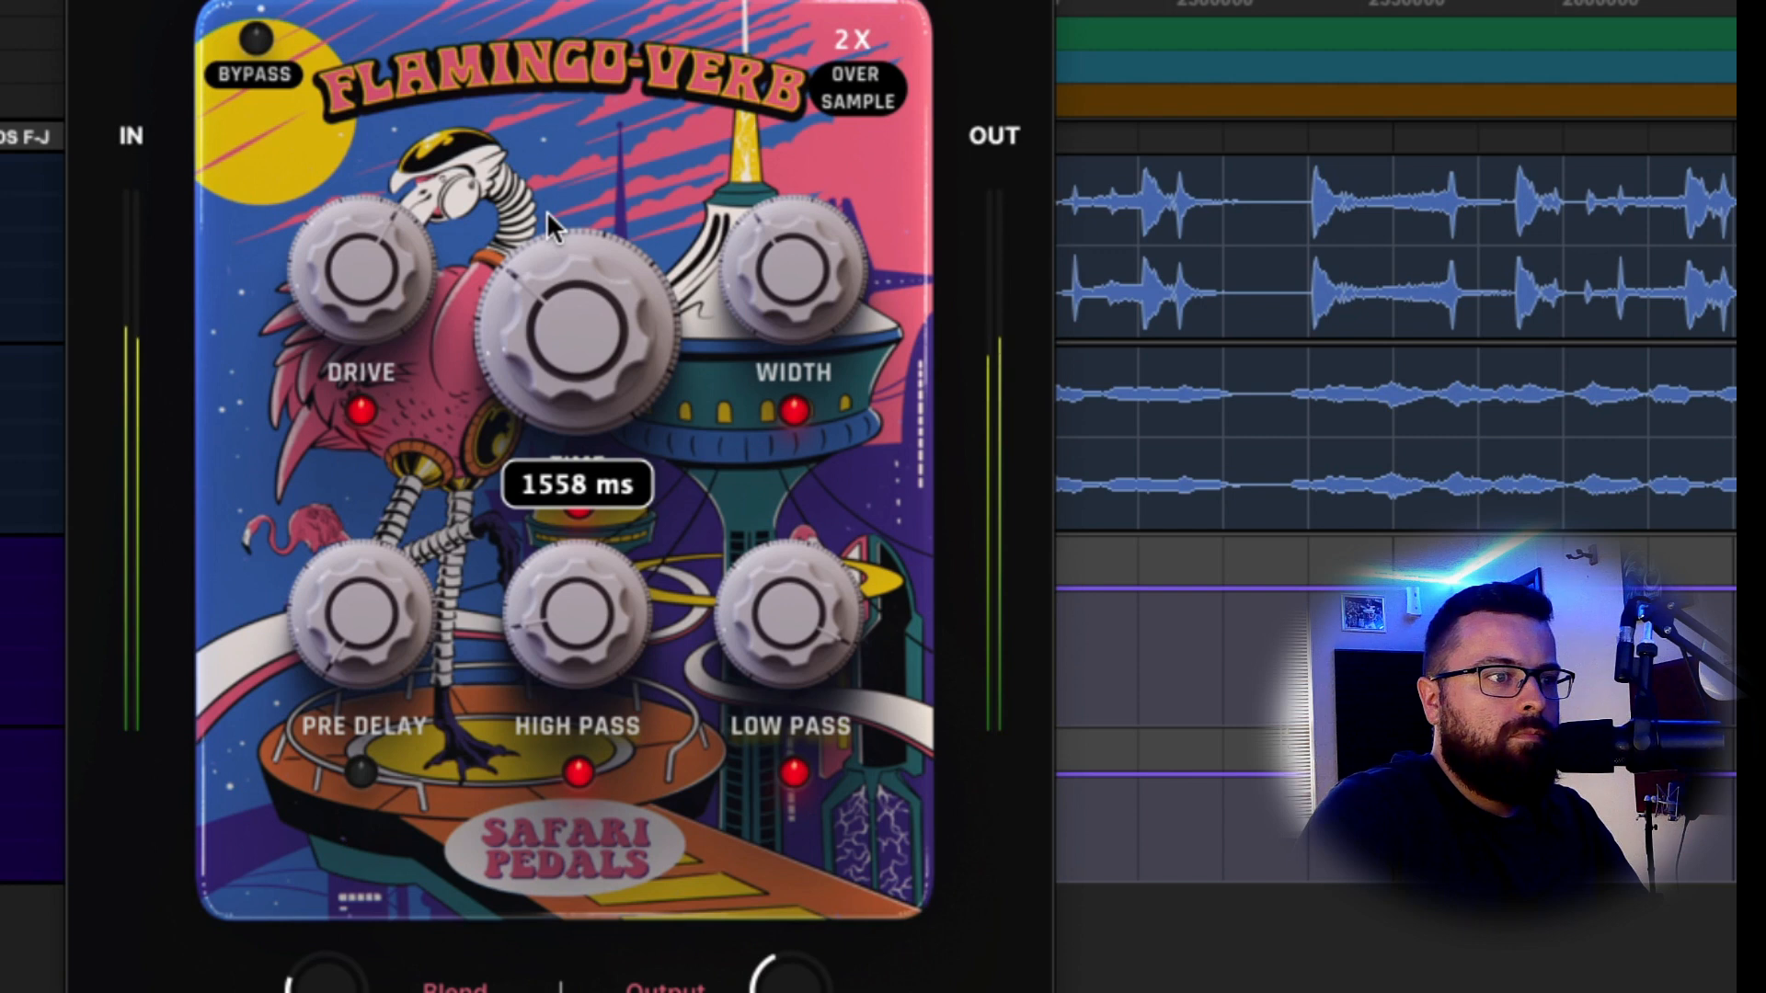
left_click_drag(326, 989, 326, 992)
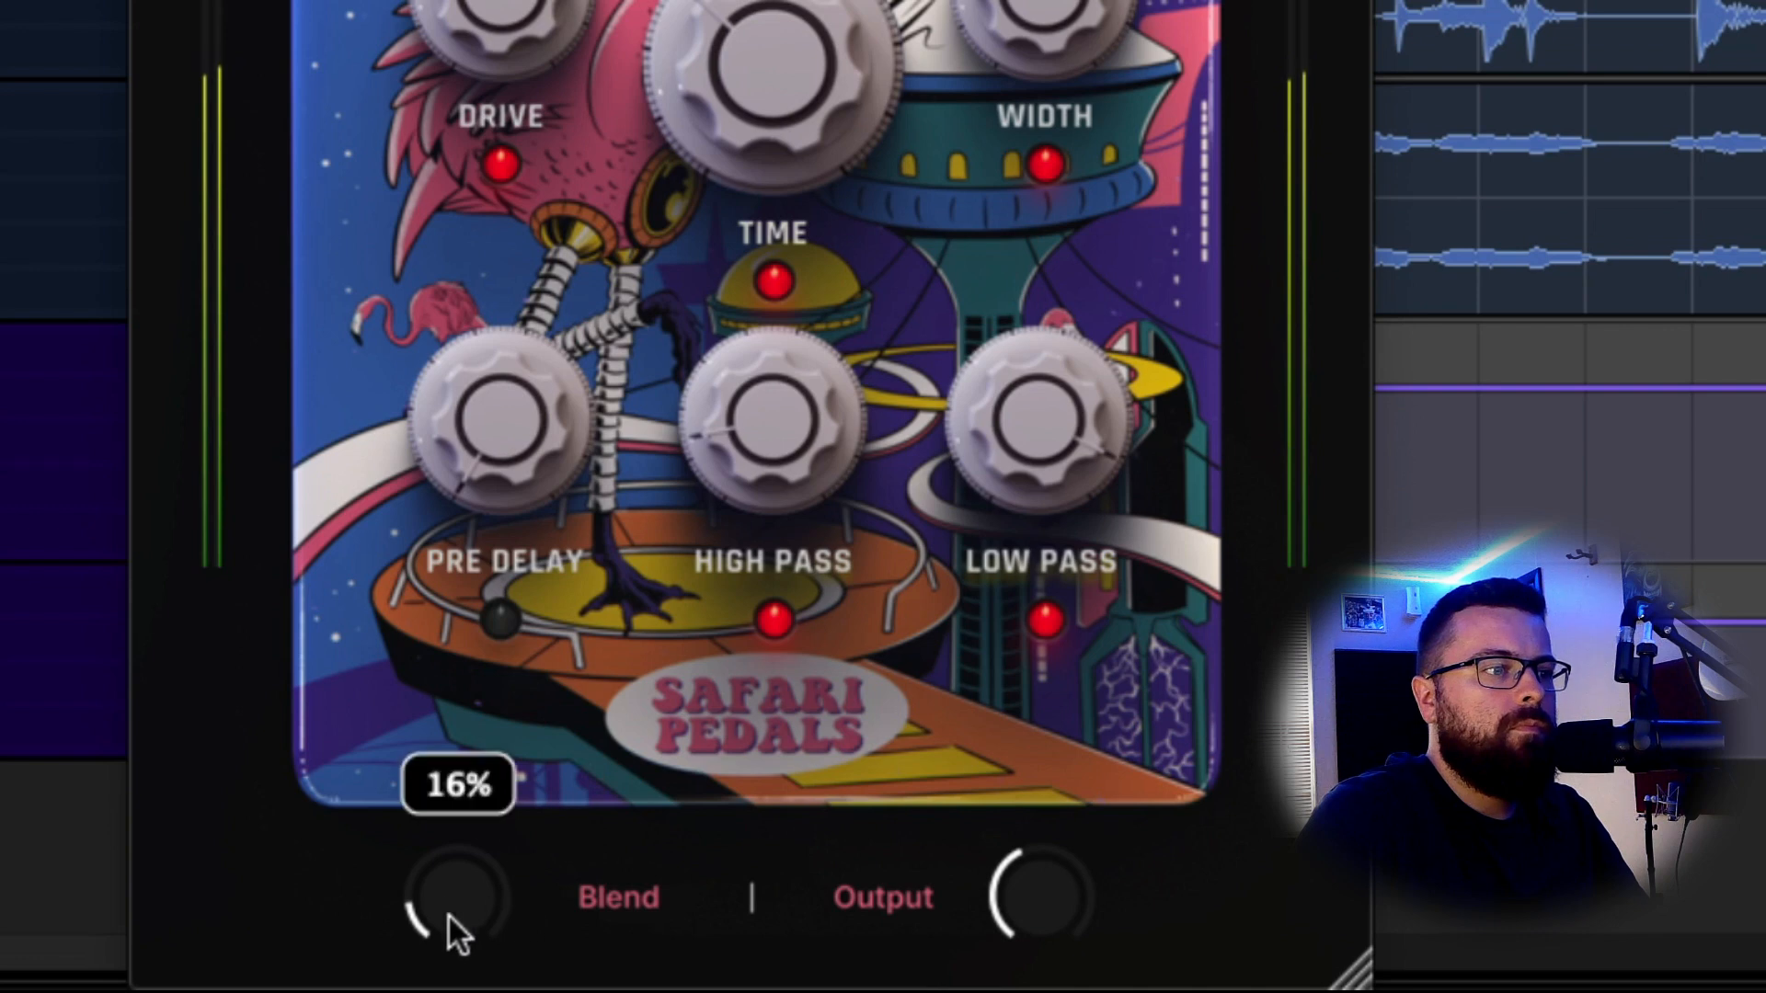
left_click_drag(449, 913, 449, 902)
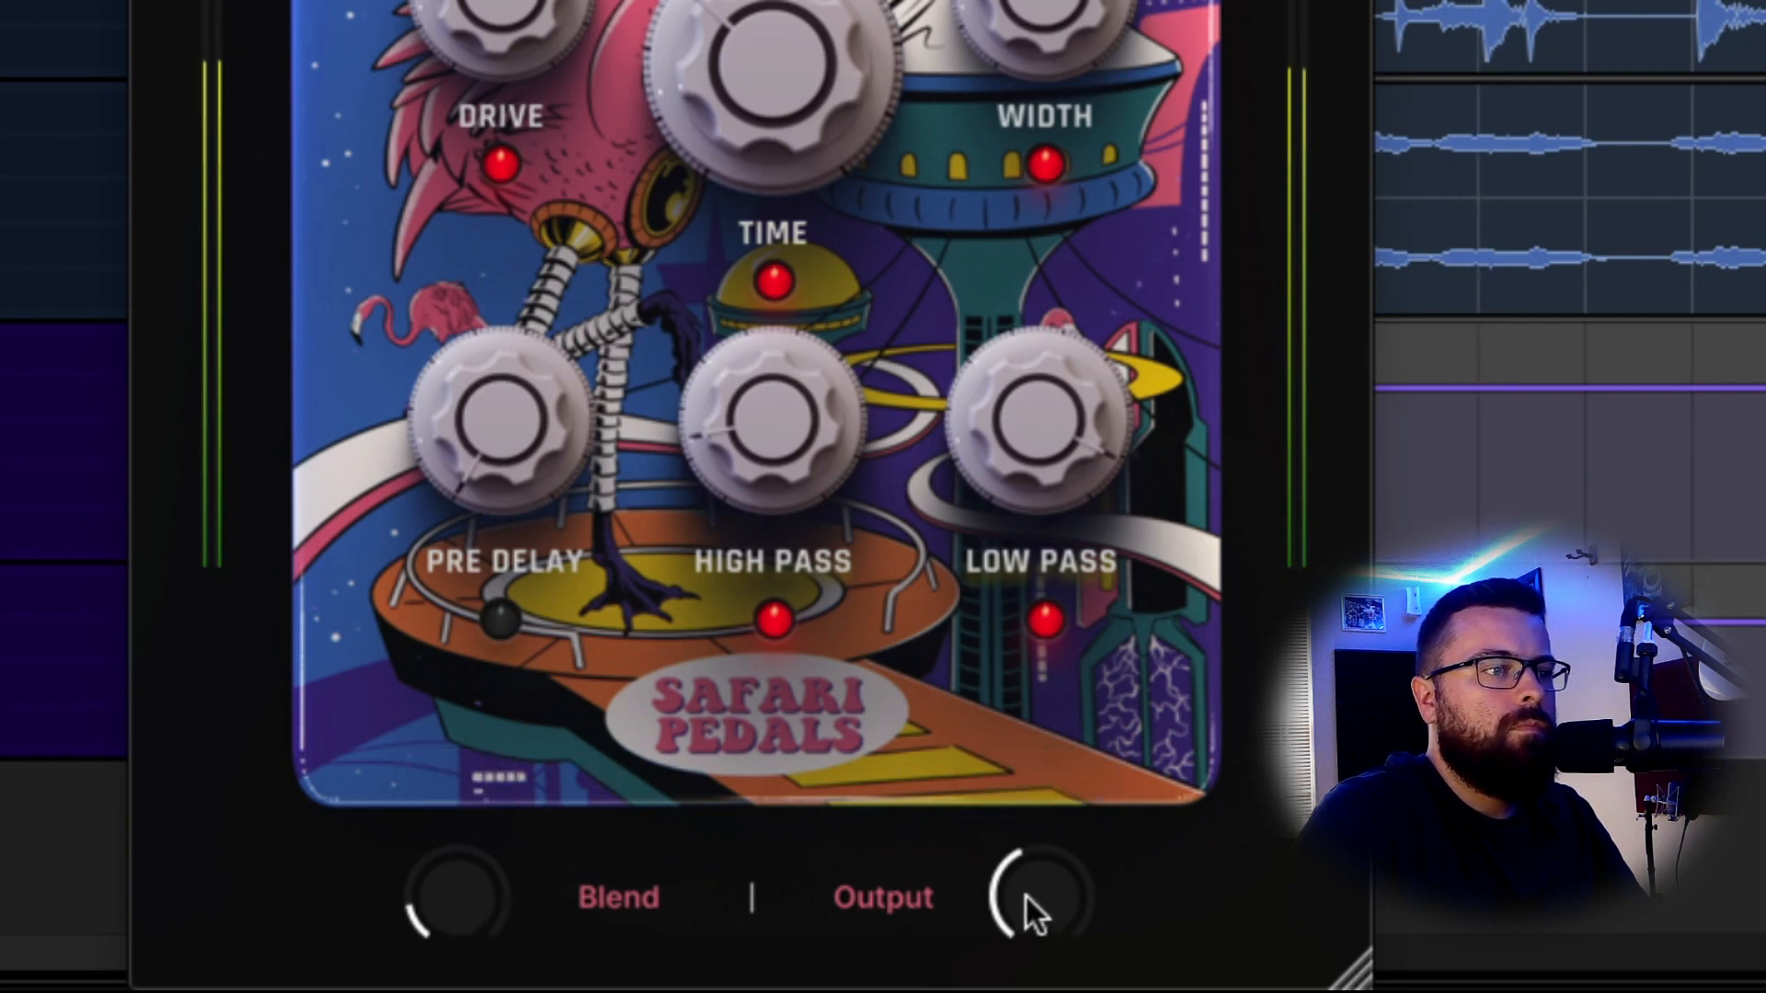
left_click_drag(434, 885, 434, 890)
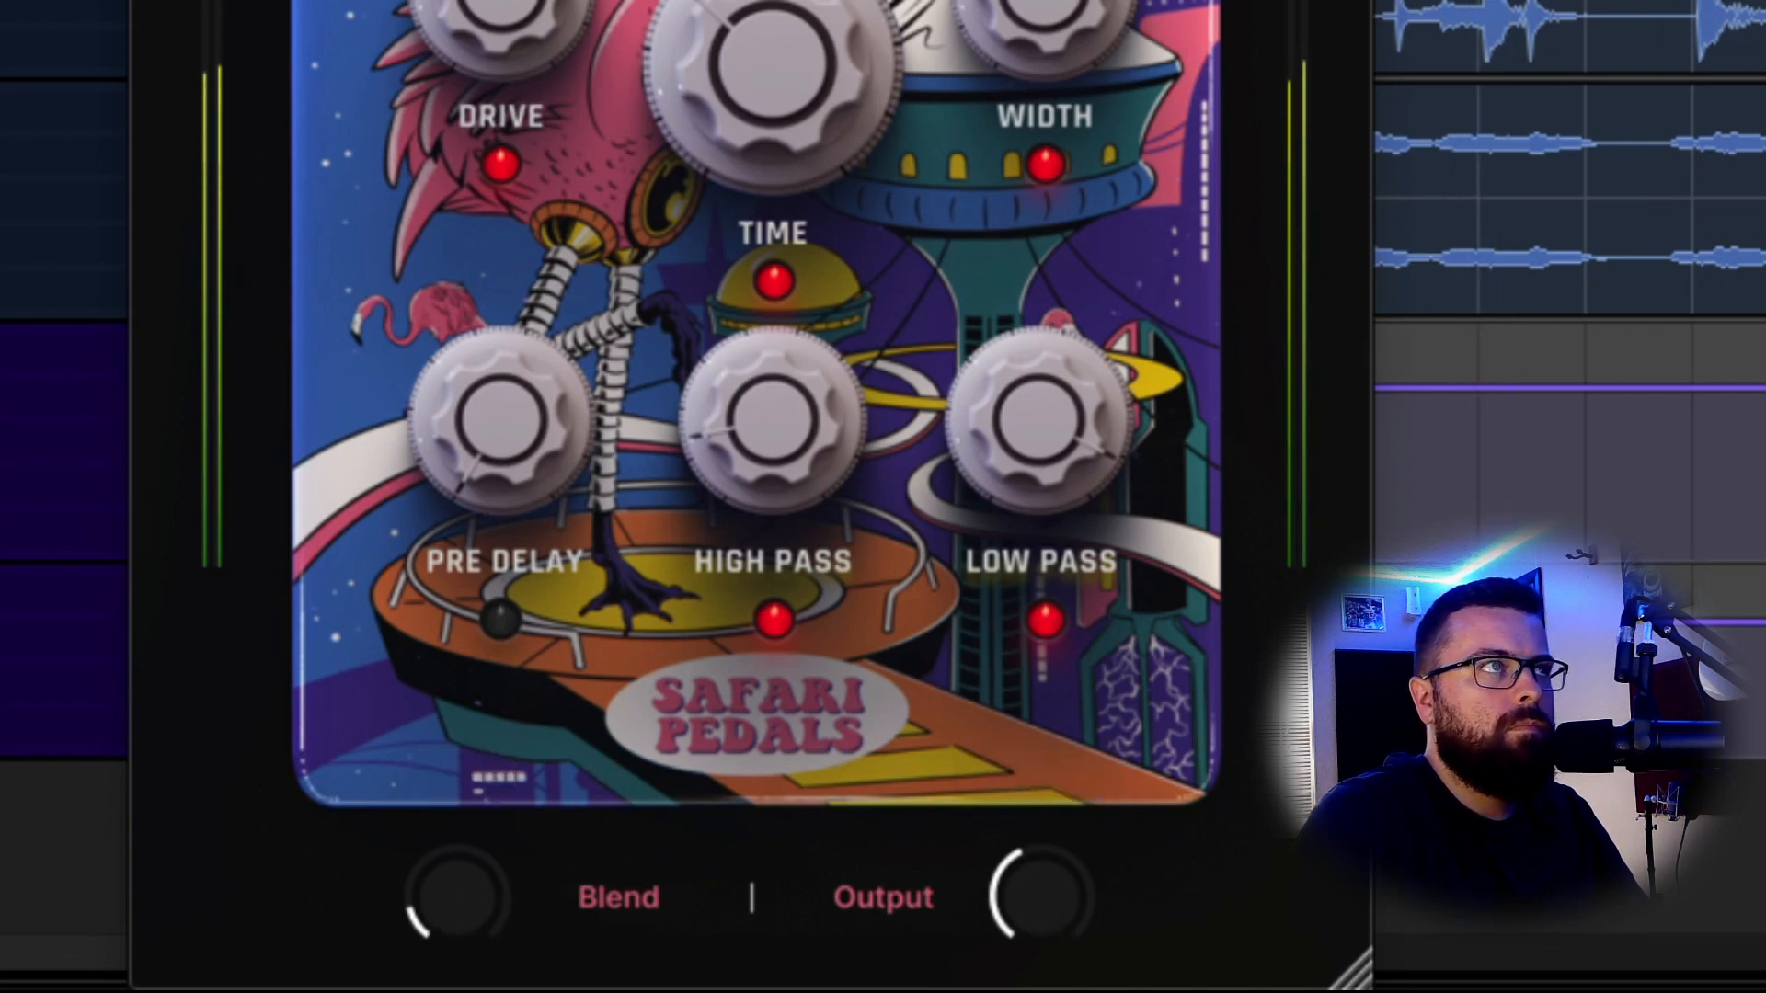
key("super+w")
left_click(318, 209)
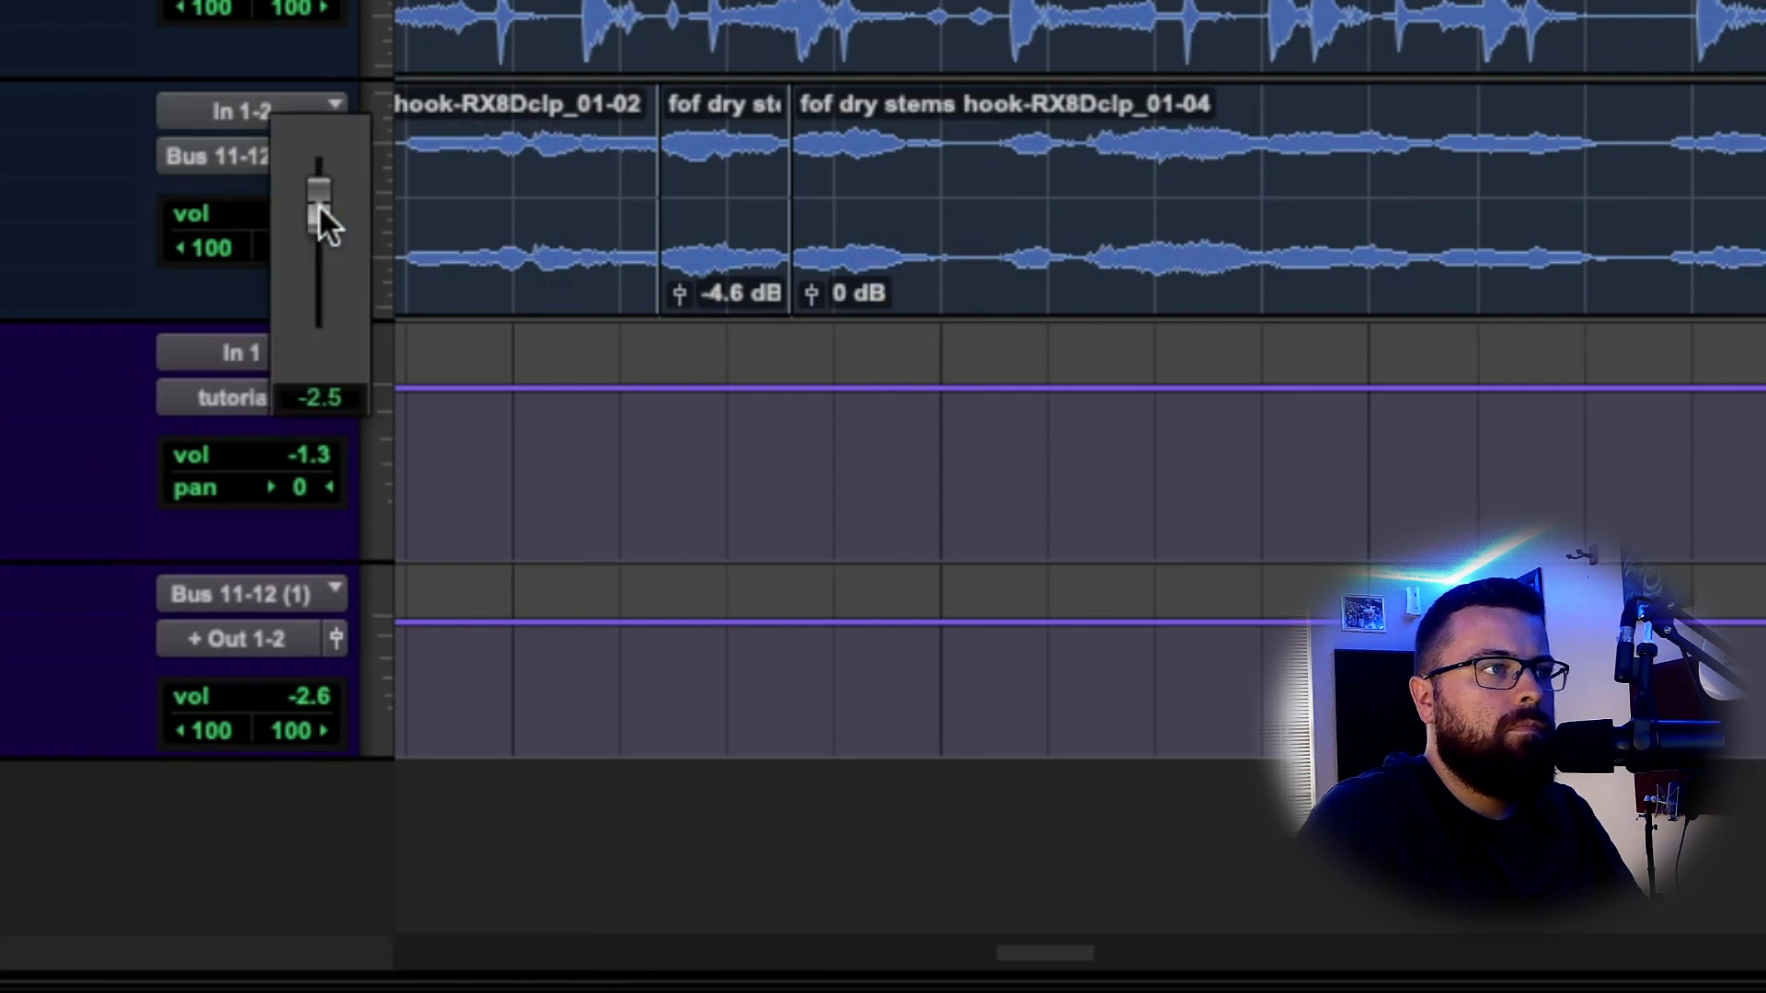
Turn the hook vocal down to -3.4 dB and set C4 band 4 gain to 0.0.
left_click_drag(318, 208, 322, 236)
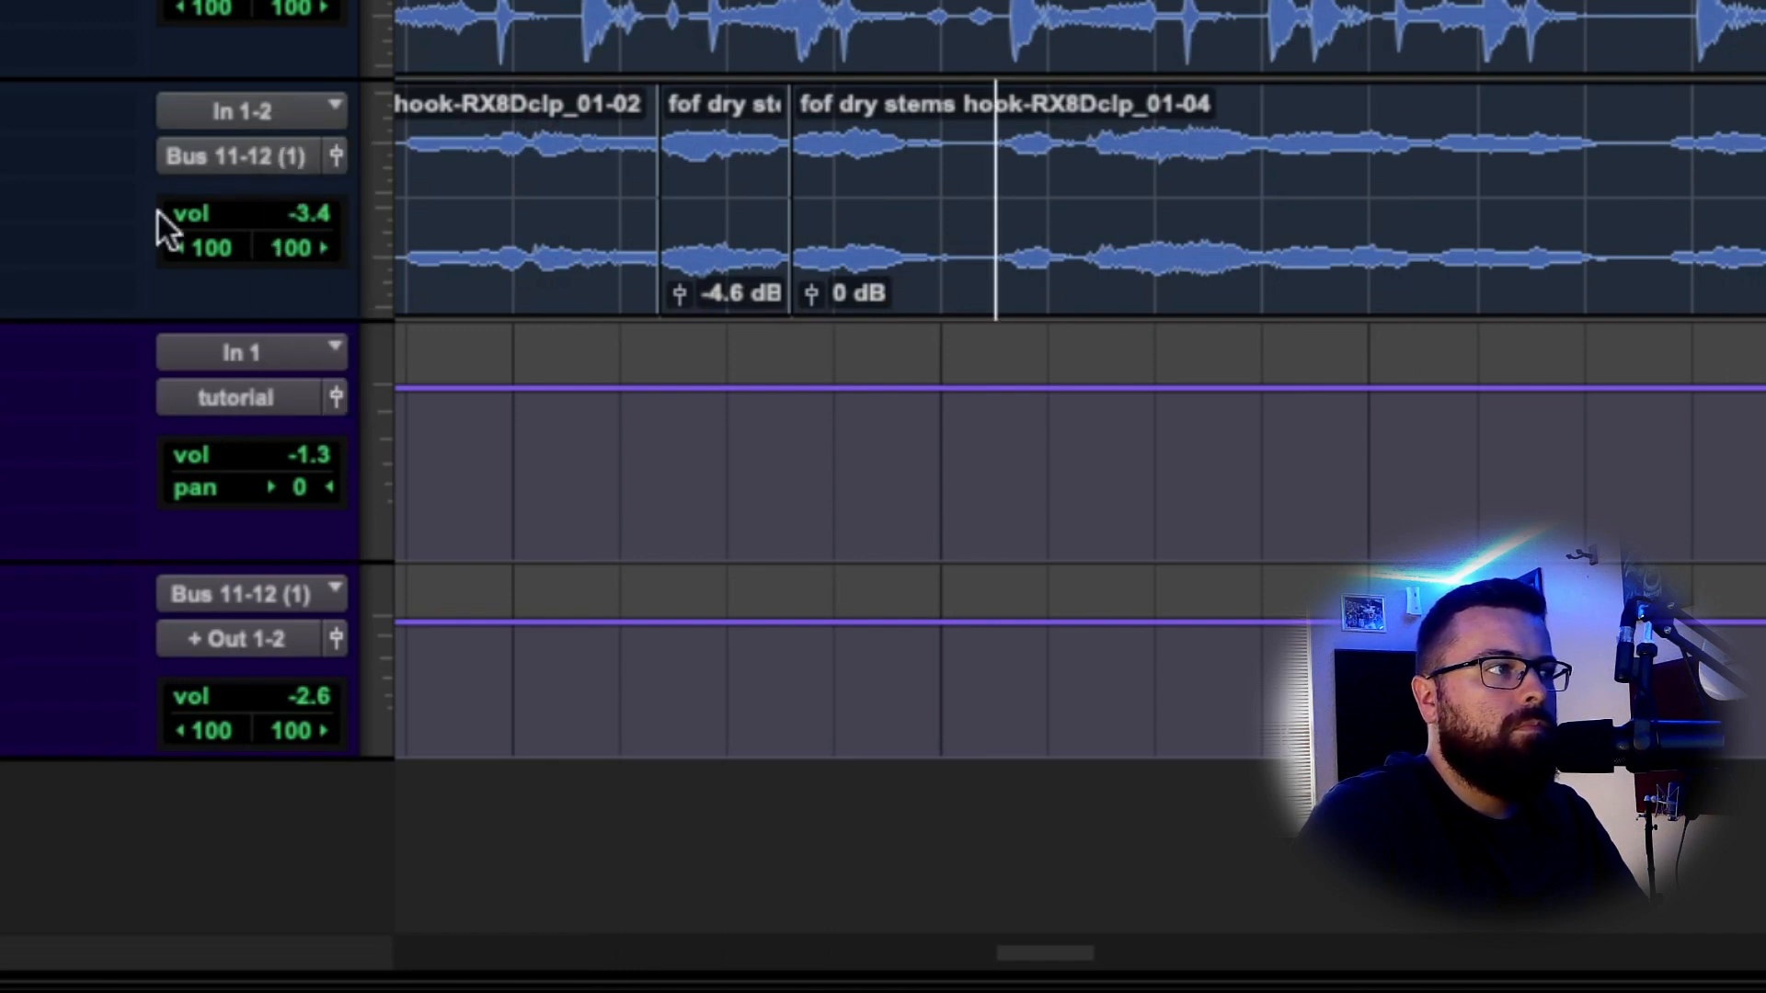
left_click(4, 198)
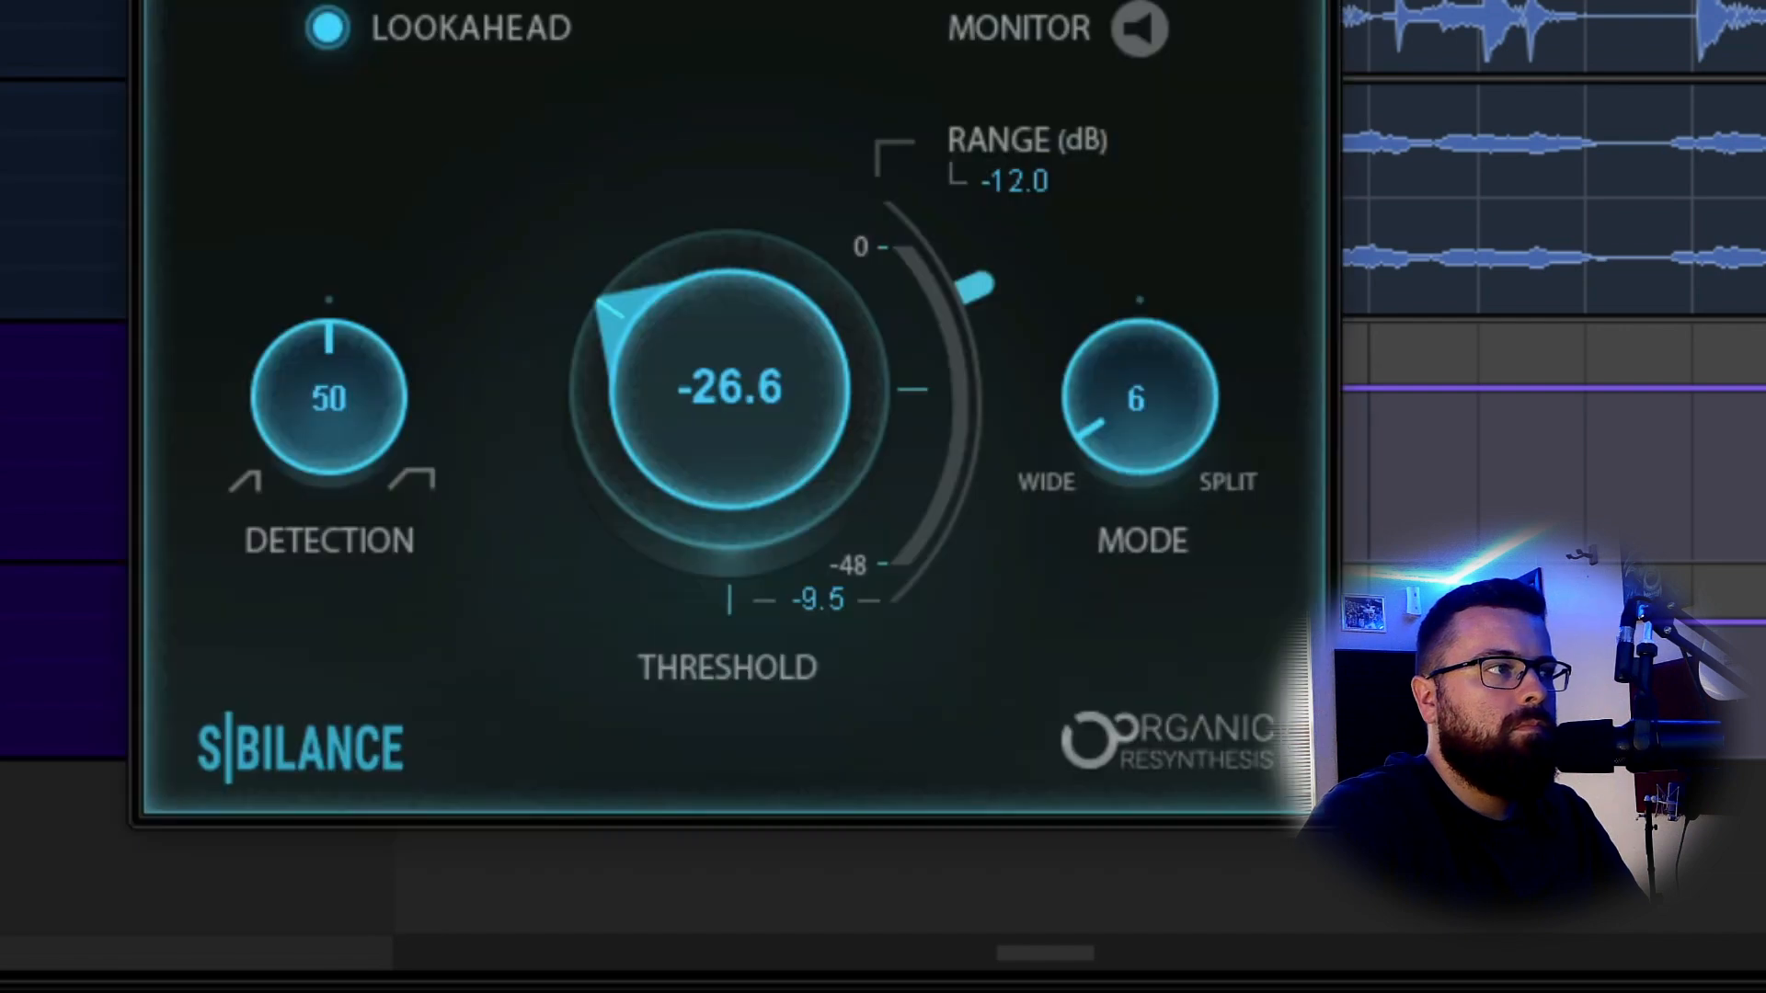
left_click(4, 216)
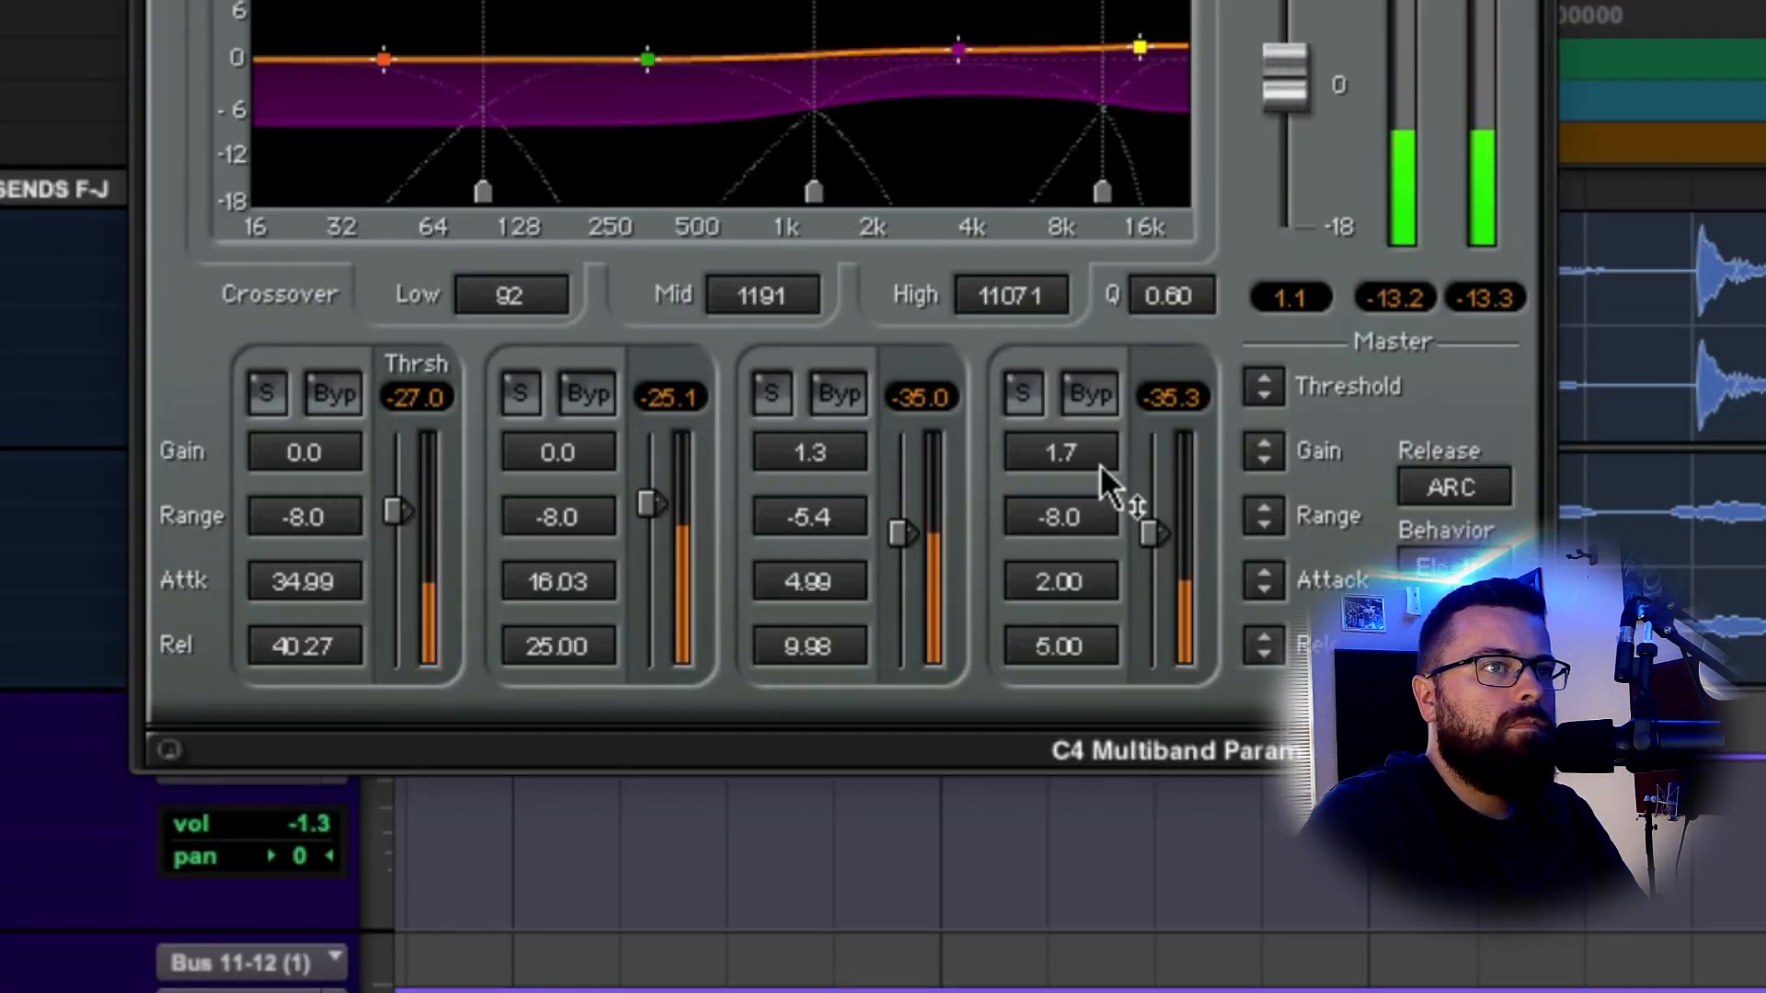
left_click_drag(1100, 463, 1100, 474)
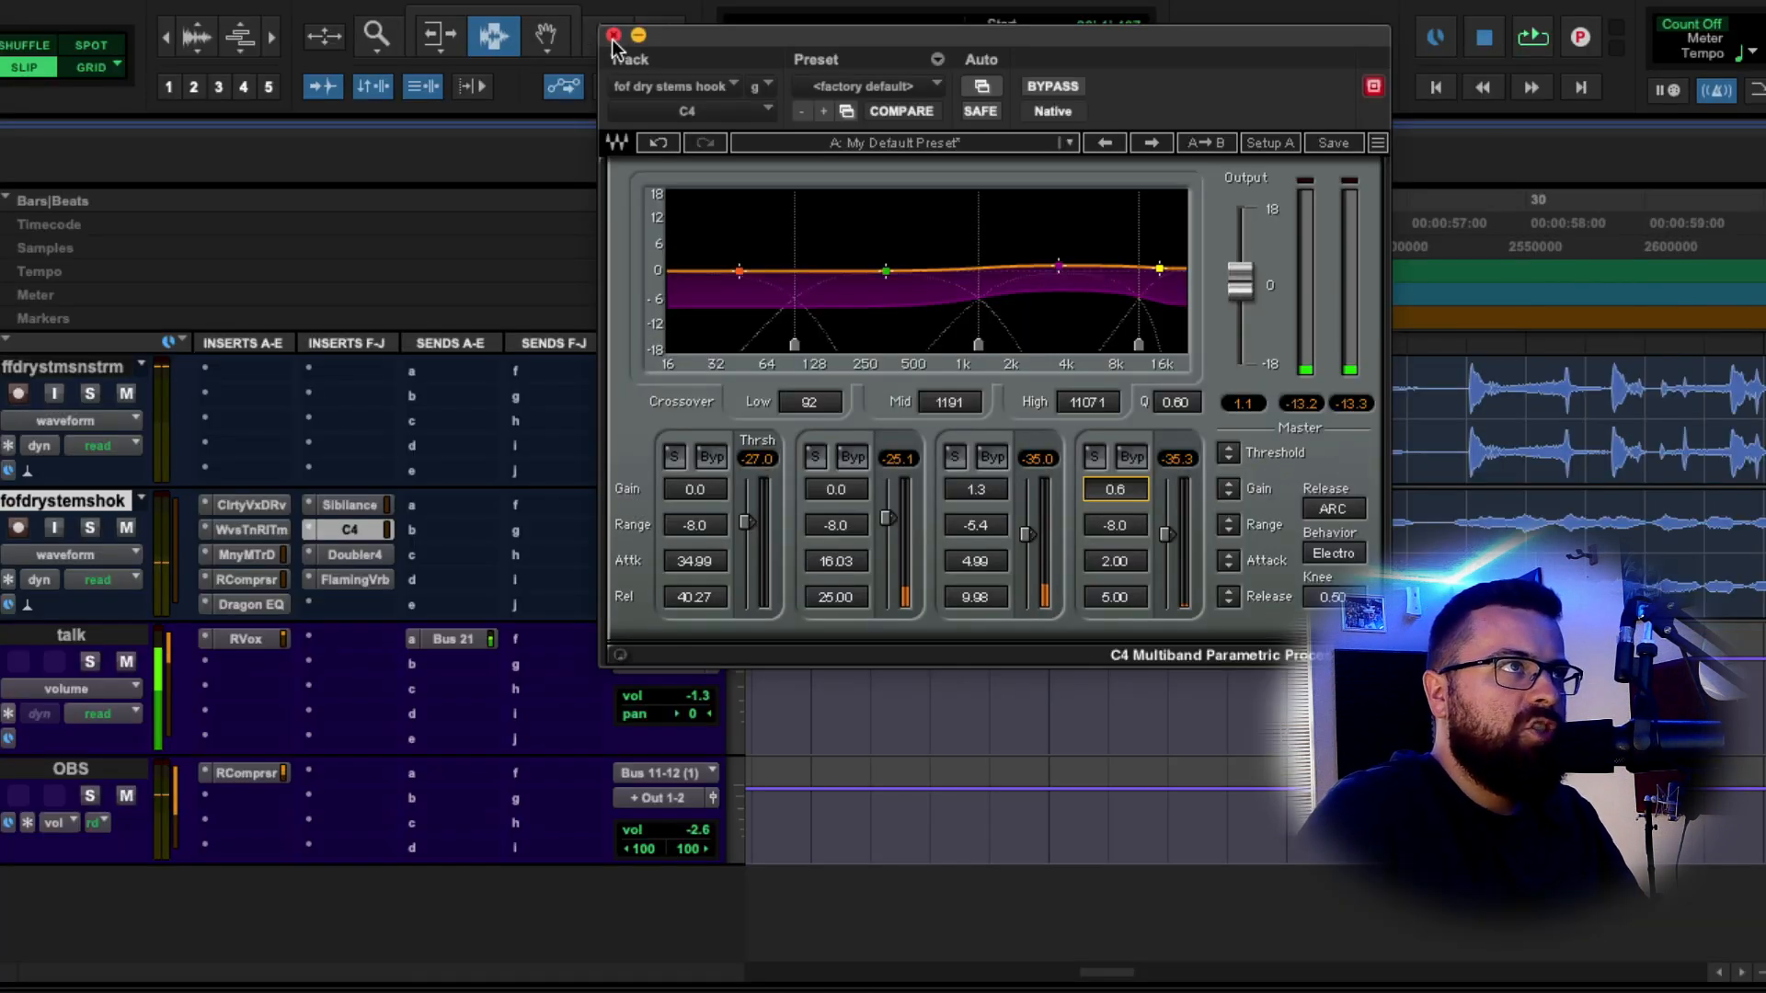
left_click(614, 37)
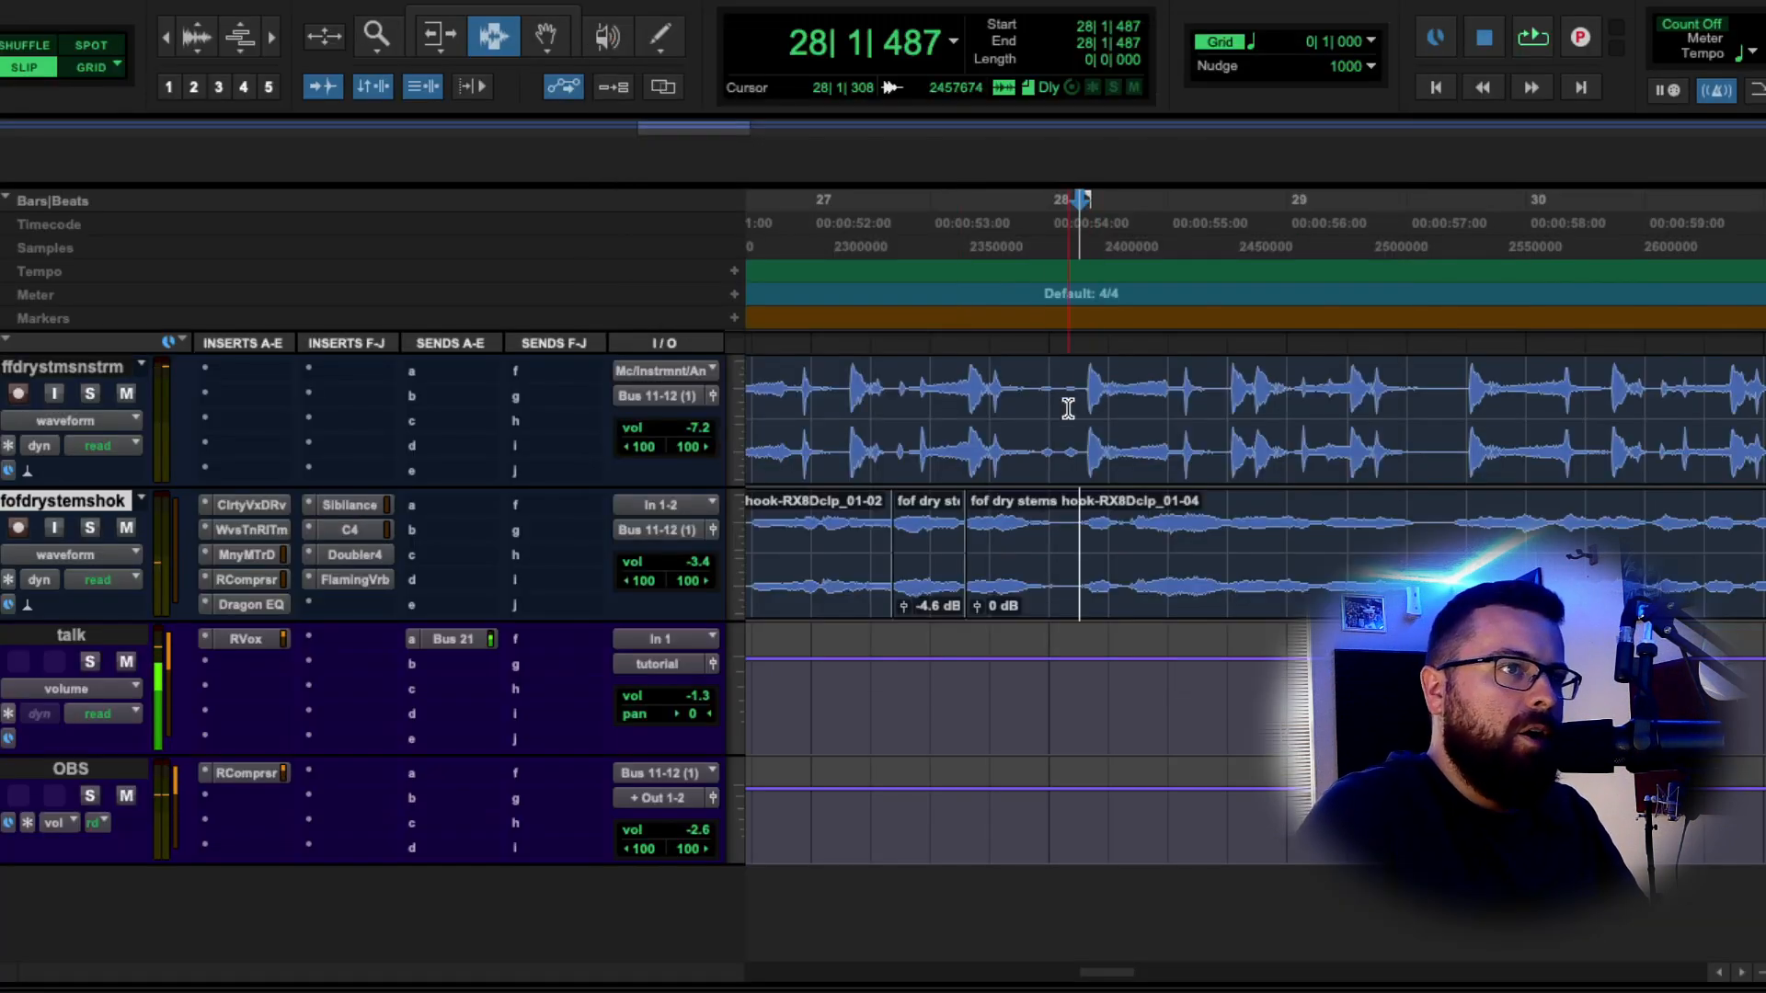
Place the playback start near 26|3|741 in the hook track and play the hook.
left_click(1057, 547)
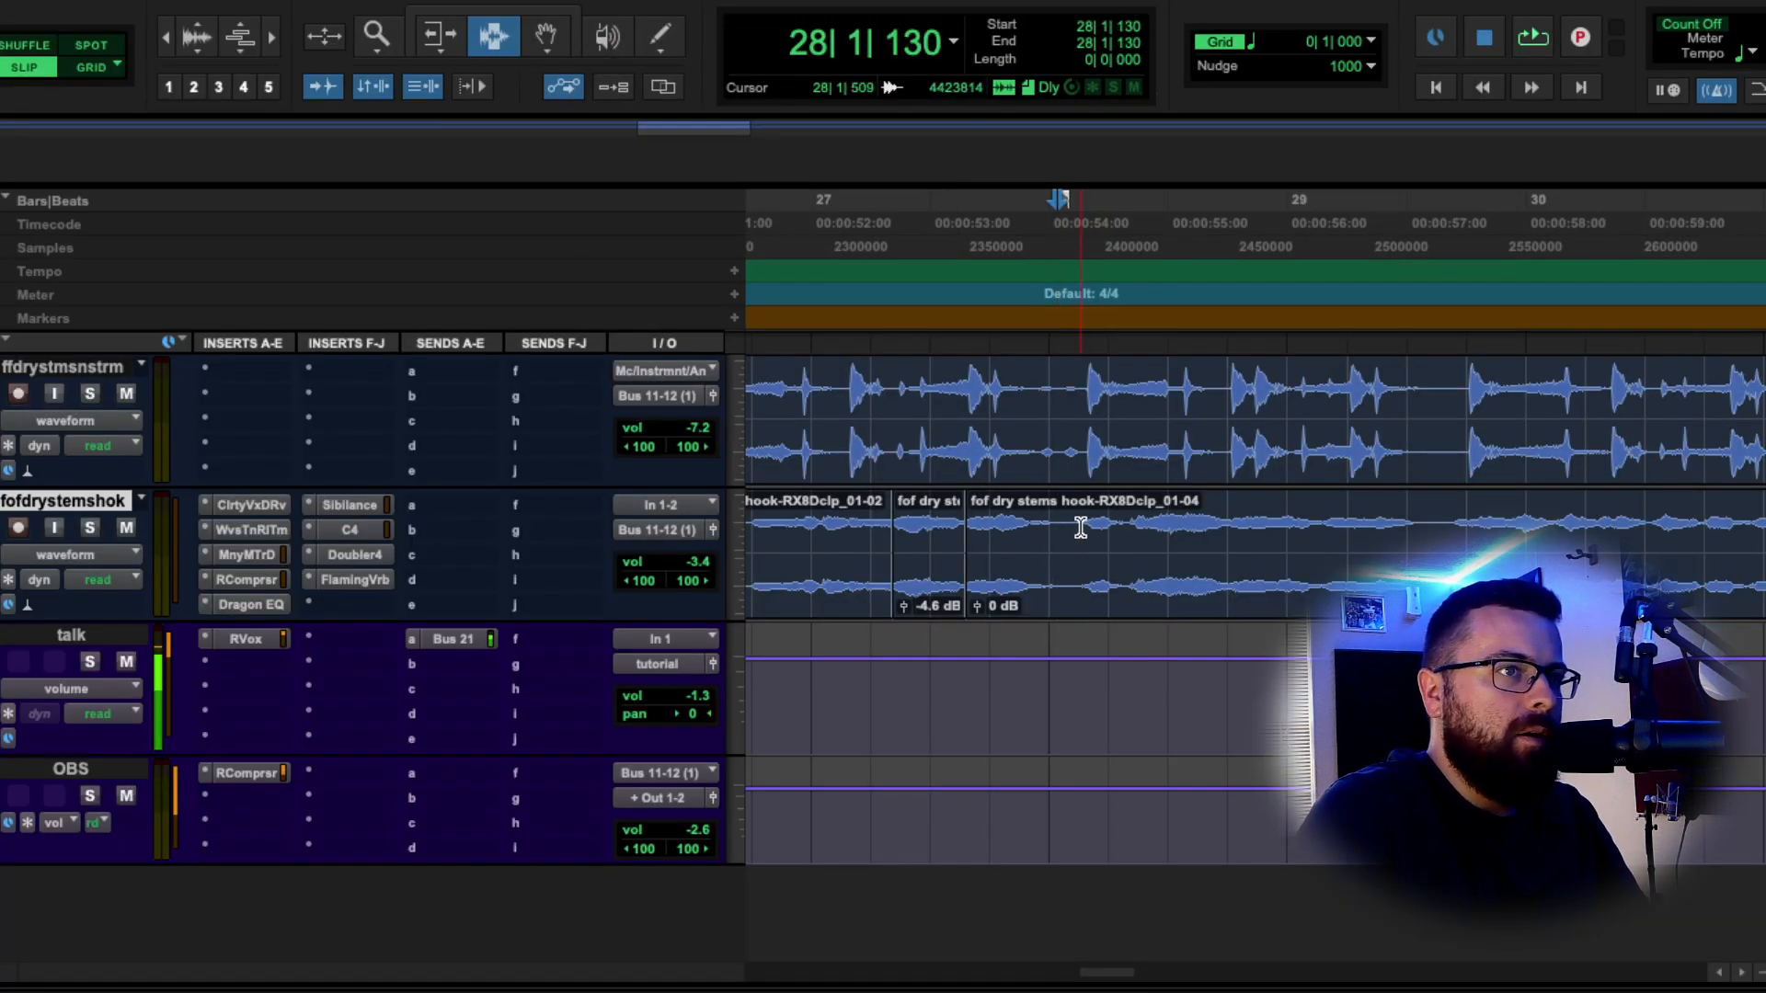
left_click(1081, 527)
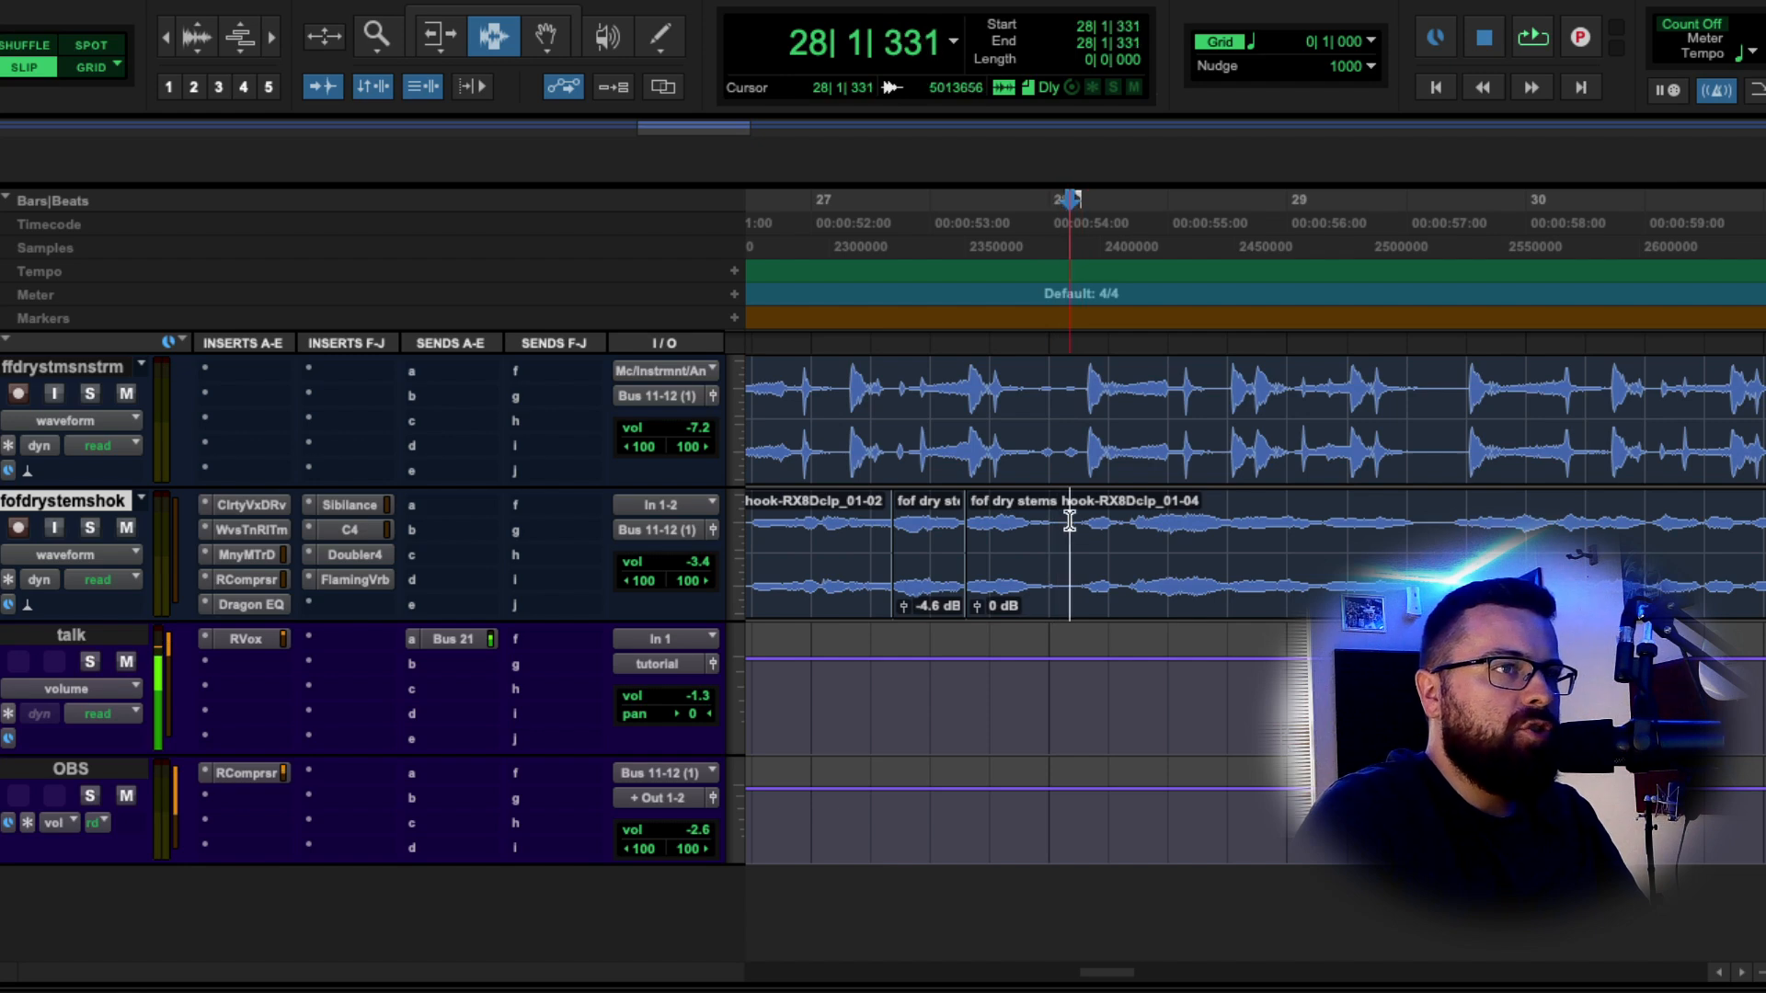
scroll(841, 522, "left", 3)
left_click(845, 523)
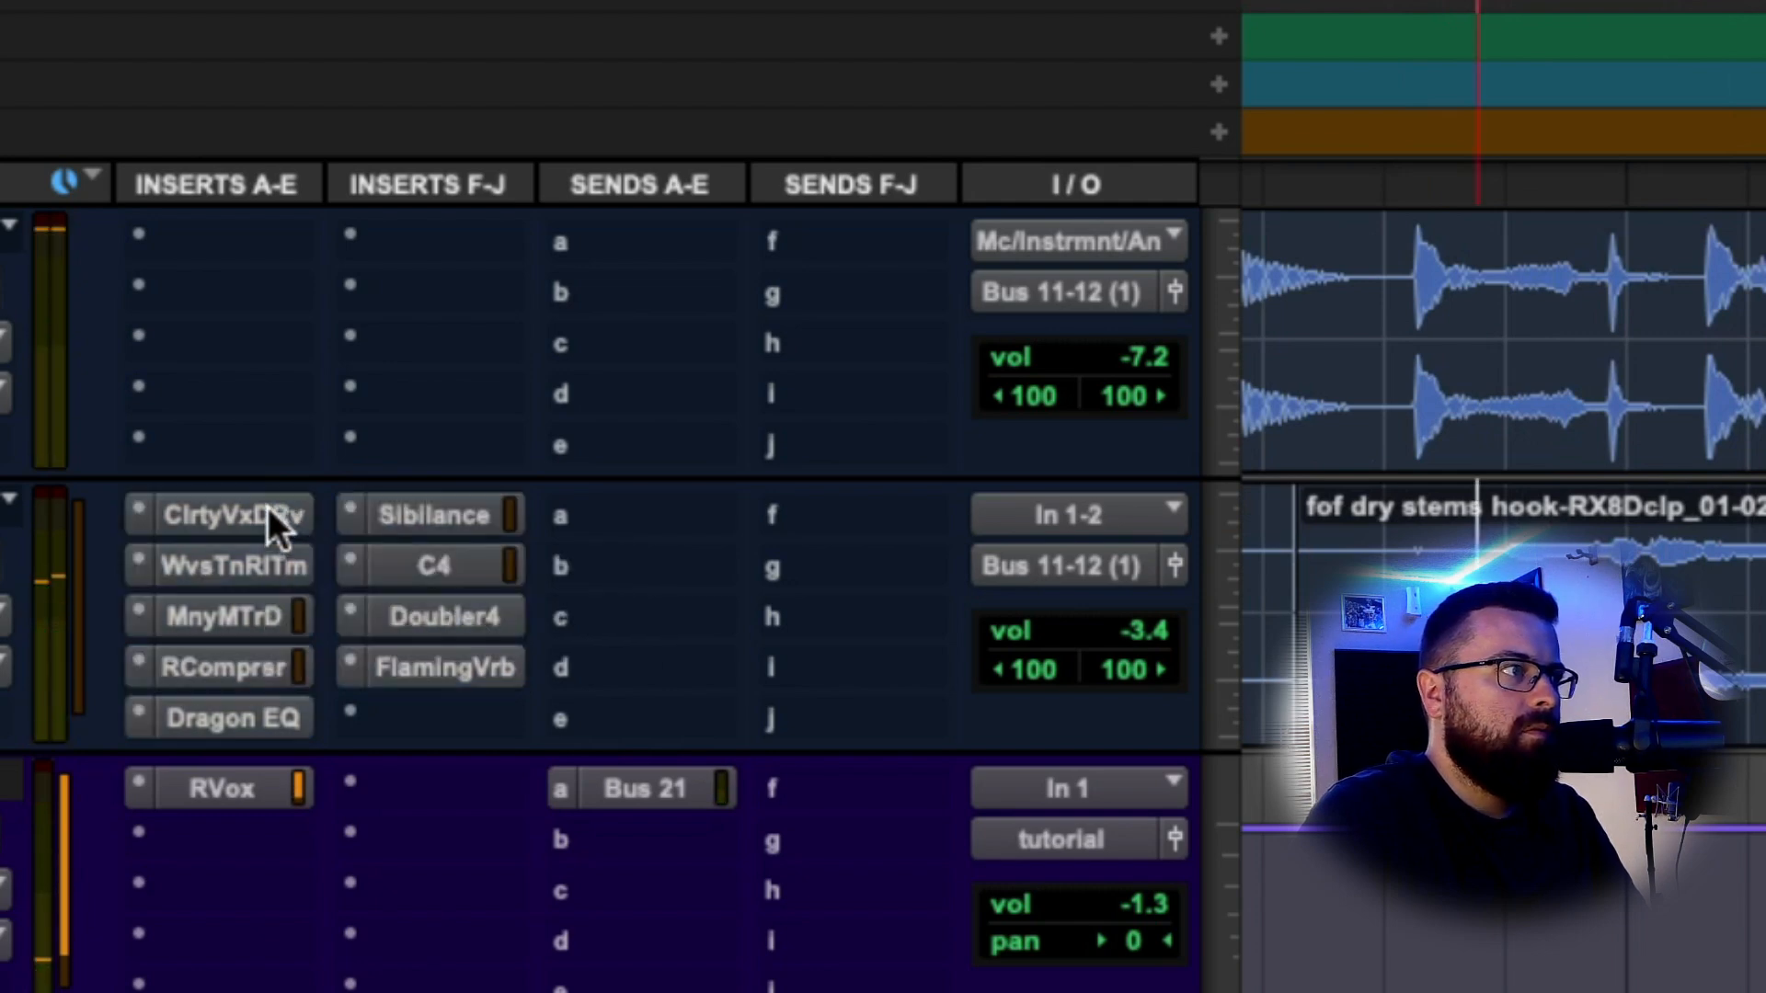
key("space")
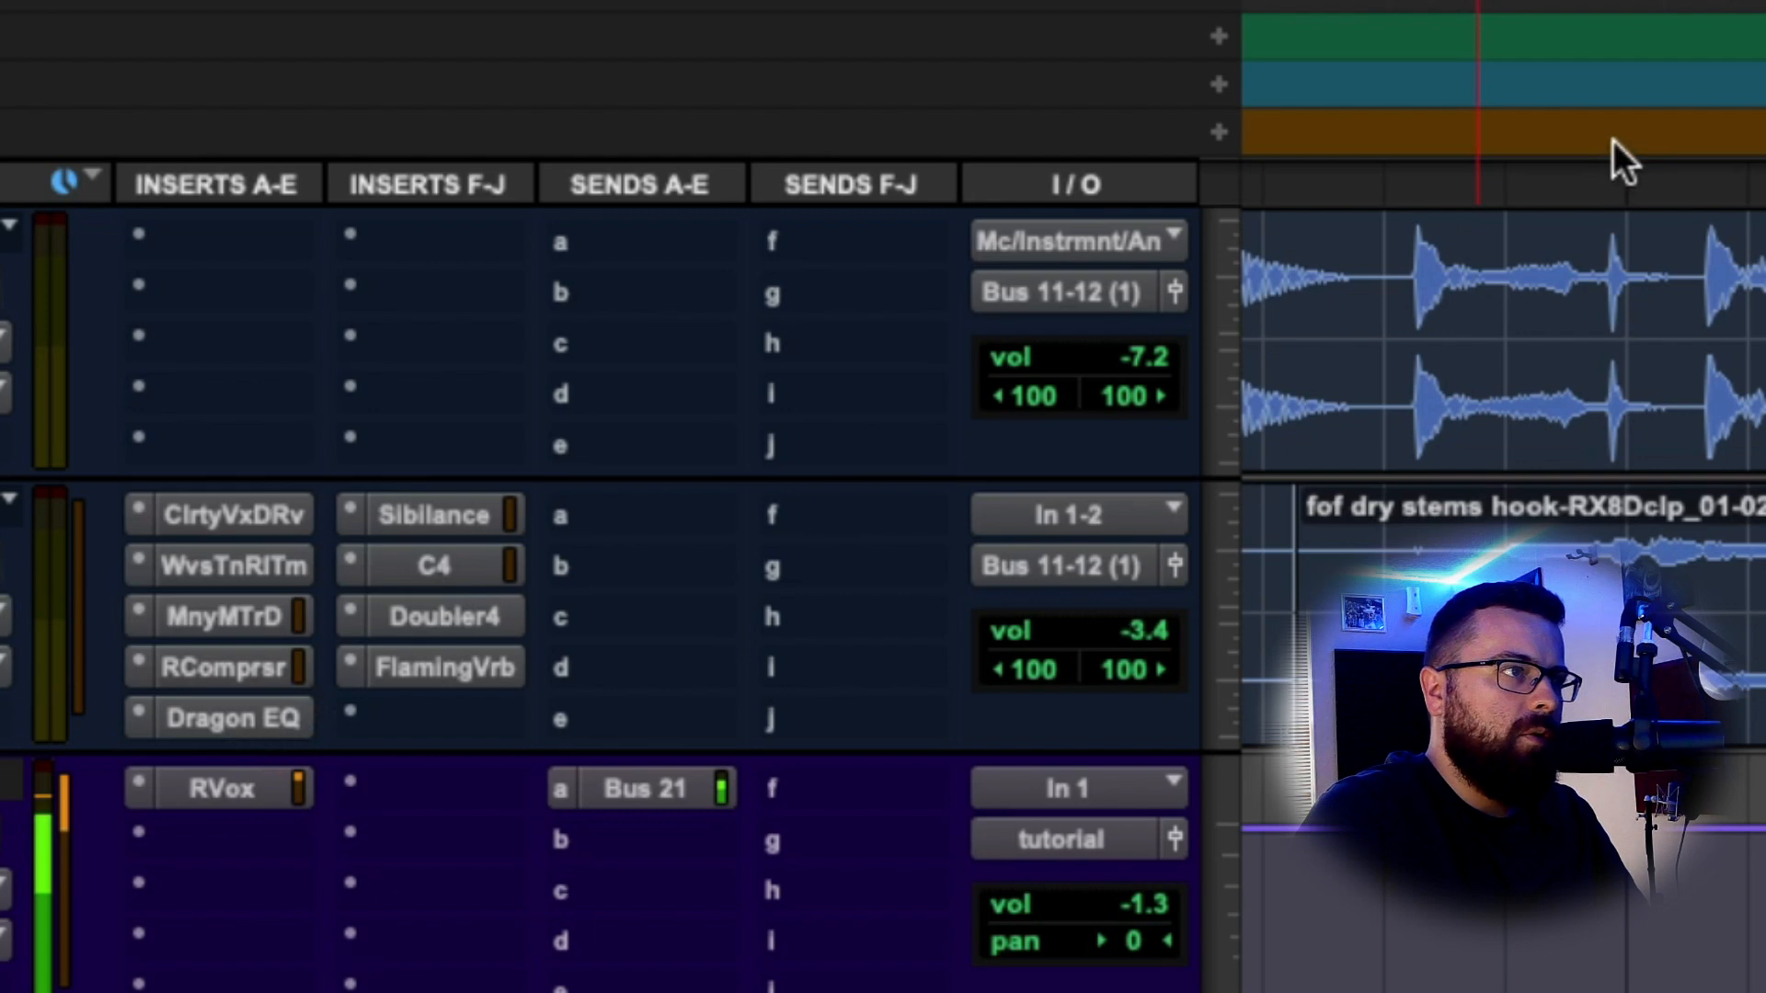
key("space")
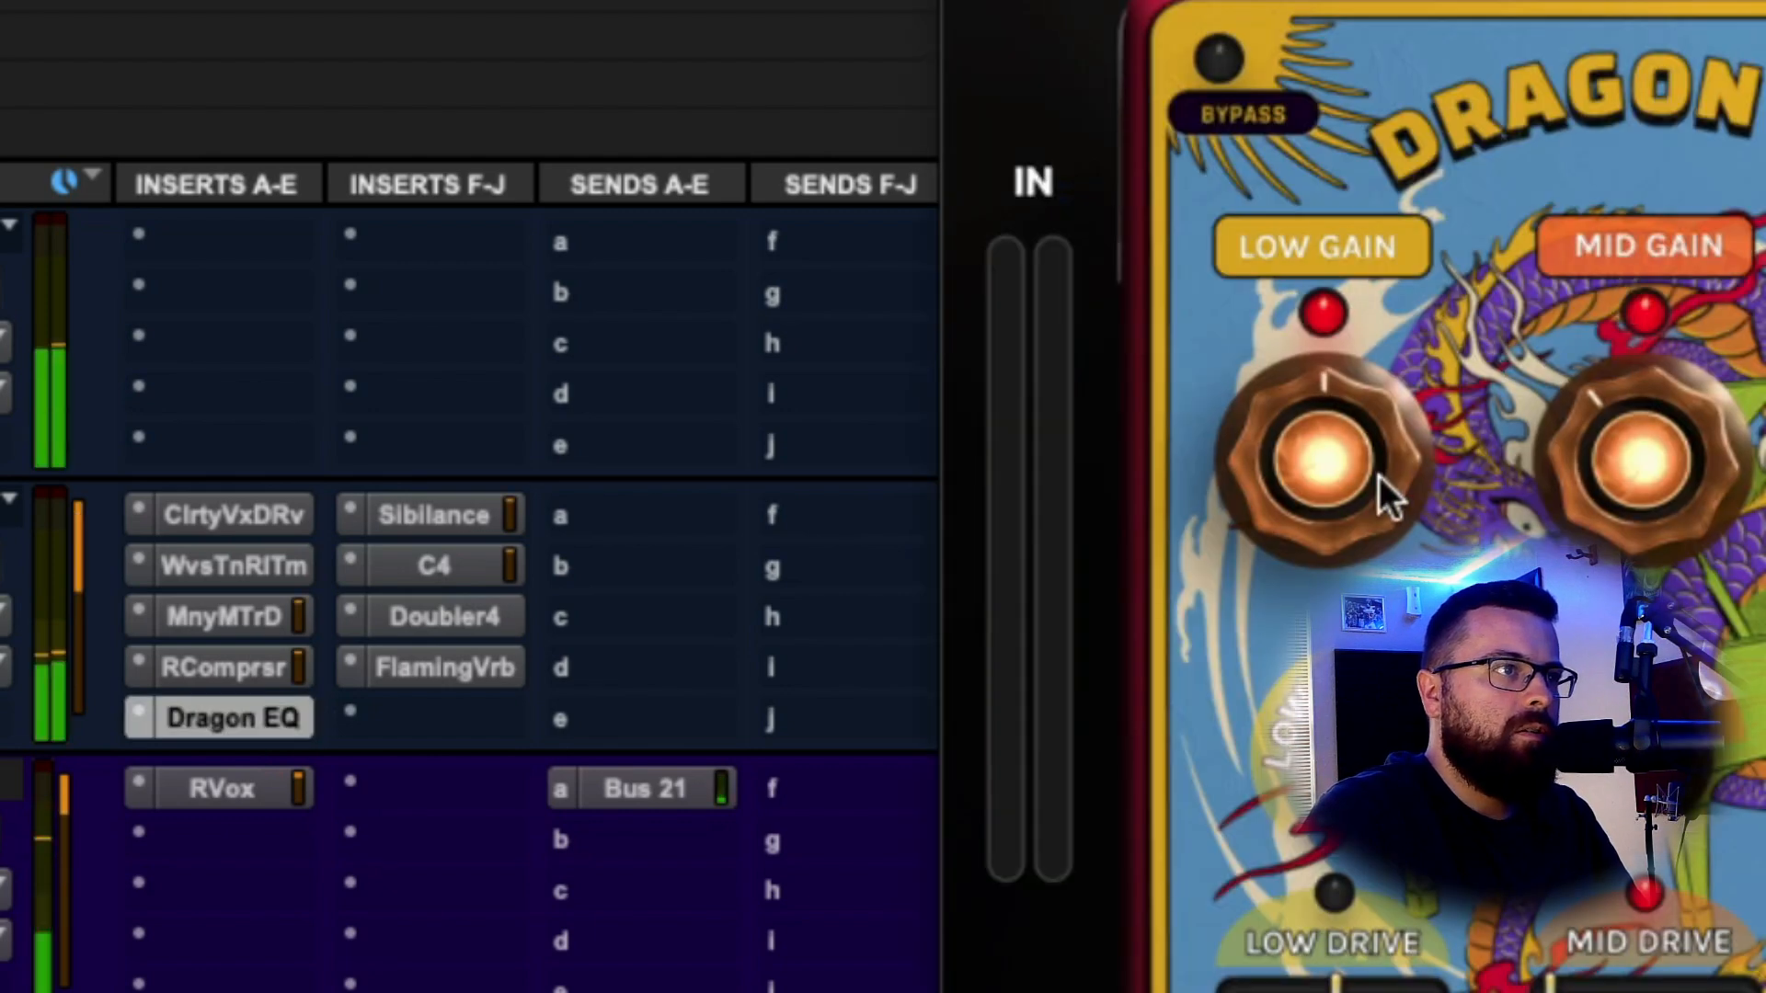
Tune the Dragon EQ low band to 116 Hz with a gain boost, replaying the hook to audition it.
left_click_drag(379, 631, 395, 599)
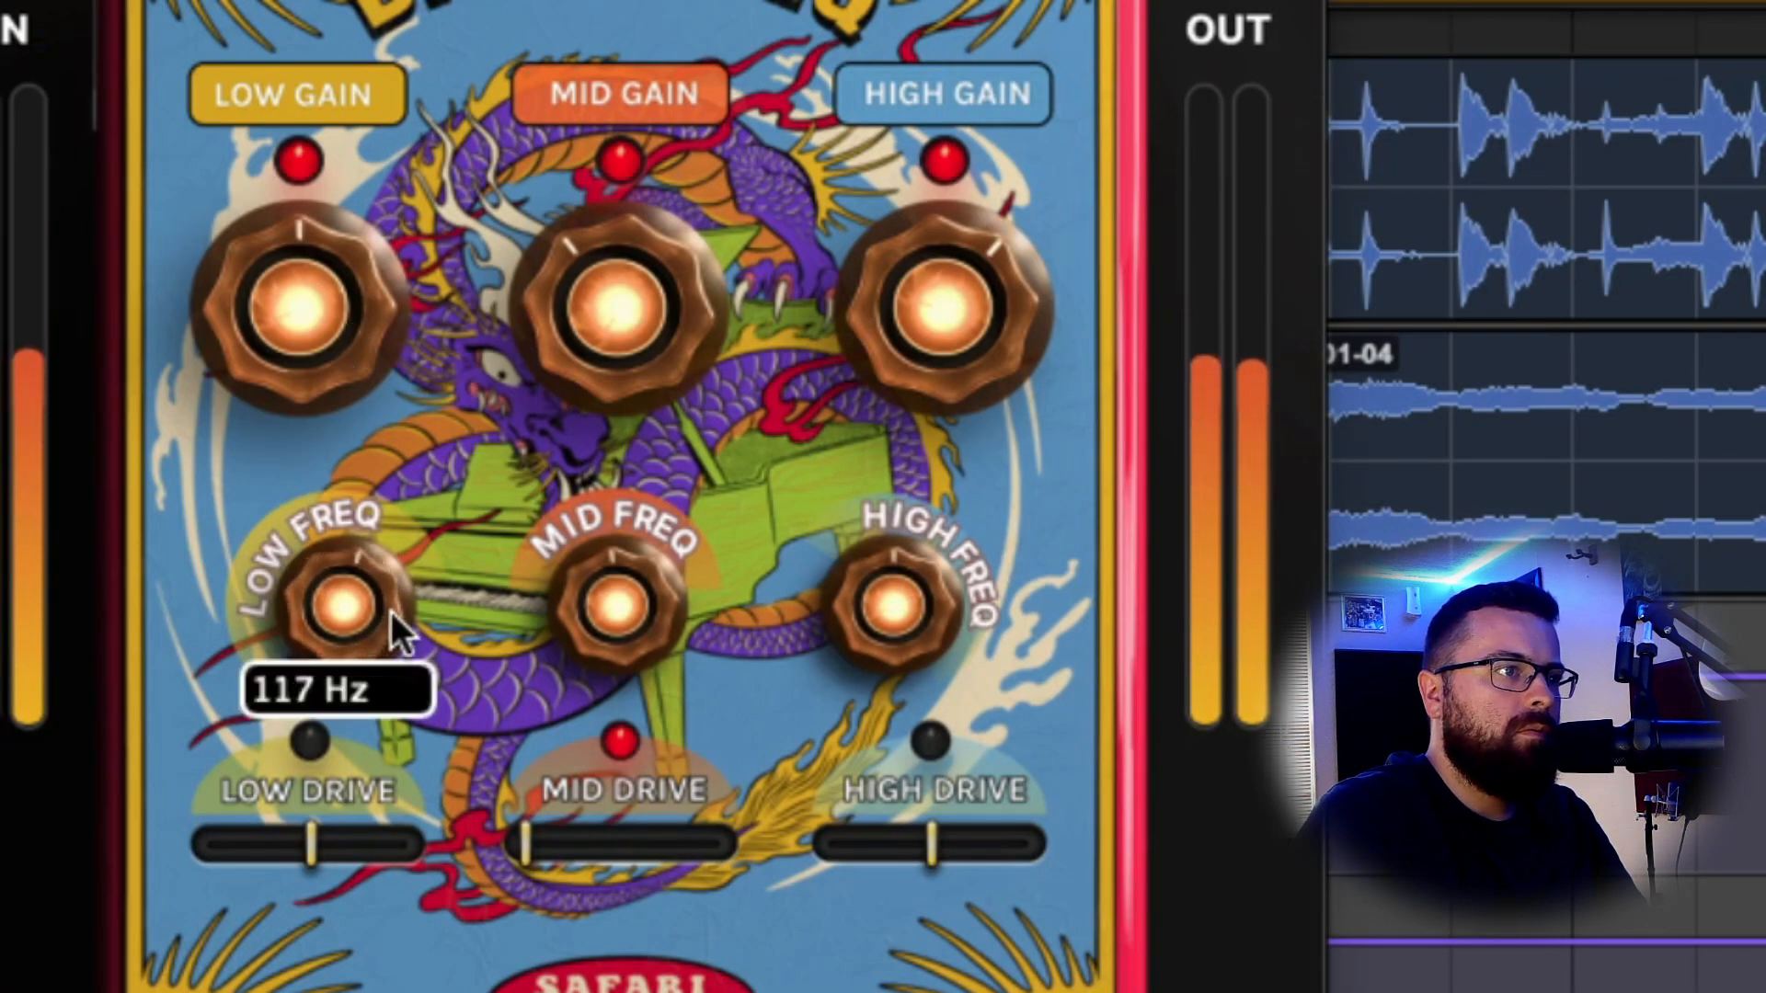
left_click(1469, 383)
key("space")
key("space")
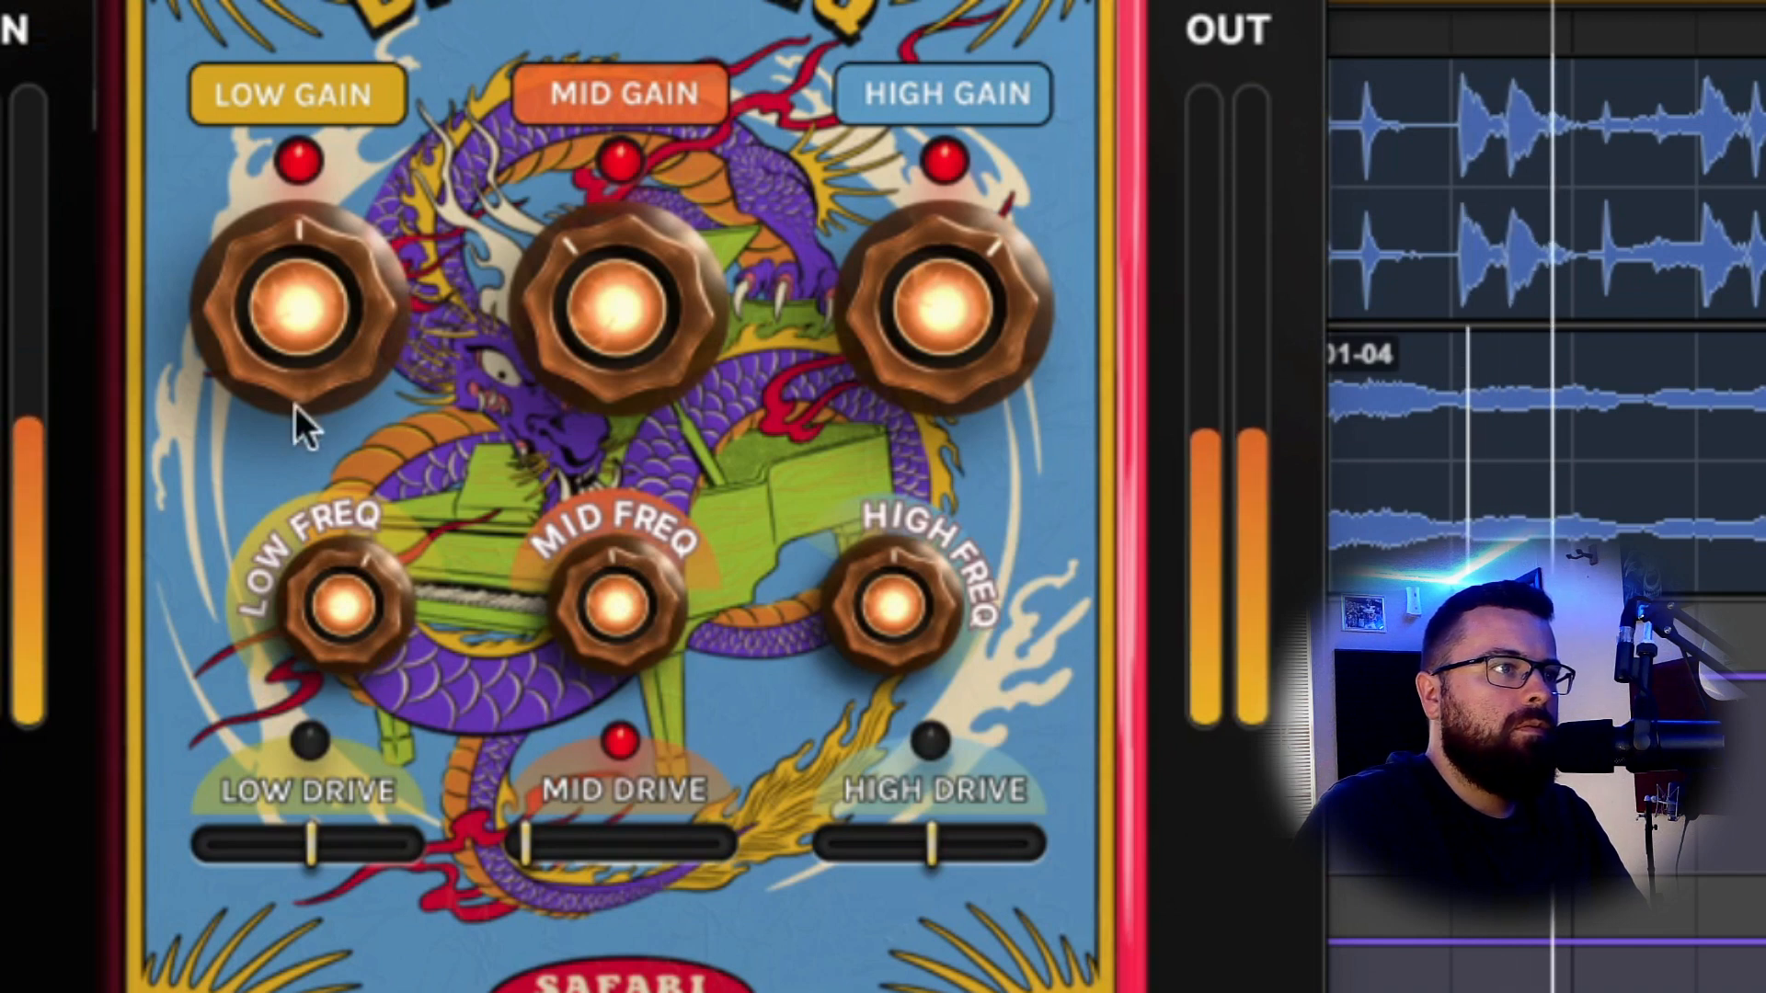
left_click_drag(331, 250, 335, 250)
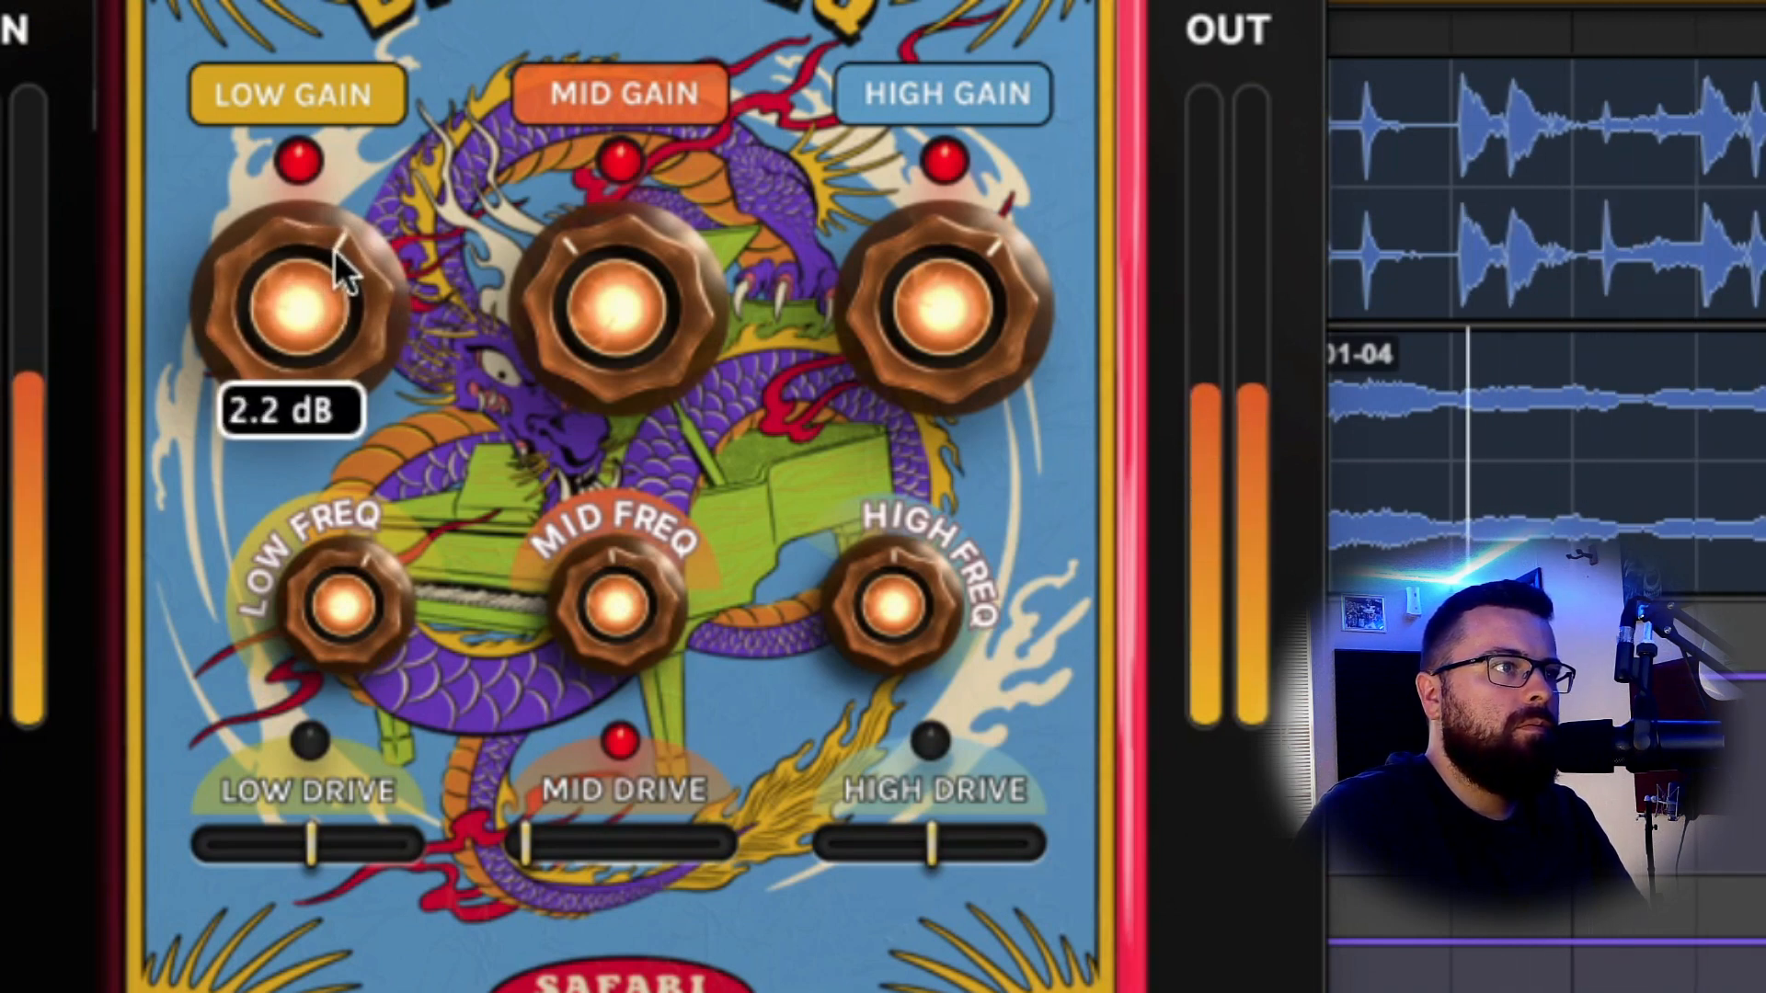
left_click_drag(394, 640, 358, 631)
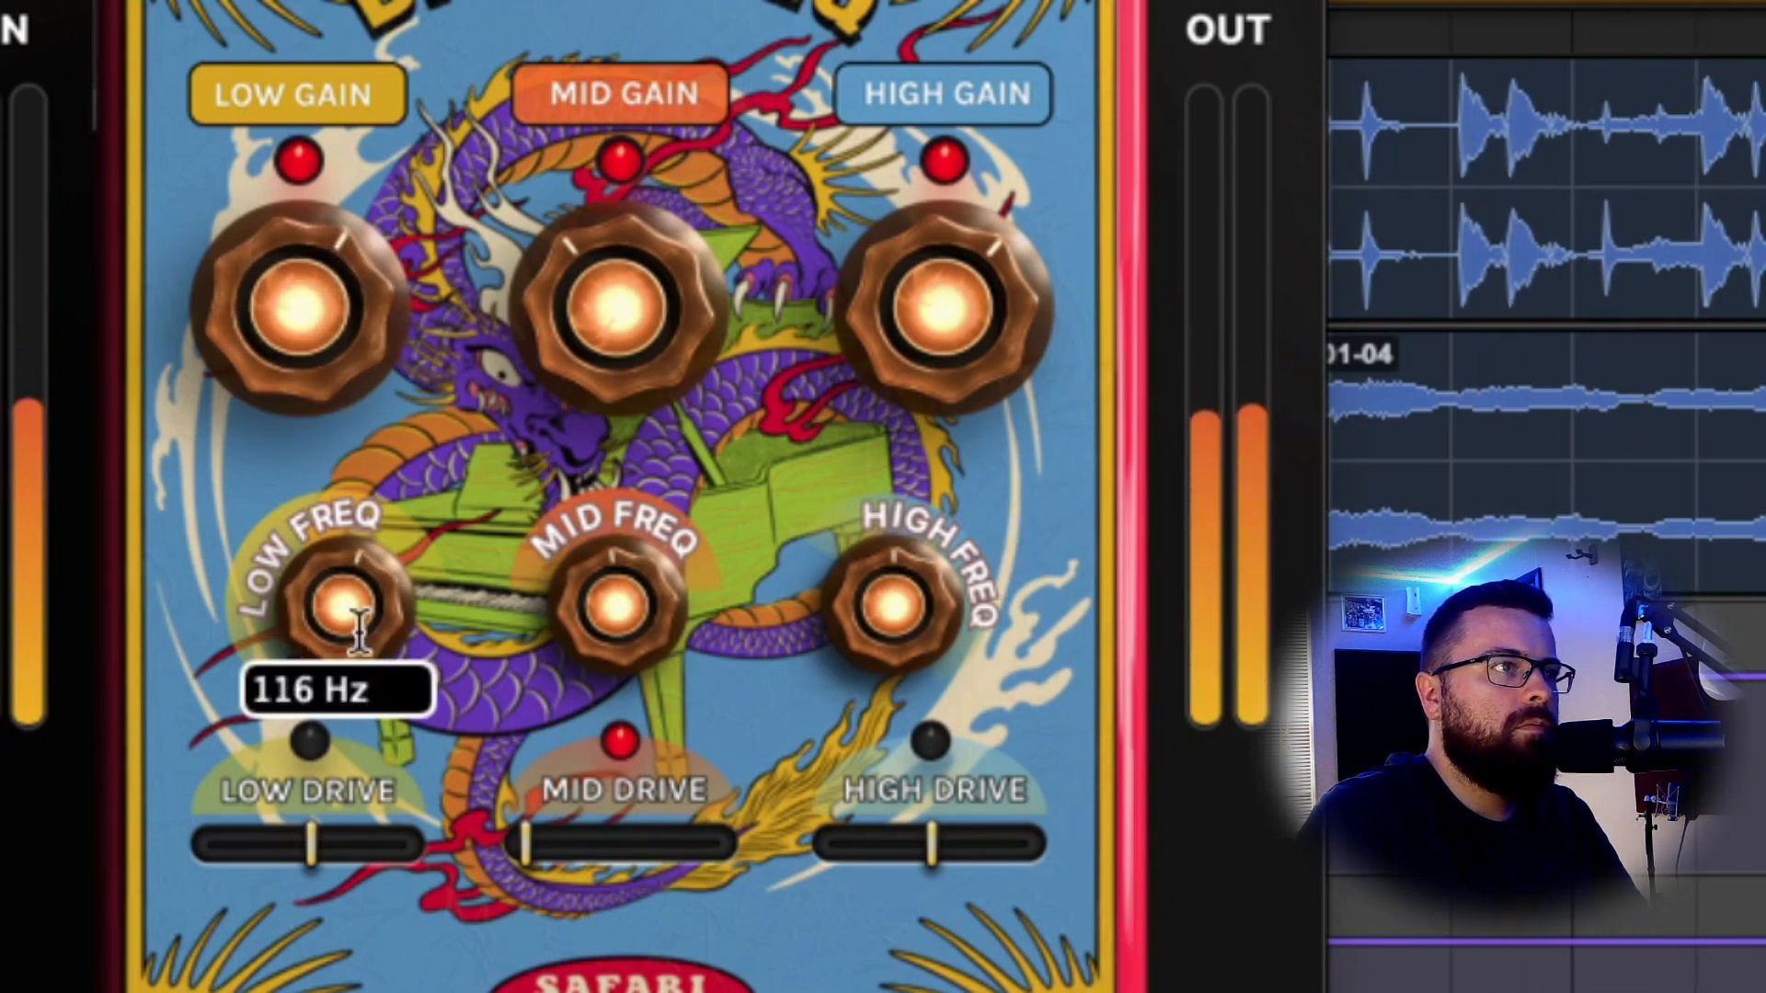
Enable low drive at 3% and settle the low gain at 1.6 dB.
left_click(311, 758)
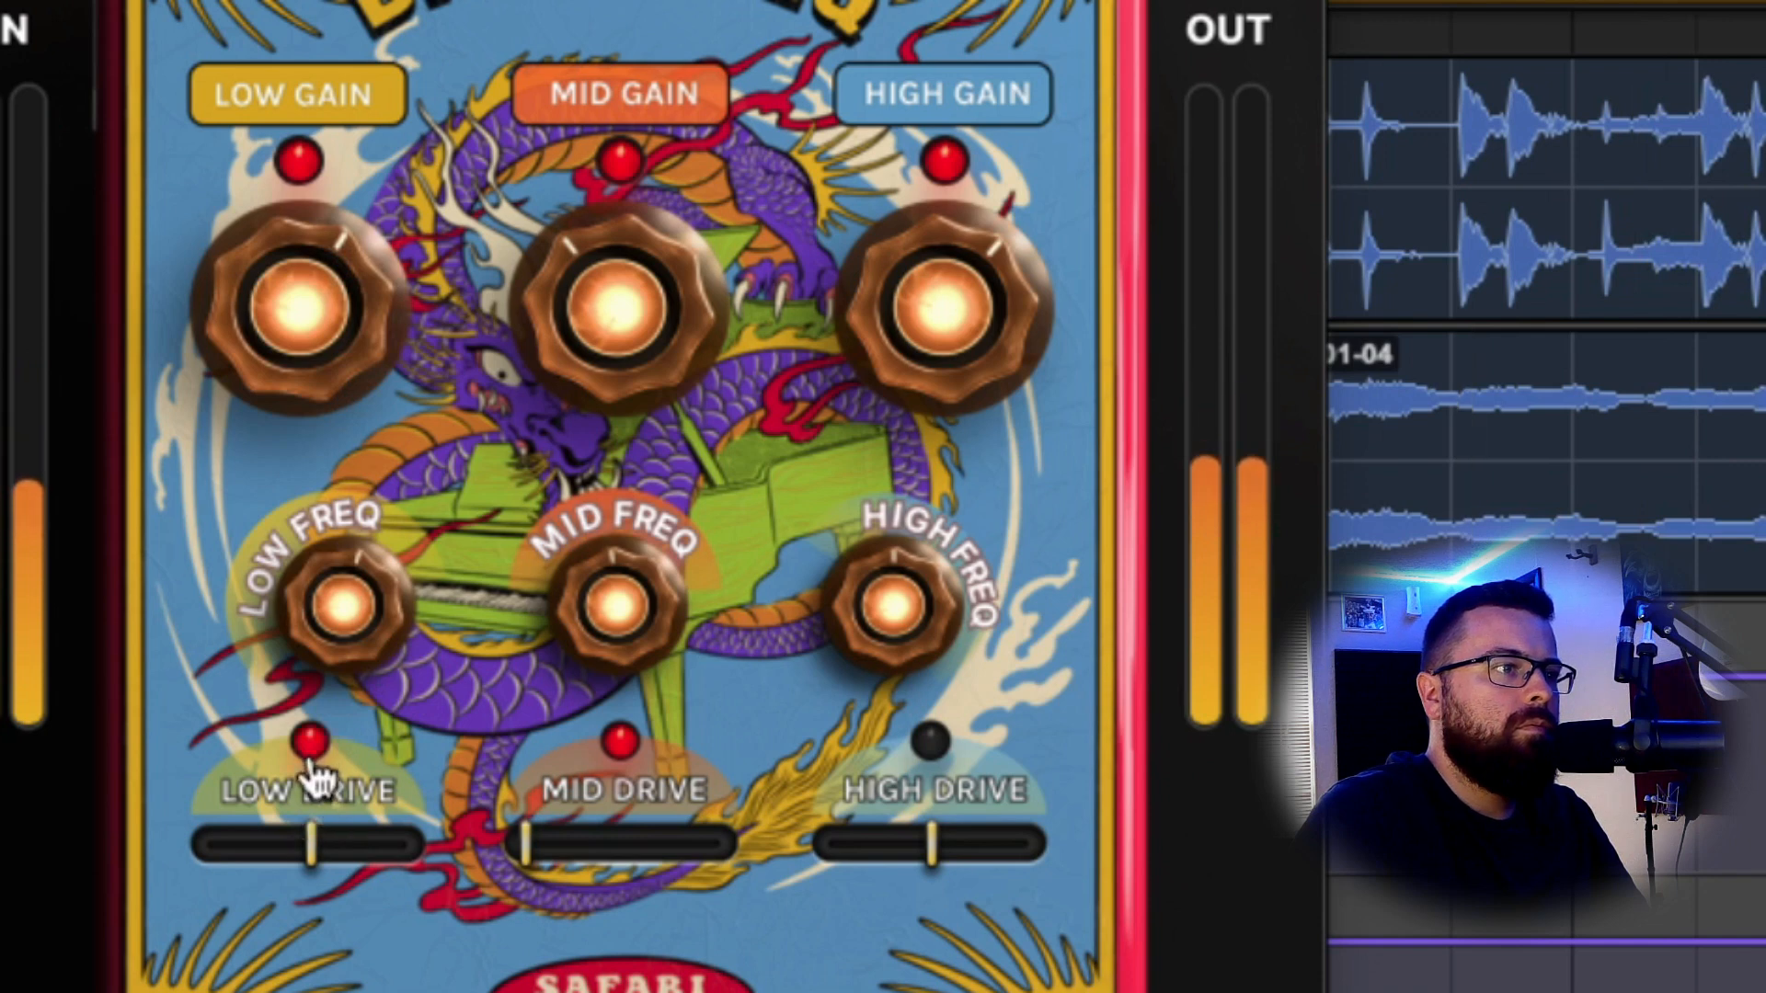
left_click_drag(311, 841, 239, 843)
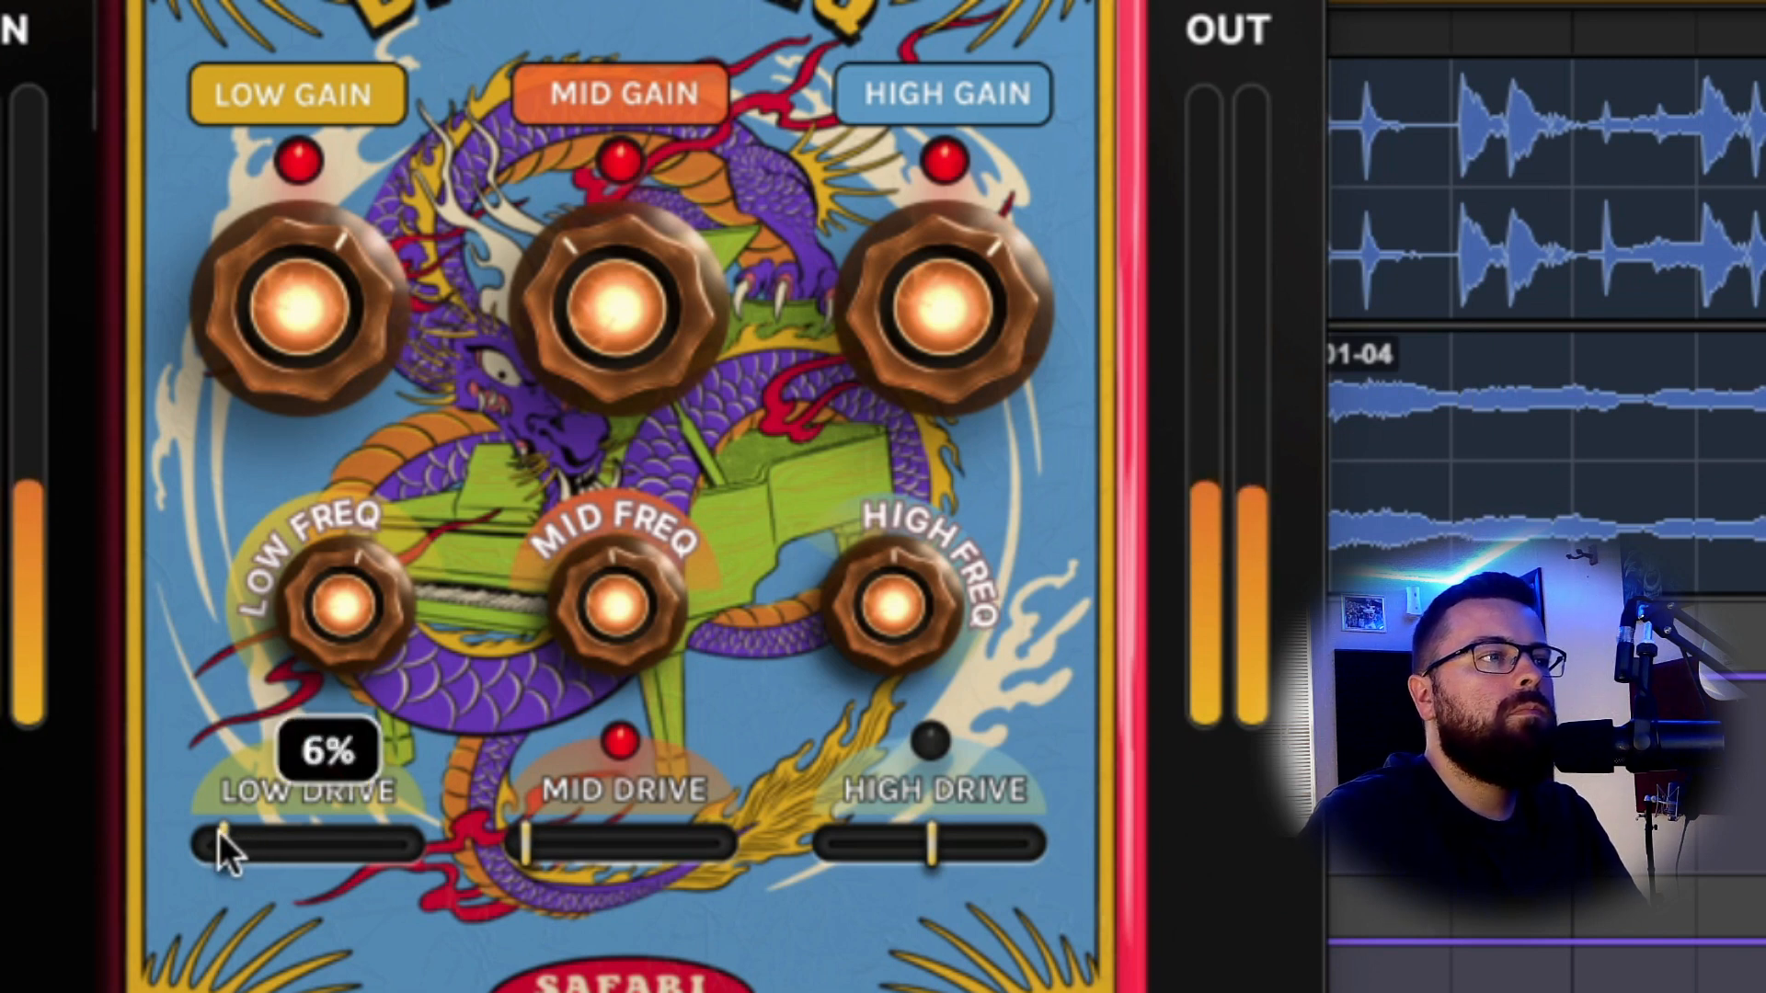
left_click_drag(219, 833, 233, 835)
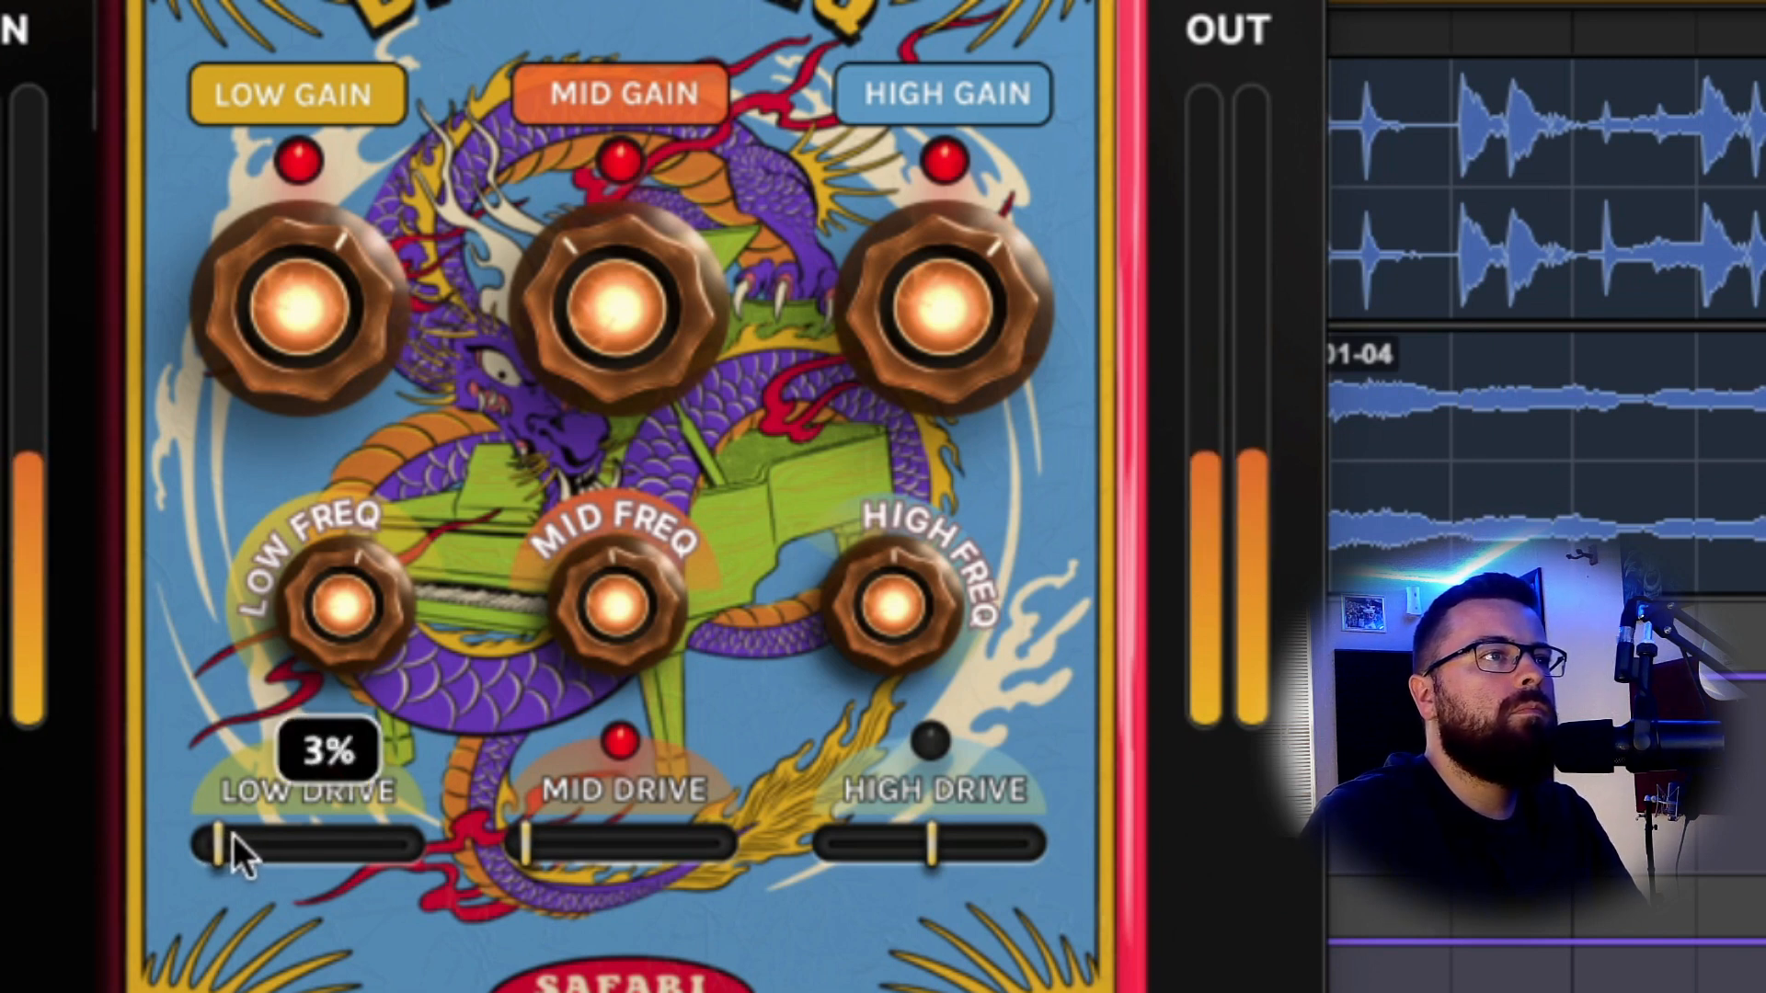
left_click_drag(345, 333, 351, 353)
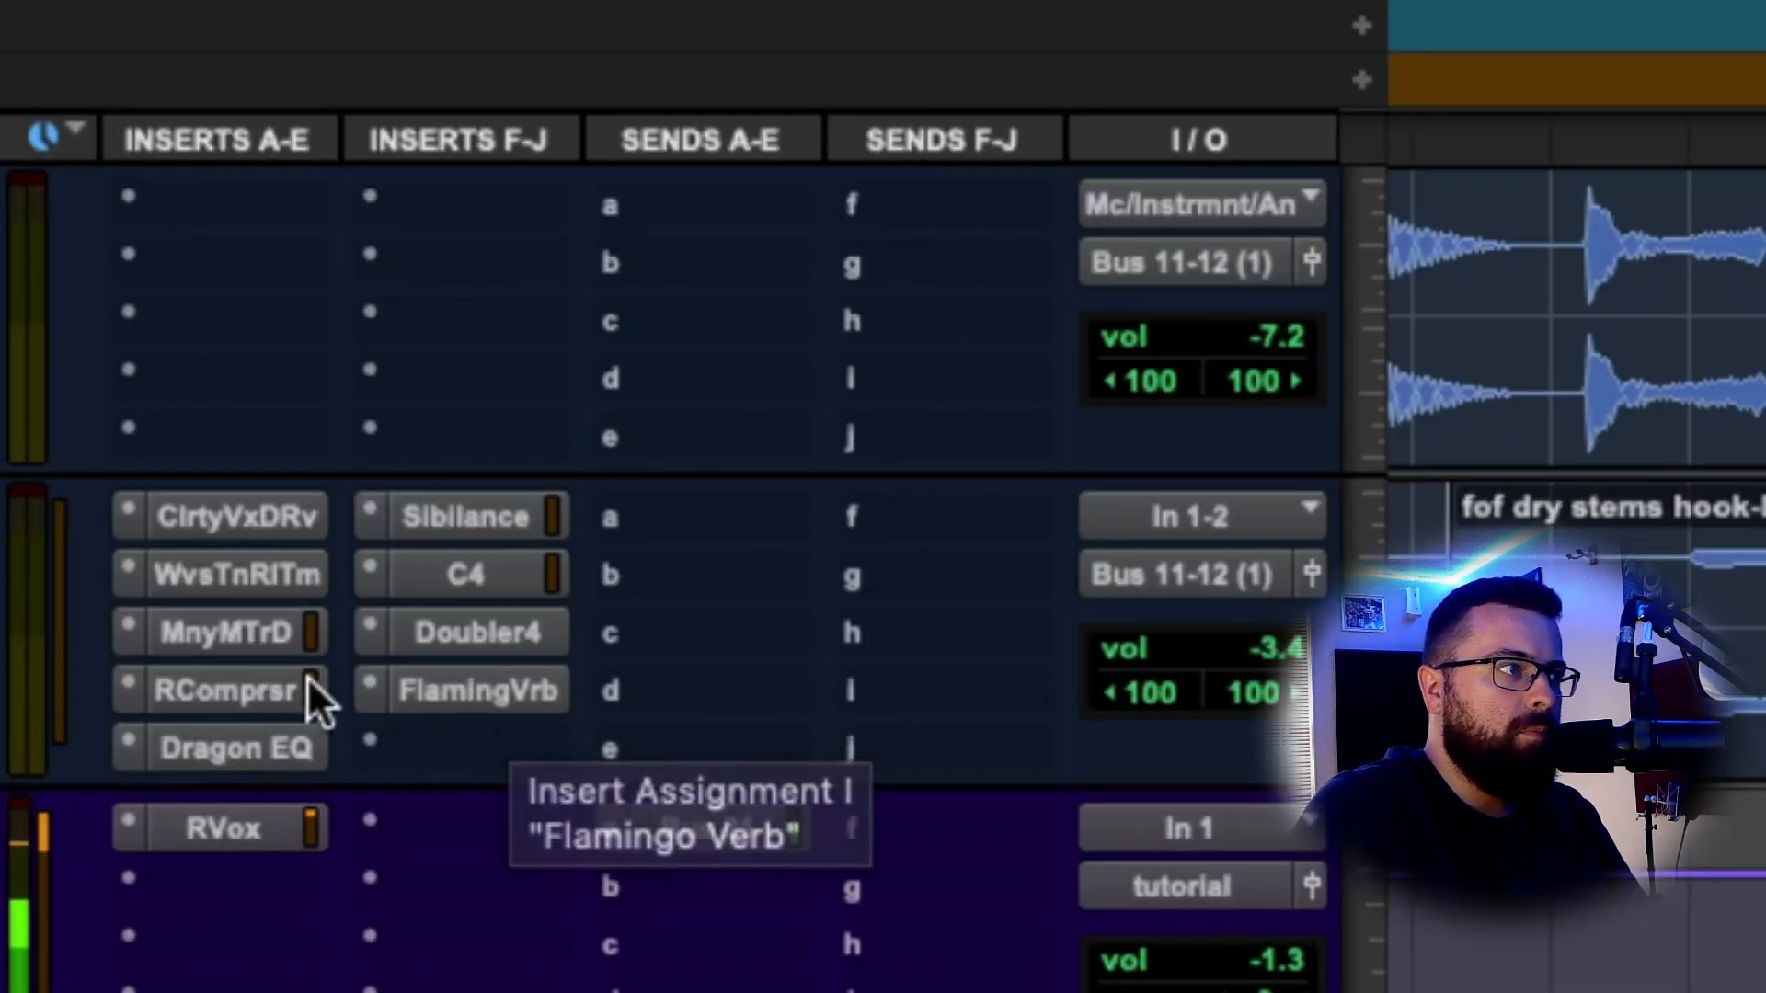
Bring the hook vocal's Dragon EQ window back up to check the 3% low drive.
left_click(237, 748)
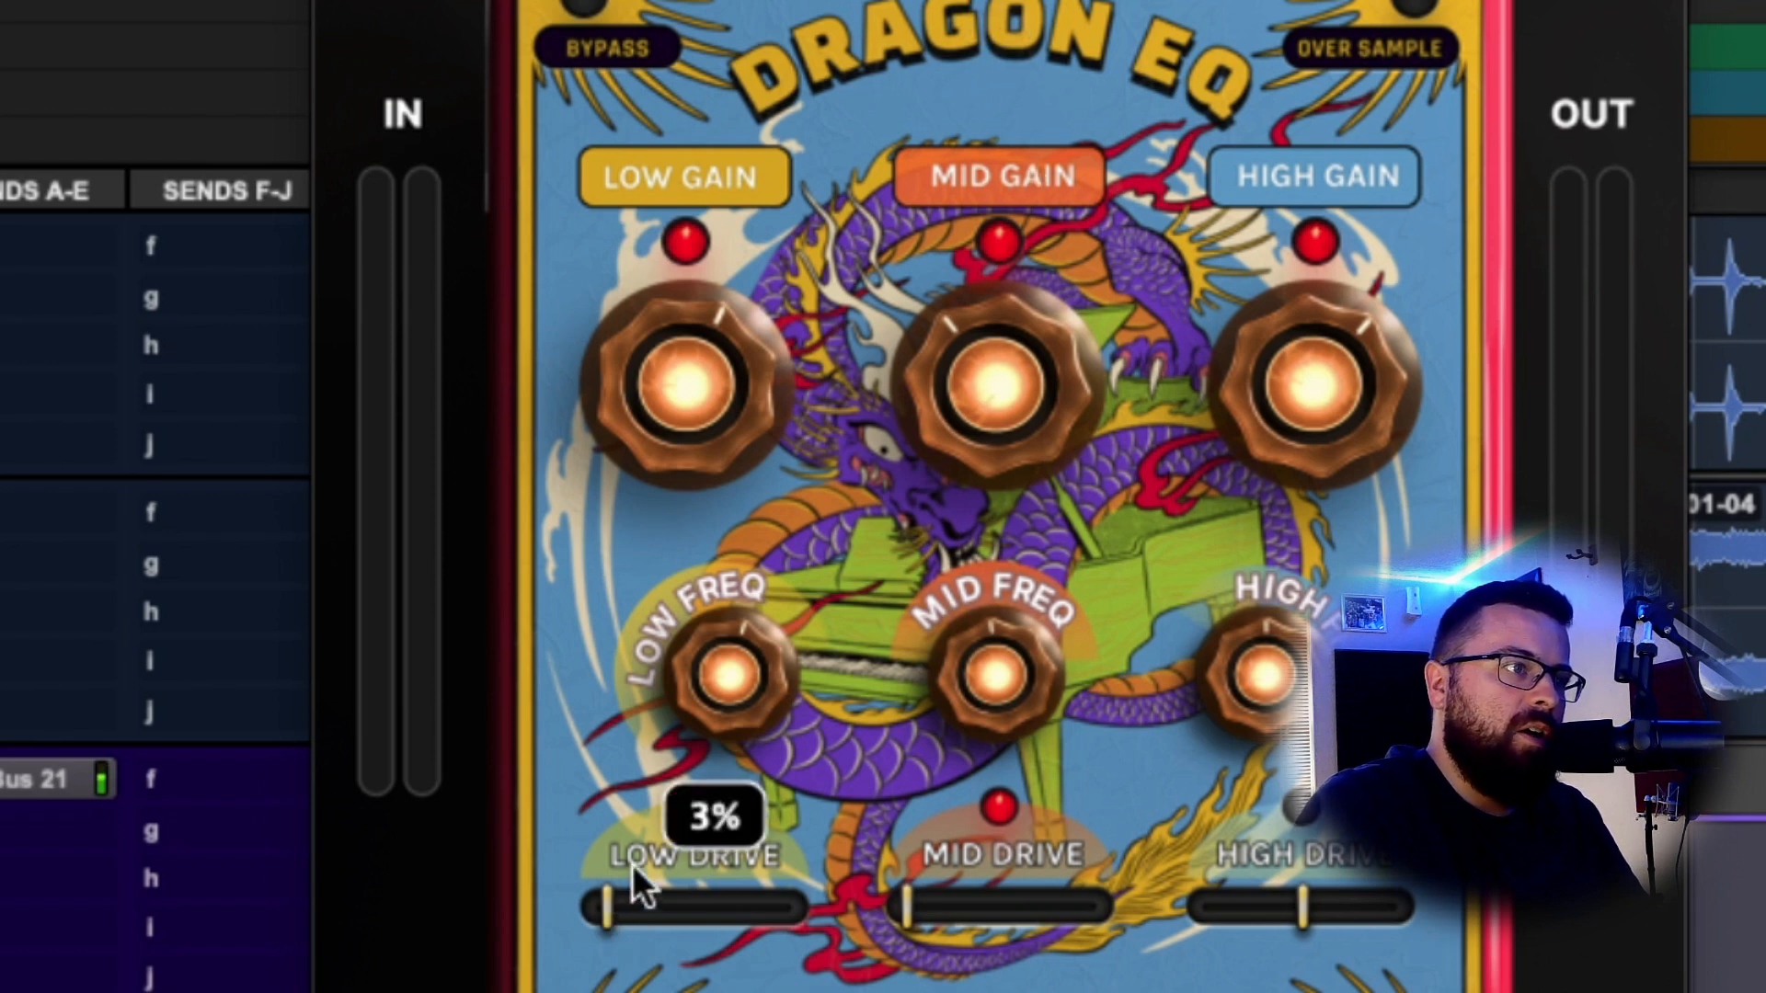
mouse_move(1063, 824)
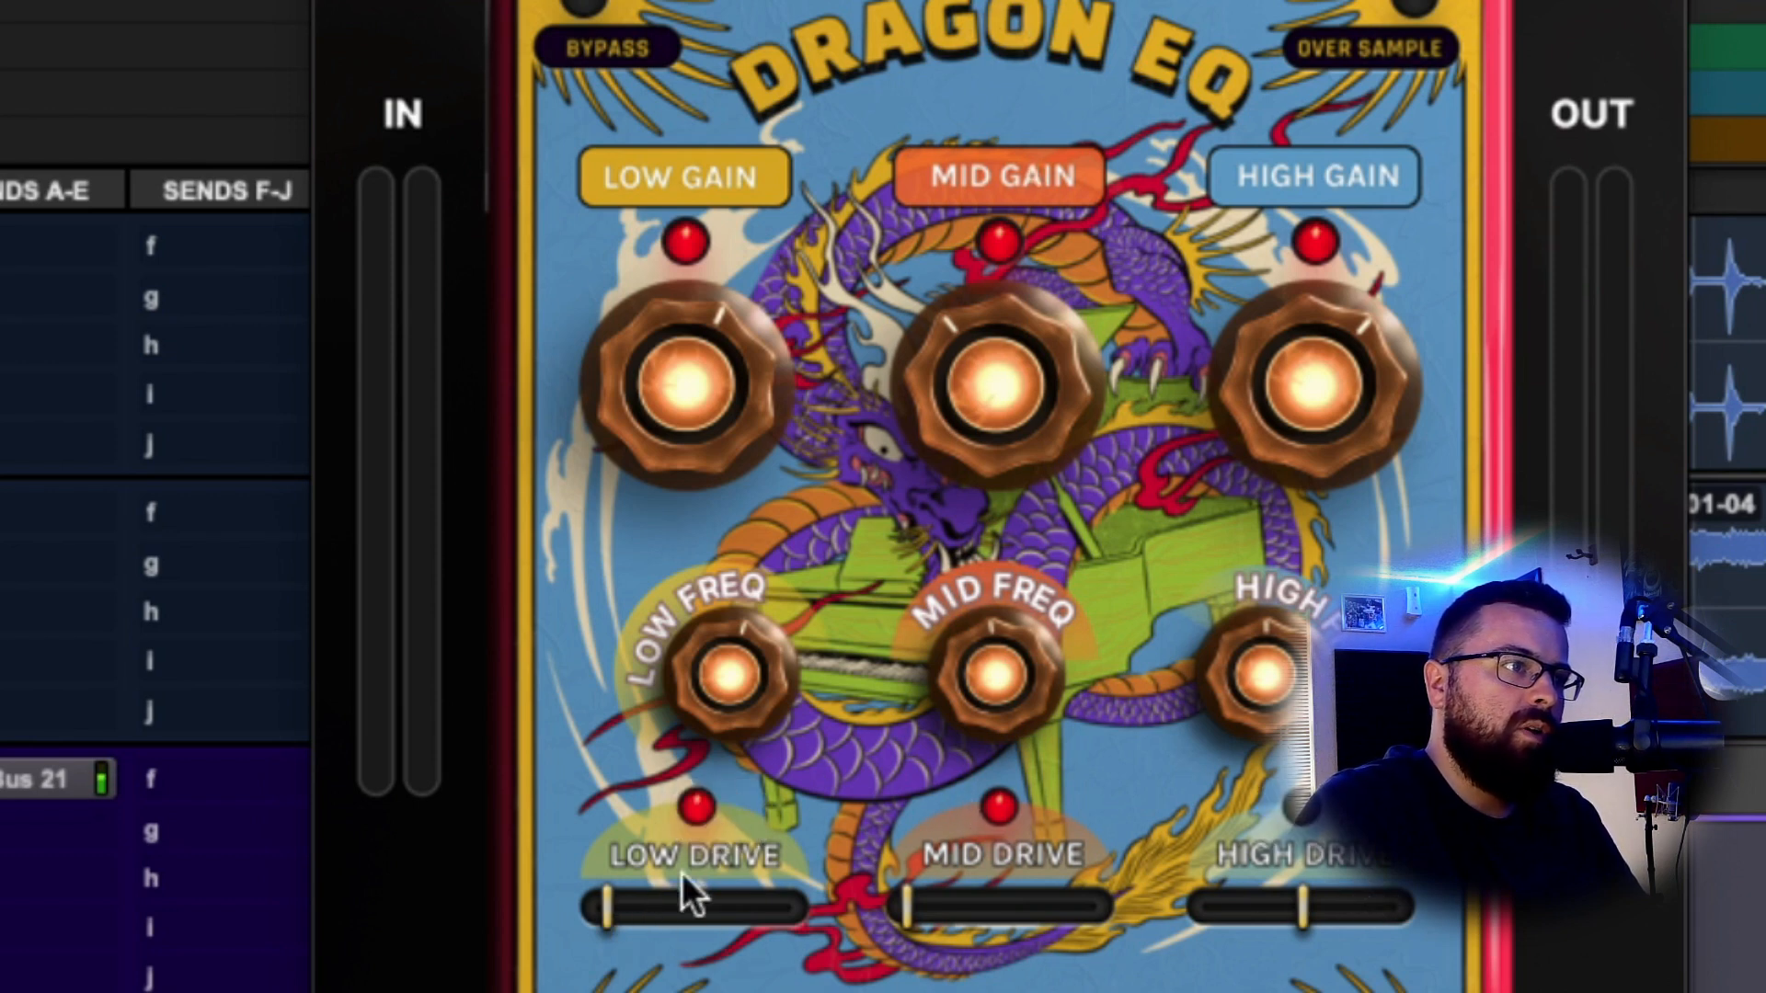